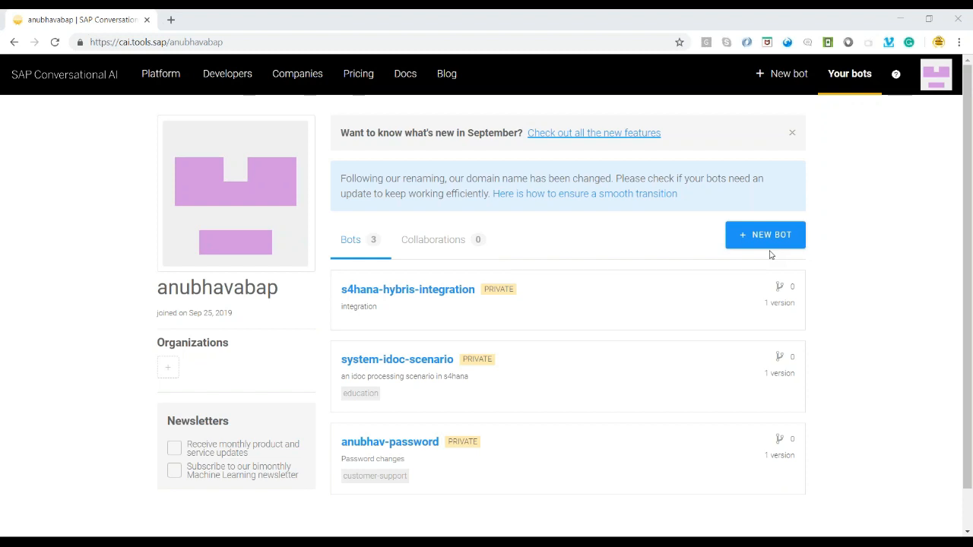
Step: Start a new bot with the predefined Greetings and Small Talk skills selected
left_click(768, 248)
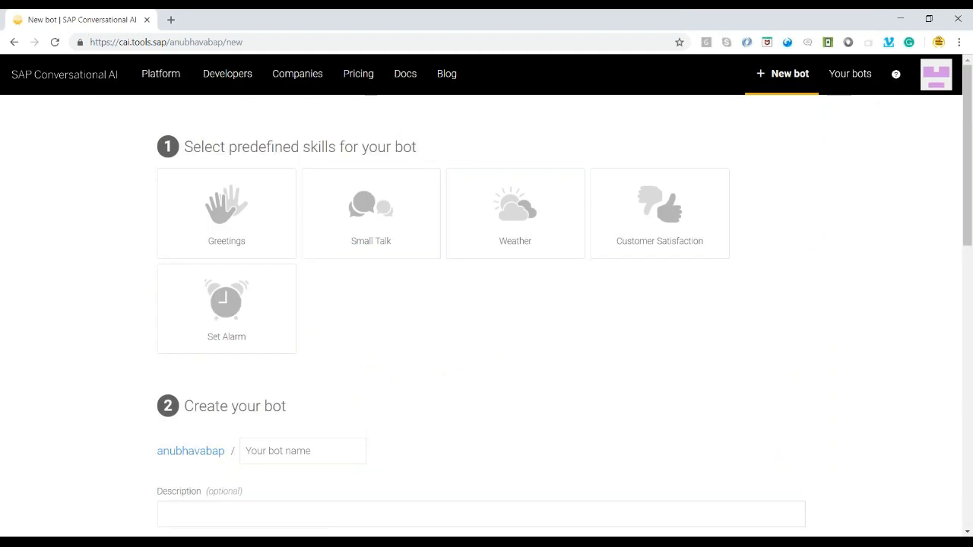
left_click(237, 218)
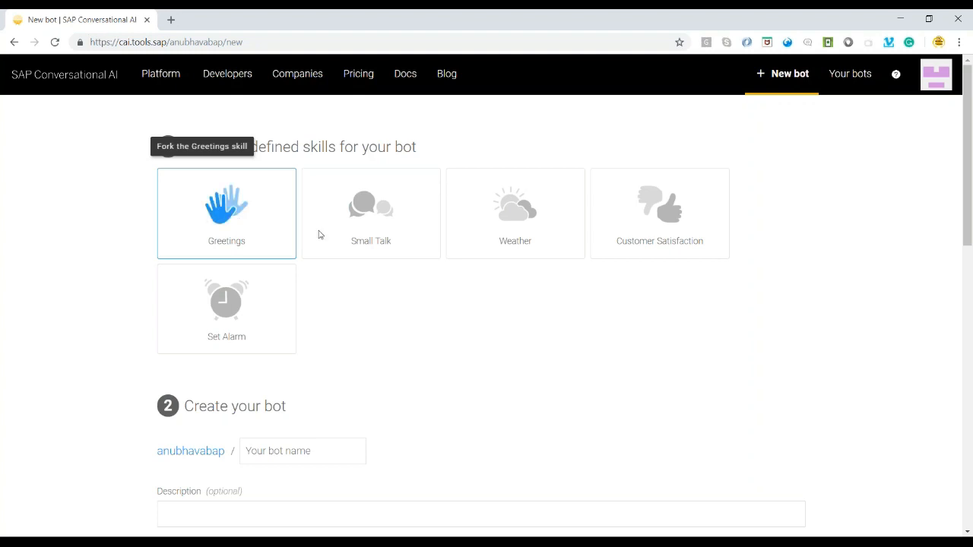
left_click(352, 234)
Step: Name the new bot user-reset-password
scroll(395, 354, "down", 2)
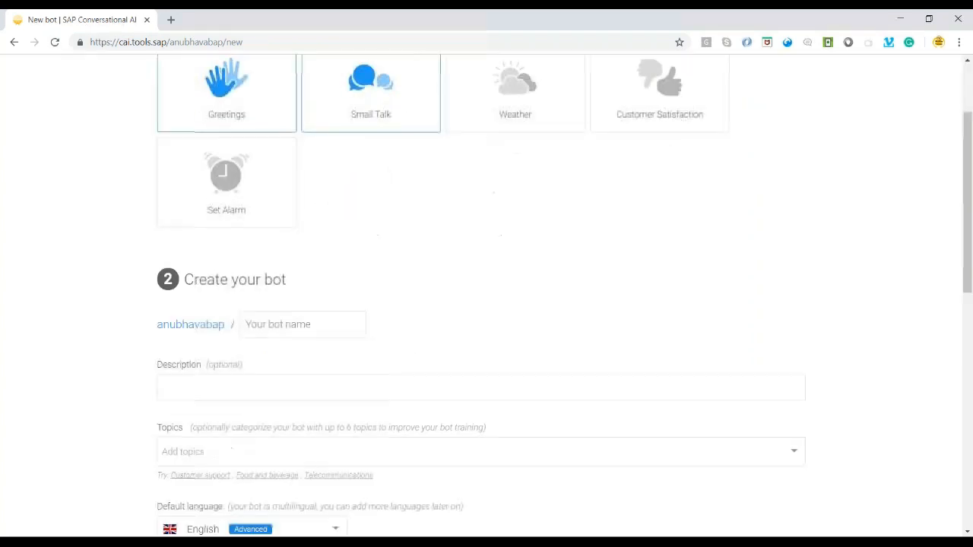
left_click(301, 325)
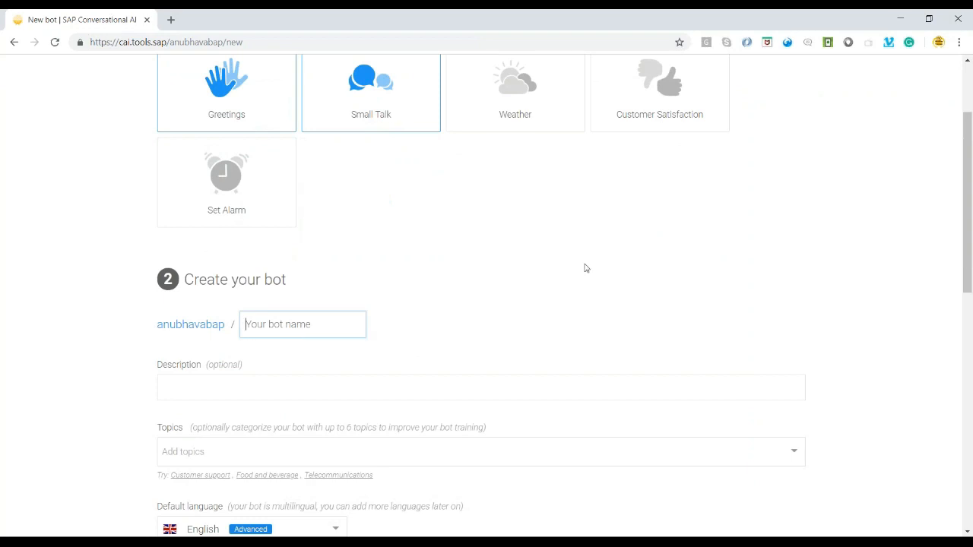
type("sam-rese")
type("t")
type("-pa")
type("ssword")
key("Home")
key("Delete")
key("Delete")
key("Delete")
type("user")
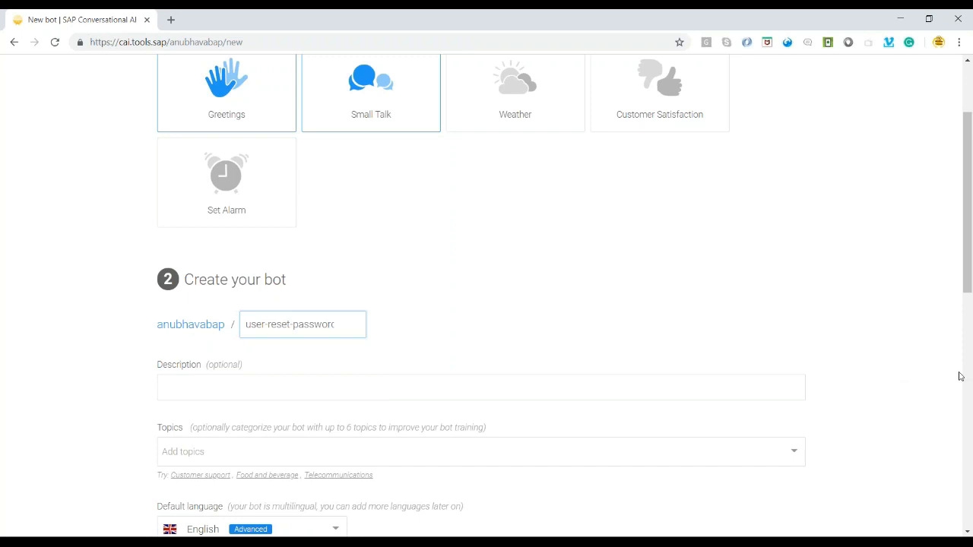
Step: Enter the bot description "this bot was created for password management" and add the Customer support topic
left_click(365, 384)
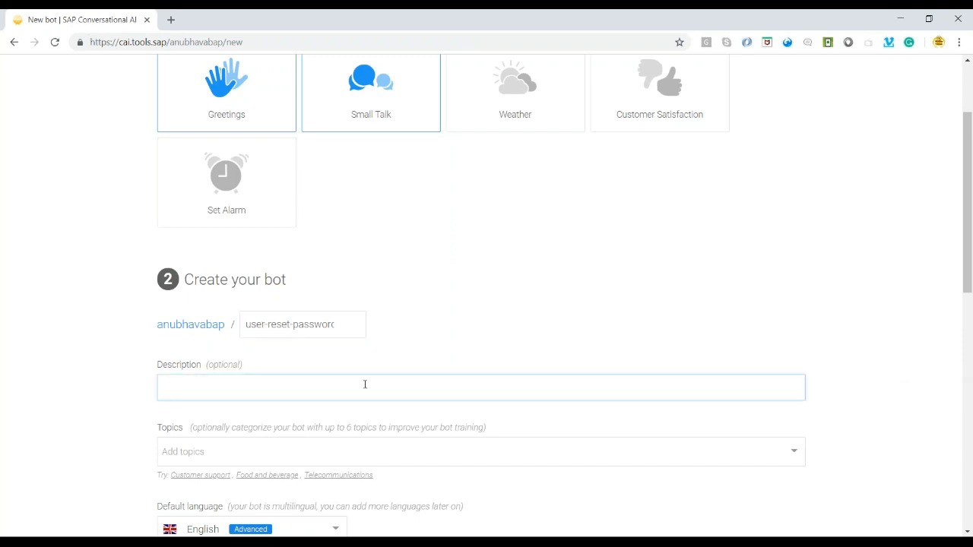
type("this bot was created for password management")
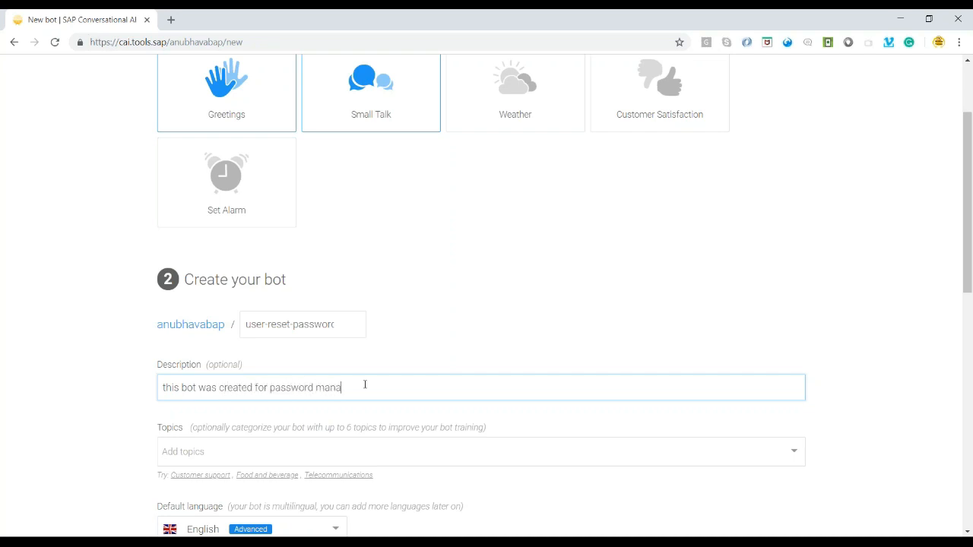
left_click(349, 453)
scroll(241, 346, "down", 5)
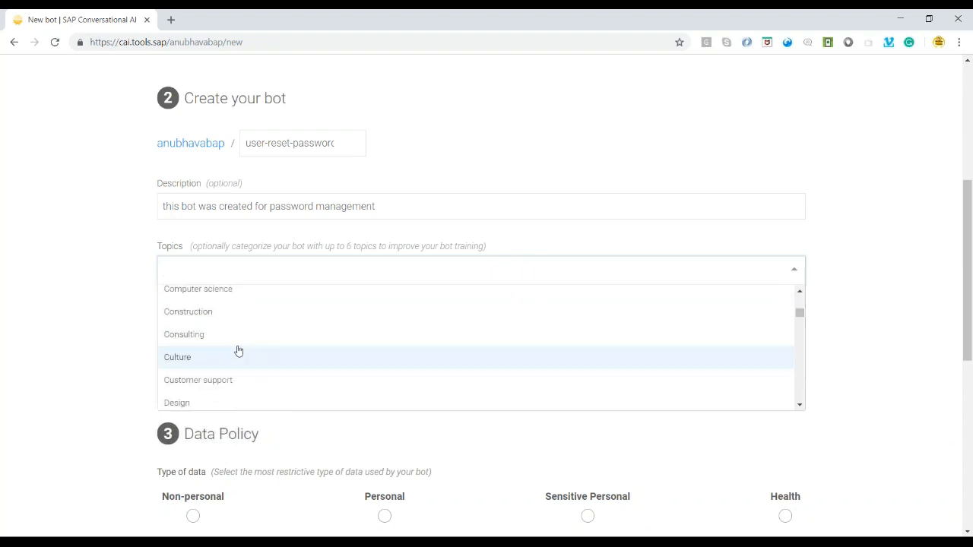
left_click(234, 378)
left_click(112, 360)
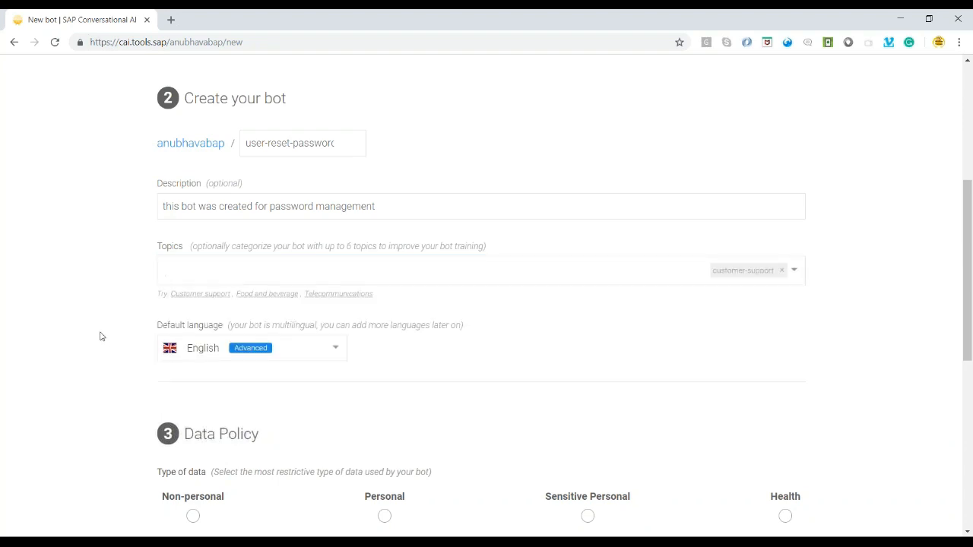
Step: Create the bot with a data policy of Personal data and Non-vulnerable end users
scroll(330, 378, "down", 3)
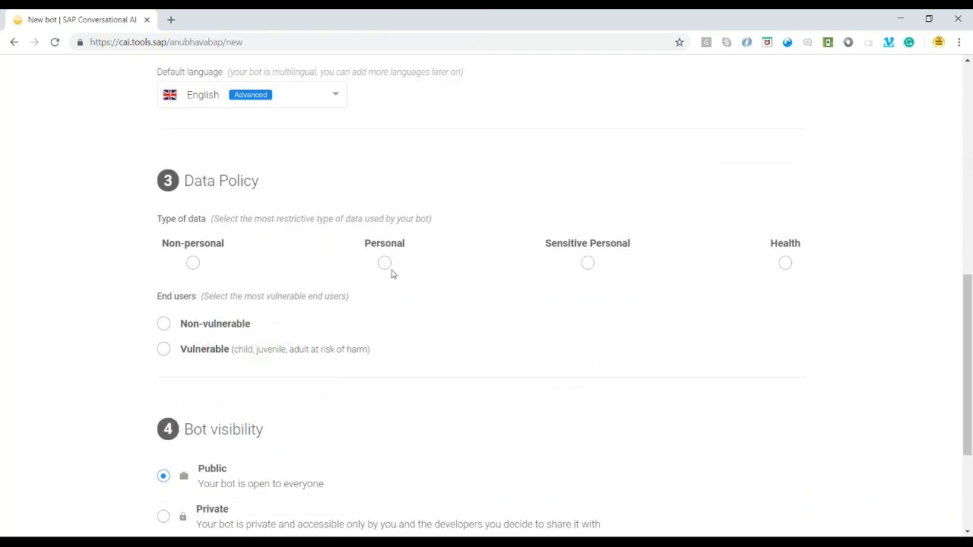
left_click(386, 263)
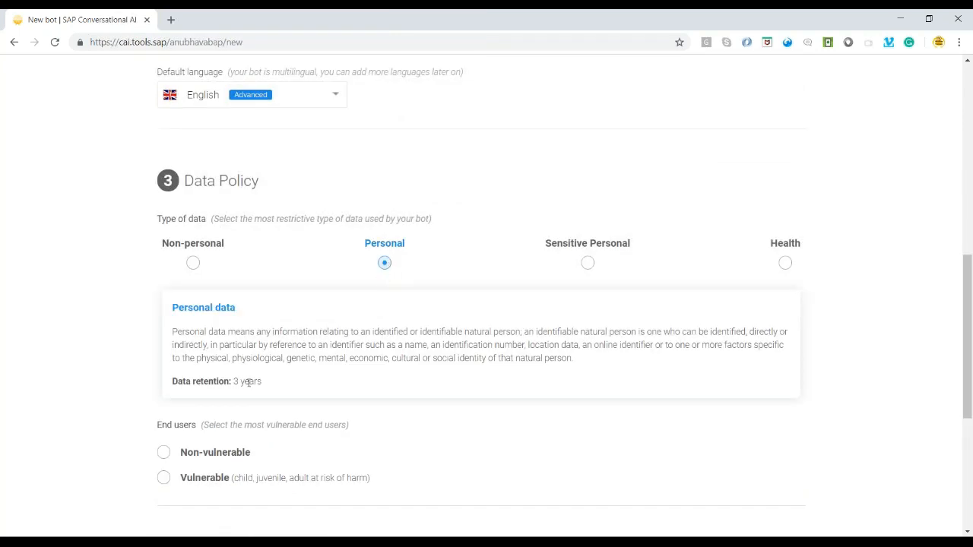
left_click(164, 454)
scroll(82, 332, "down", 3)
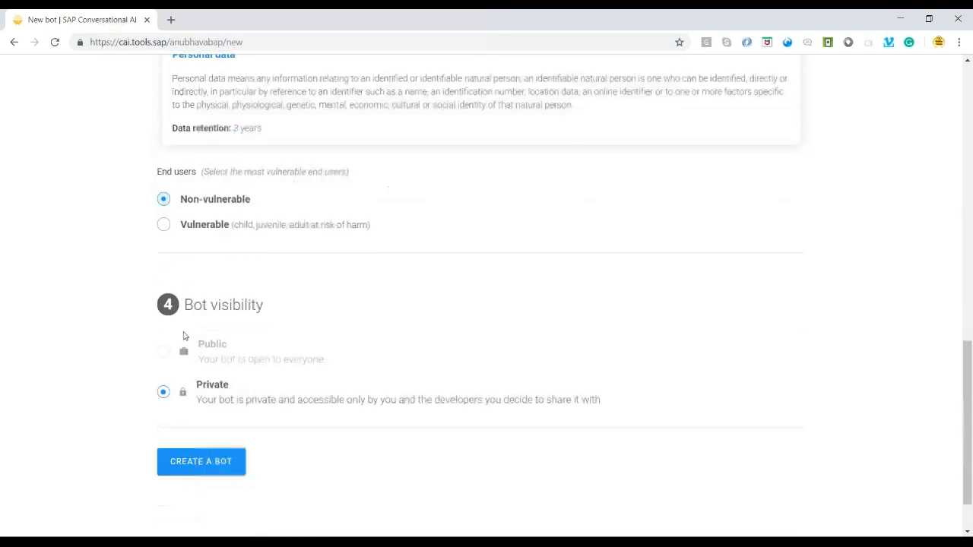
left_click(209, 462)
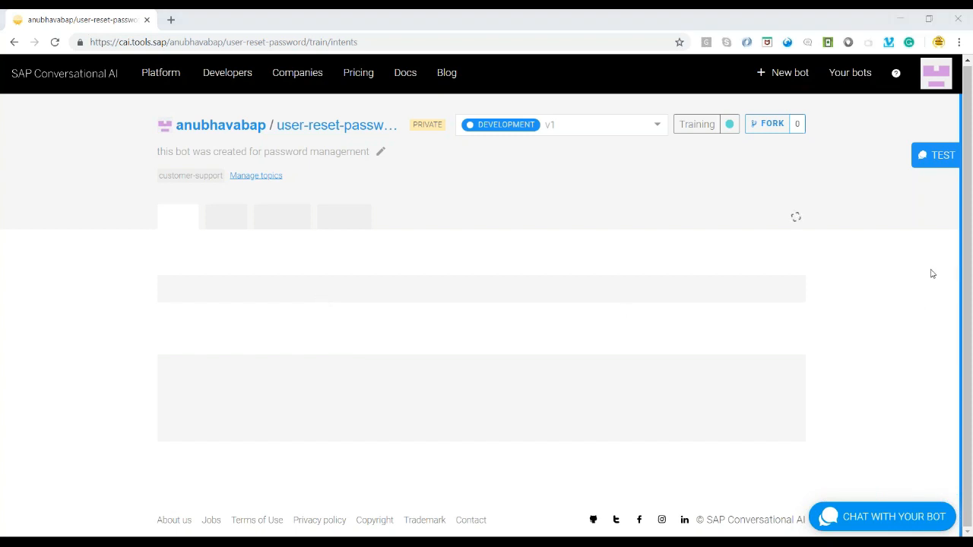
Step: Add the suggested Greetings intent in English to the bot's training
scroll(859, 316, "down", 5)
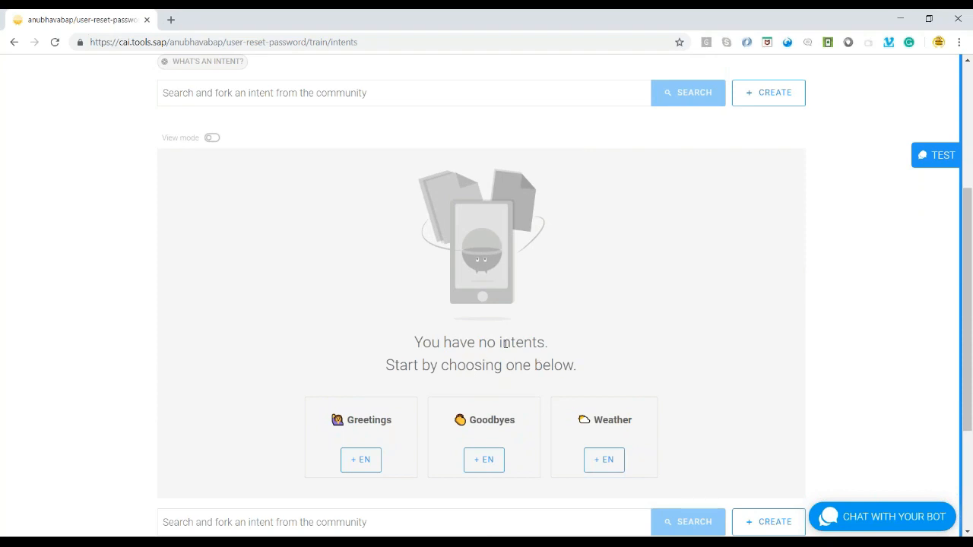
left_click(362, 460)
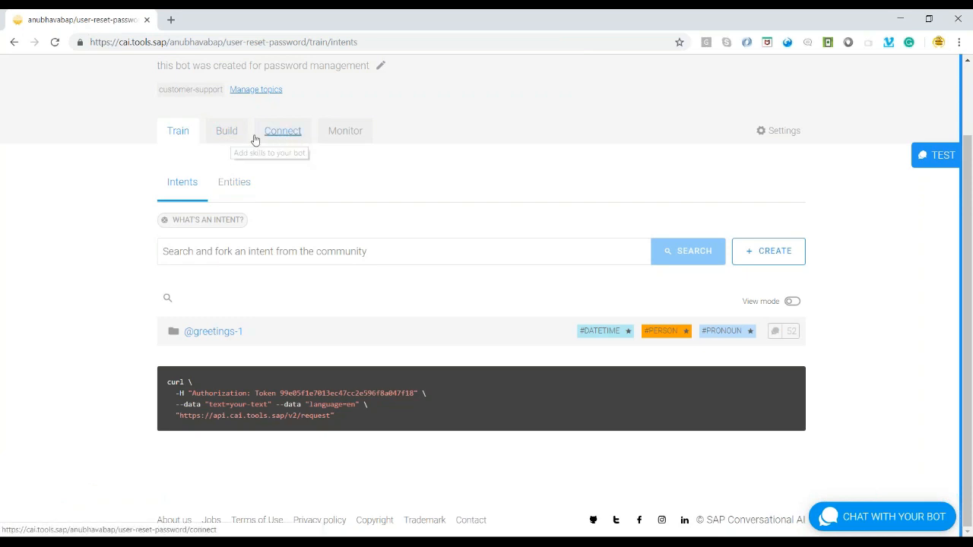
Step: Open the greetings skill in the bot builder and review its triggers, requirements and actions
left_click(227, 136)
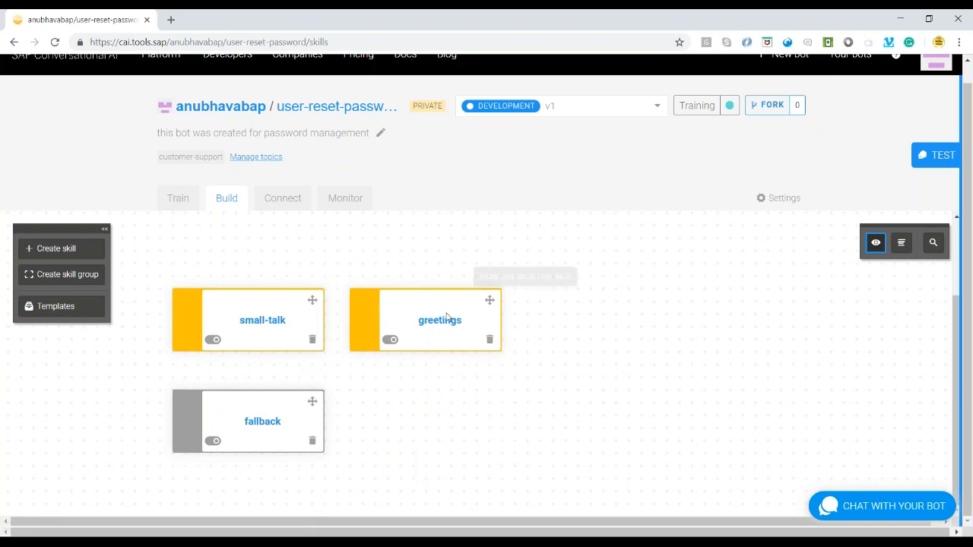
left_click(460, 337)
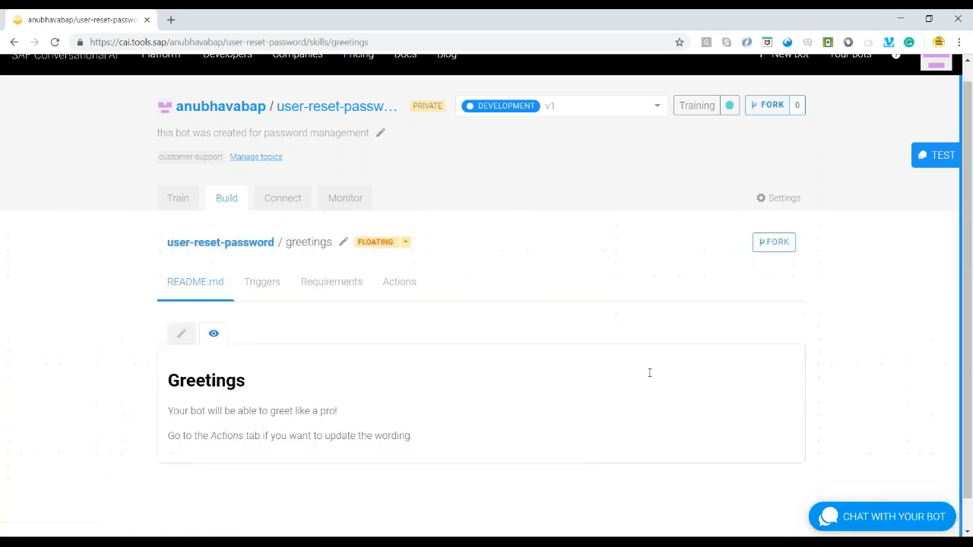
left_click(280, 295)
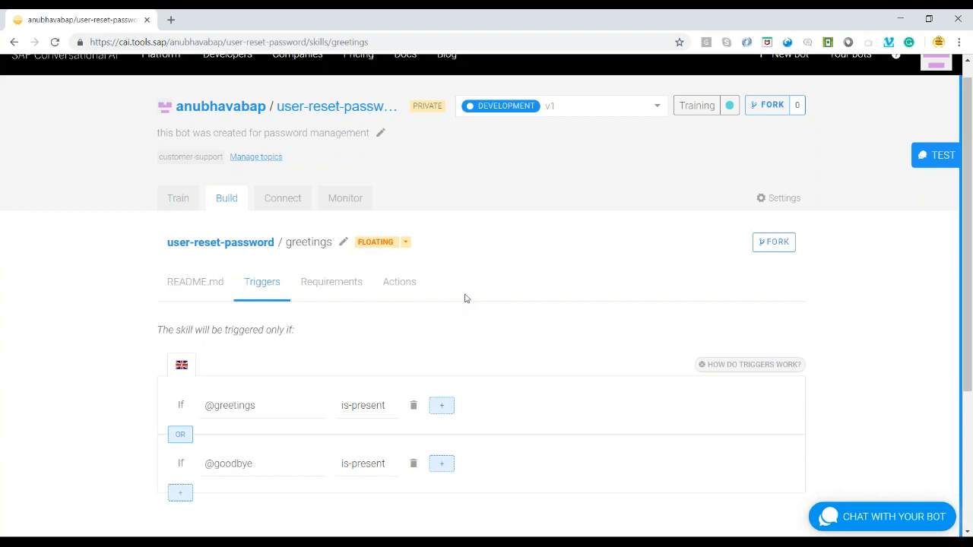
scroll(465, 298, "down", 3)
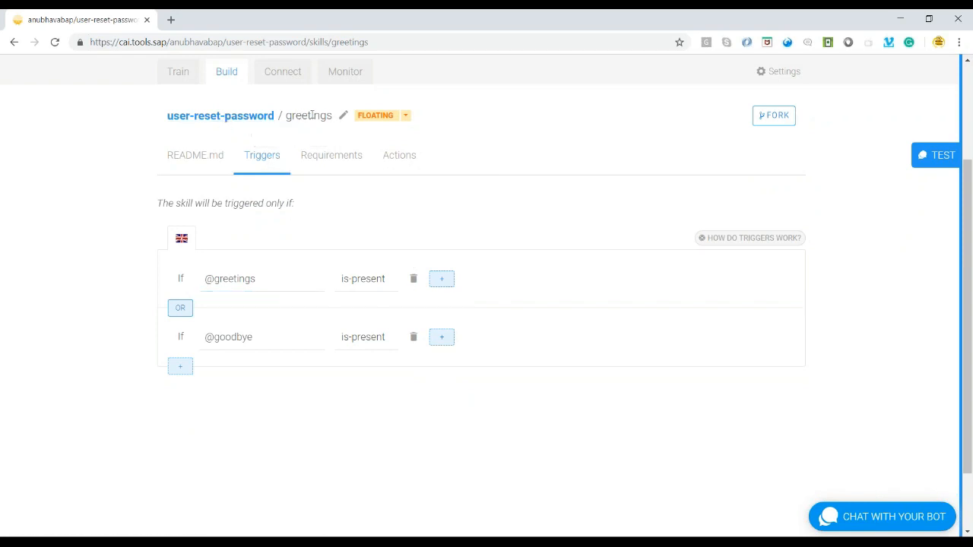
left_click(321, 161)
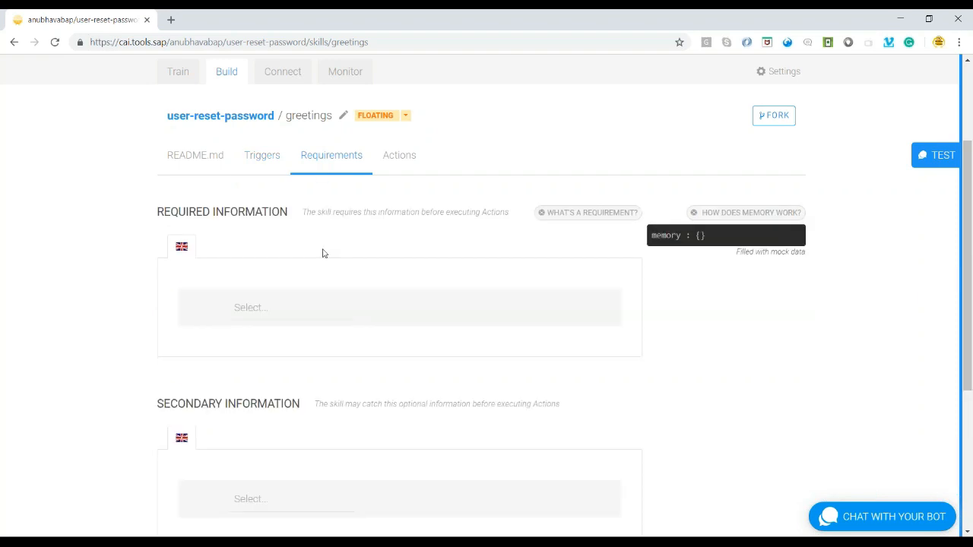
scroll(282, 308, "down", 1)
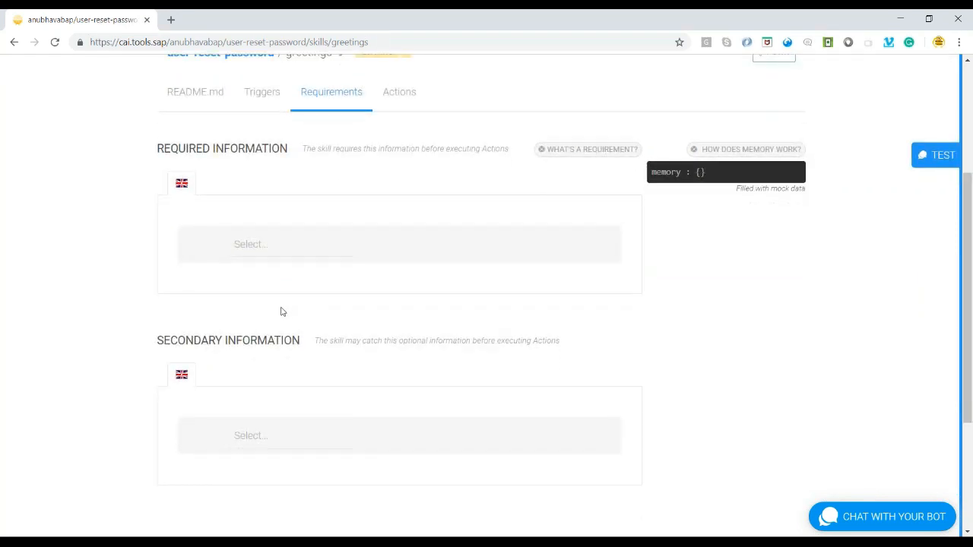
scroll(281, 311, "up", 1)
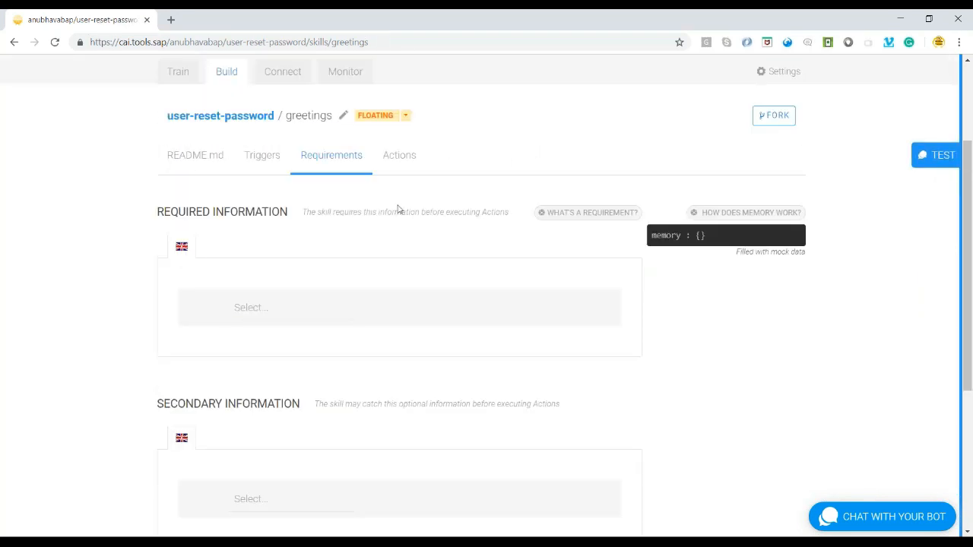
left_click(401, 158)
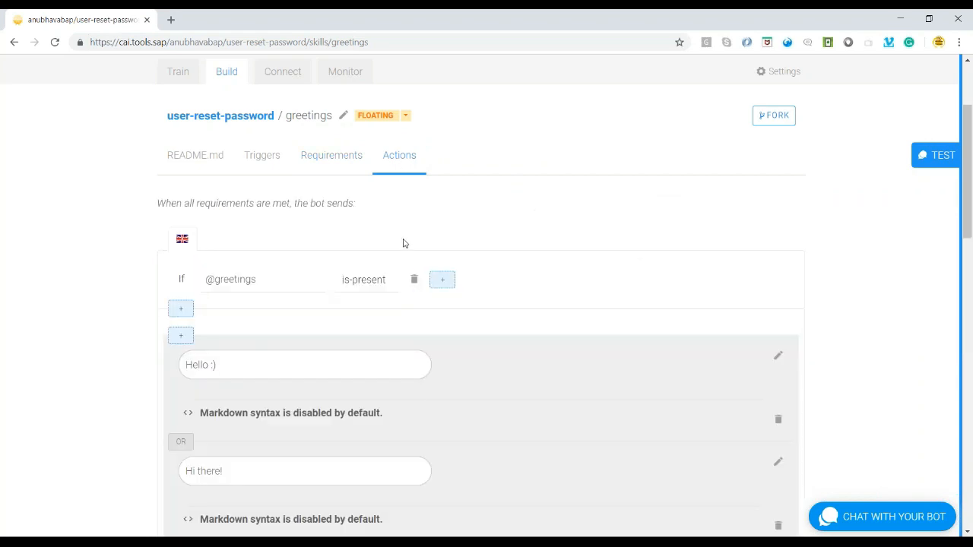
scroll(241, 311, "down", 2)
scroll(241, 329, "down", 2)
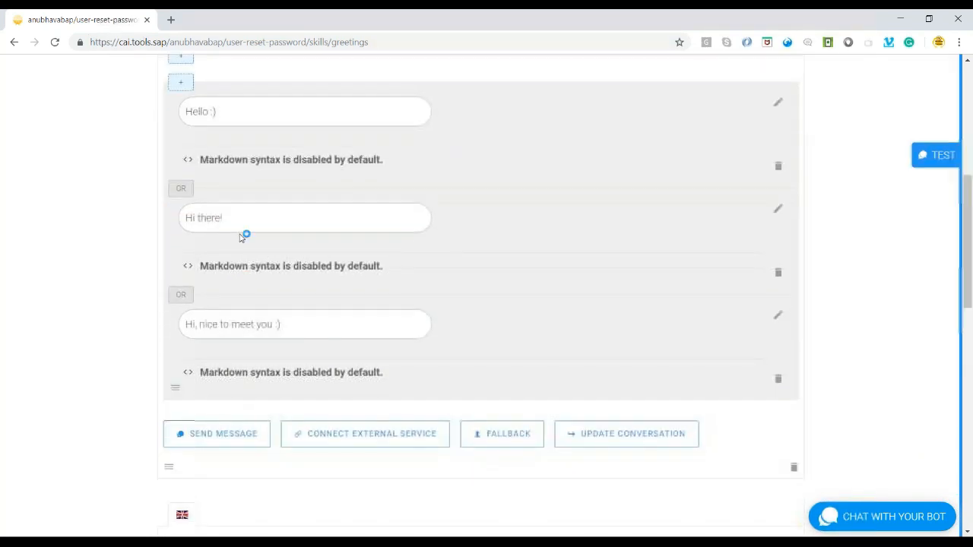
scroll(279, 304, "up", 5)
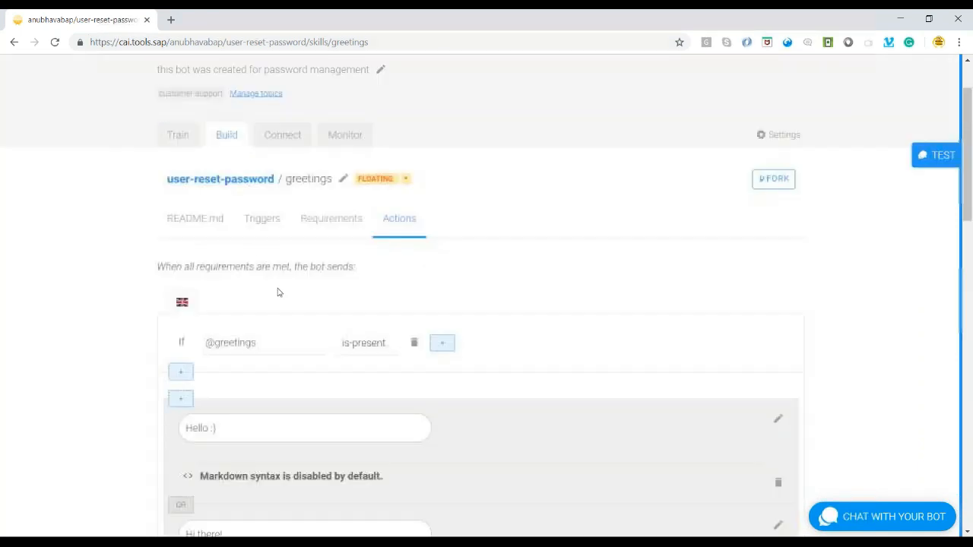
left_click(842, 522)
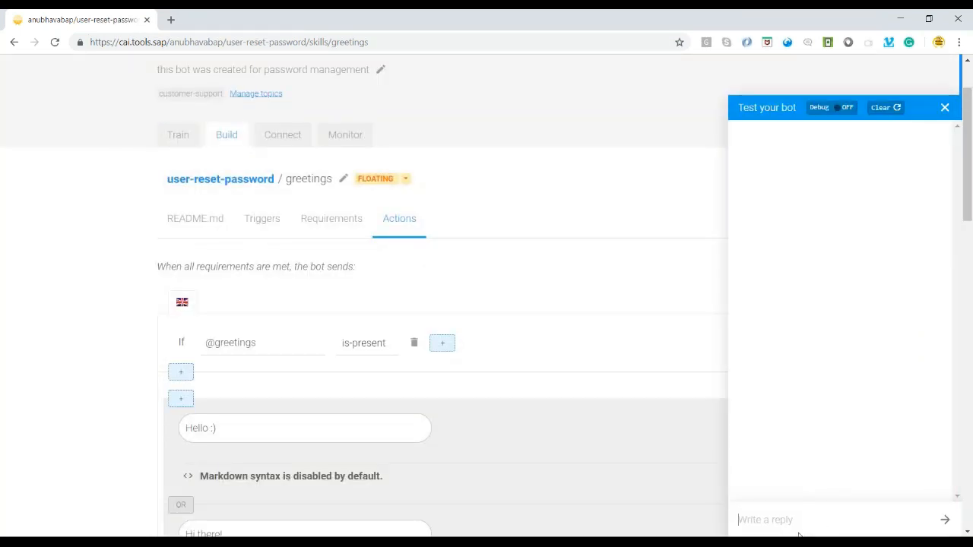
left_click(262, 220)
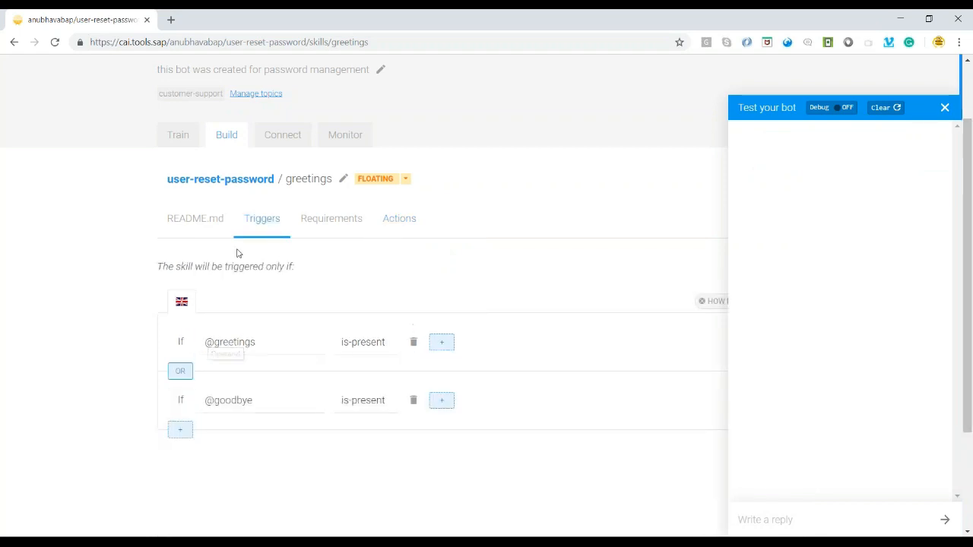
left_click(178, 135)
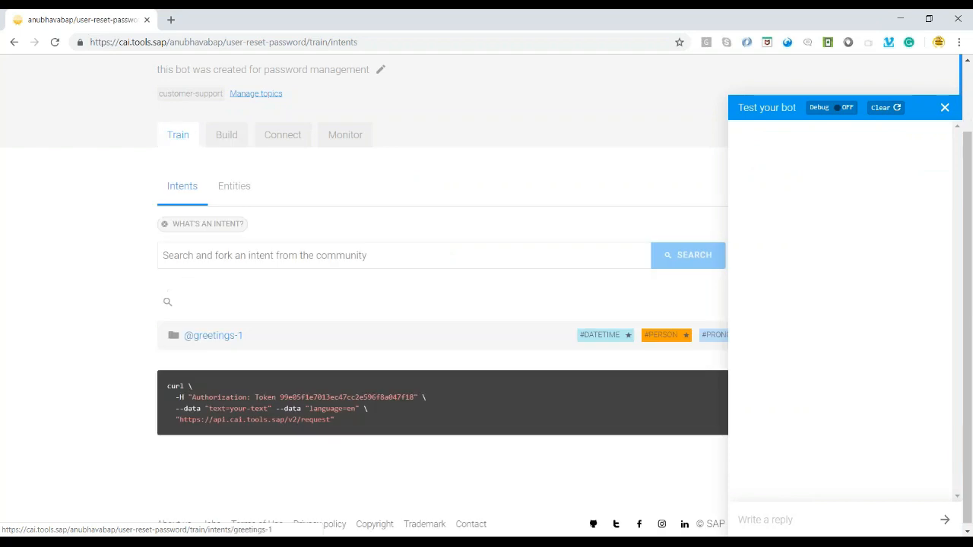
left_click(213, 336)
scroll(239, 305, "down", 6)
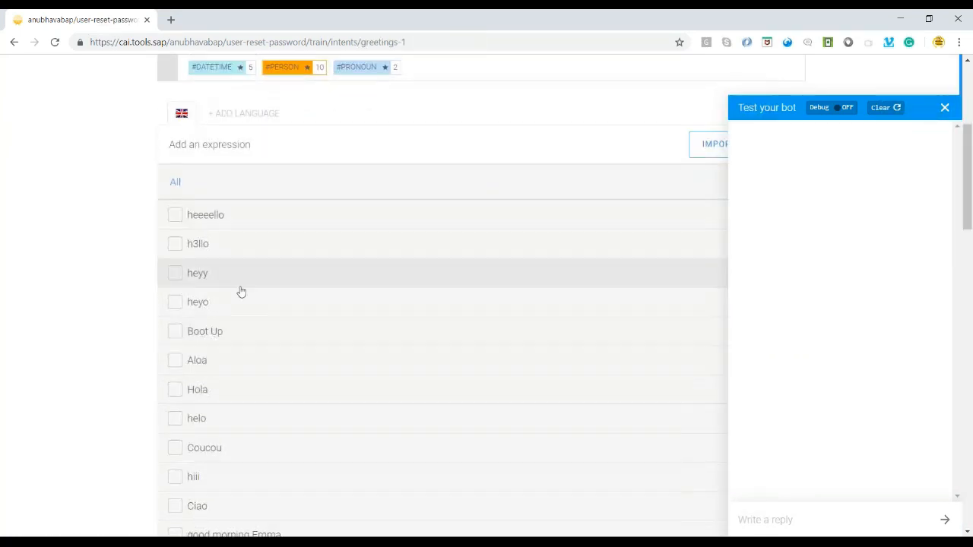
scroll(239, 311, "down", 10)
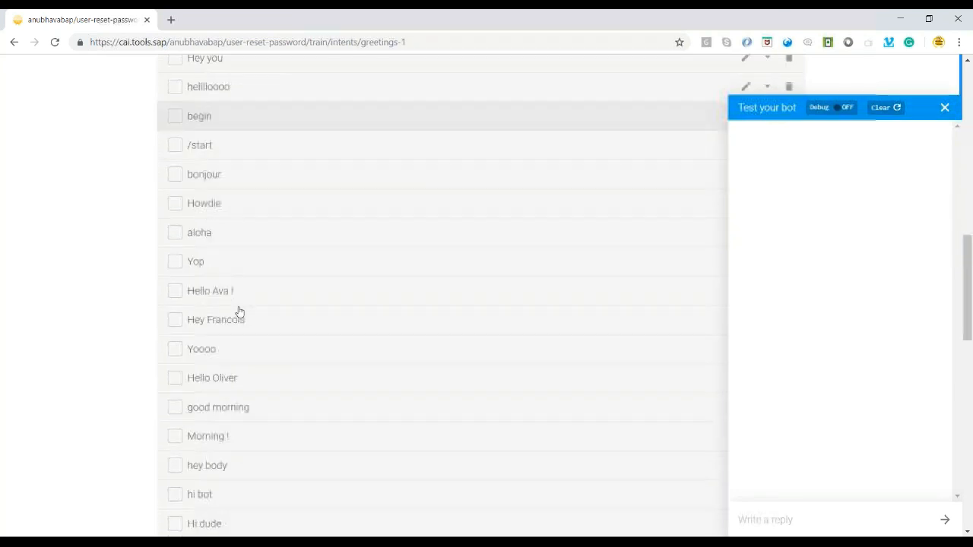
scroll(238, 311, "down", 5)
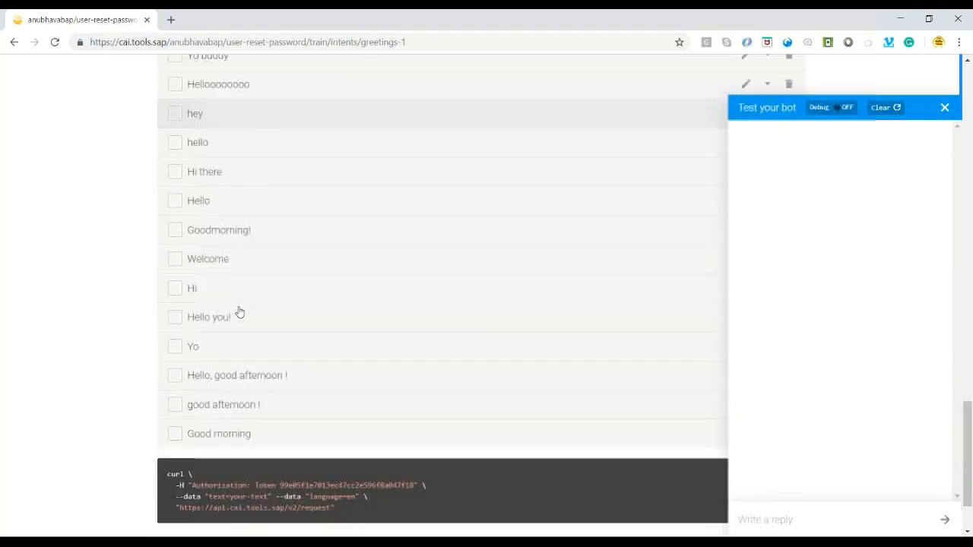
scroll(239, 312, "up", 7)
scroll(238, 312, "up", 10)
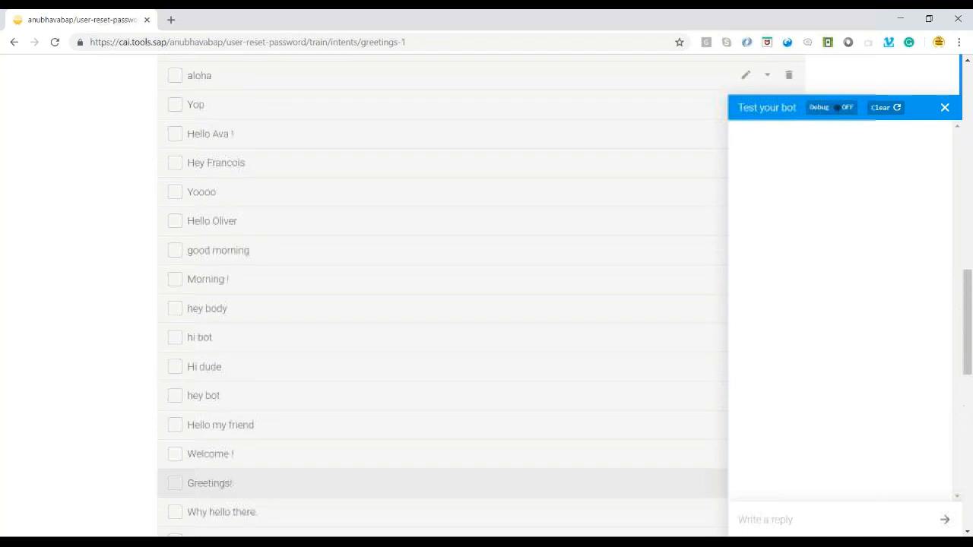
scroll(239, 312, "up", 3)
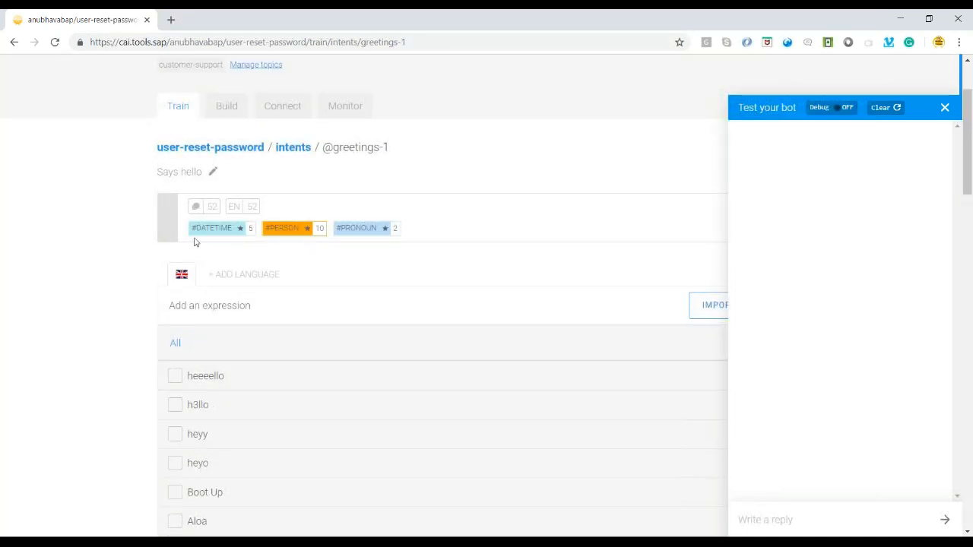
scroll(299, 414, "down", 10)
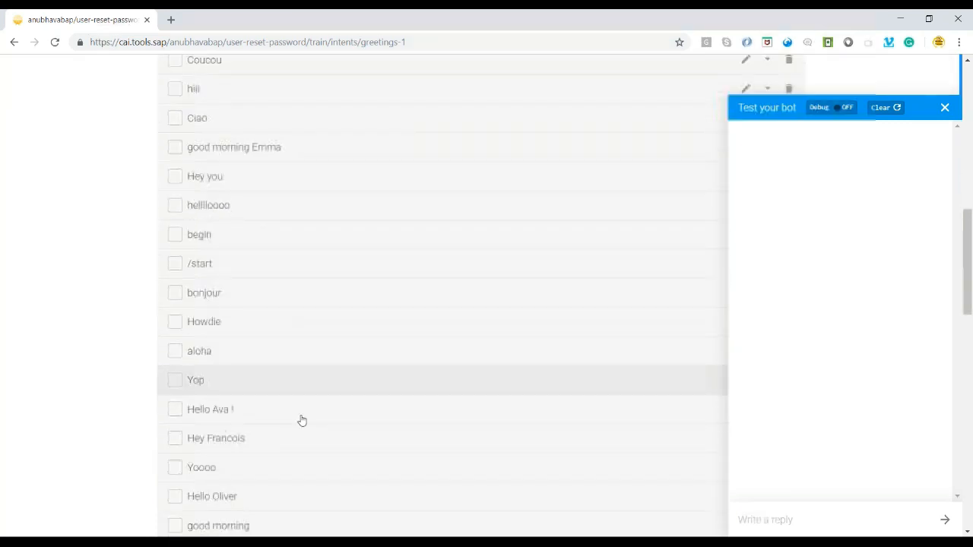
scroll(441, 414, "up", 10)
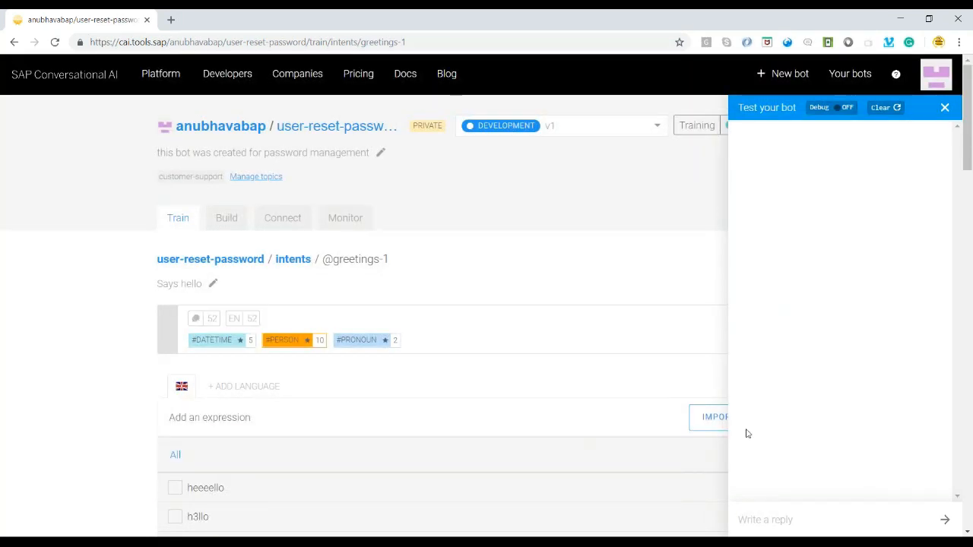
Step: Return to the intents list, send "hey" to the bot in the test chat, and close the chat after checking the reply
left_click(287, 271)
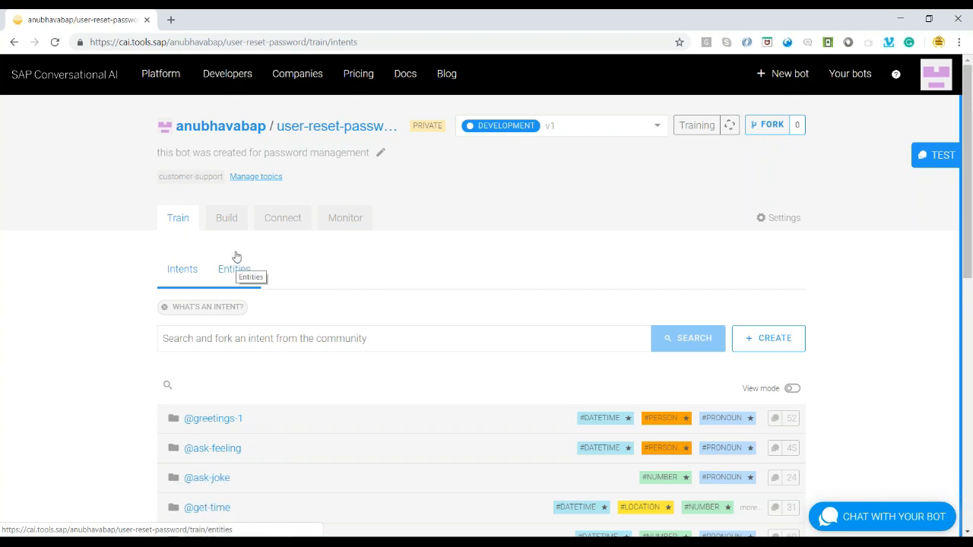
left_click(846, 517)
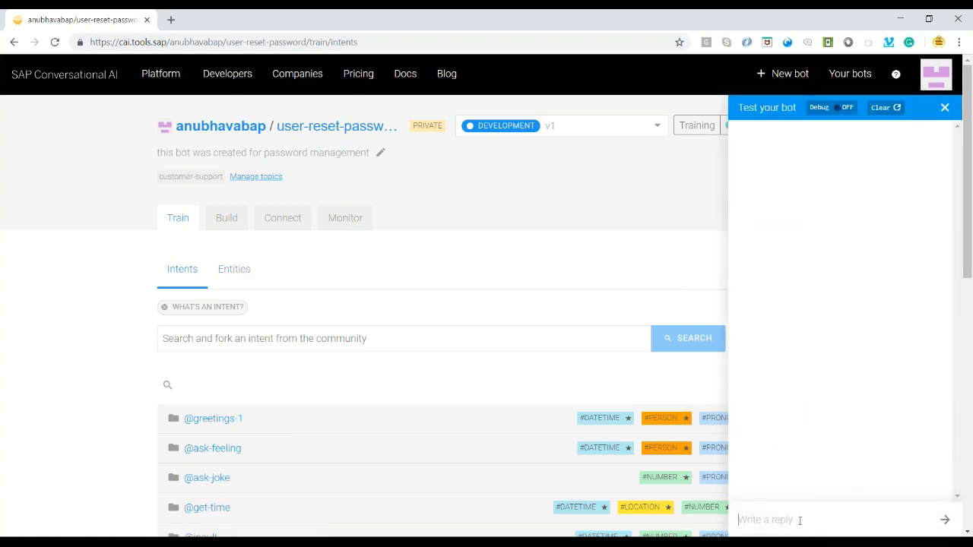
type("hey")
key("Return")
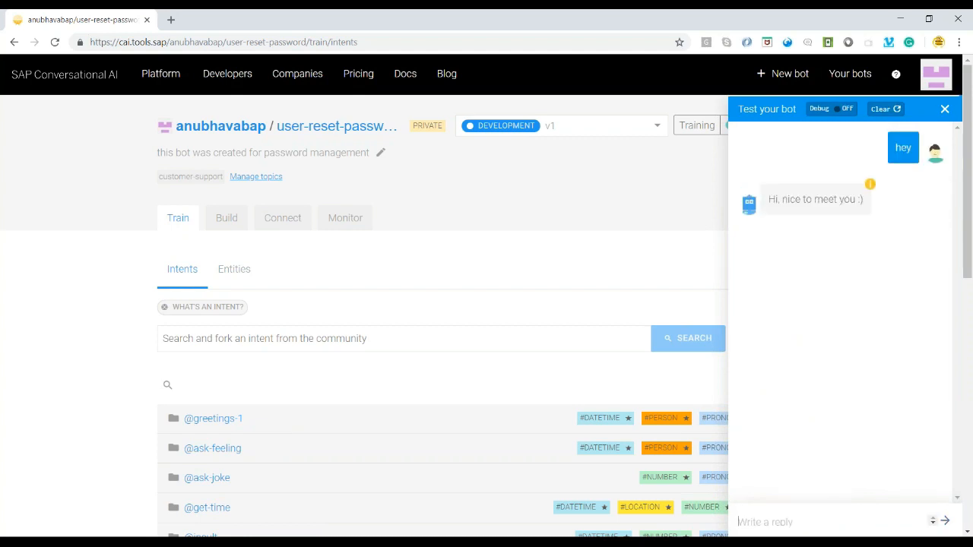
left_click_drag(769, 197, 863, 199)
left_click(848, 239)
left_click(944, 109)
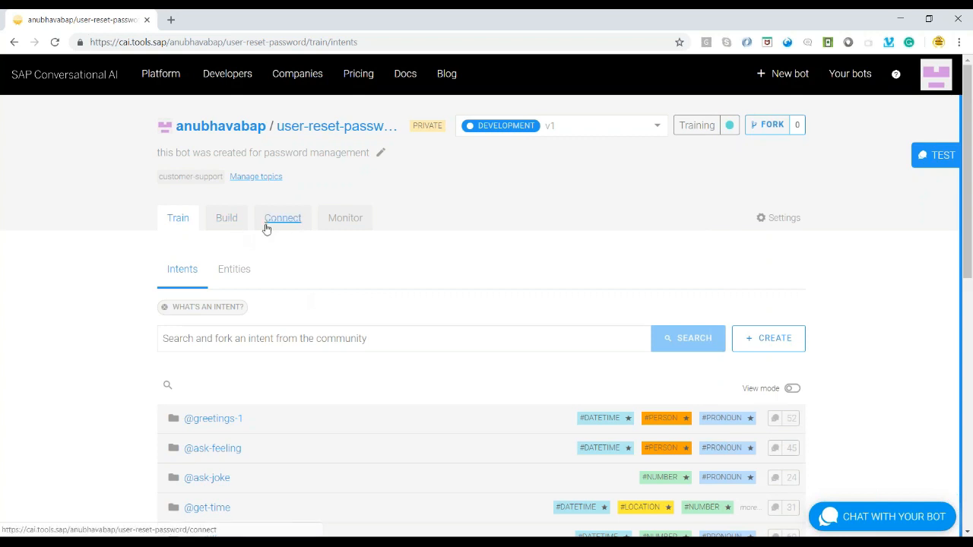
Step: Open the small-talk skill in the bot builder and examine the intents that trigger it
left_click(235, 224)
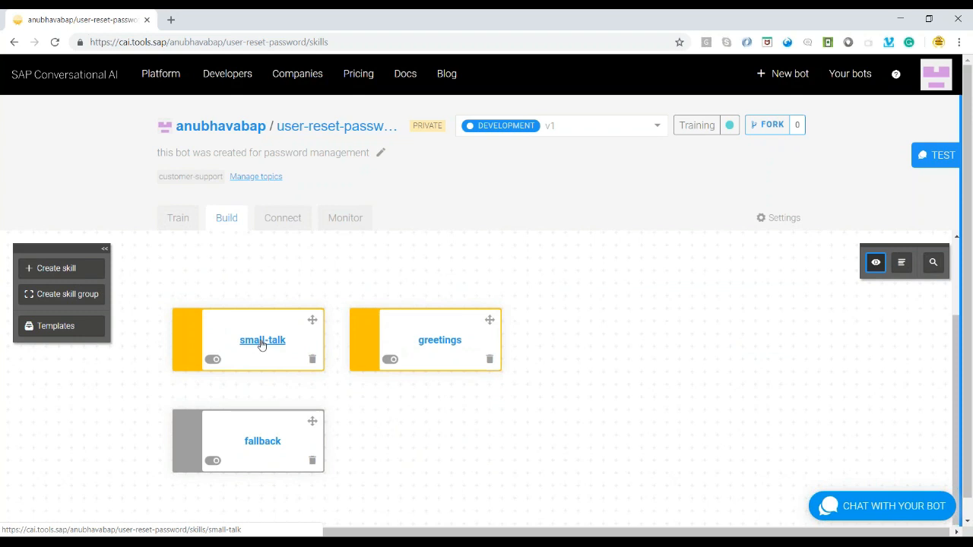
left_click(261, 344)
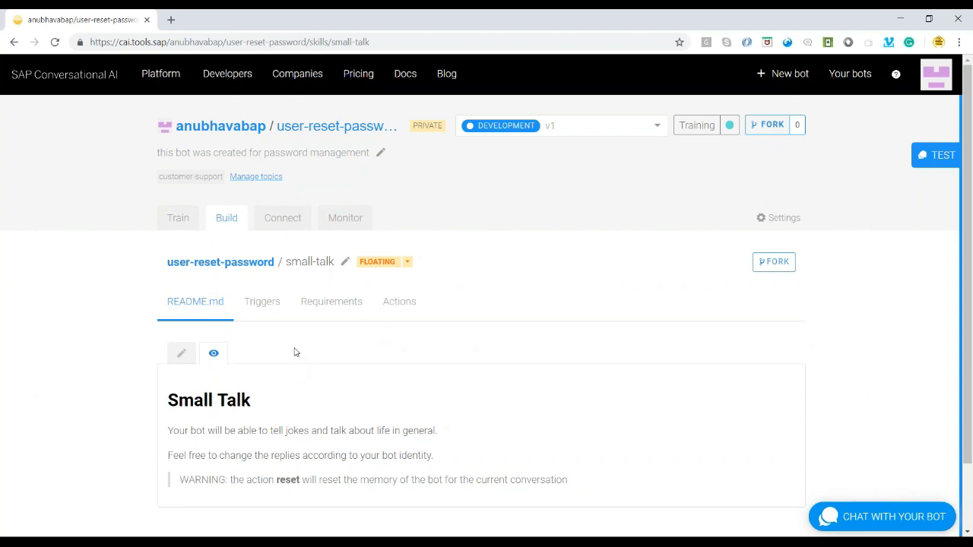
left_click(266, 302)
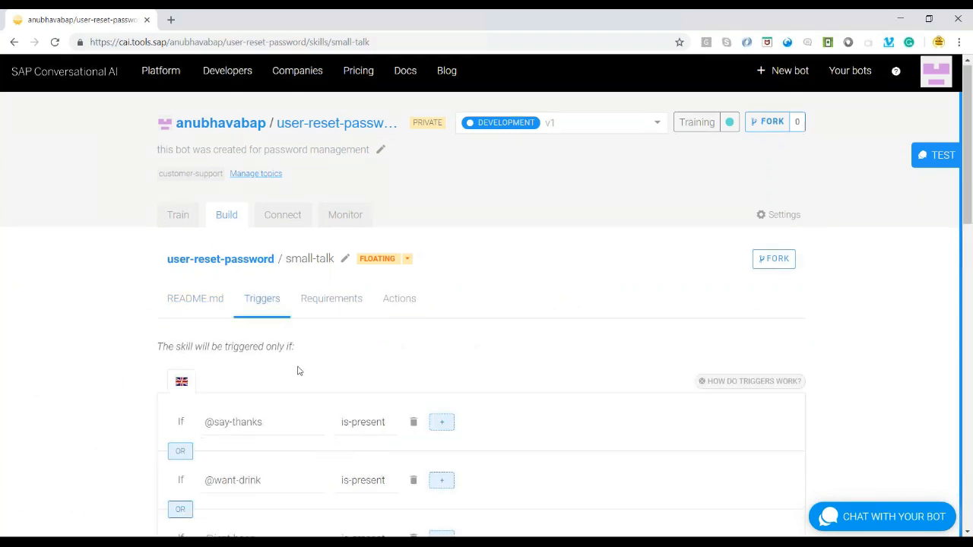
scroll(297, 372, "down", 3)
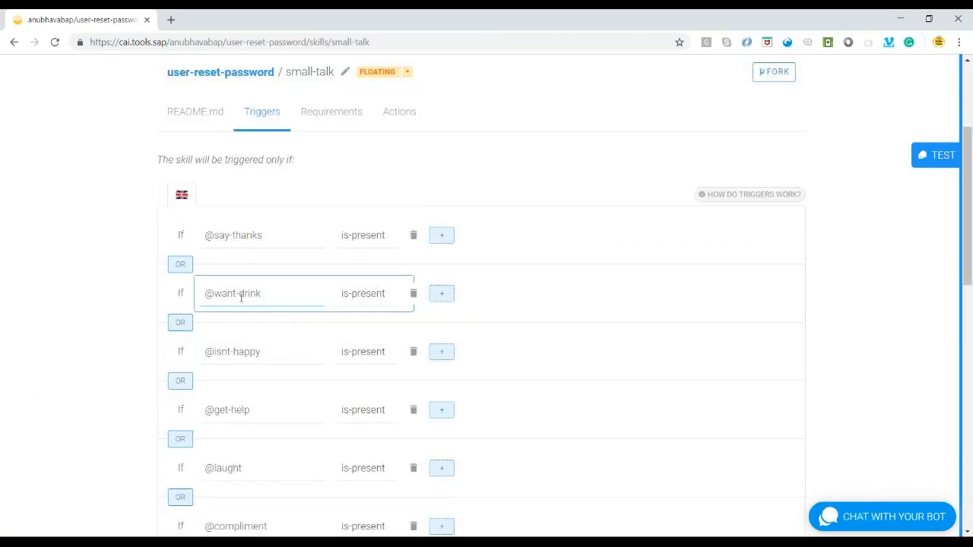
scroll(258, 301, "down", 3)
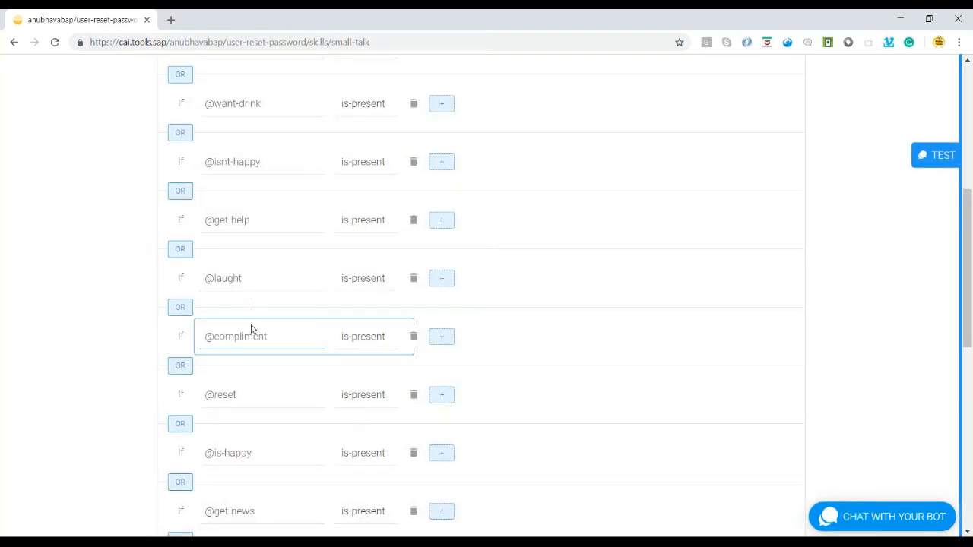
scroll(251, 327, "down", 2)
scroll(256, 314, "down", 1)
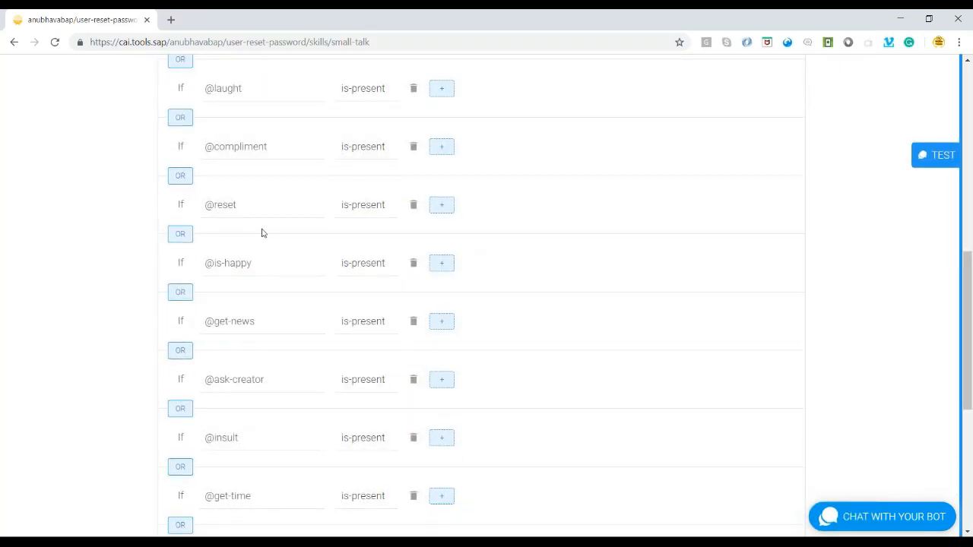
scroll(260, 326, "down", 3)
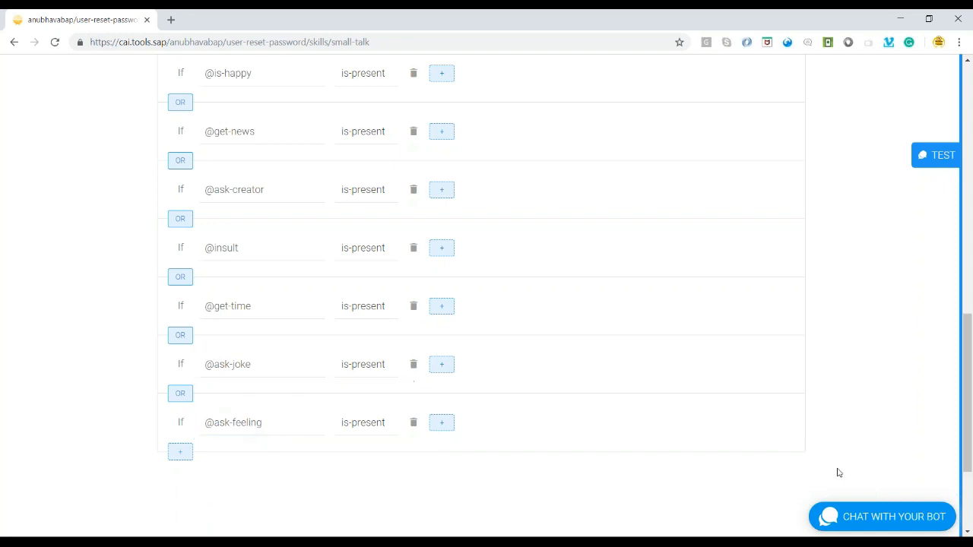
Step: Open the test chat and ask the bot "how do you feel"
left_click(878, 523)
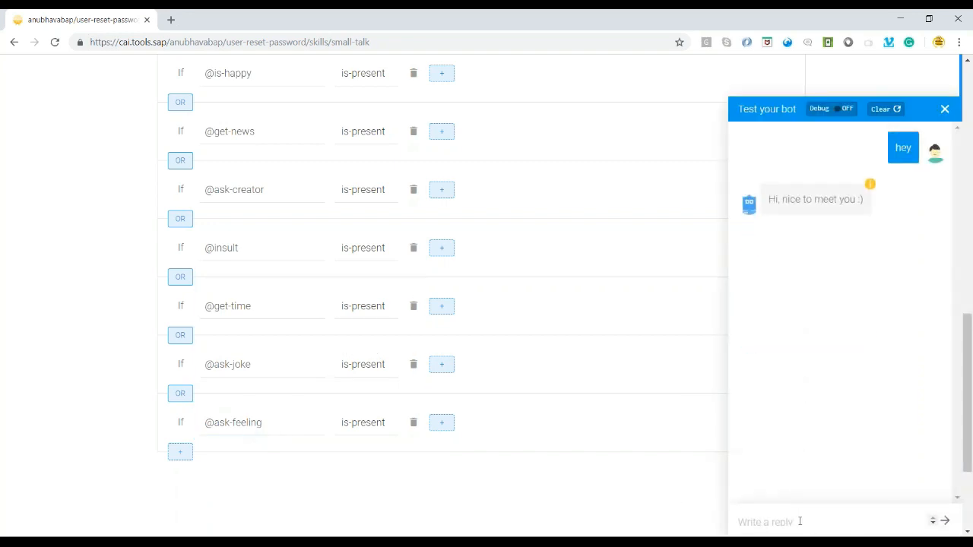
type("how do you feel")
key("Return")
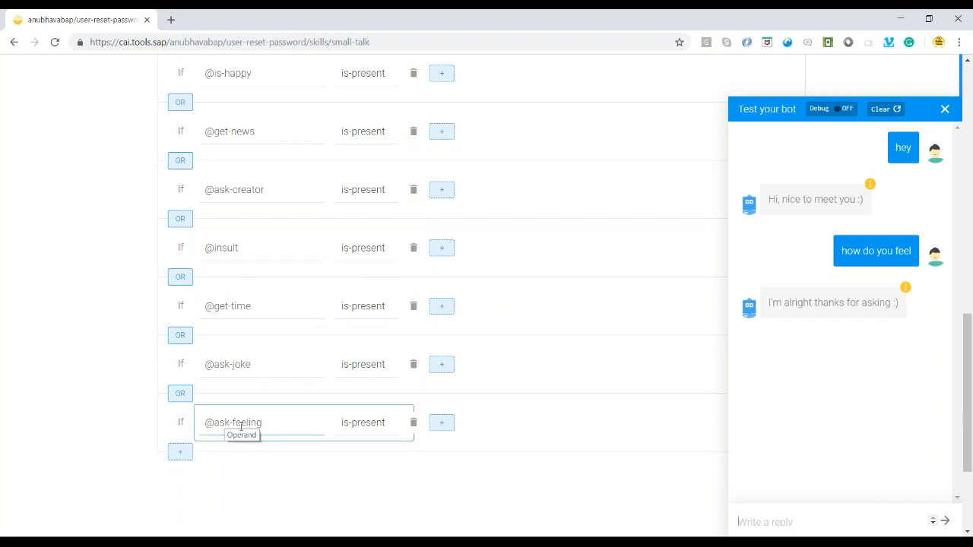
Step: Send the message "its nice to meet you" to the bot in the test chat
scroll(306, 319, "up", 1)
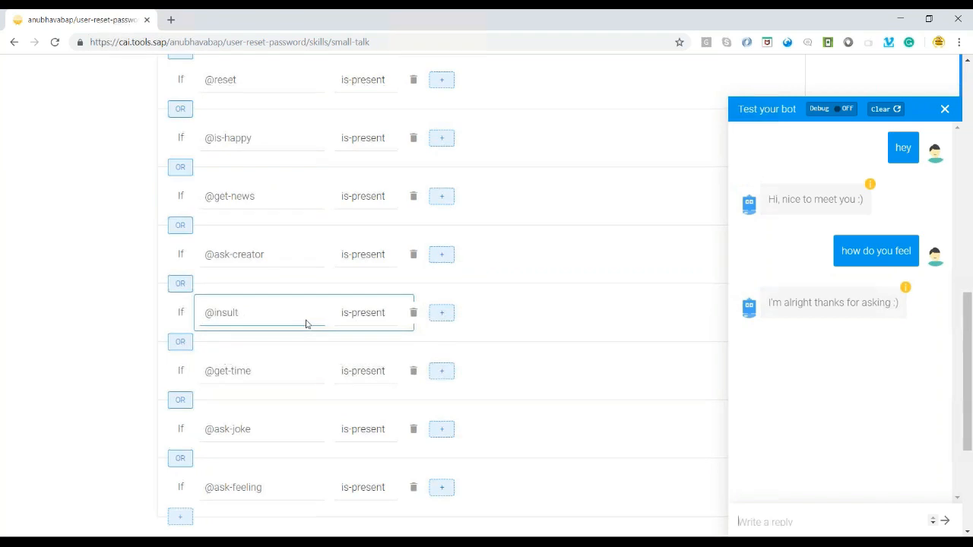
scroll(306, 325, "up", 3)
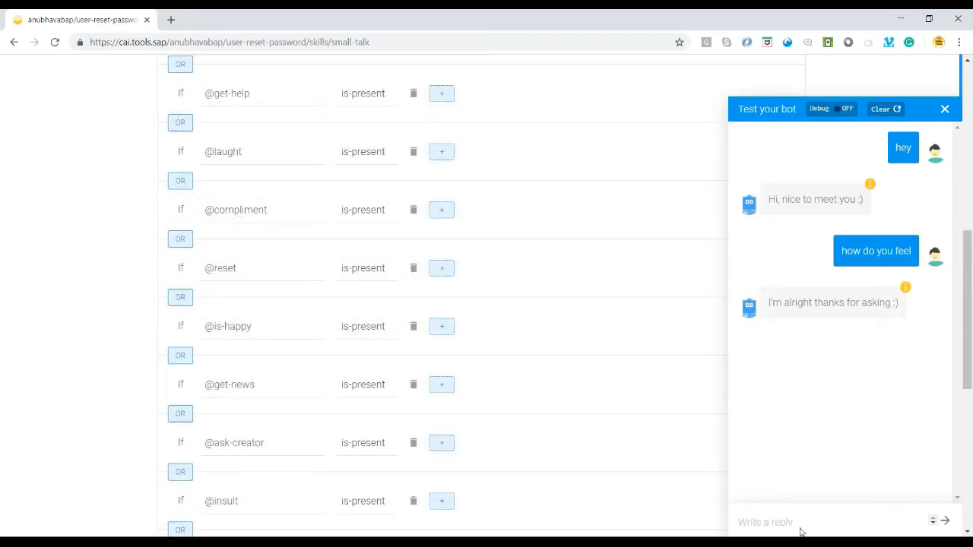
type("you")
key("BackSpace")
key("BackSpace")
key("BackSpace")
type("its nice to meet")
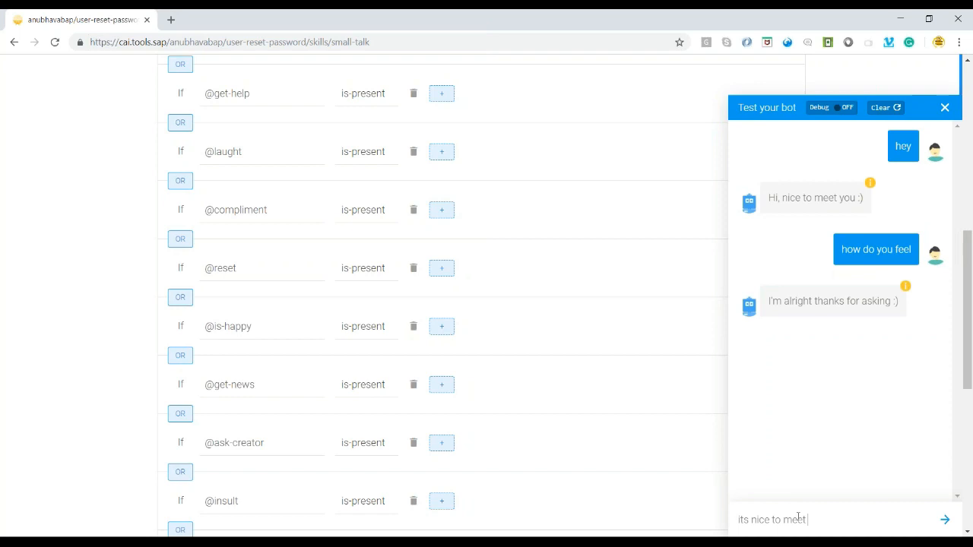
type(" you")
key("Return")
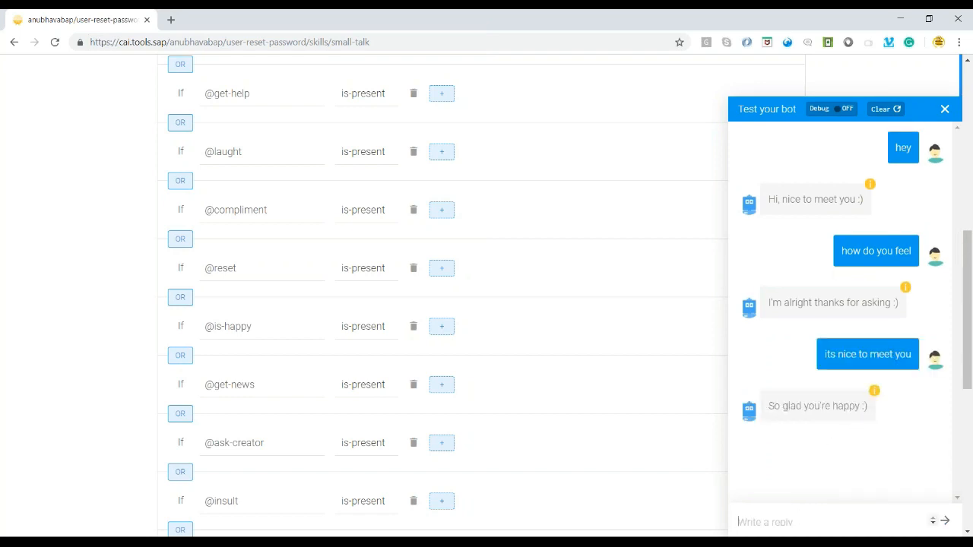
scroll(393, 398, "up", 3)
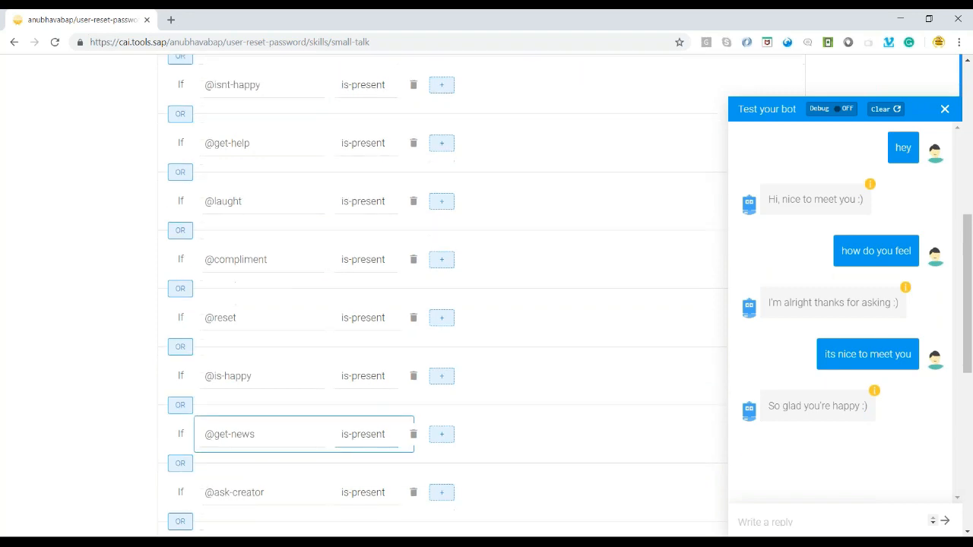
scroll(266, 310, "up", 4)
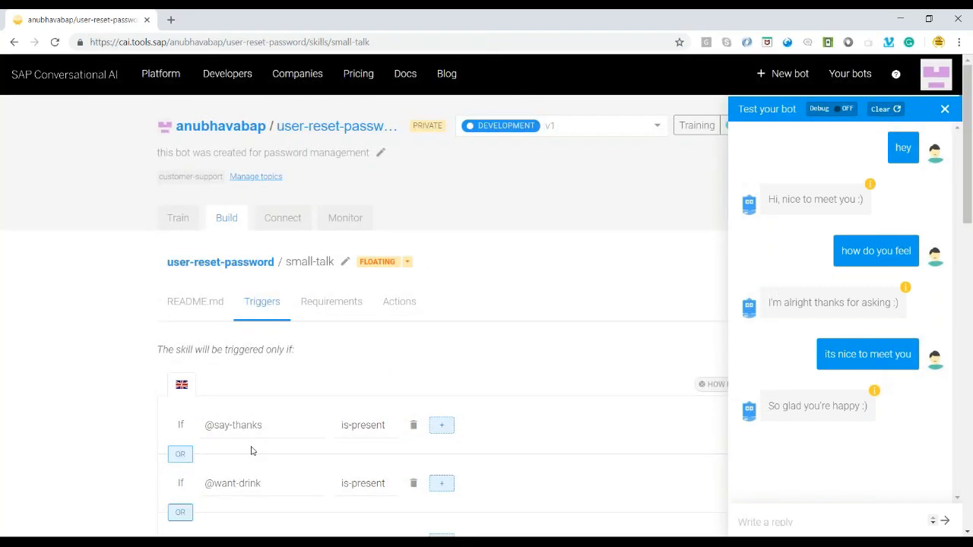
scroll(251, 423, "down", 1)
scroll(265, 406, "down", 1)
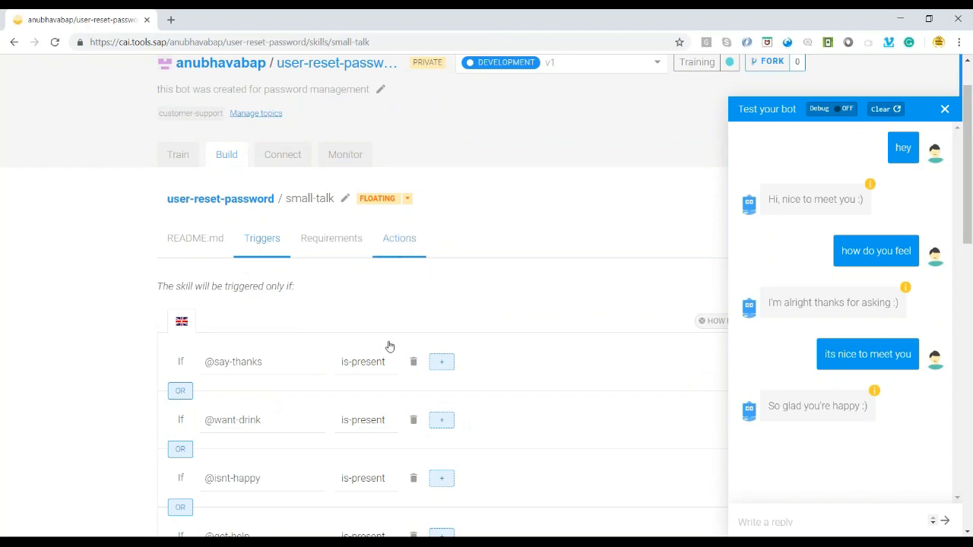
left_click(387, 265)
scroll(330, 361, "down", 3)
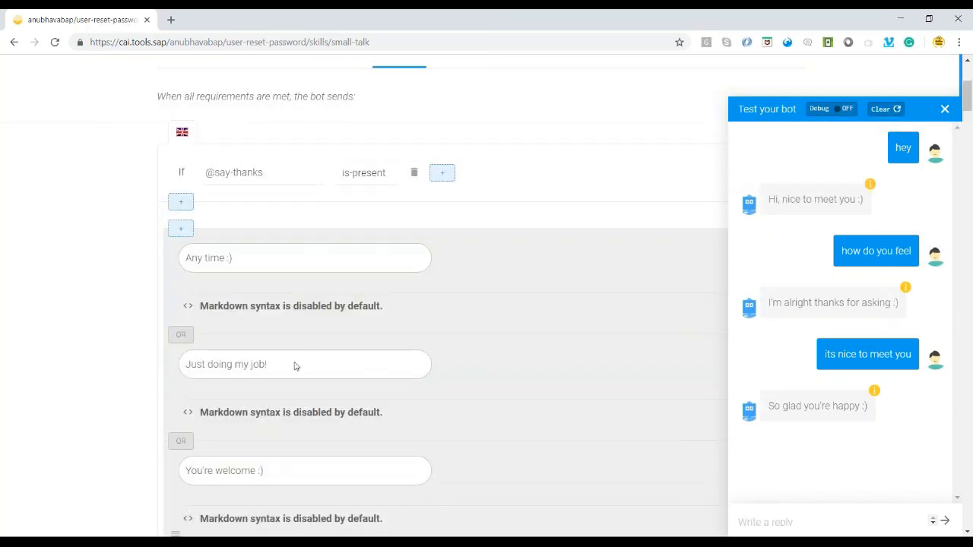
scroll(295, 414, "down", 2)
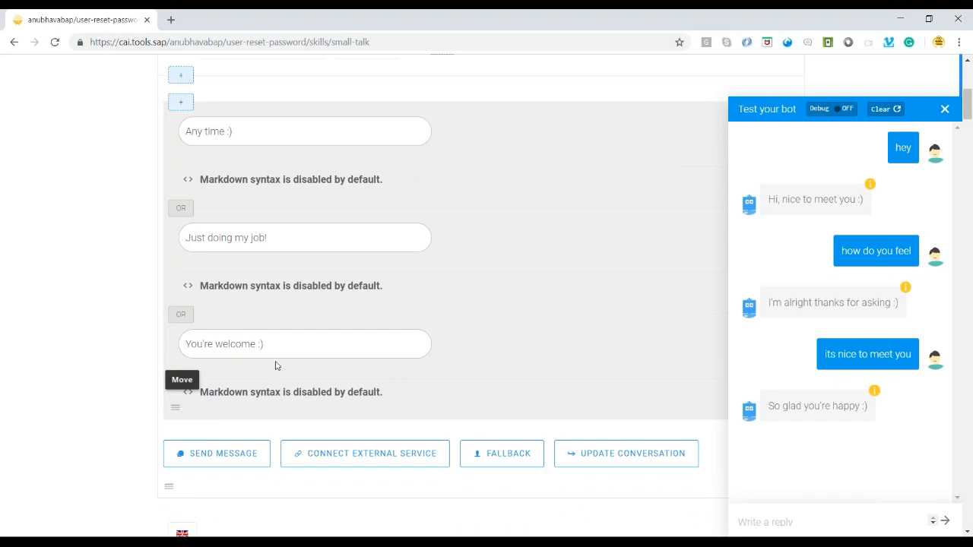
scroll(276, 365, "up", 10)
left_click(261, 304)
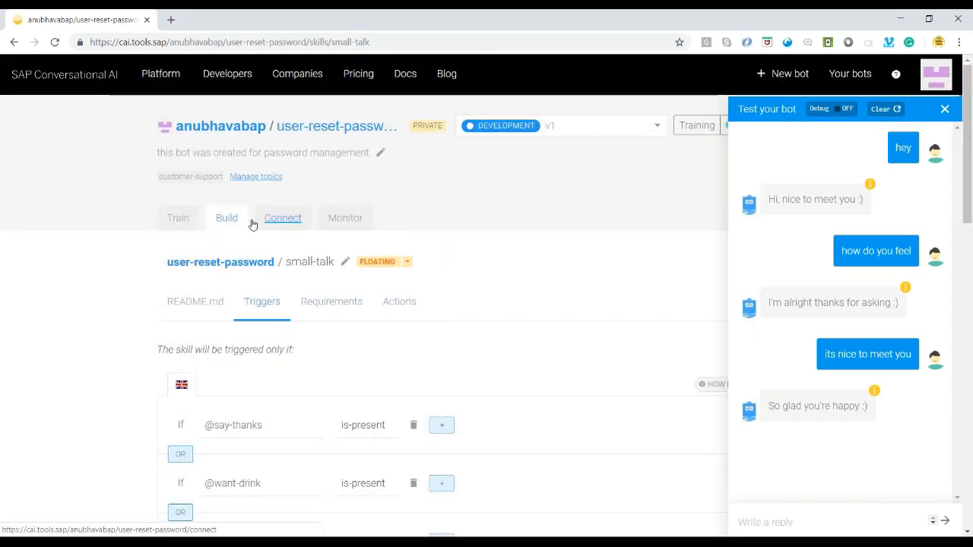
Step: Review the bot's list of trained intents and close the test chat
left_click(182, 218)
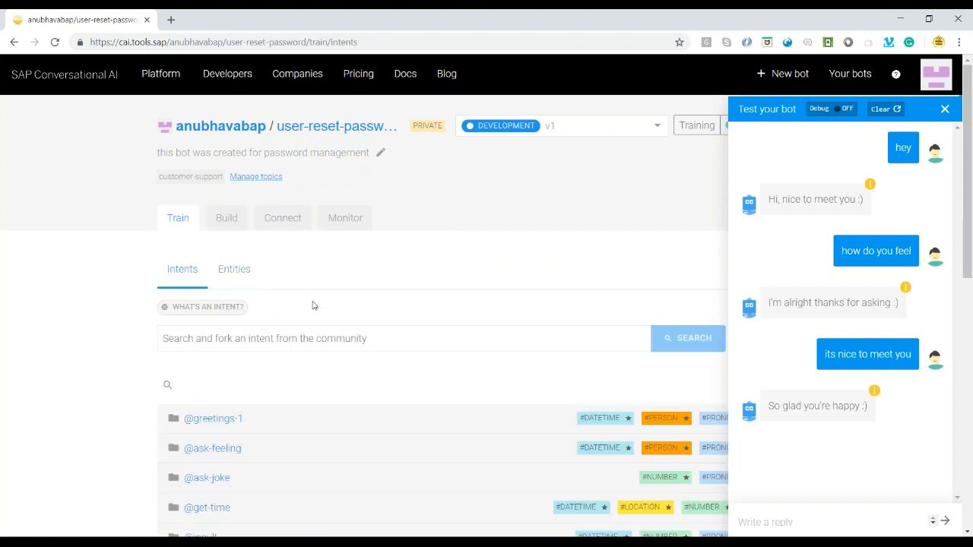
scroll(316, 316, "down", 2)
scroll(318, 331, "down", 2)
scroll(317, 331, "up", 4)
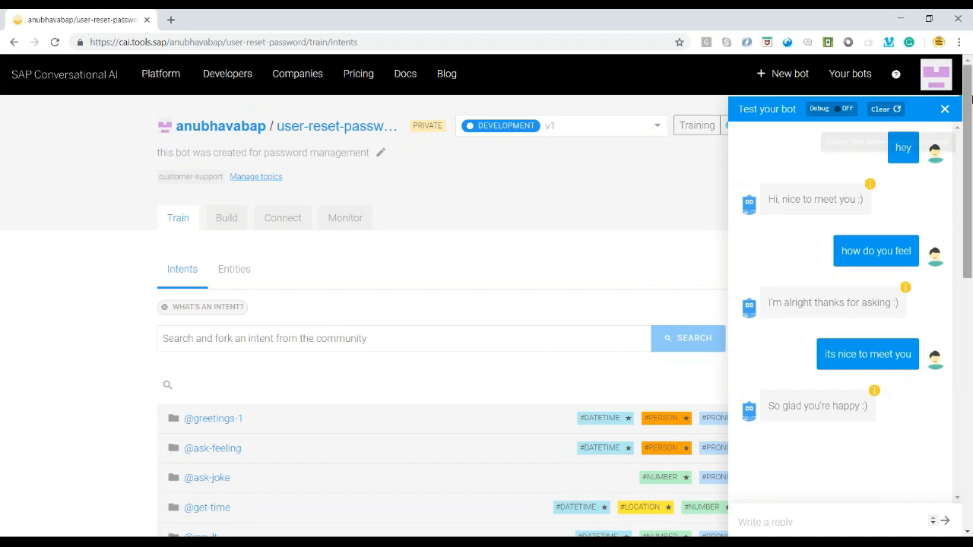
left_click(945, 109)
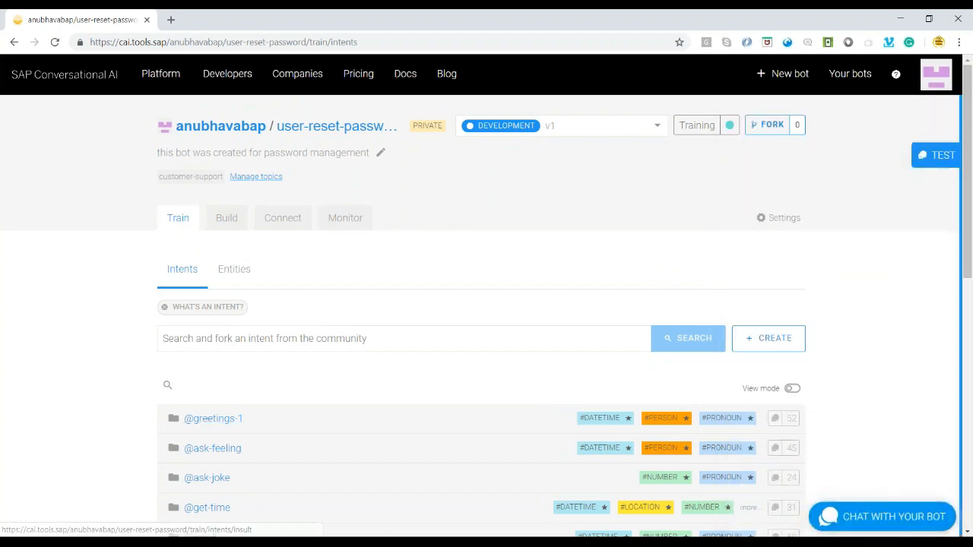
Step: Switch to the PowerPoint presentation and examine the Use Case slide's password-reset conversation from greeting to reset link
key("alt+Tab")
left_click(72, 357)
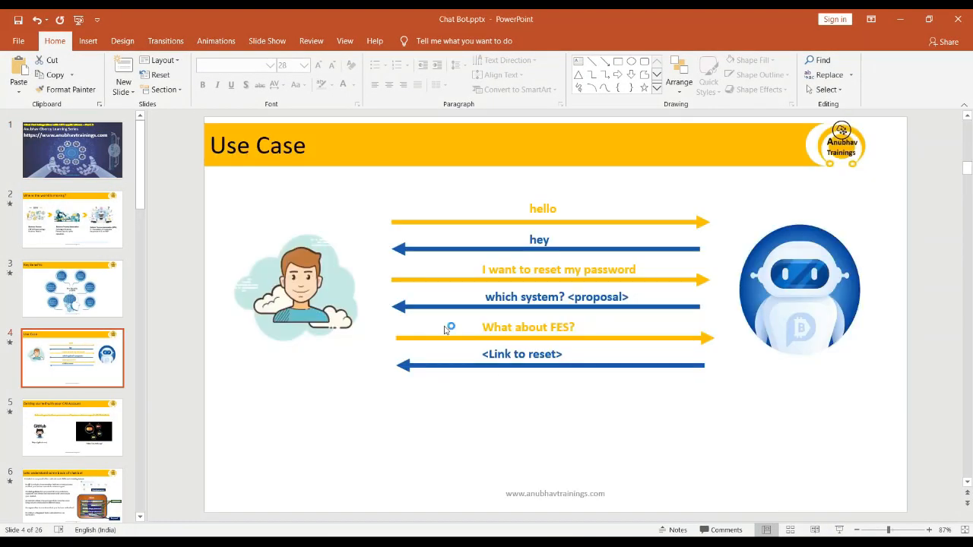
left_click(544, 242)
left_click(543, 210)
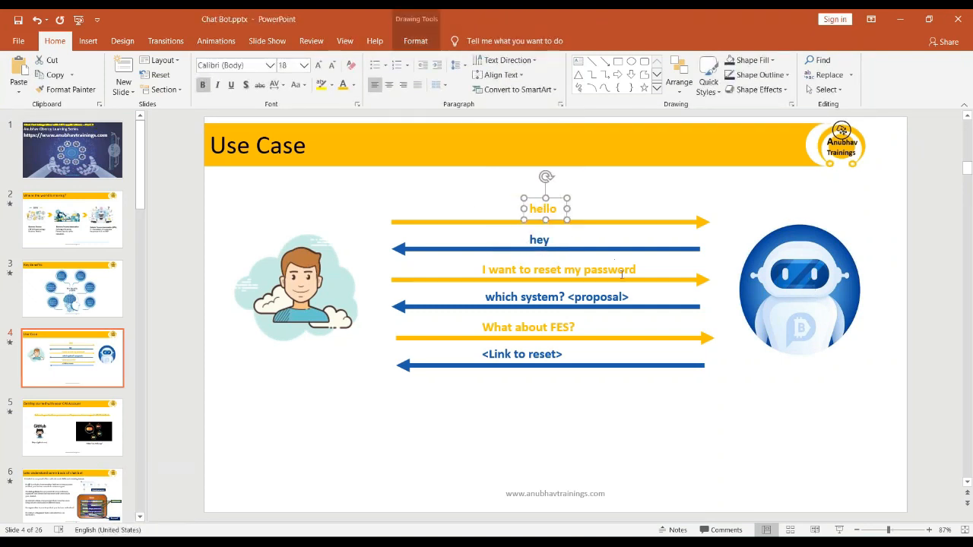
left_click(550, 276)
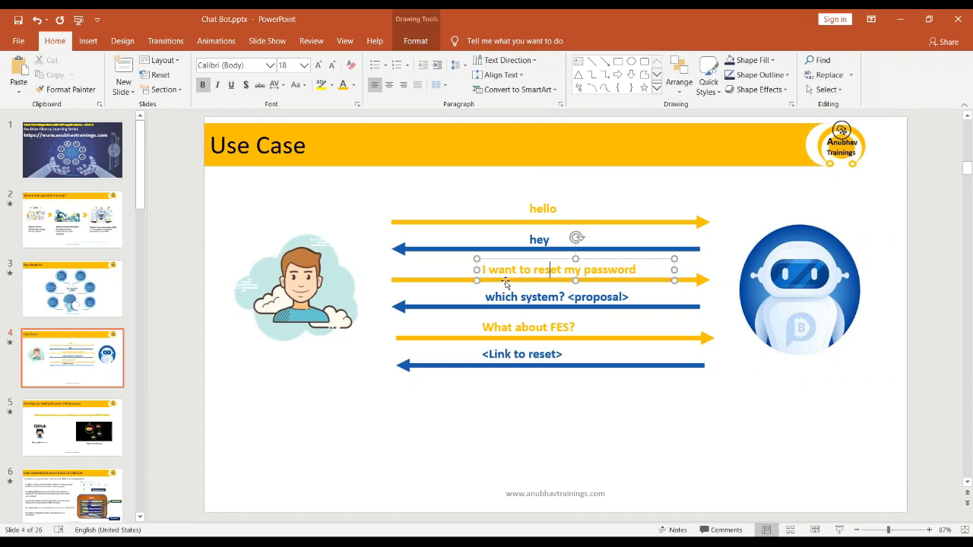
left_click(422, 282)
left_click(424, 308)
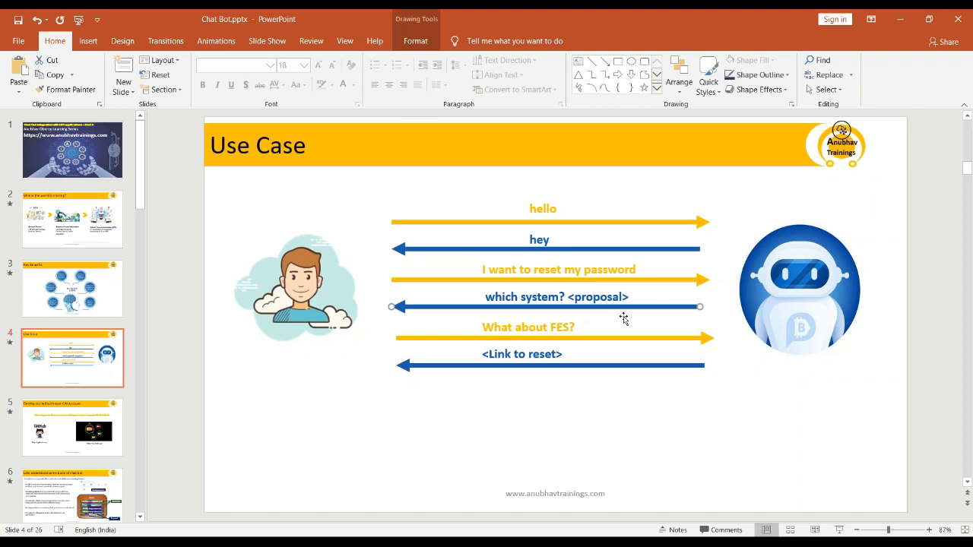
left_click(641, 339)
double_click(559, 327)
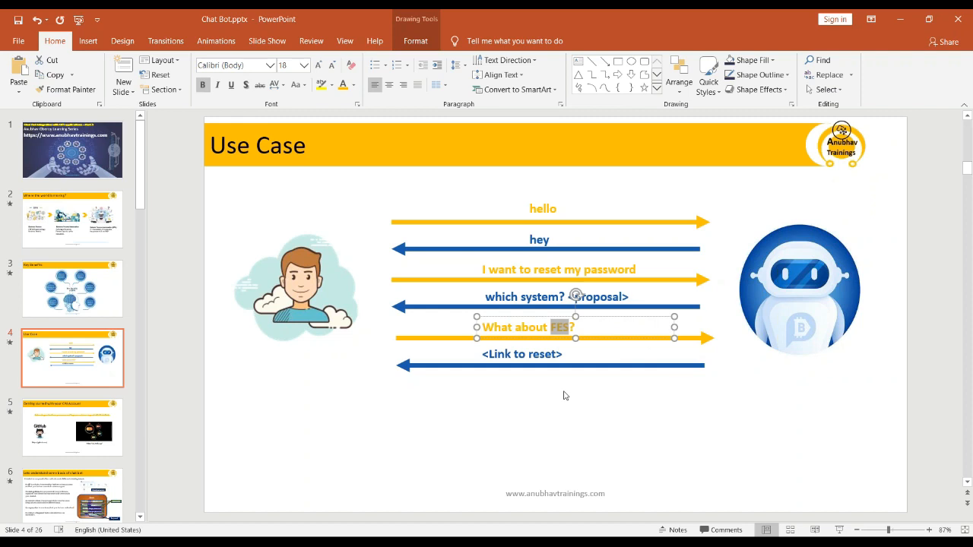
left_click(561, 366)
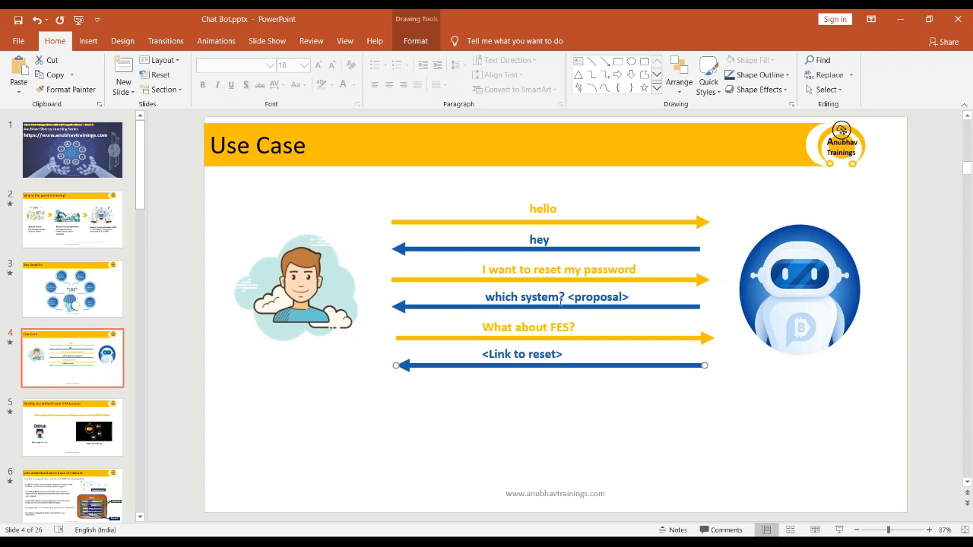
Step: Switch back to SAP Conversational AI in the browser and create a Business skill named reset-password for the bot
key("alt+Tab")
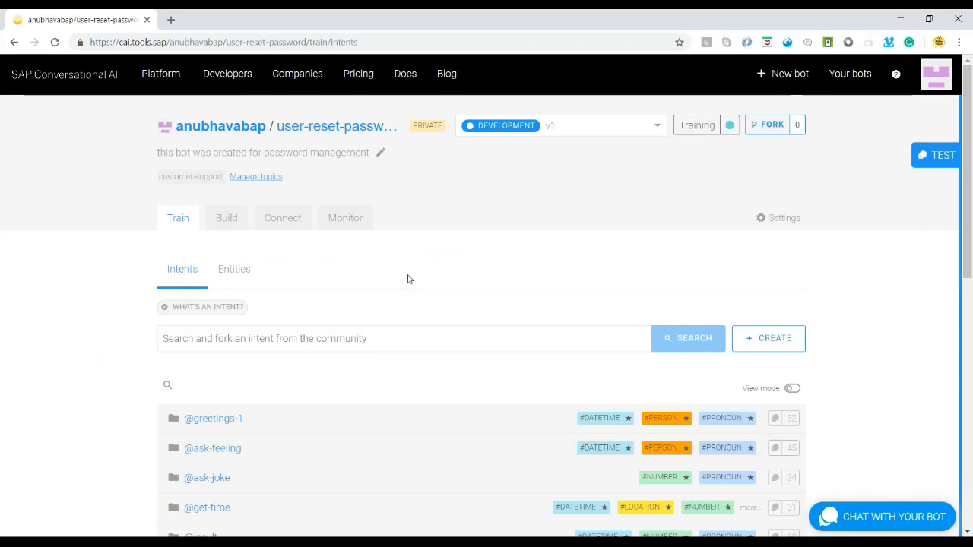
left_click(212, 227)
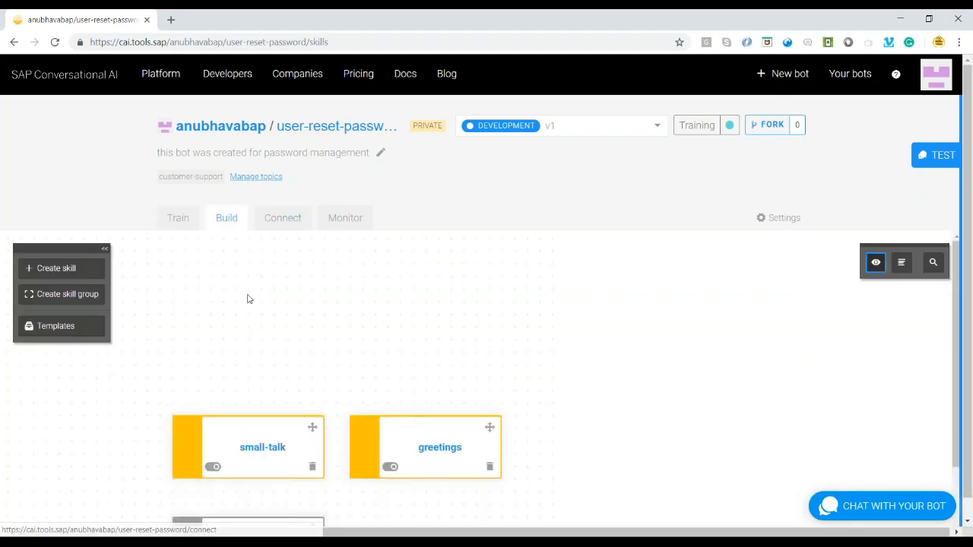
left_click(59, 273)
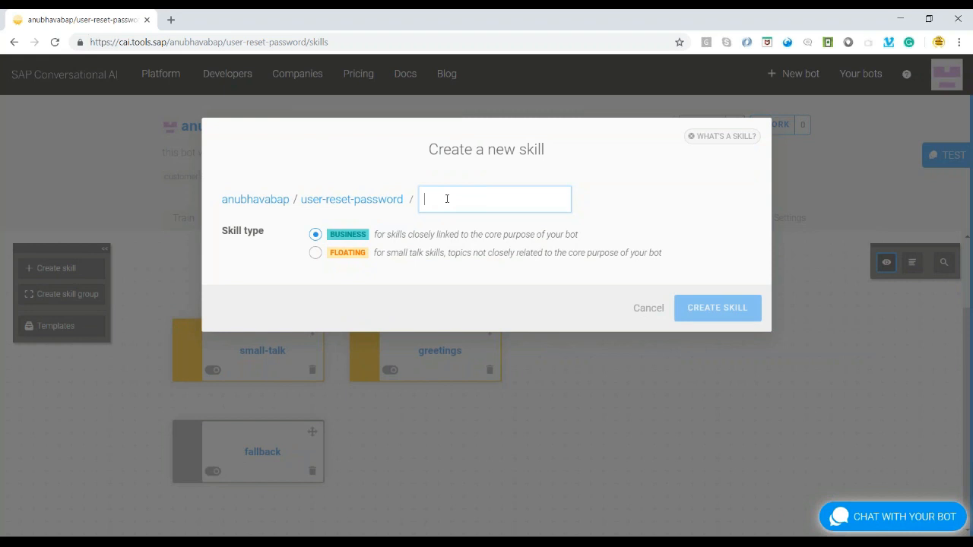
type("reset-password")
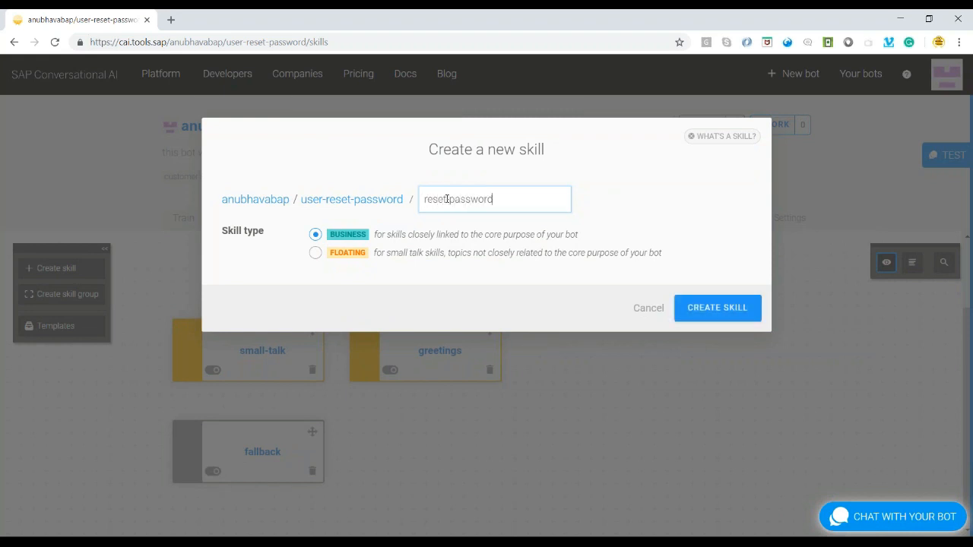
left_click(707, 308)
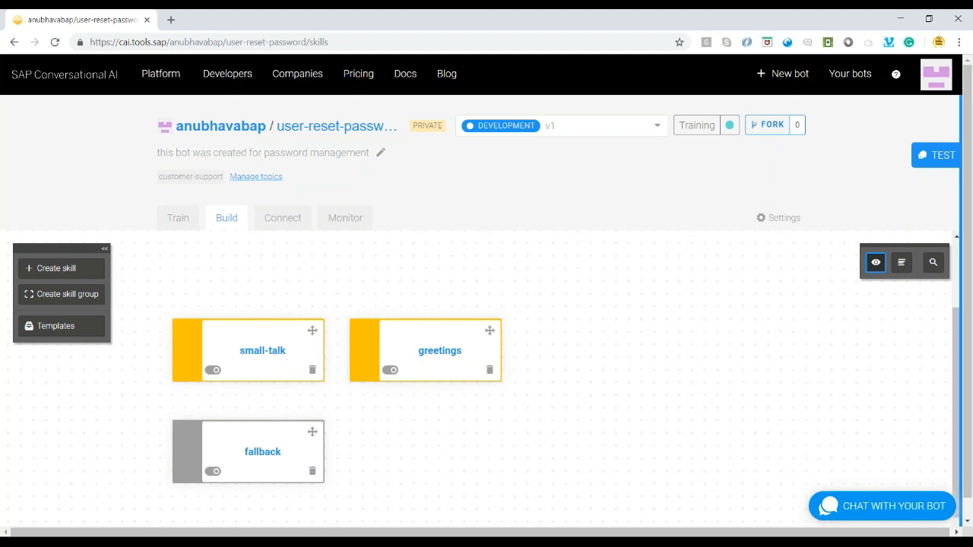
Step: Move the reset-password skill beside the greetings skill on the build canvas
scroll(366, 315, "down", 1)
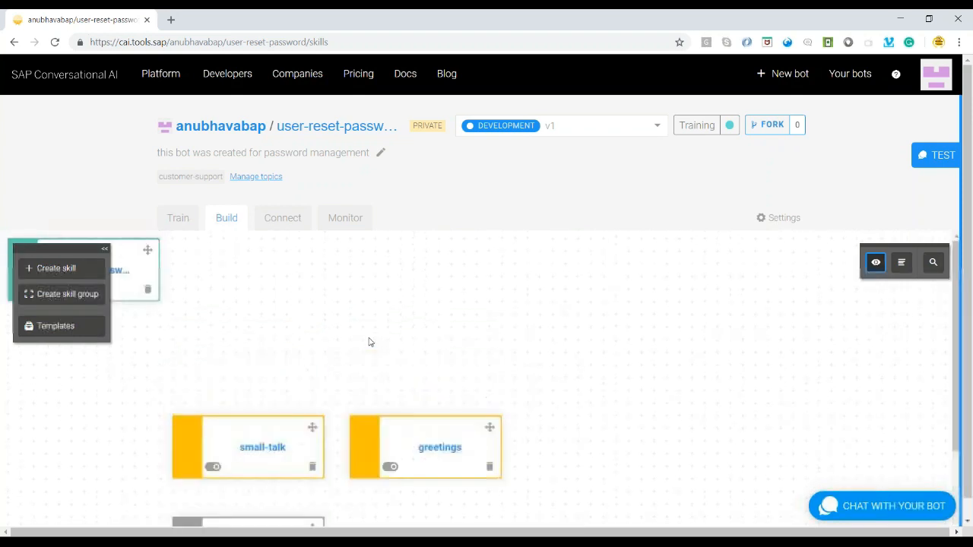
left_click_drag(148, 253, 640, 423)
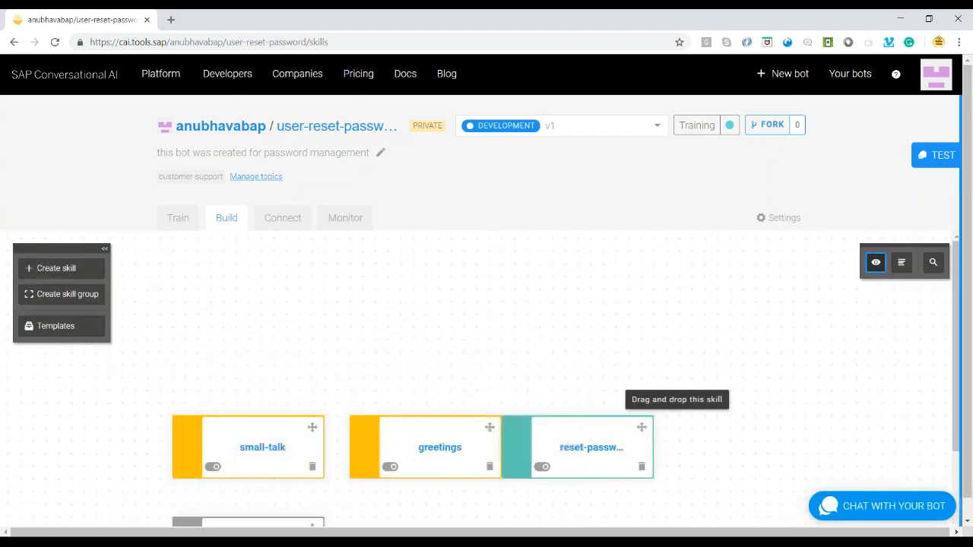
scroll(538, 339, "down", 2)
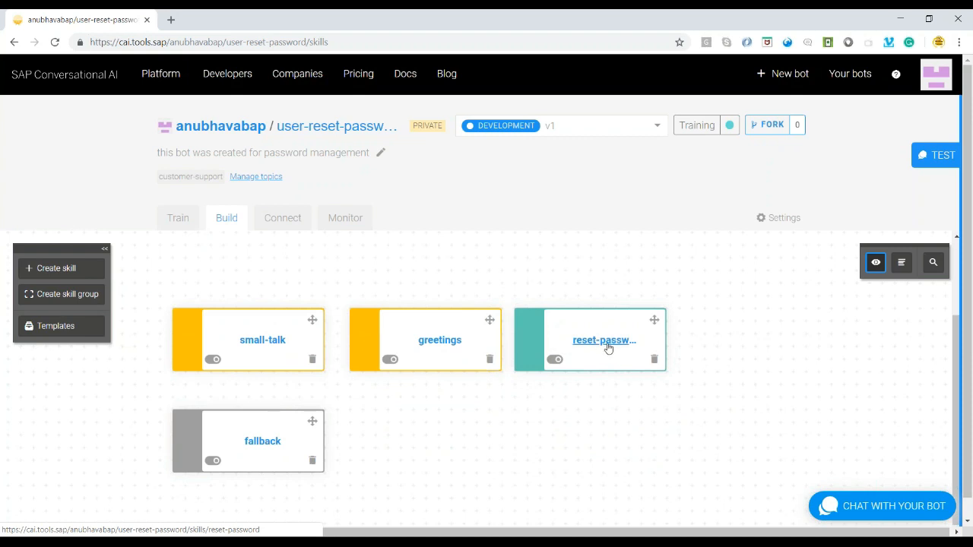
Step: Create an intent named reset-password with the description "want to reset password"
left_click(178, 218)
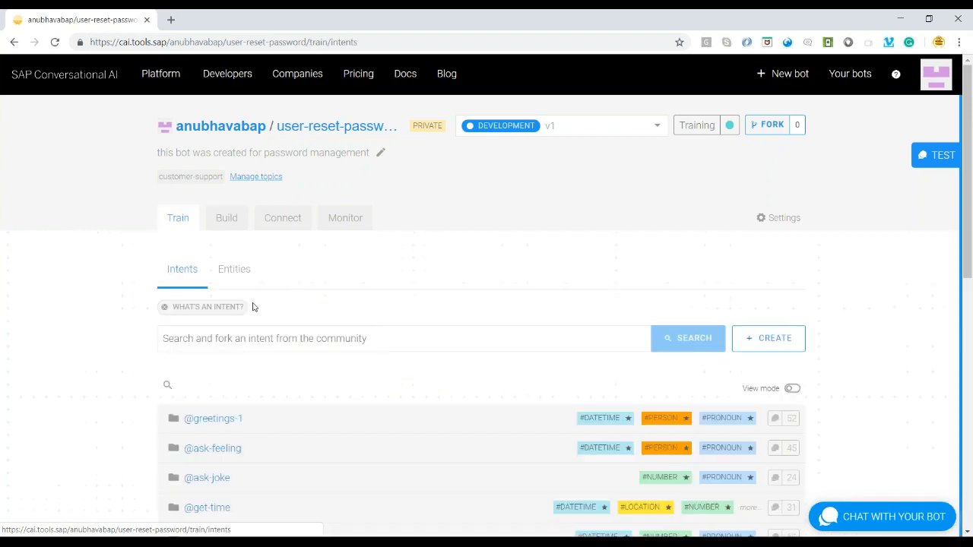
scroll(217, 304, "down", 1)
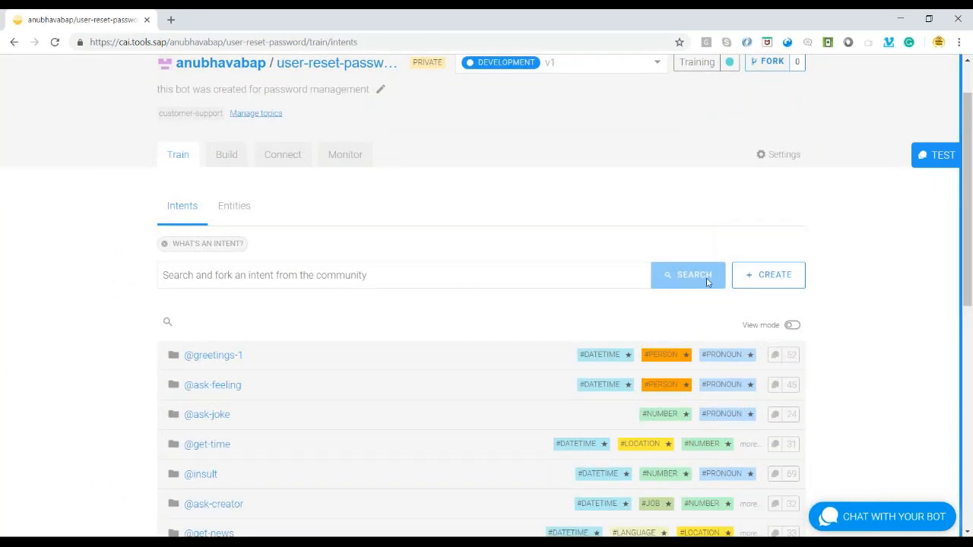
left_click(736, 286)
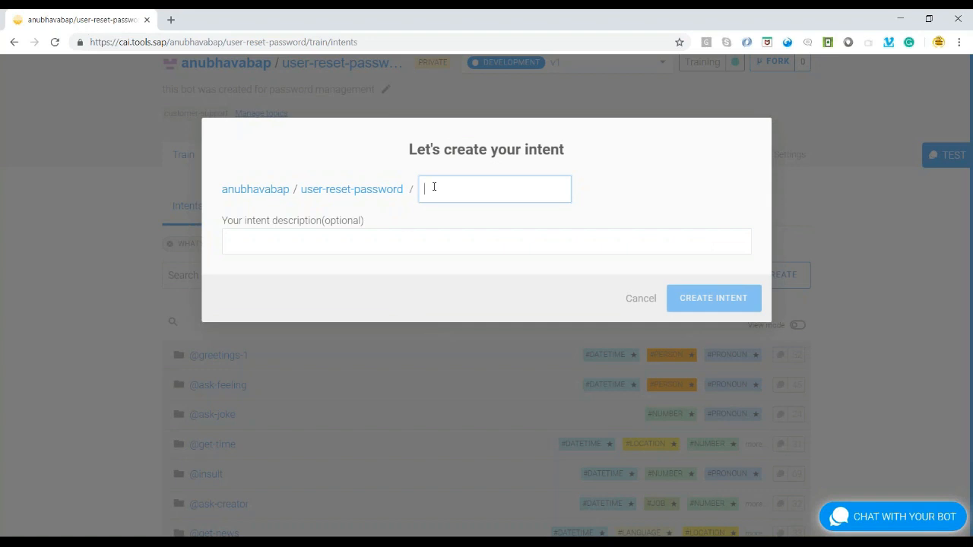
type("reset p")
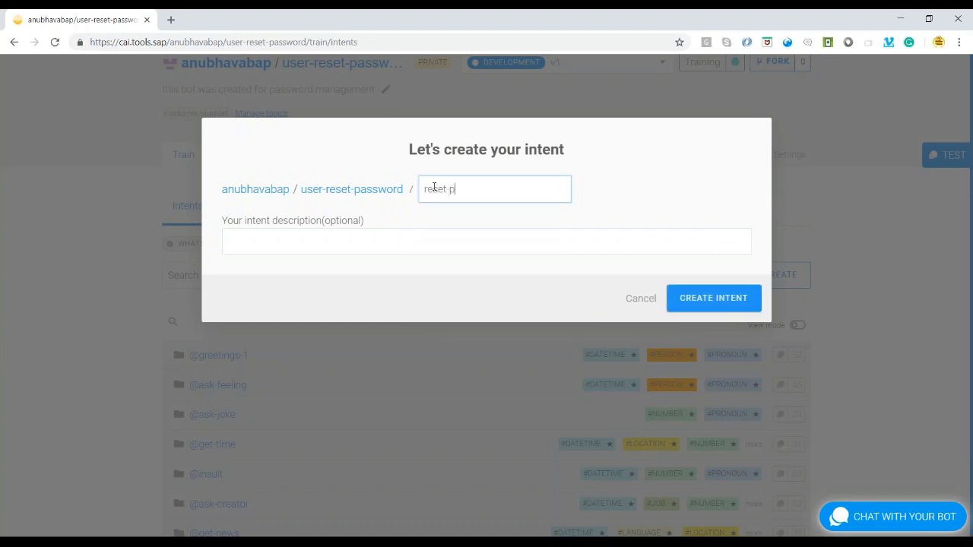
left_click(428, 239)
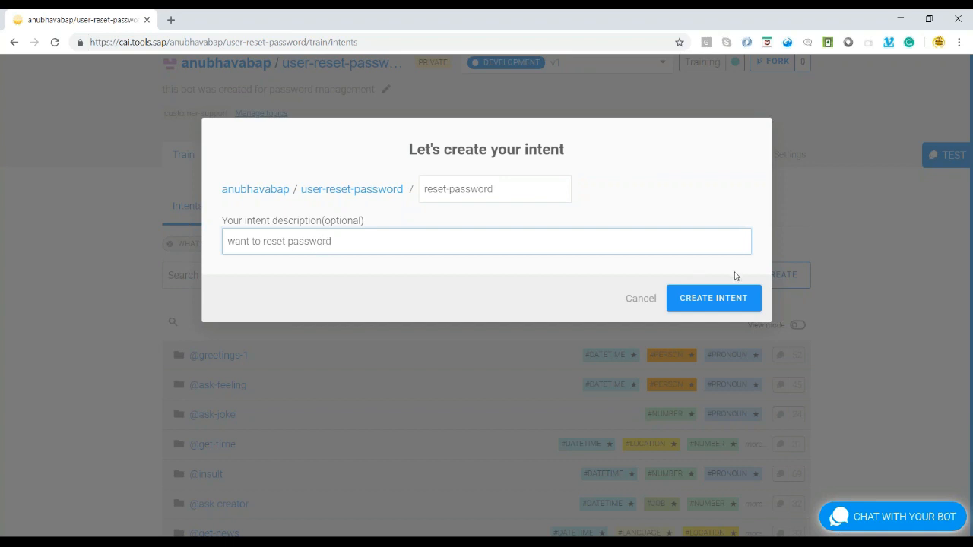
left_click(728, 300)
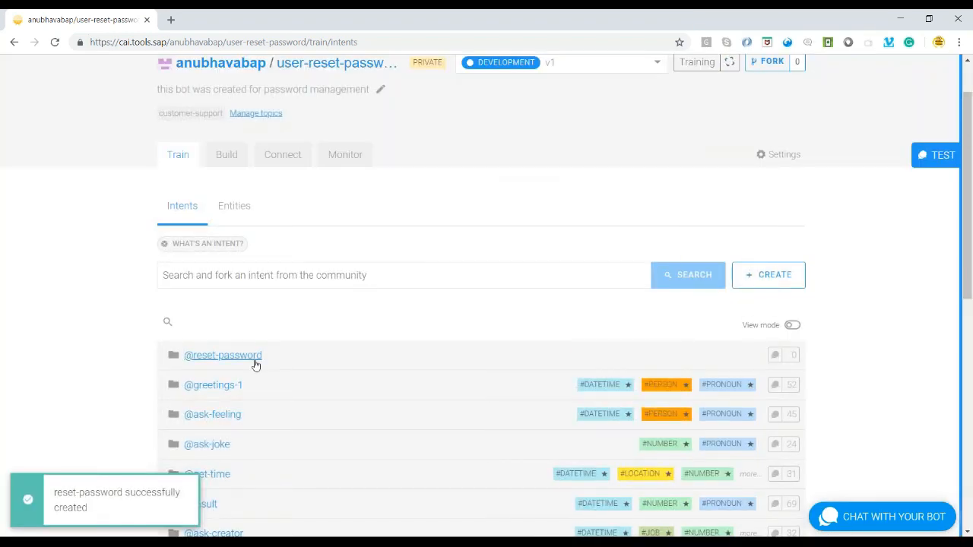
left_click(235, 358)
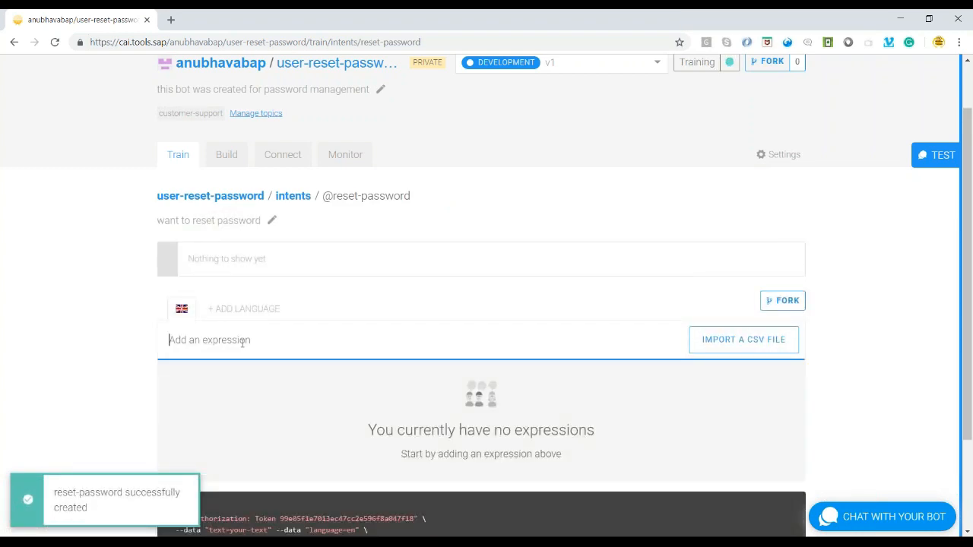
type("i want to reset pass")
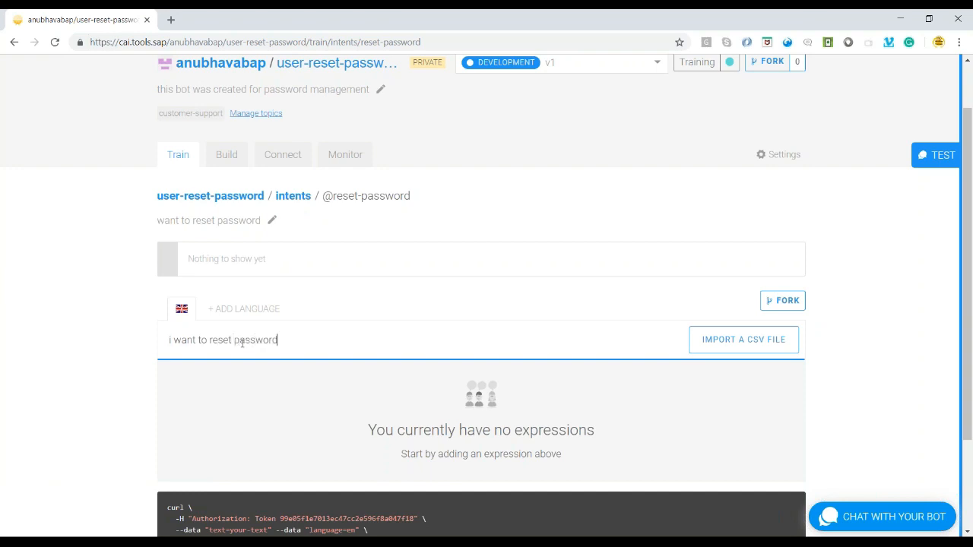
type("word")
key("Return")
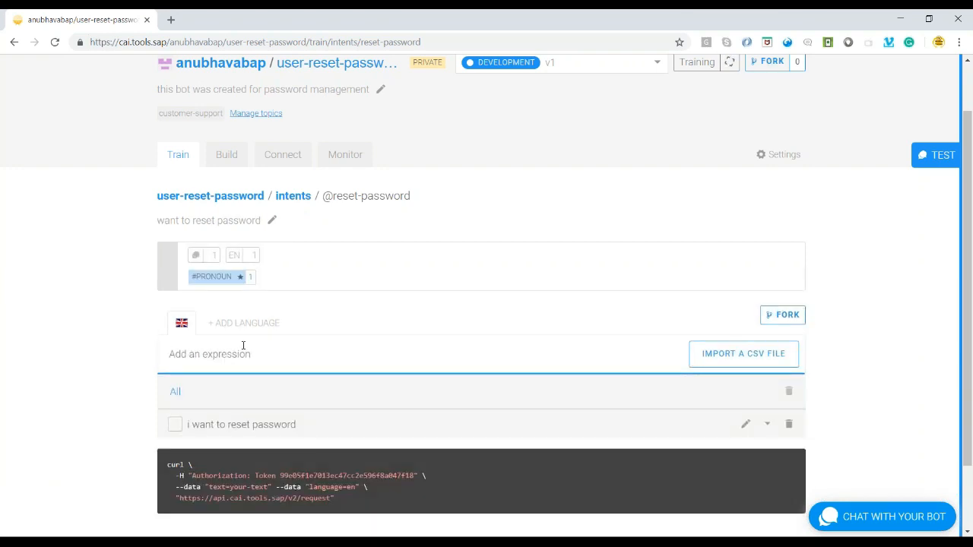
type("can you please reset my password")
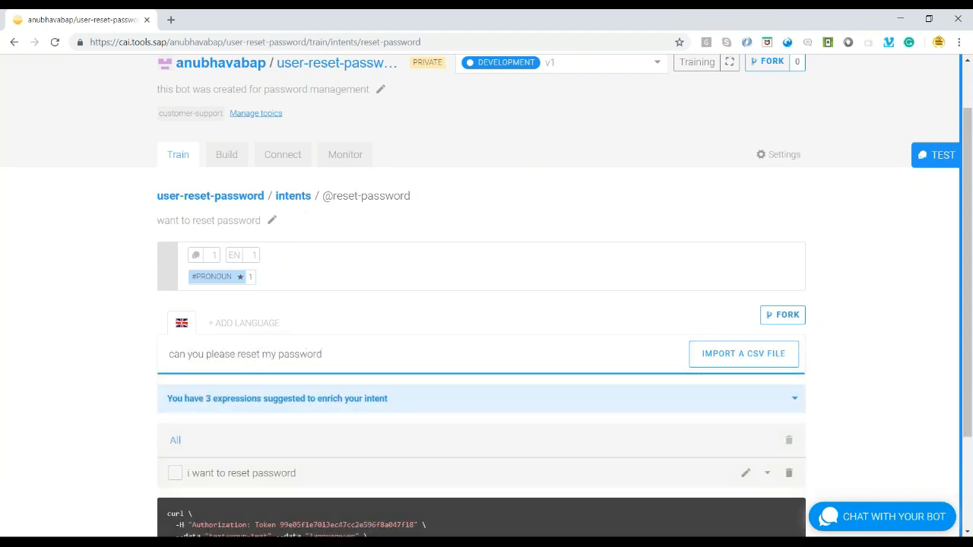
key("Return")
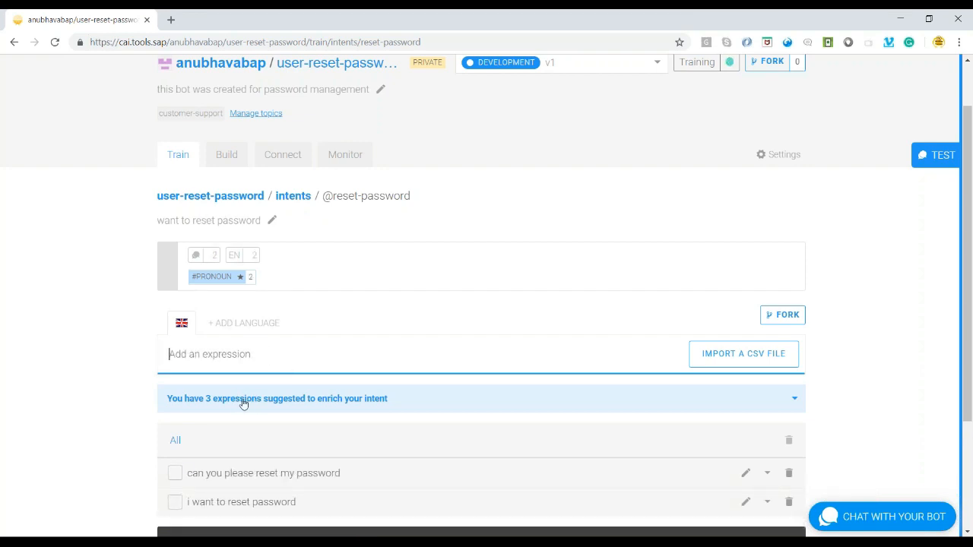
Step: Add the suggested expressions "Can you change your password?", "You can reset your password", "can you please take my password" and "I want to reset my password"
left_click(285, 403)
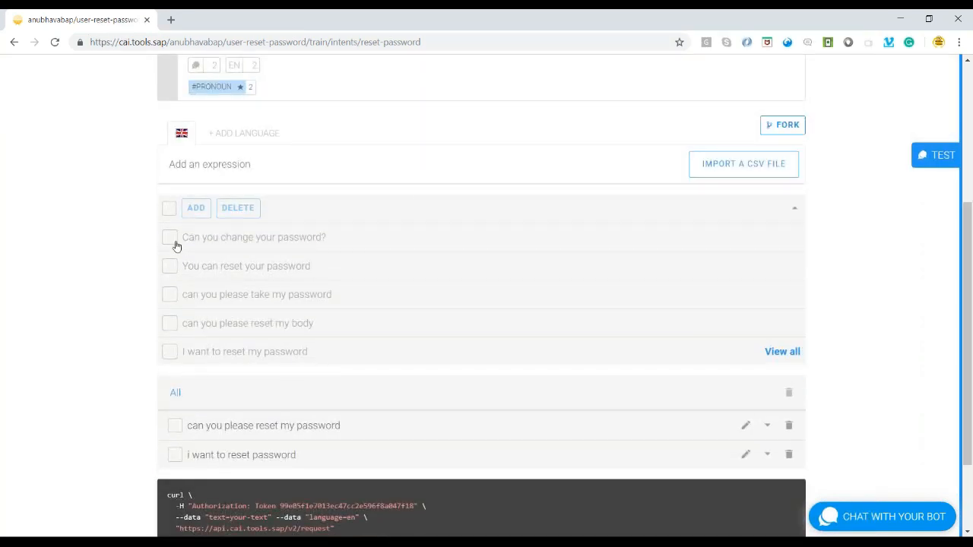
left_click(169, 237)
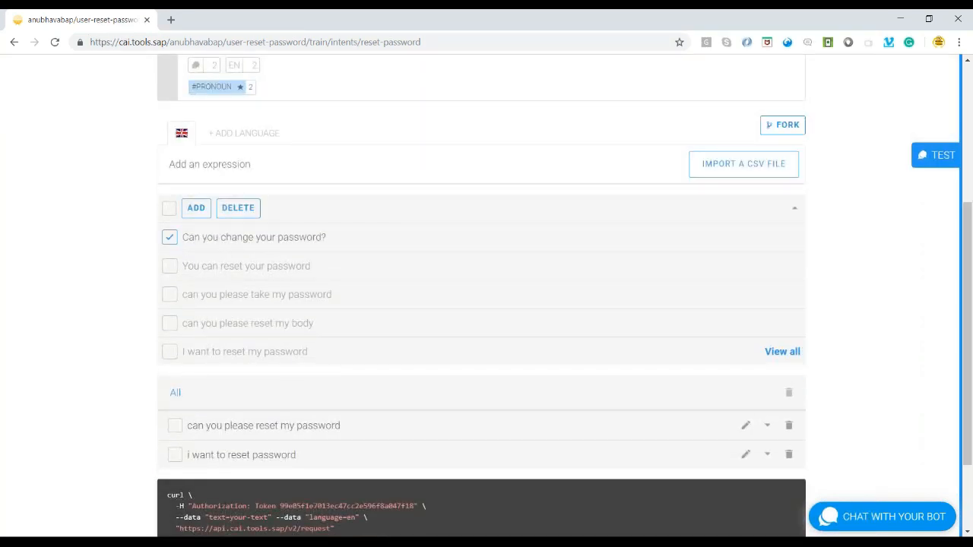
left_click(170, 267)
left_click(169, 295)
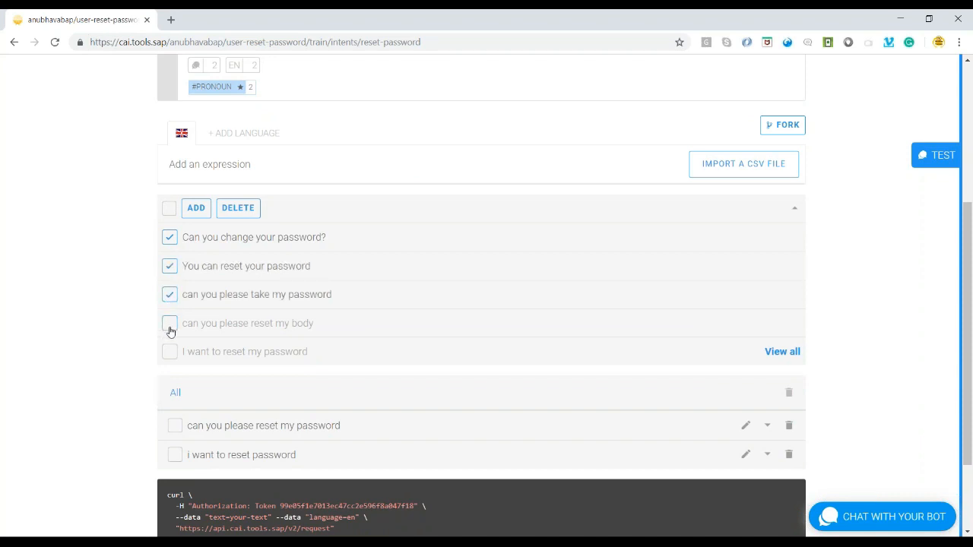
left_click(170, 325)
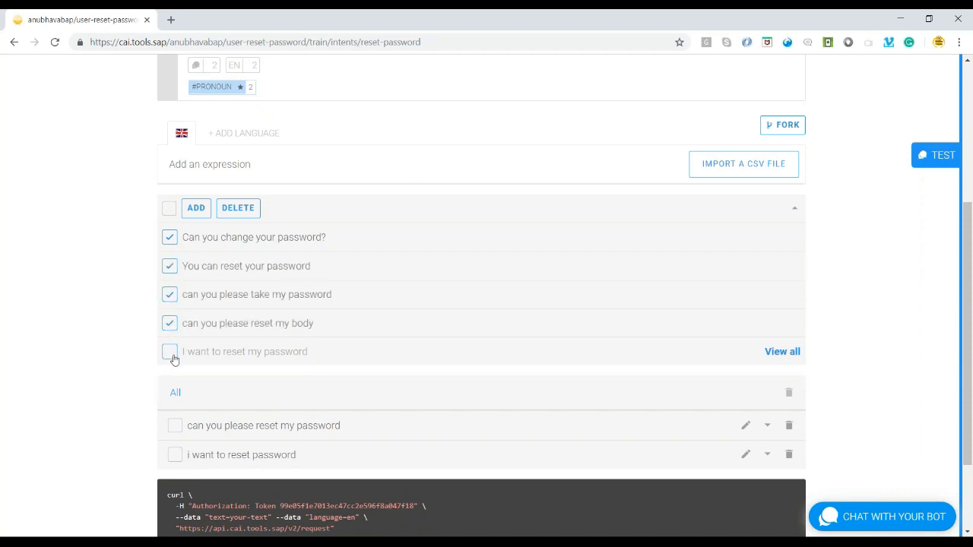
left_click(170, 323)
left_click(170, 354)
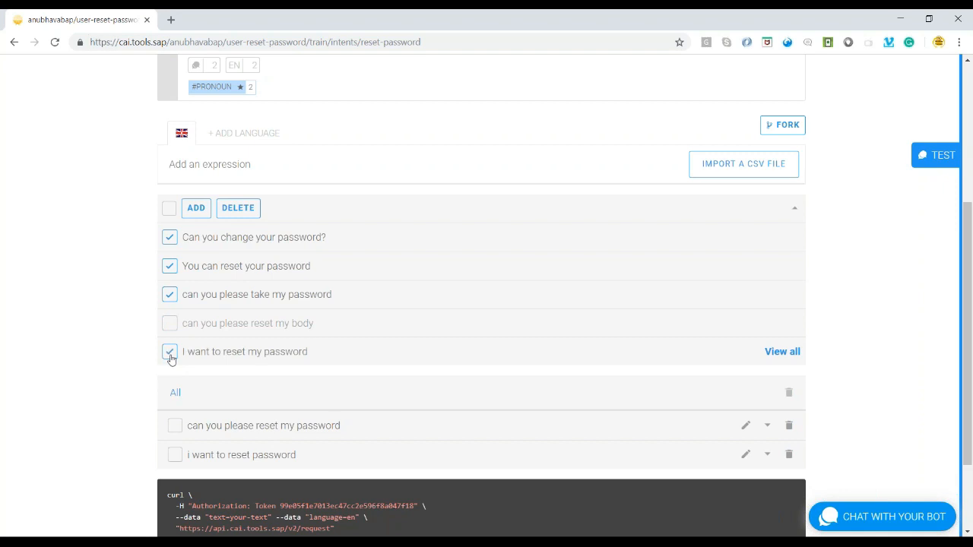
left_click(199, 213)
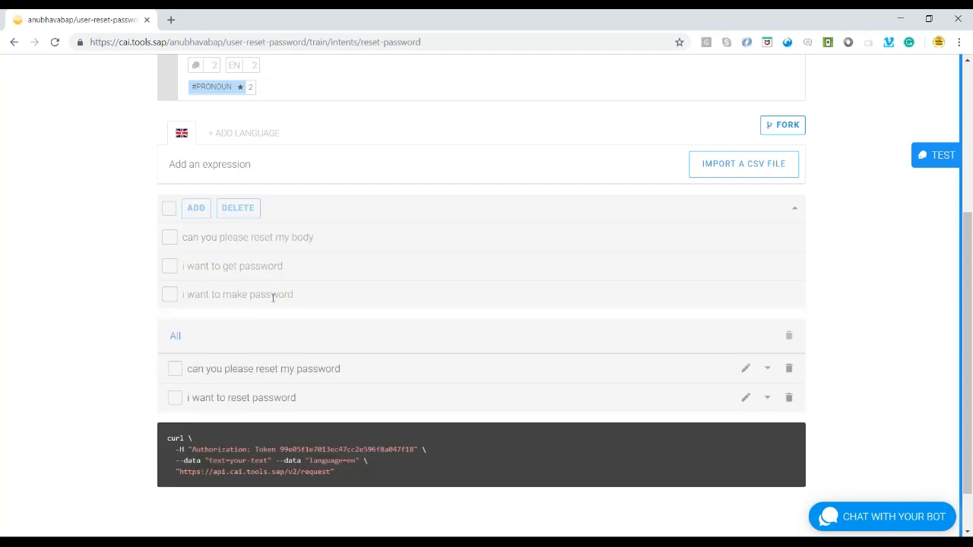
left_click(170, 269)
left_click(170, 270)
left_click(172, 301)
left_click(196, 210)
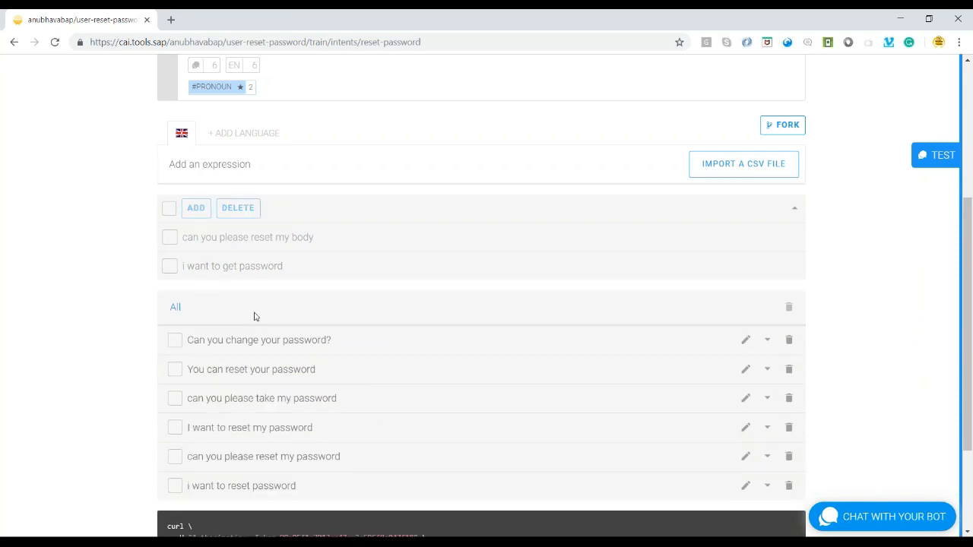
scroll(255, 316, "down", 2)
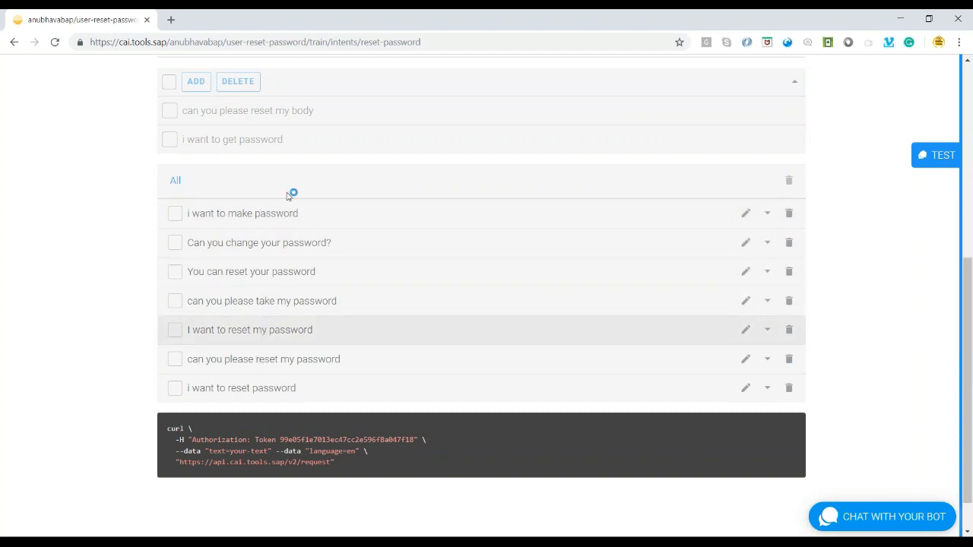
scroll(280, 261, "up", 2)
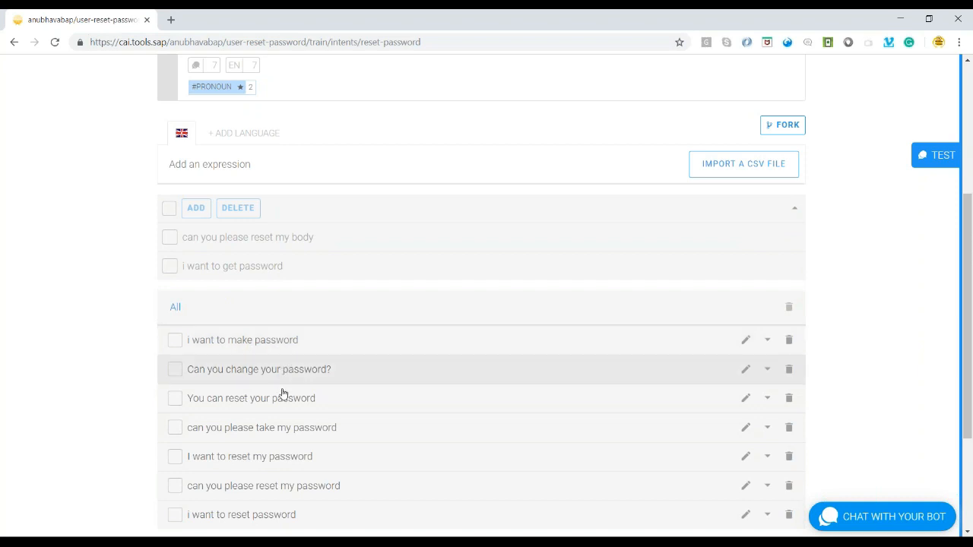
scroll(269, 350, "down", 1)
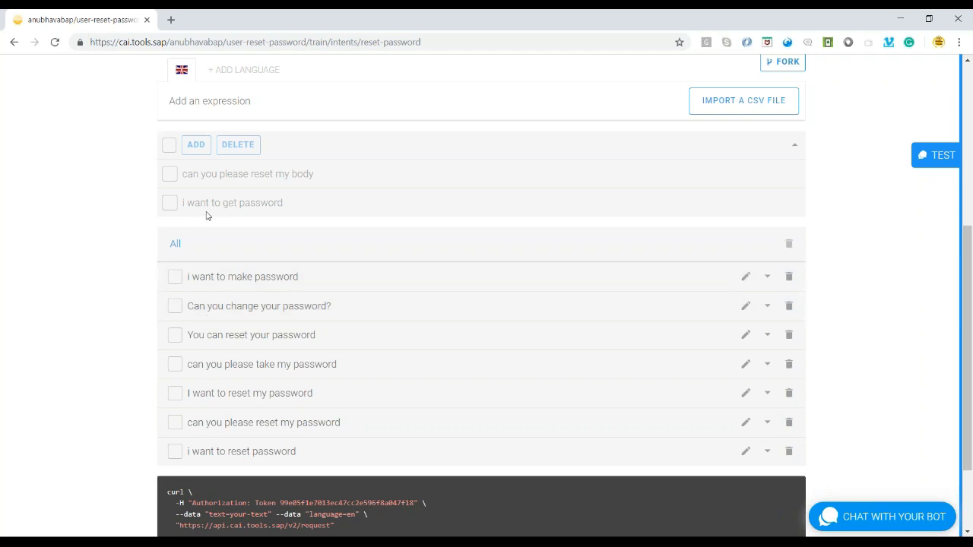
scroll(221, 222, "up", 1)
scroll(238, 222, "up", 2)
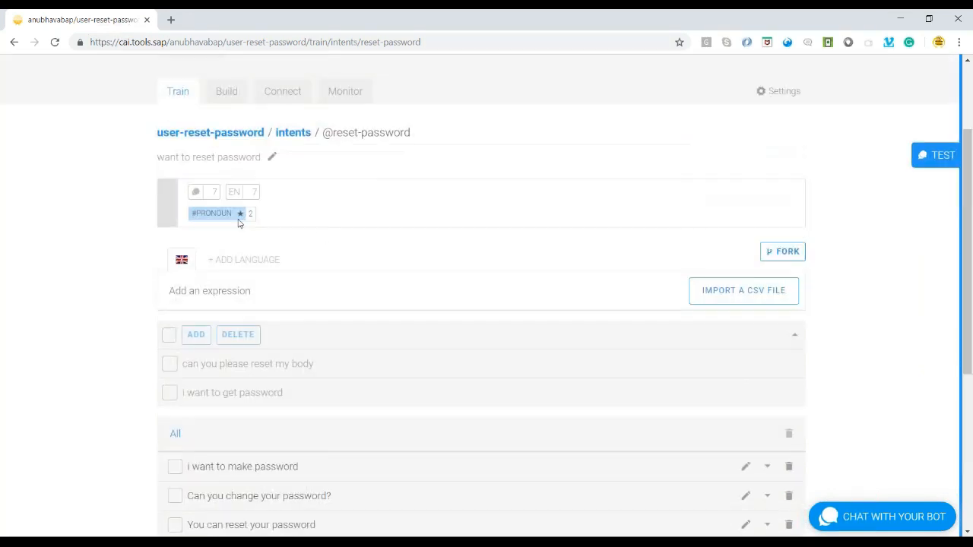
scroll(274, 254, "up", 2)
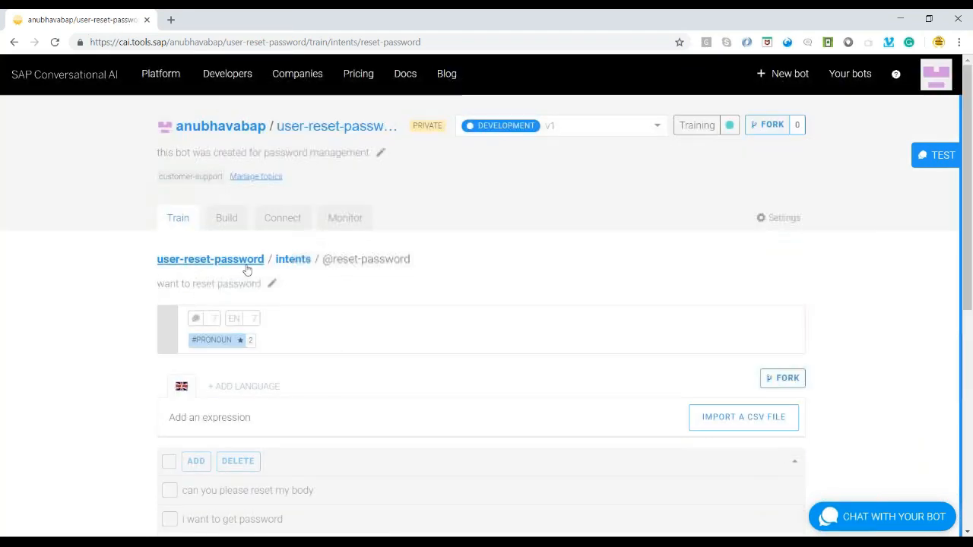
left_click(292, 261)
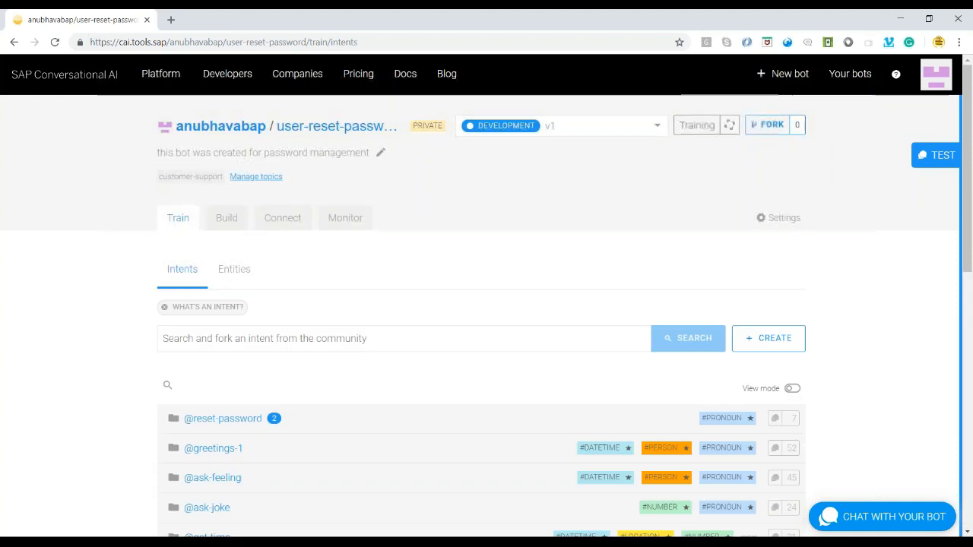
left_click(250, 274)
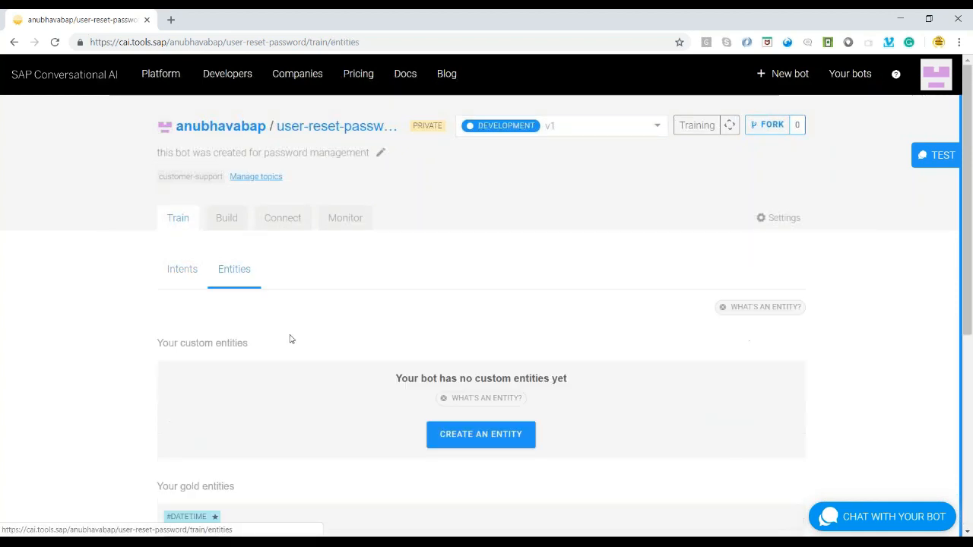
Step: Create a restricted custom entity named reset for the user-reset-password bot
left_click(476, 438)
left_click(227, 293)
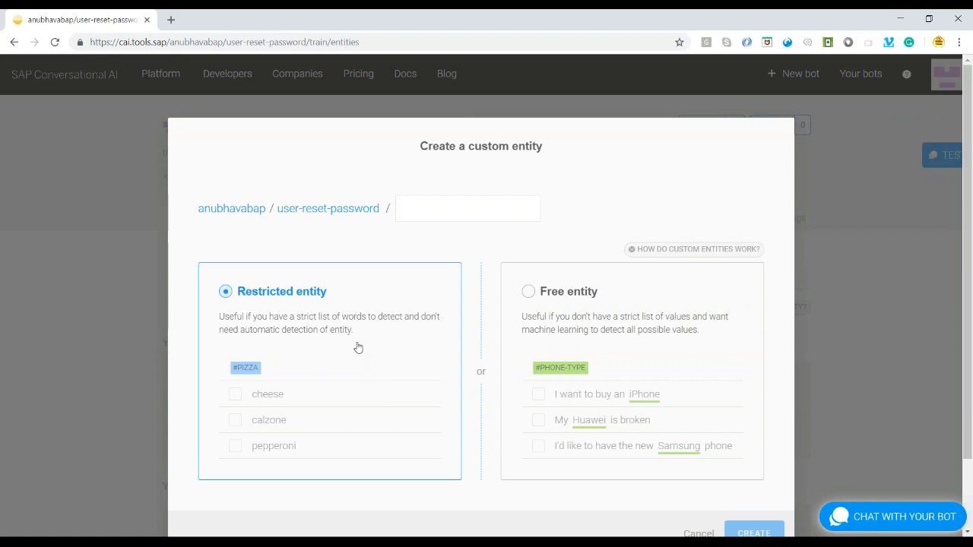
left_click(436, 216)
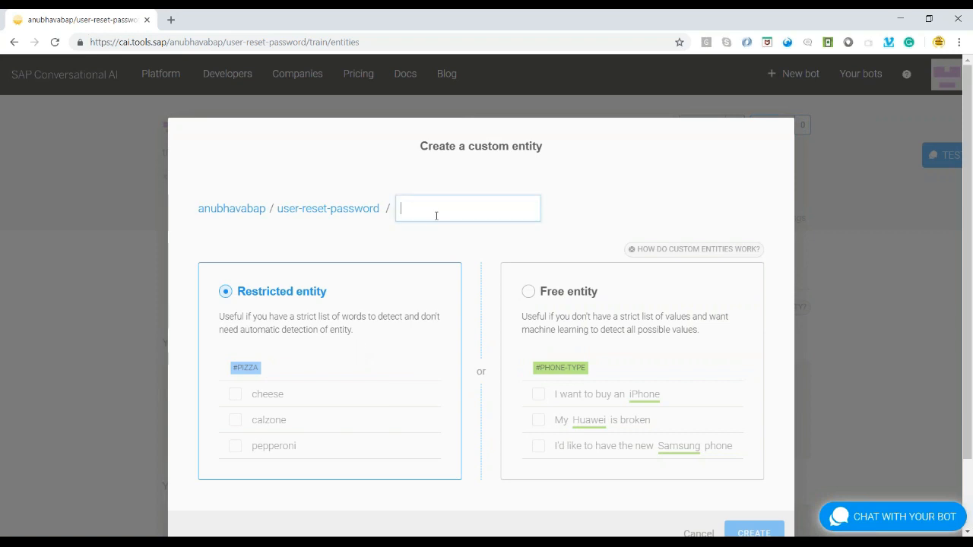
type("reset")
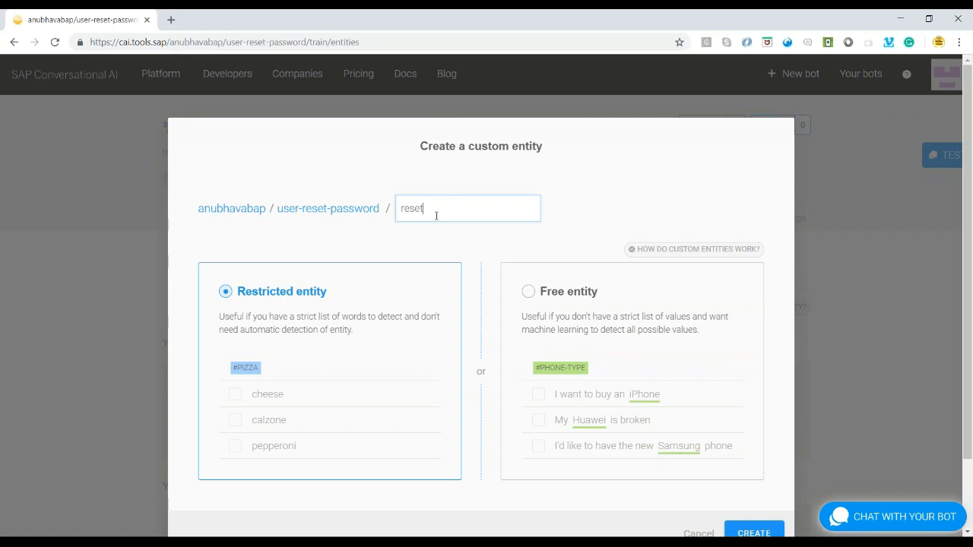
scroll(456, 319, "down", 1)
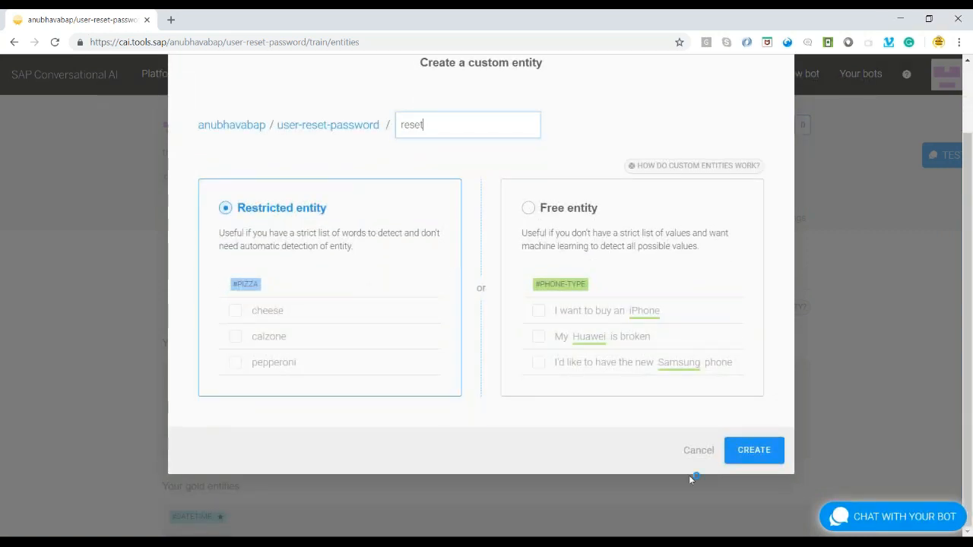
left_click(693, 415)
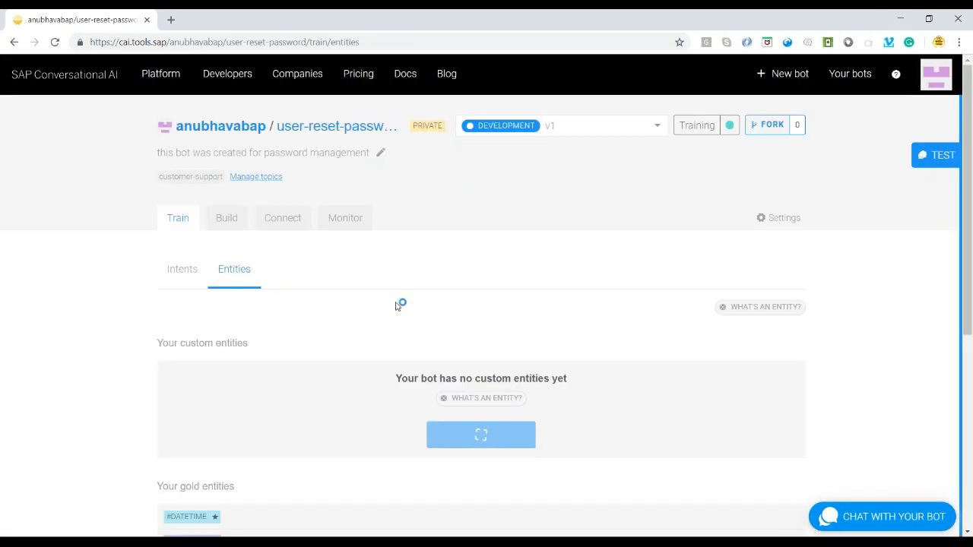
scroll(396, 309, "down", 1)
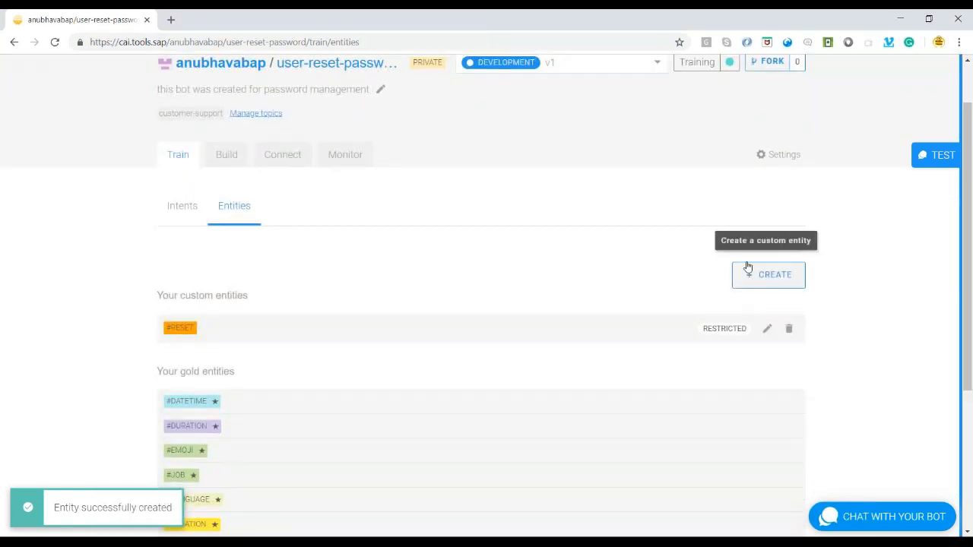
left_click(766, 330)
left_click(470, 348)
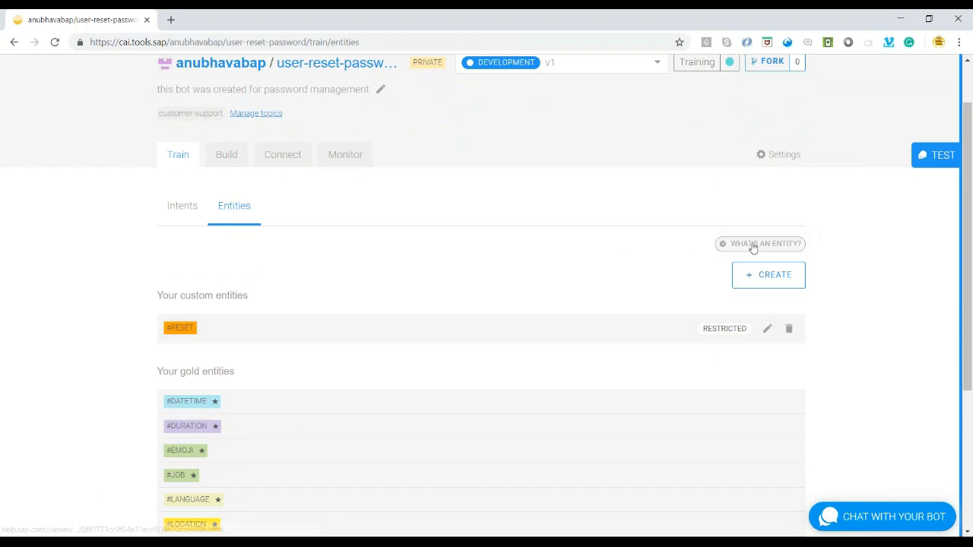
Step: Read the SAP Help Portal page on entities, including custom and restricted entities, and close it
scroll(716, 334, "down", 1)
scroll(616, 340, "down", 2)
scroll(616, 339, "up", 2)
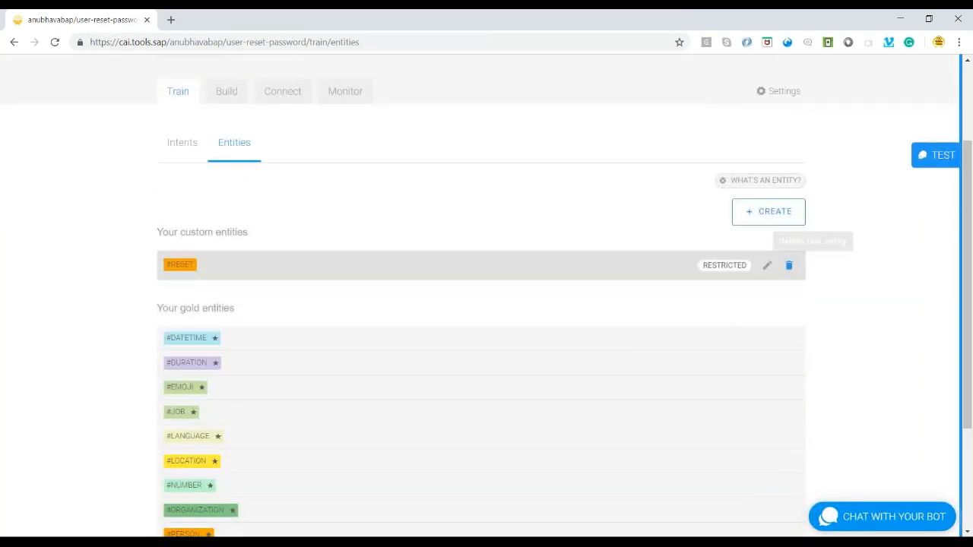
left_click(765, 182)
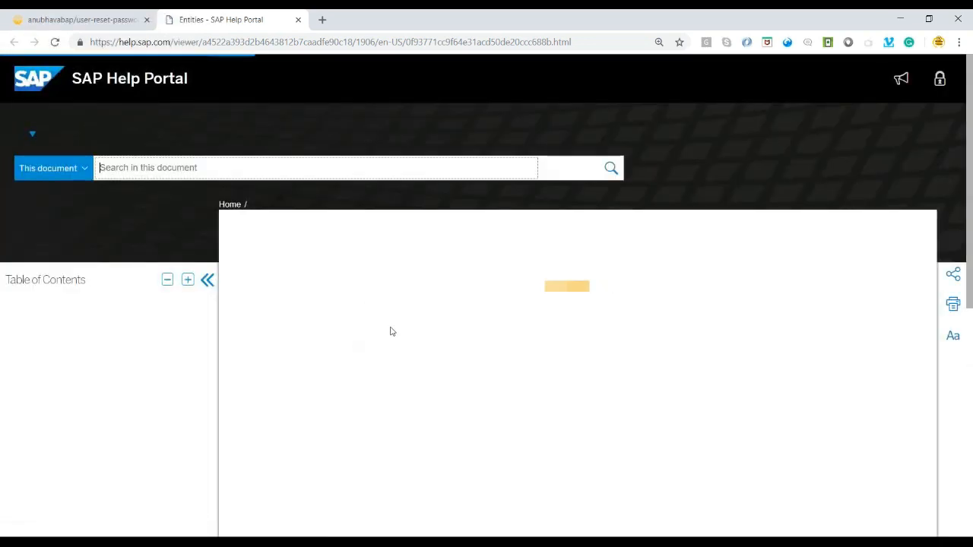
scroll(388, 347, "down", 3)
scroll(388, 348, "down", 15)
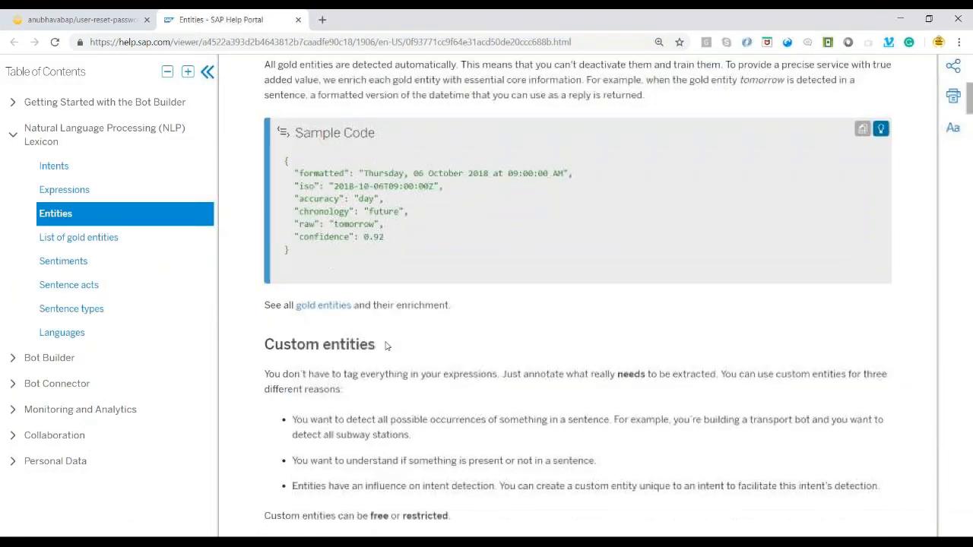
scroll(386, 343, "down", 13)
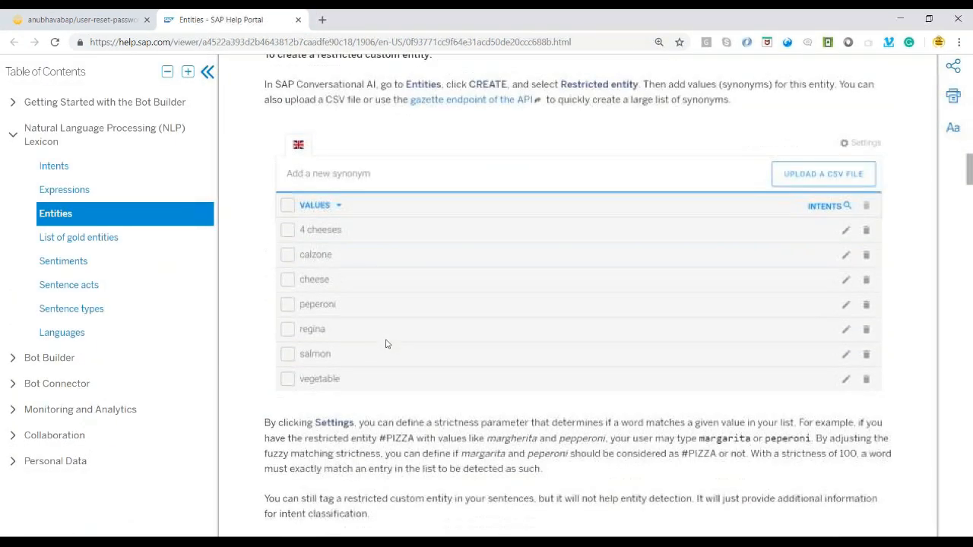
scroll(386, 343, "down", 11)
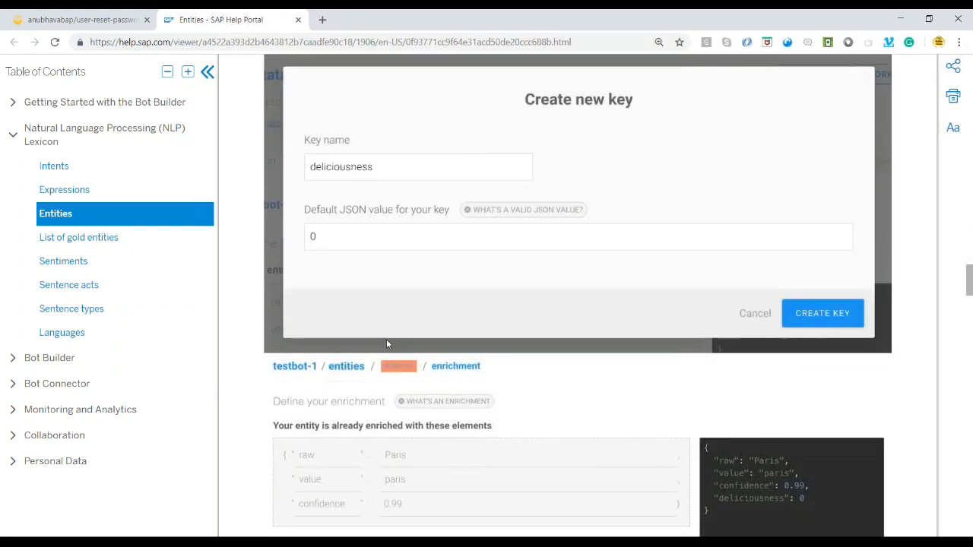
left_click(298, 21)
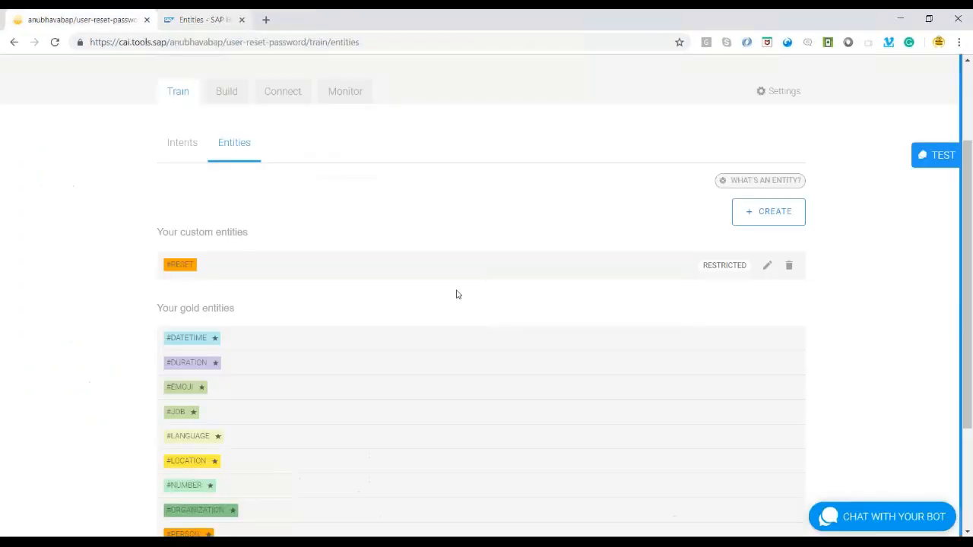
left_click(766, 265)
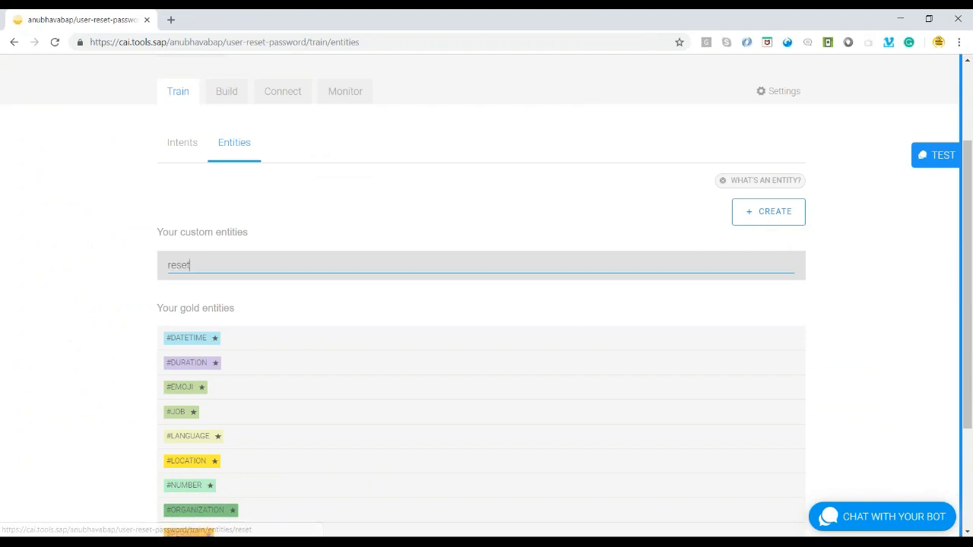
left_click(511, 297)
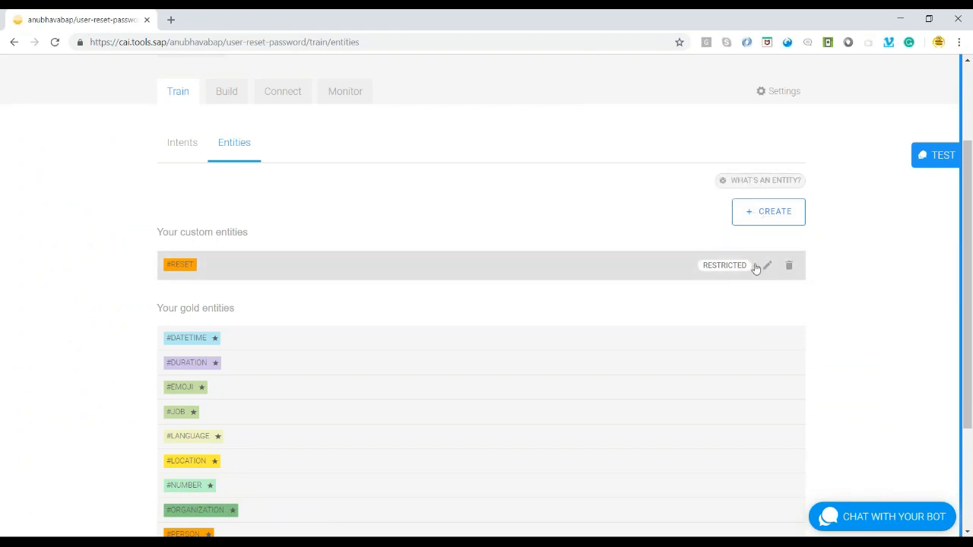
left_click(184, 149)
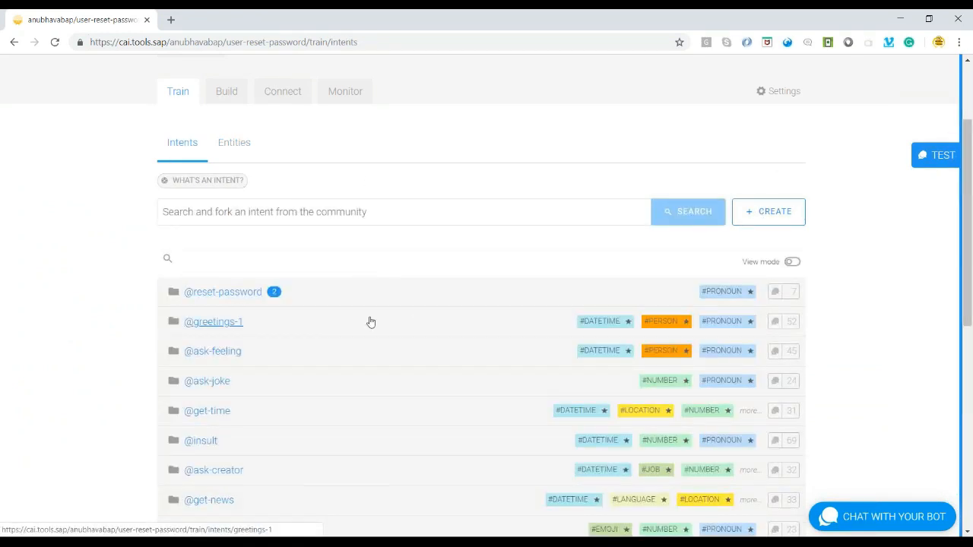
left_click(228, 292)
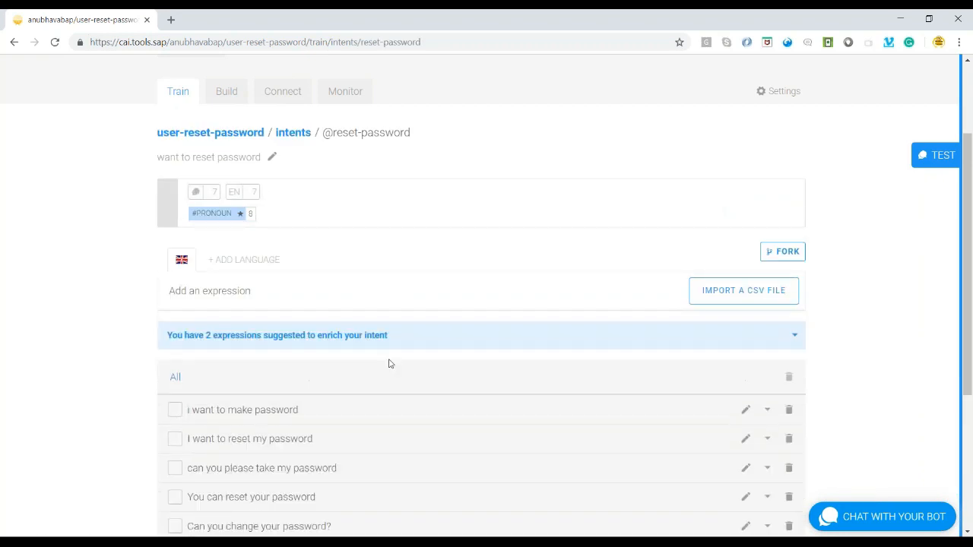
scroll(363, 383, "down", 1)
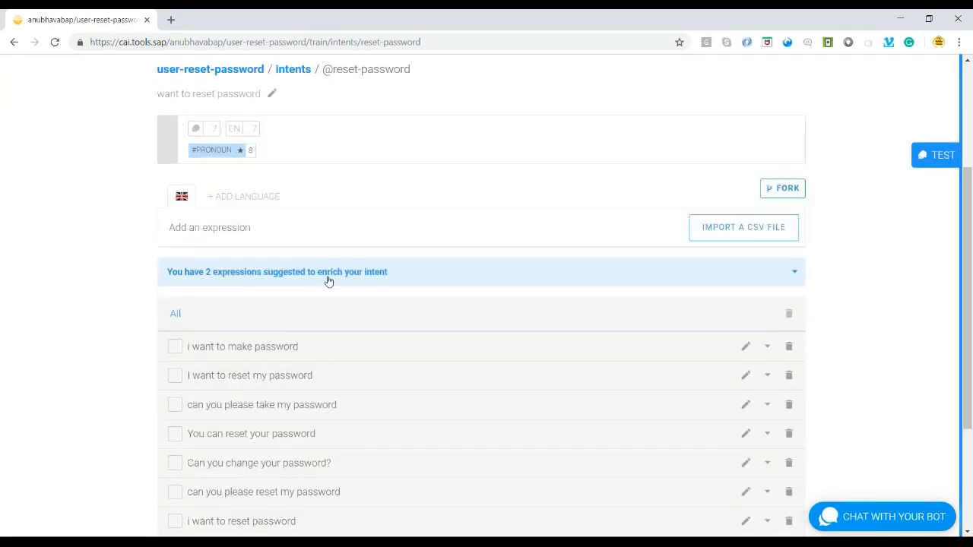
left_click(328, 277)
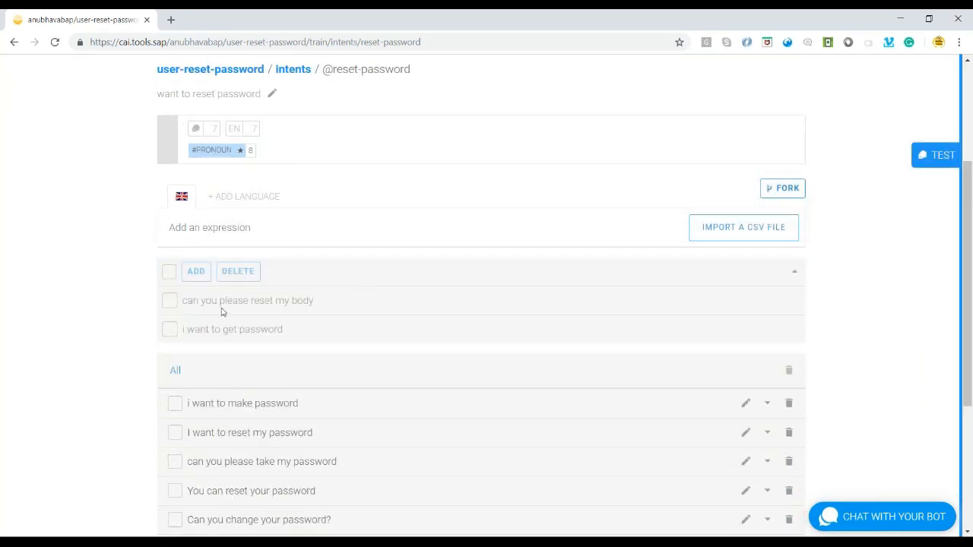
left_click(170, 330)
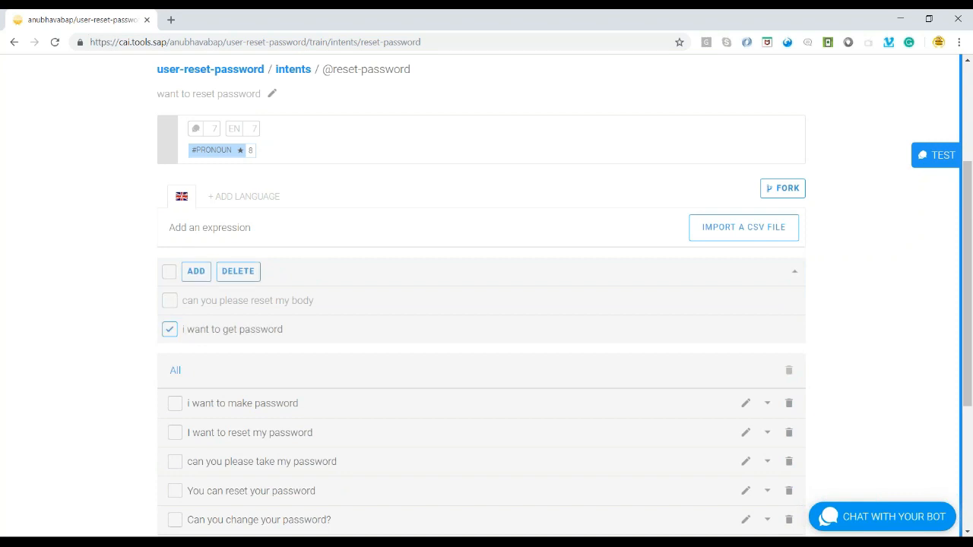
left_click(193, 276)
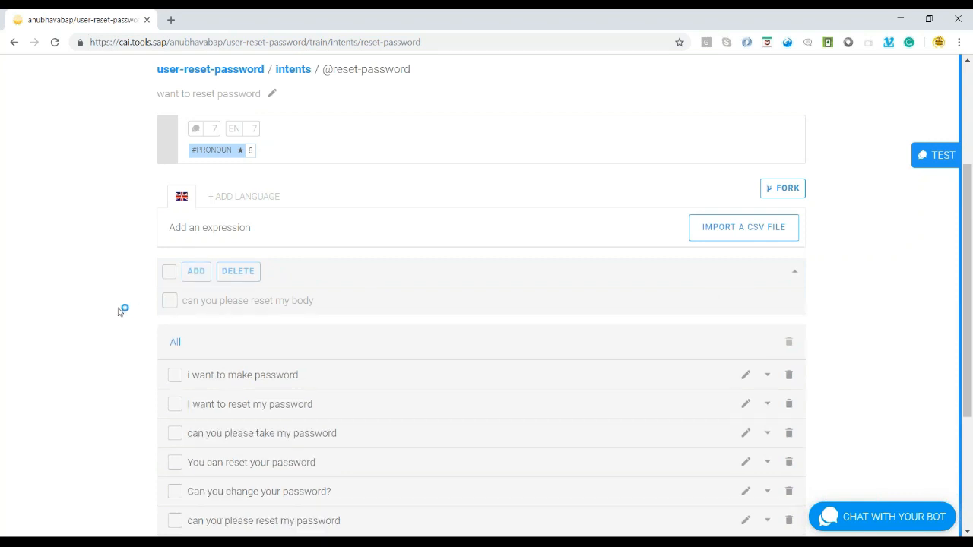
Step: Tag the words "get password" in the expression "i want to get password" with the #RESET entity
scroll(120, 311, "down", 2)
left_click(254, 251)
left_click_drag(288, 248, 245, 251)
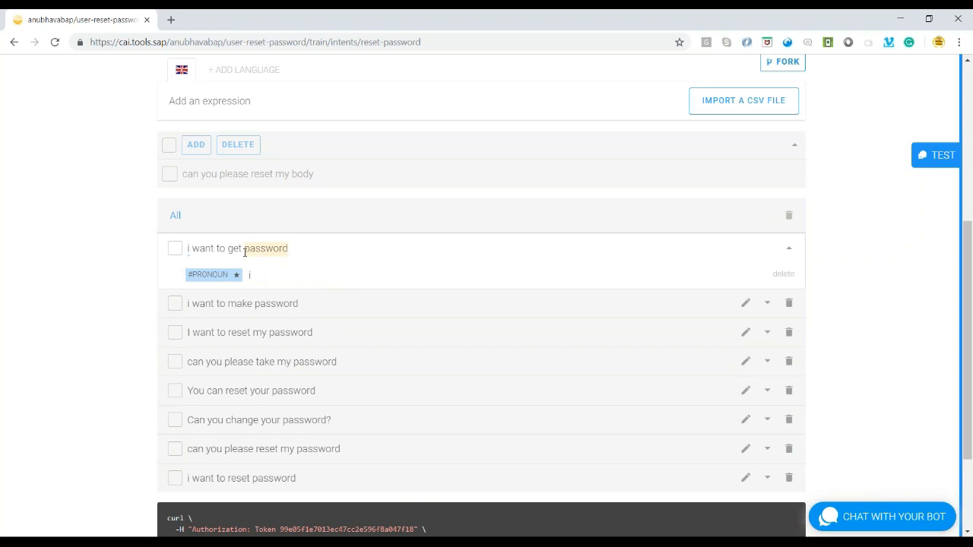
left_click_drag(228, 249, 289, 249)
left_click(259, 313)
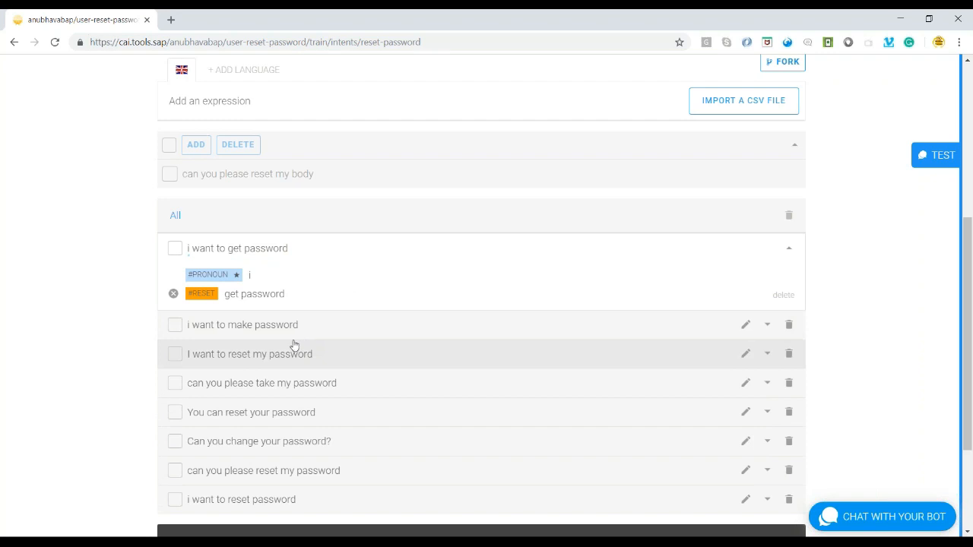
Step: Tag the words "make password" in the expression "i want to make password" with the #RESET entity
left_click(255, 330)
left_click_drag(228, 324, 298, 325)
left_click(267, 389)
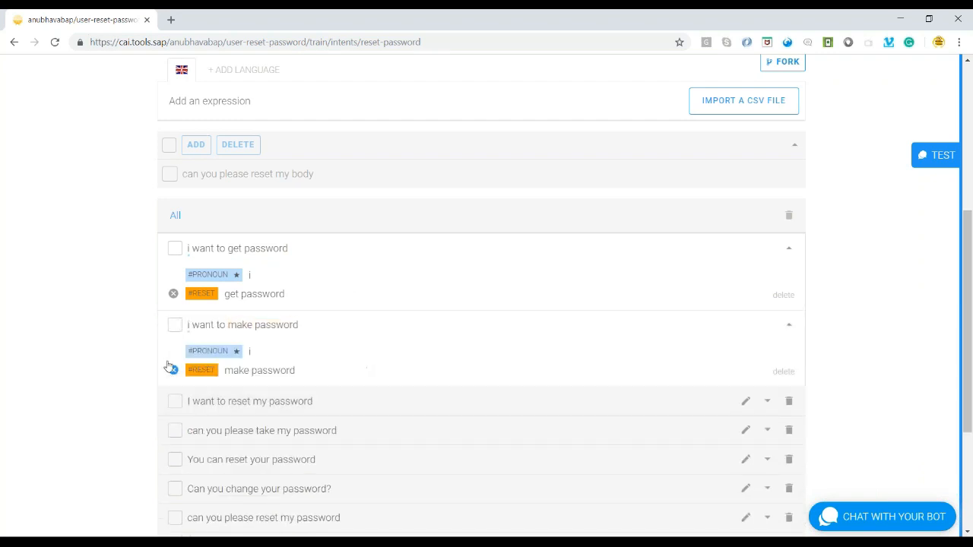
Step: Tag the words "my password" in the expression "I want to reset my password" with the #RESET entity
scroll(208, 360, "down", 1)
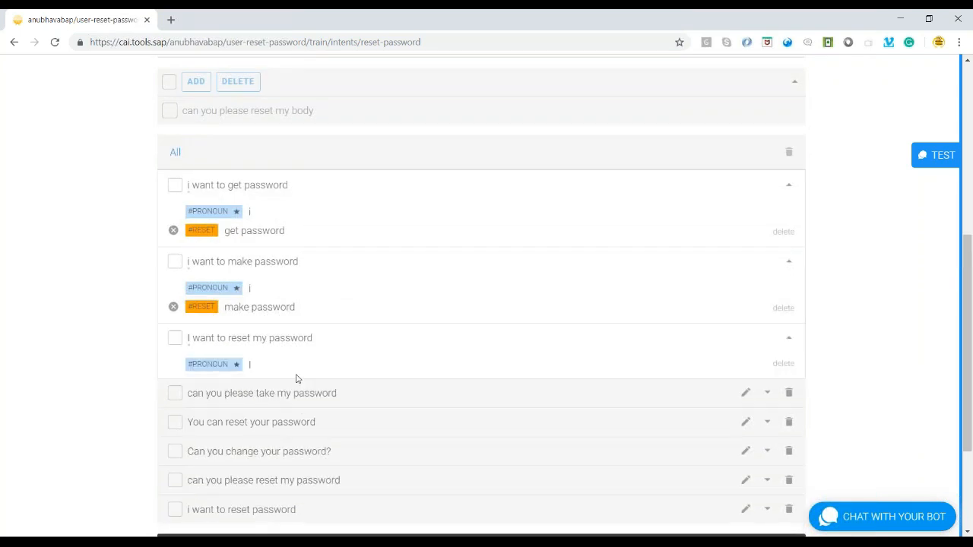
left_click_drag(254, 338, 314, 340)
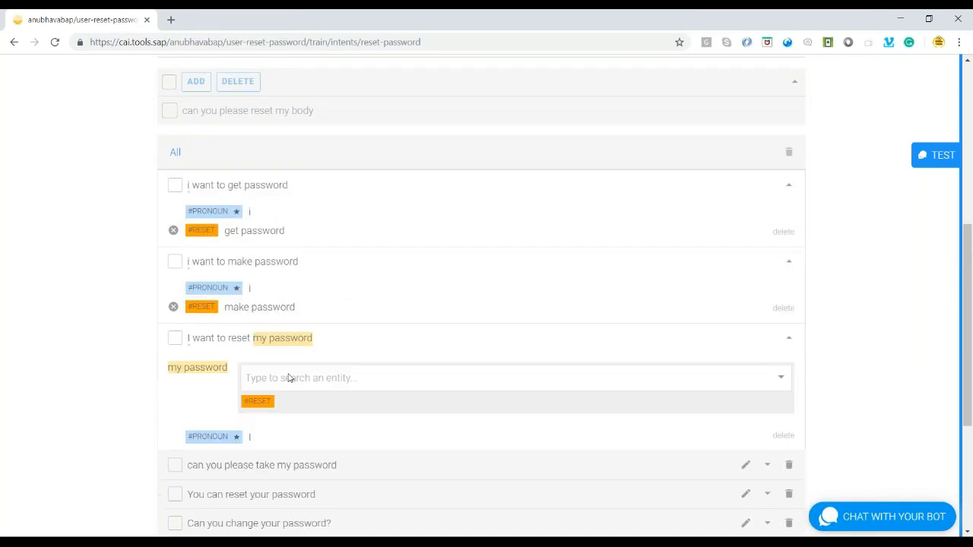
left_click(282, 407)
Step: Open the expression "can you please take my password" and delete it from the intent
scroll(320, 388, "down", 3)
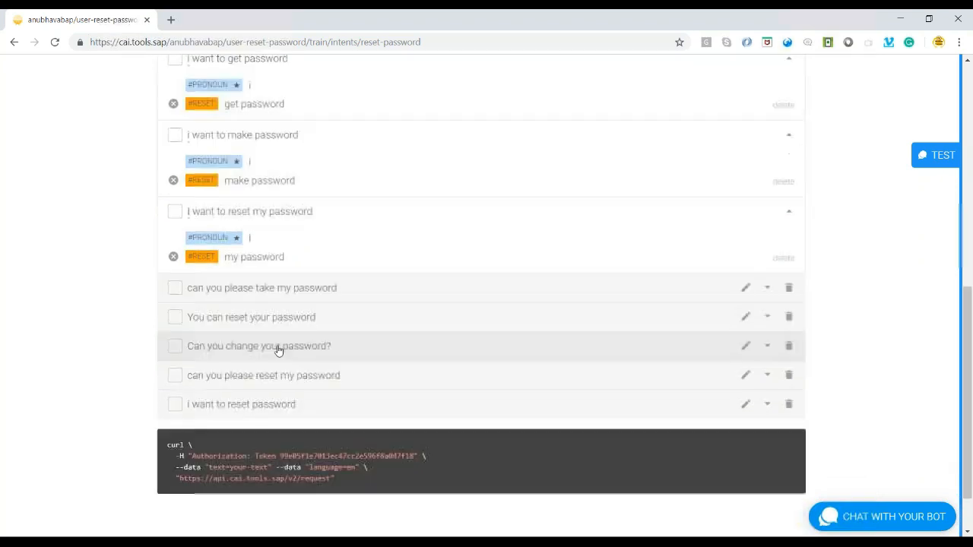
left_click(278, 289)
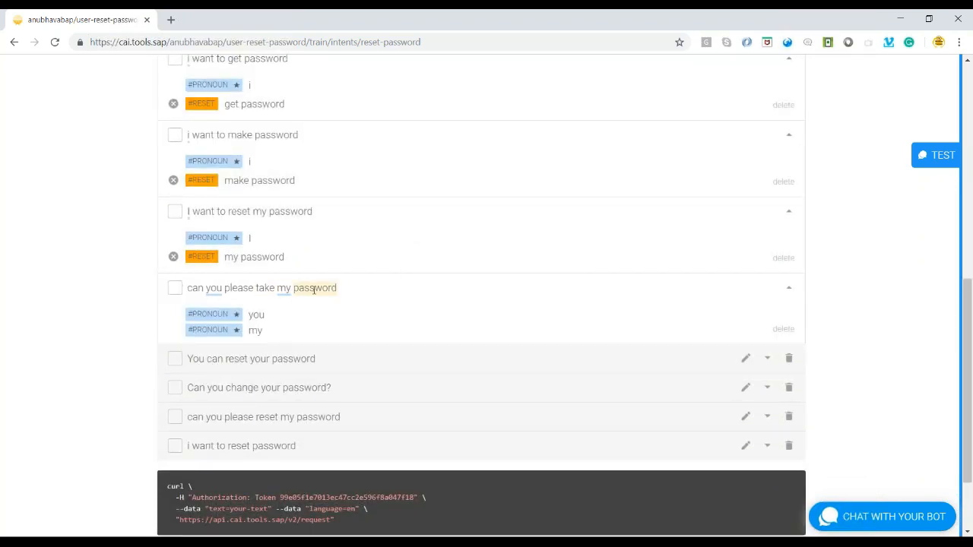
double_click(314, 289)
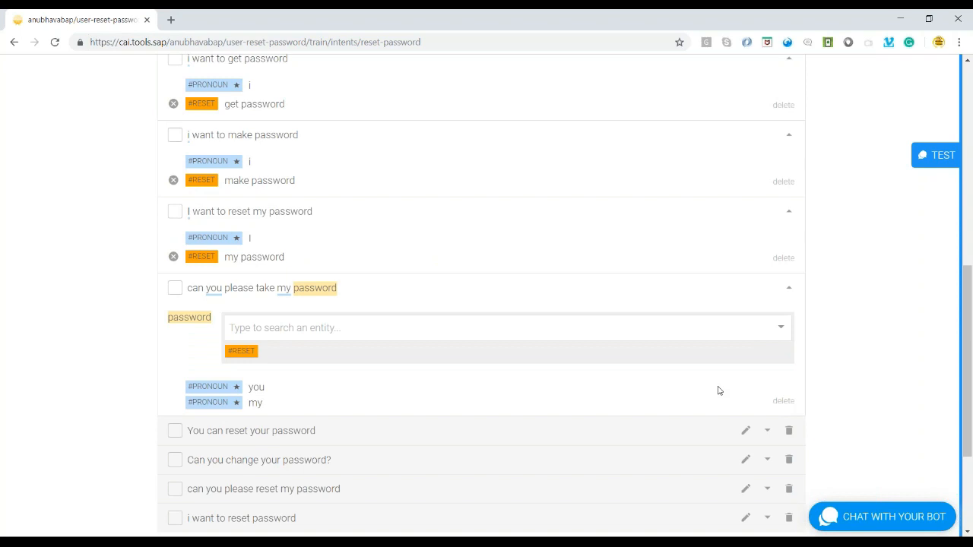
left_click(783, 401)
Step: Tag the words "reset your password" in the expression "You can reset your password" with the #RESET entity
left_click(235, 292)
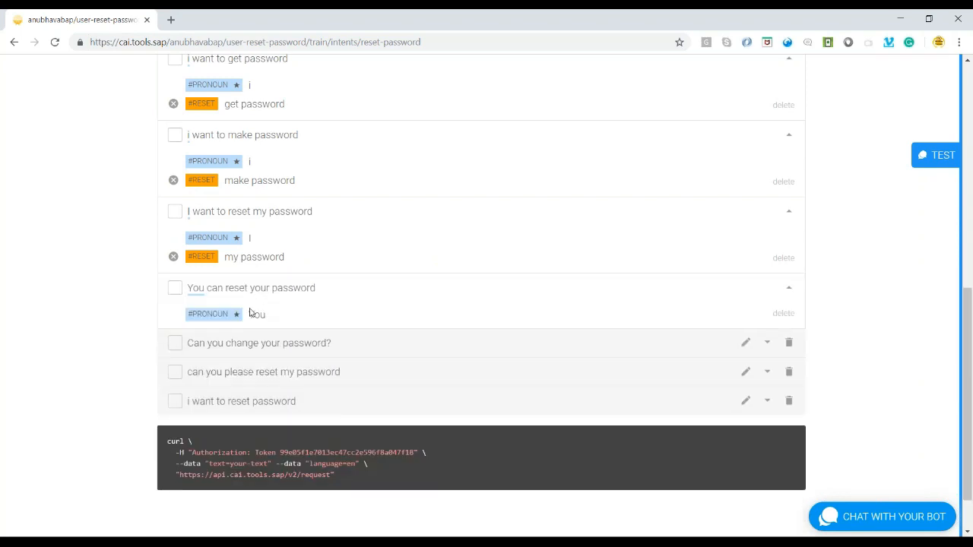
double_click(240, 289)
left_click_drag(226, 289, 317, 291)
left_click(283, 350)
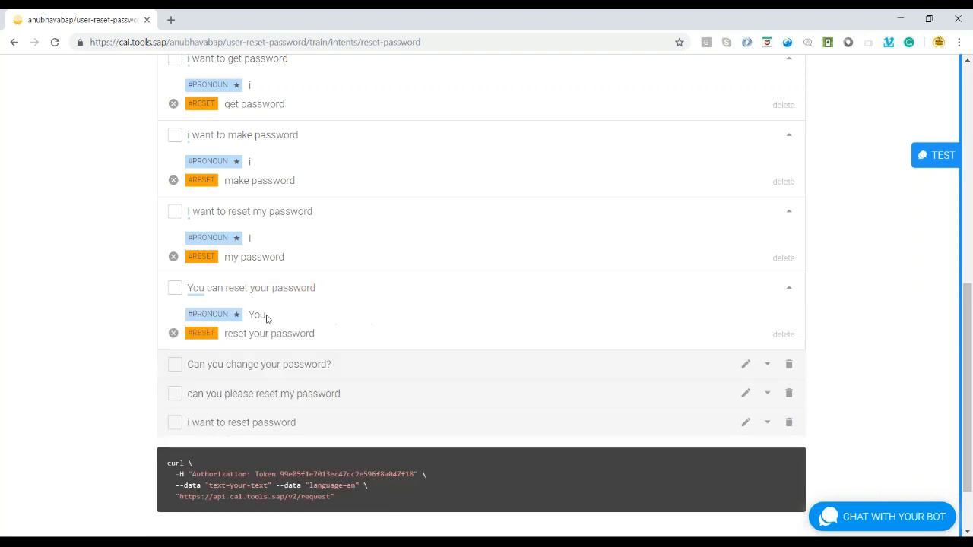
Step: Tag the words "change your password" in the expression "Can you change your password?" with the #RESET entity
left_click(292, 369)
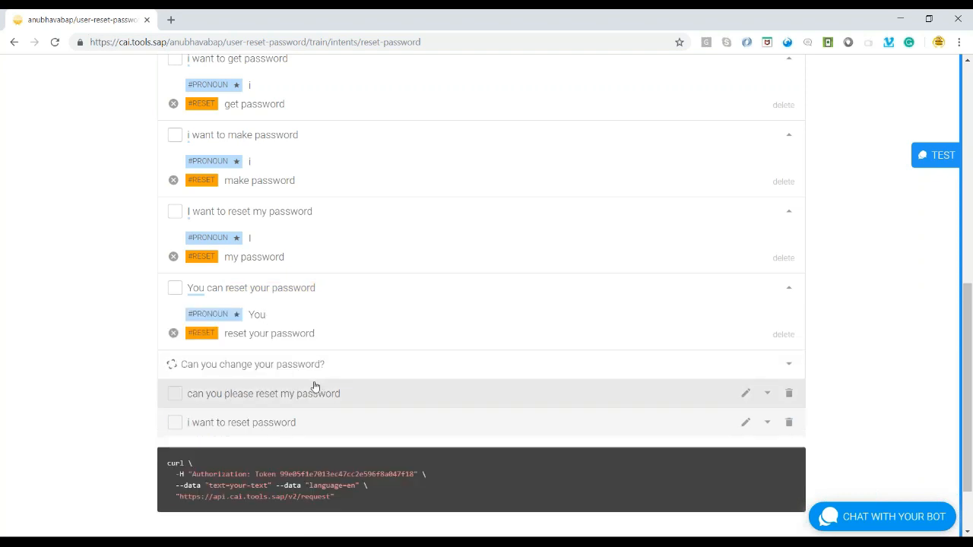
double_click(244, 365)
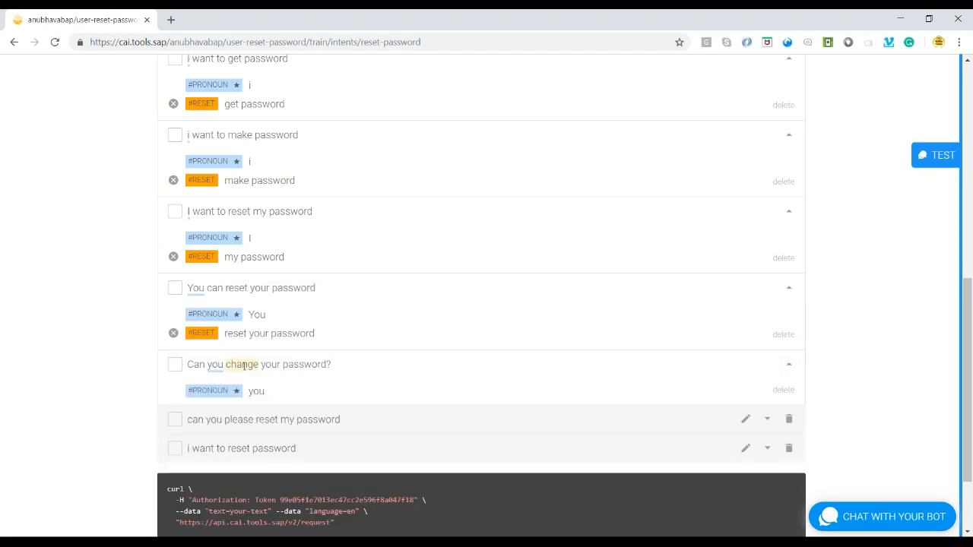
mouse_move(229, 365)
left_mouse_down()
mouse_move(323, 365)
mouse_move(224, 365)
left_mouse_up()
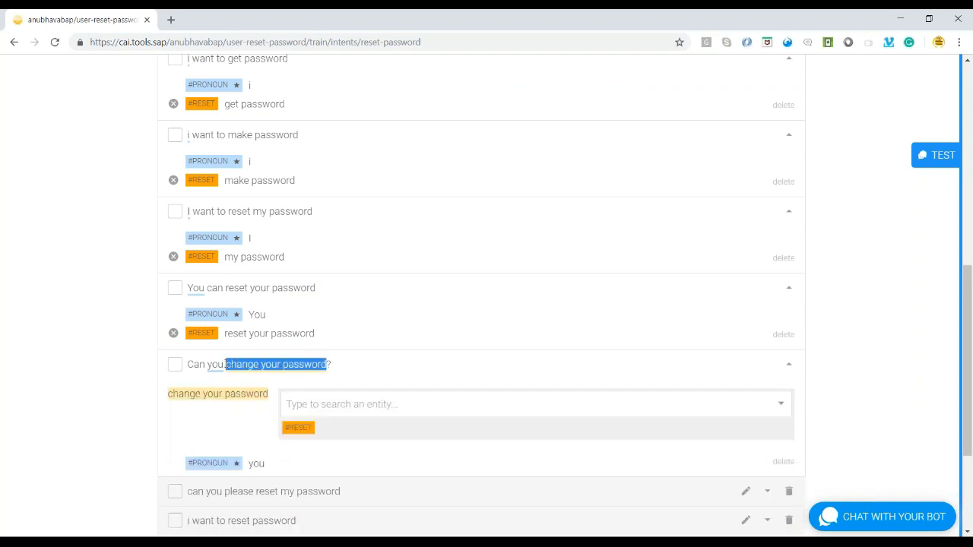
left_click(293, 427)
Step: Tag the words "reset my password" in the expression "can you please reset my password" with the #RESET entity
scroll(251, 376, "down", 1)
left_click(255, 386)
scroll(287, 384, "down", 1)
mouse_move(256, 313)
left_mouse_down()
mouse_move(344, 317)
mouse_move(258, 315)
mouse_move(259, 325)
left_mouse_up()
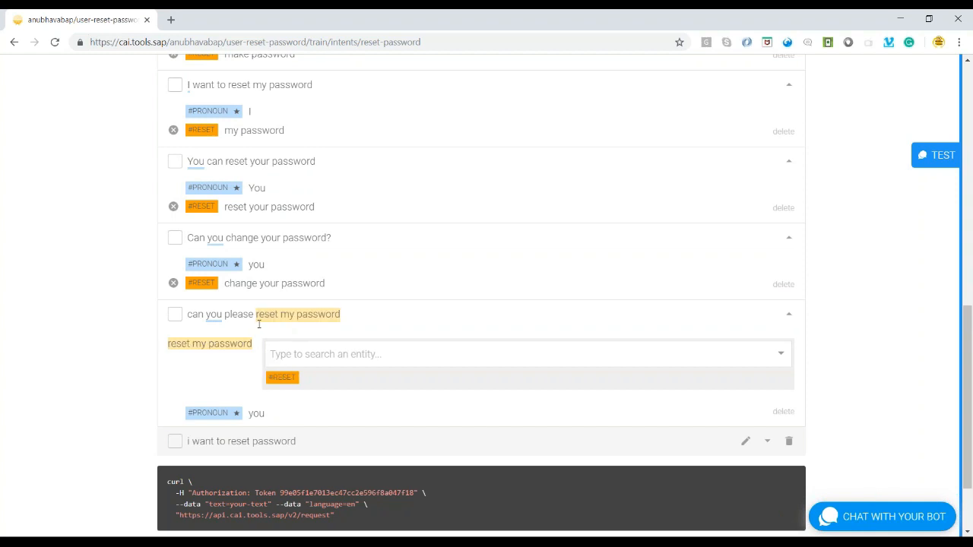
left_click(283, 380)
Step: Tag the words "reset password" in the expression "i want to reset password" with the #RESET entity
left_click(237, 392)
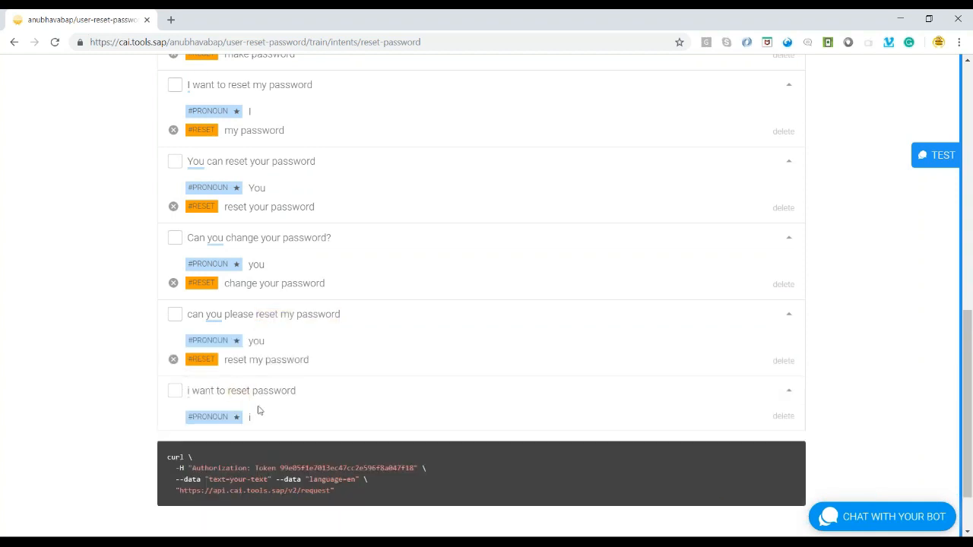
mouse_move(227, 392)
left_mouse_down()
mouse_move(306, 393)
mouse_move(228, 391)
left_mouse_up()
left_click(267, 456)
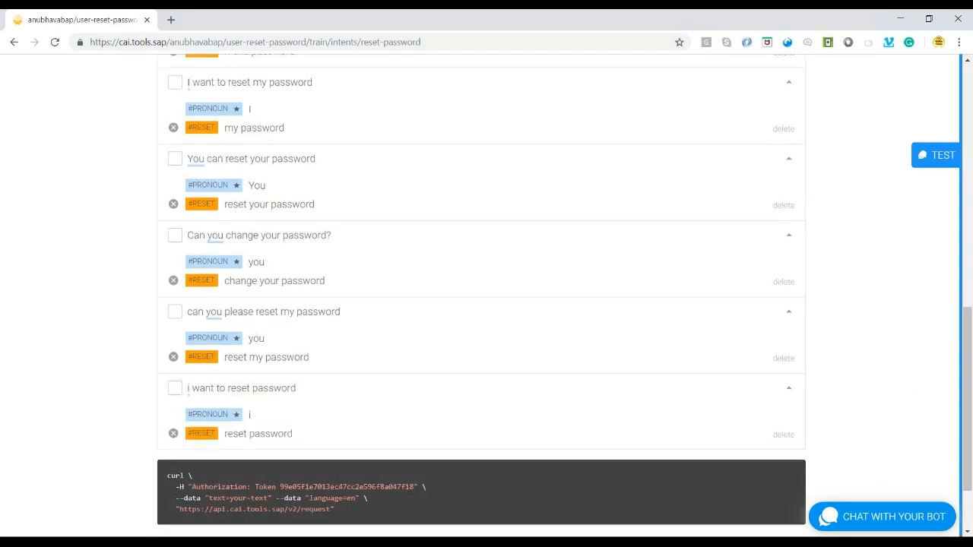
Step: Leave the intent's training and open the reset-password skill in the bot's build area
scroll(339, 400, "down", 2)
scroll(339, 399, "up", 10)
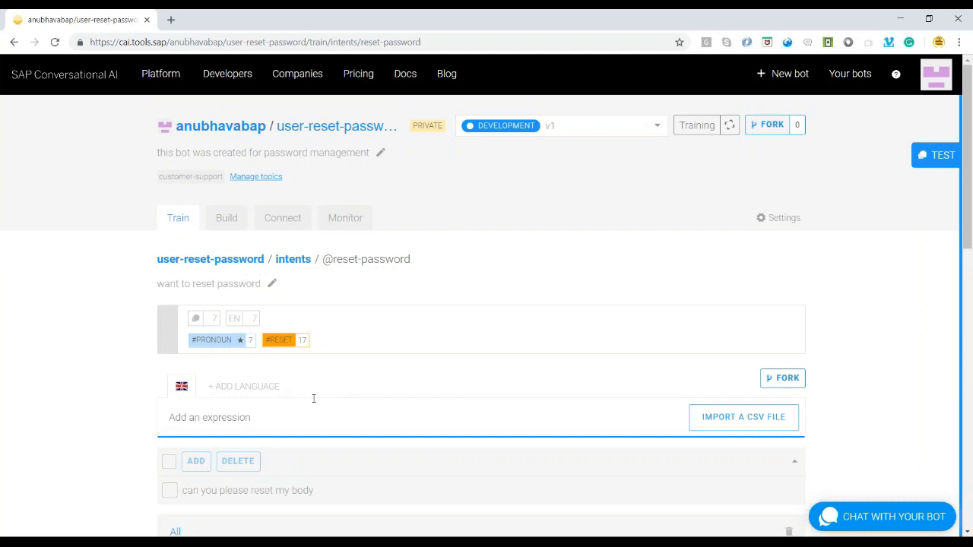
scroll(313, 398, "down", 2)
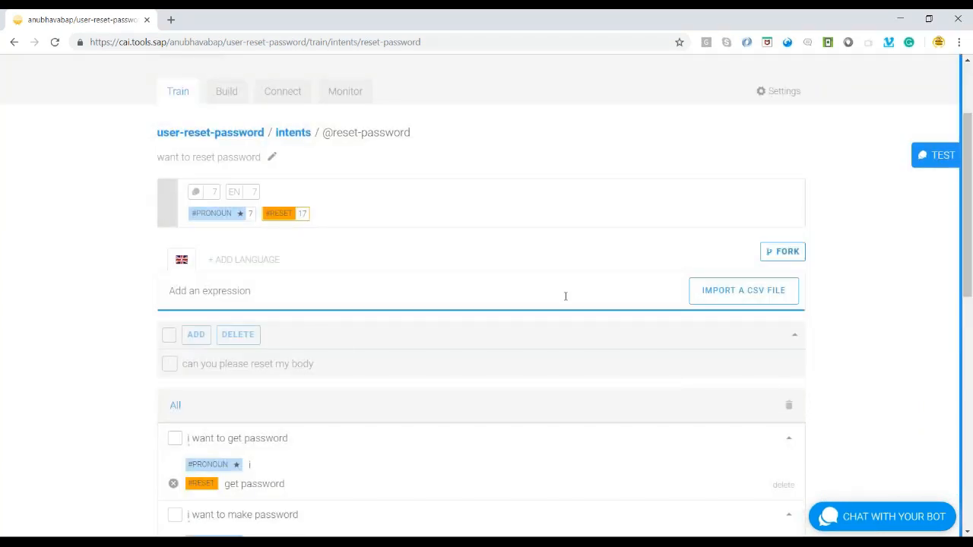
left_click(364, 190)
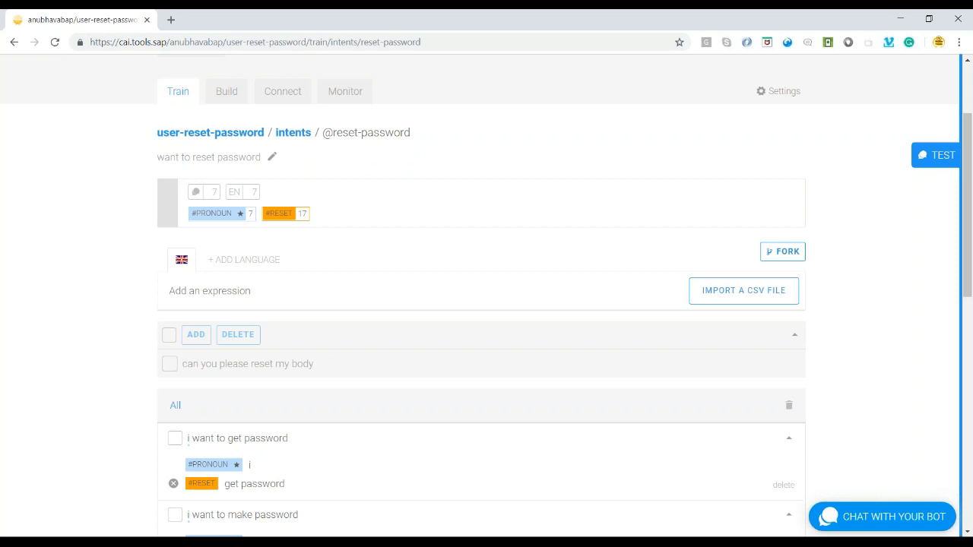
left_click(221, 93)
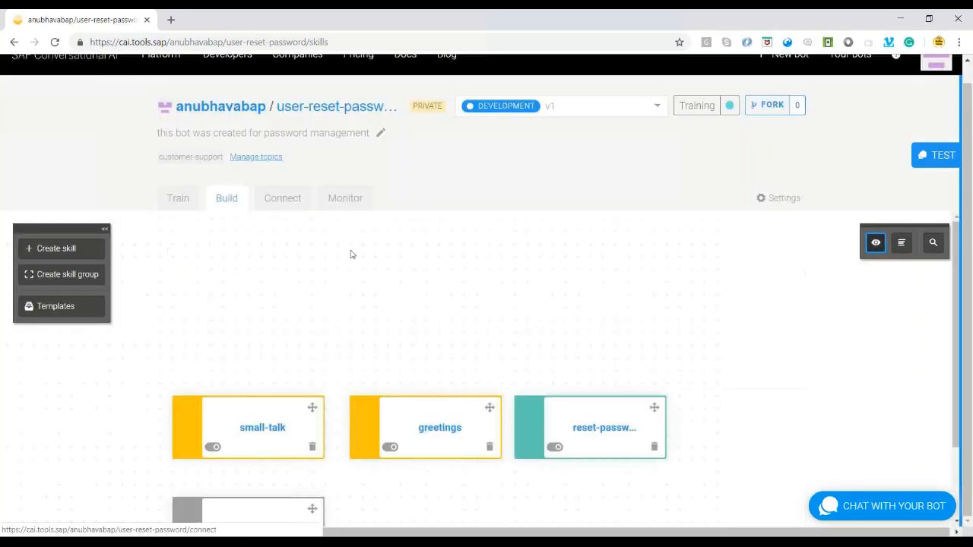
left_click(579, 430)
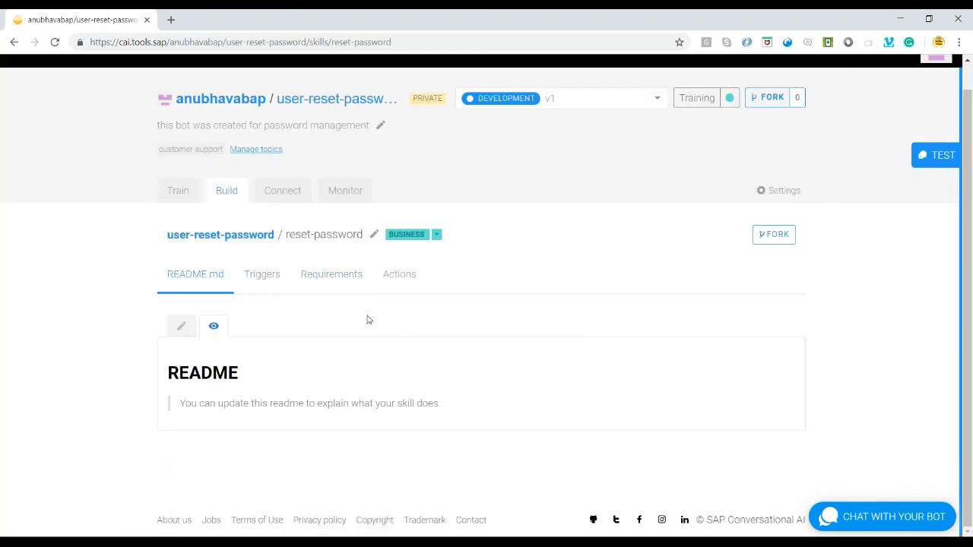
left_click(261, 279)
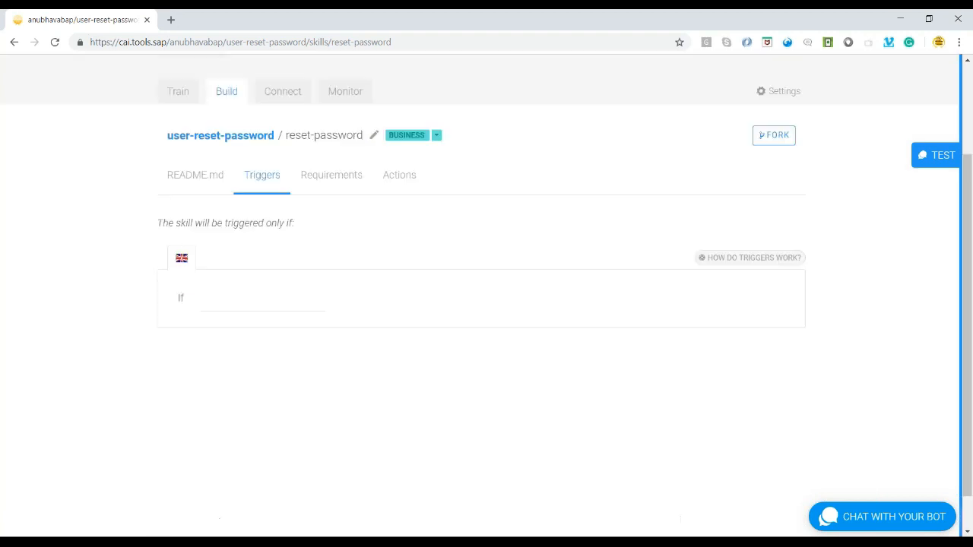
left_click(265, 304)
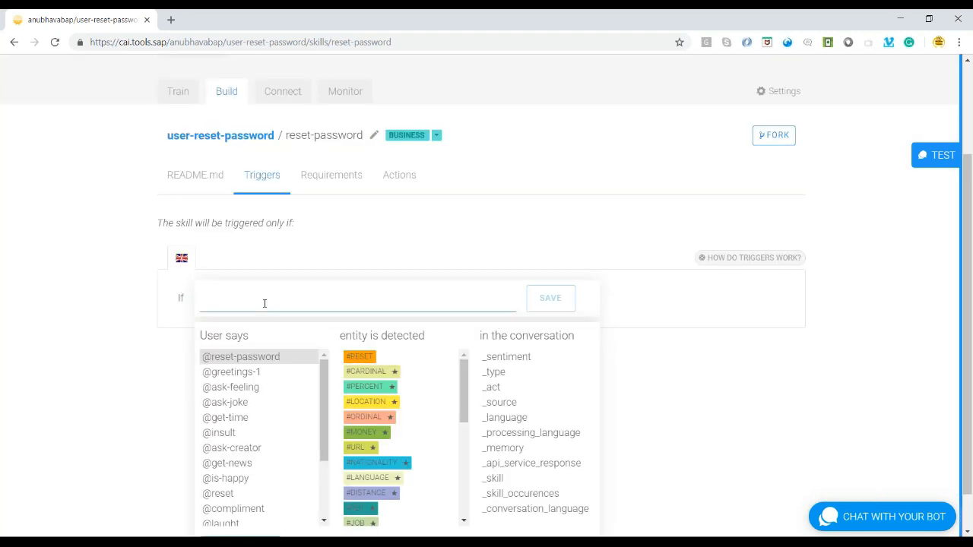
left_click(264, 357)
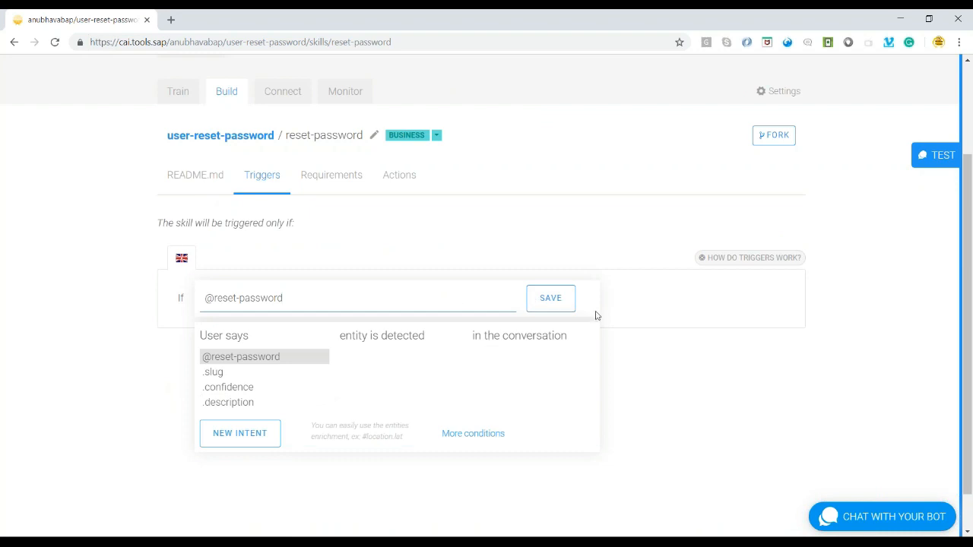
left_click(556, 306)
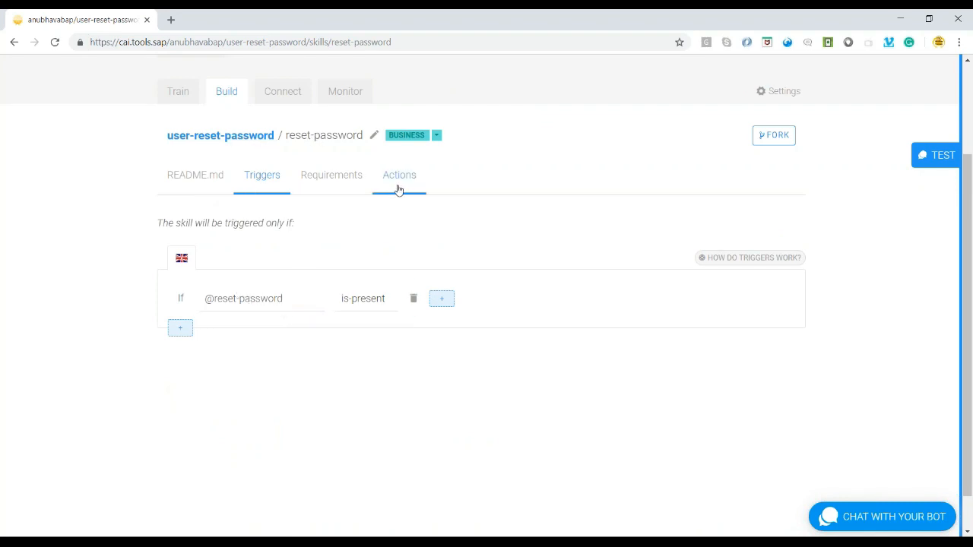
left_click(337, 190)
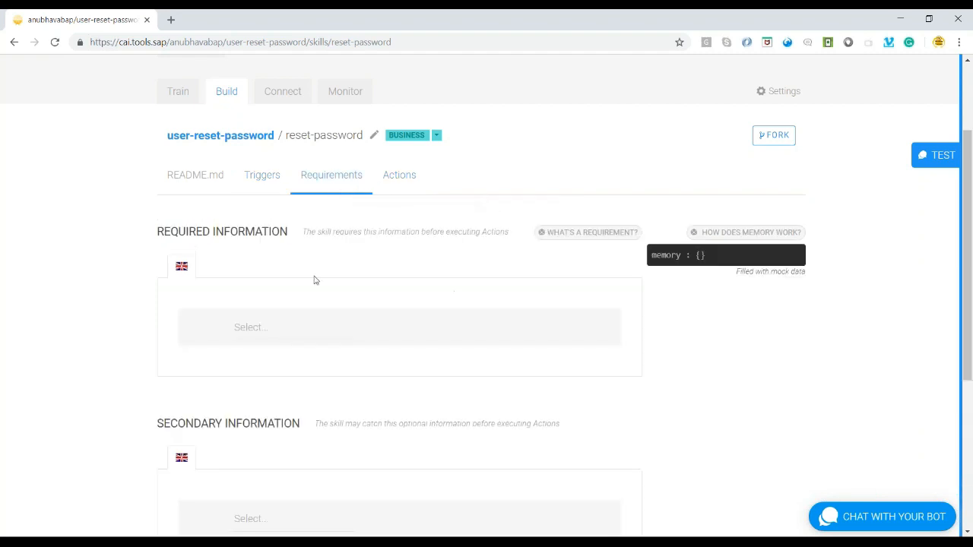
left_click(270, 335)
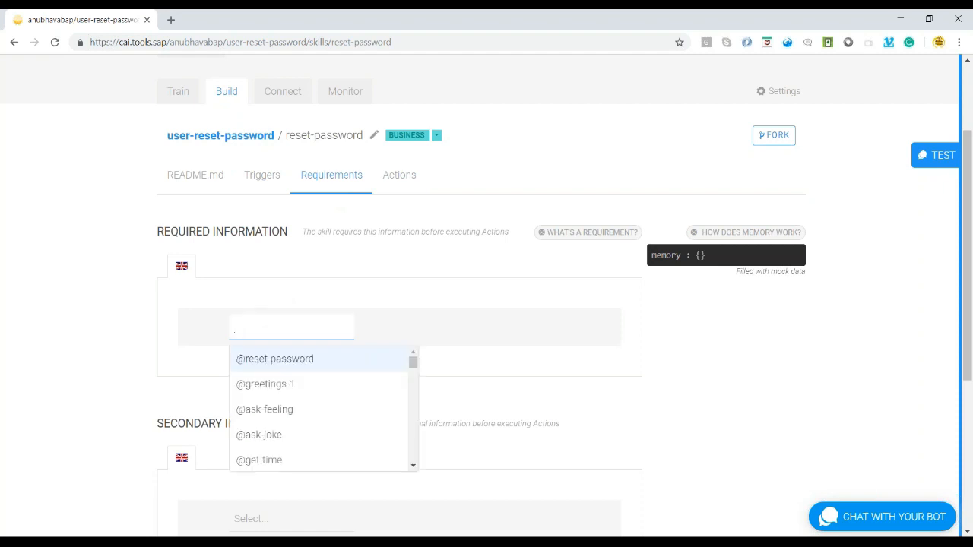
left_click(274, 359)
left_click(505, 333)
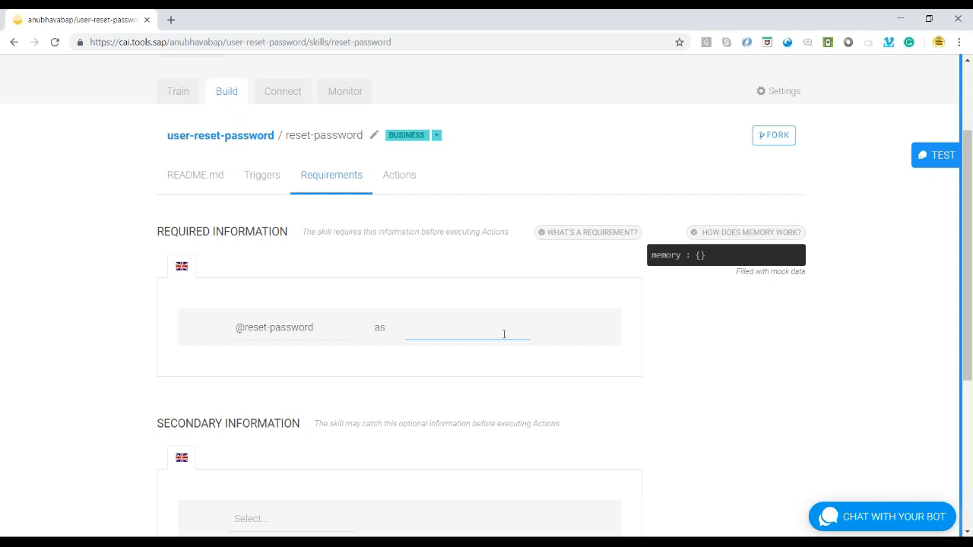
type("askin")
type("reques")
type("t_pass_change")
left_click(599, 327)
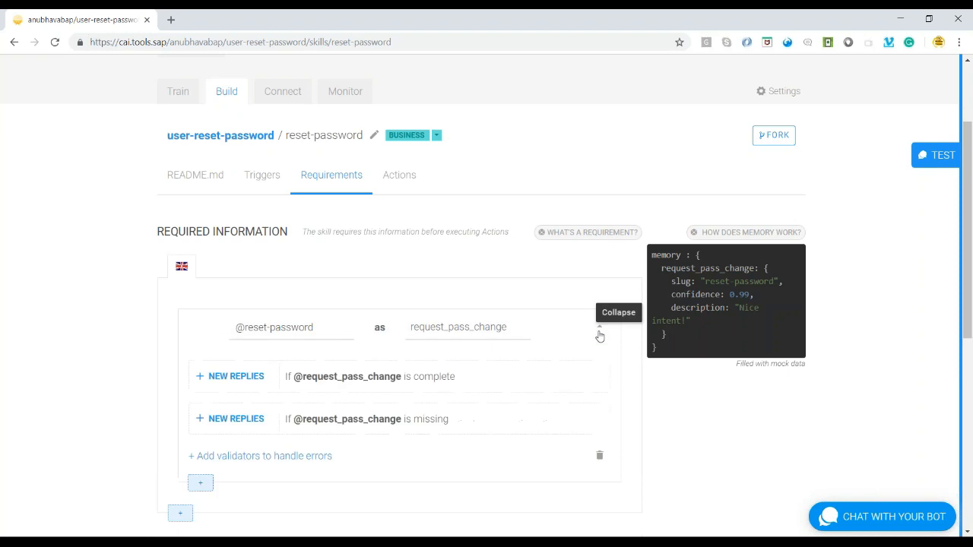
left_click(235, 379)
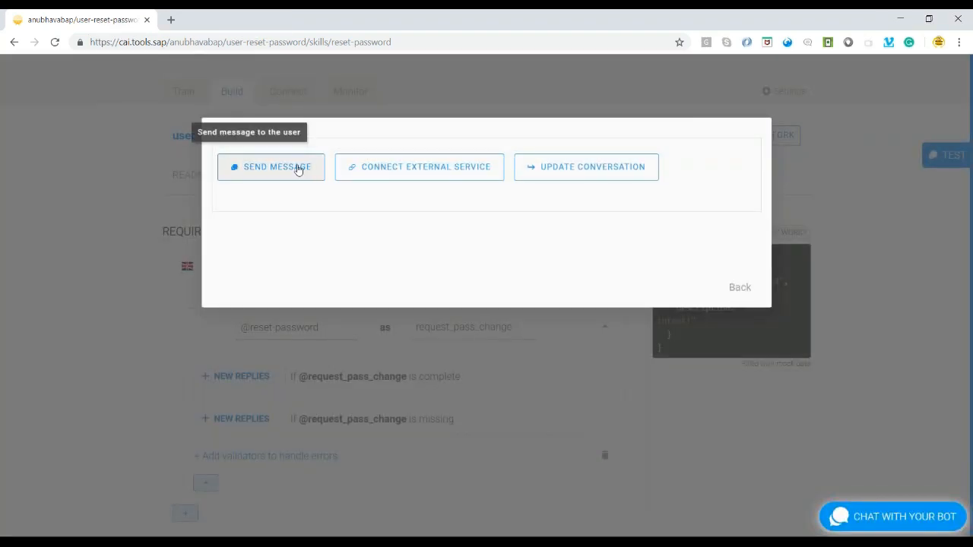
left_click(298, 170)
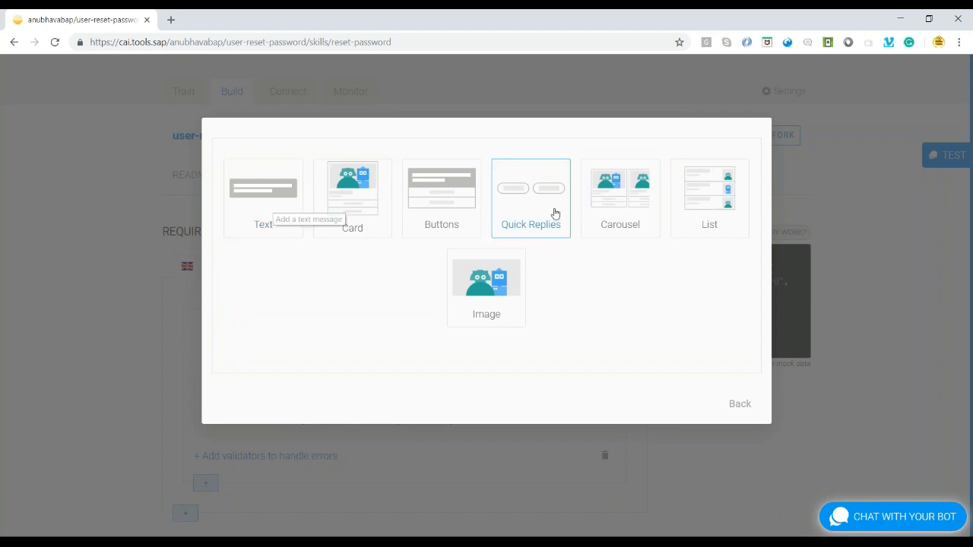
left_click(521, 219)
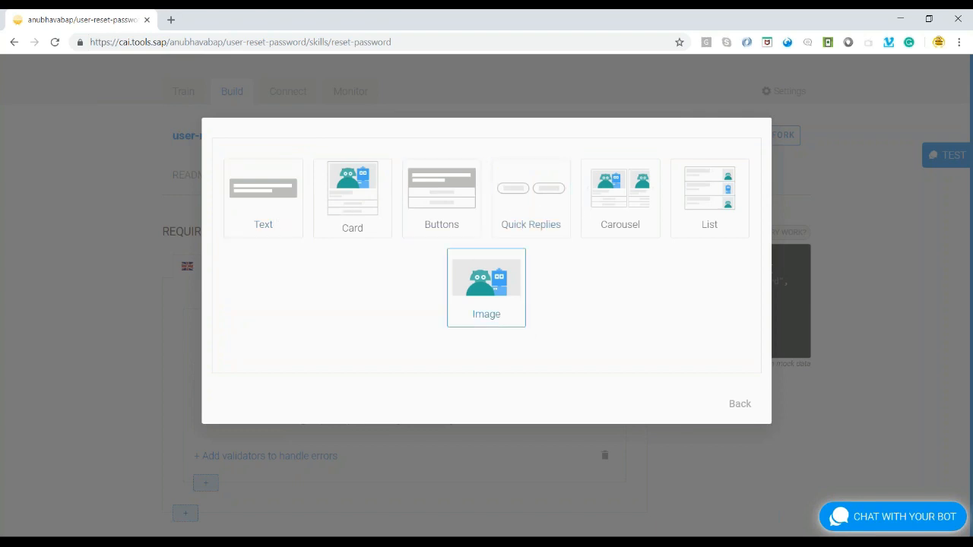
left_click(521, 191)
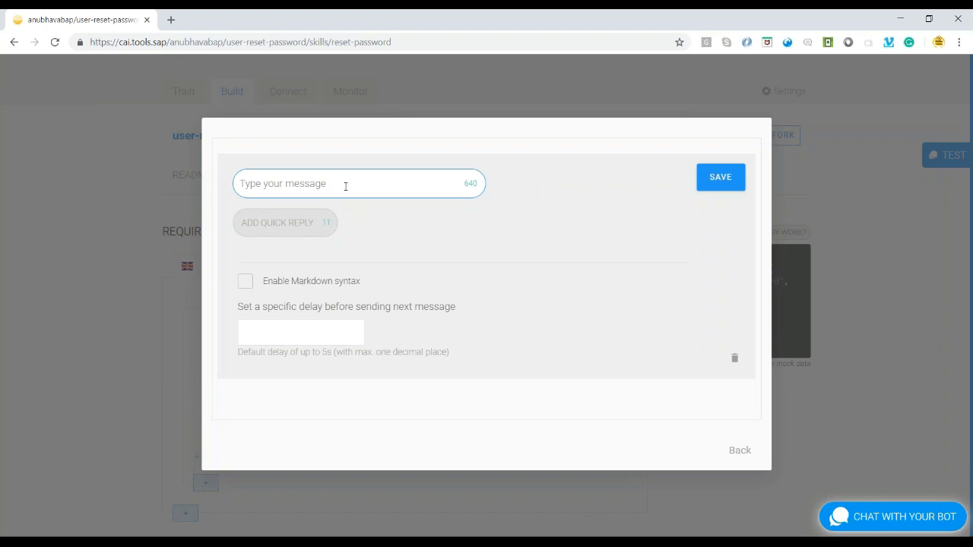
Step: Write "Which system you want to reset?" as the text of the quick replies message
type("Which suys")
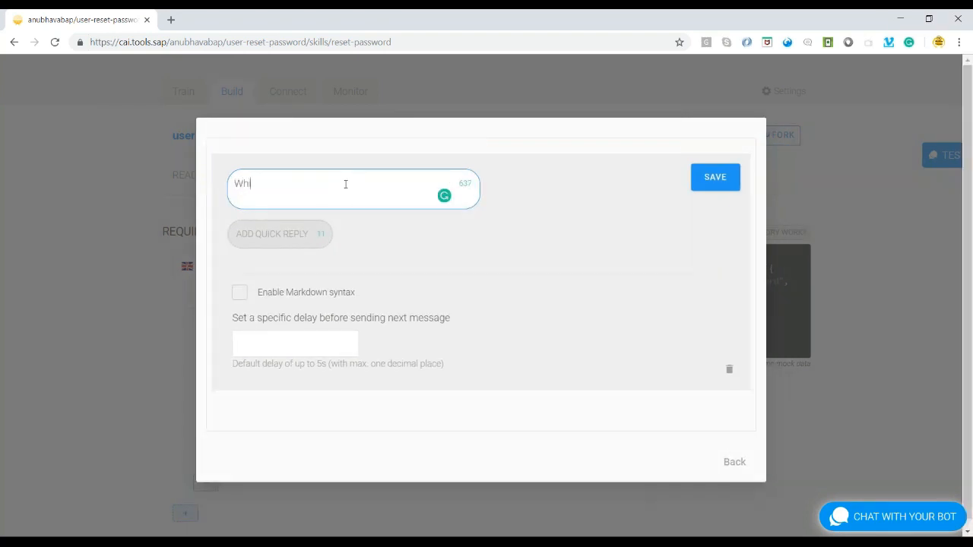
key("BackSpace")
key("BackSpace")
key("BackSpace")
type("sy")
key("BackSpace")
key("BackSpace")
type("ystem you want to change?")
key("BackSpace")
key("BackSpace")
key("BackSpace")
key("BackSpace")
key("BackSpace")
key("BackSpace")
type("reset?")
Step: Add three empty quick replies beneath the message text
left_click(293, 234)
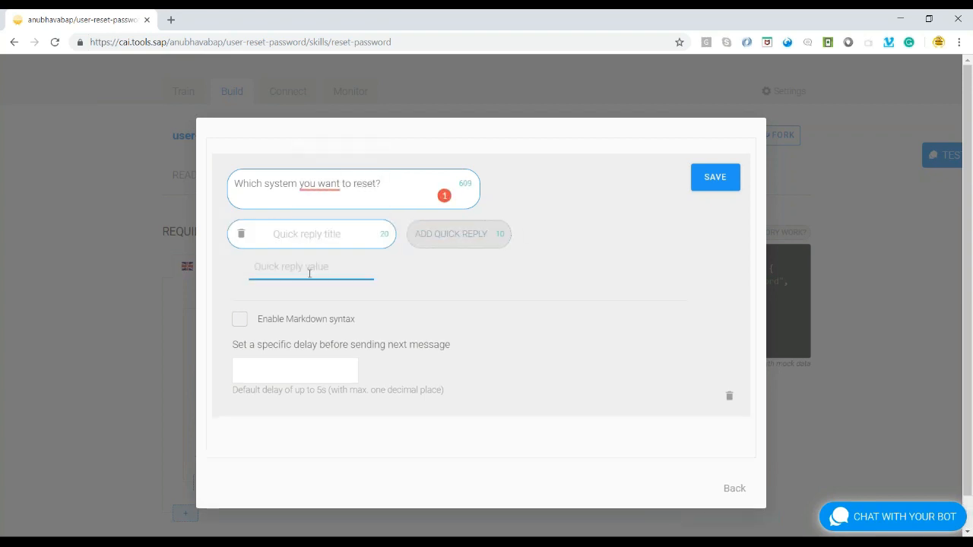
left_click(455, 234)
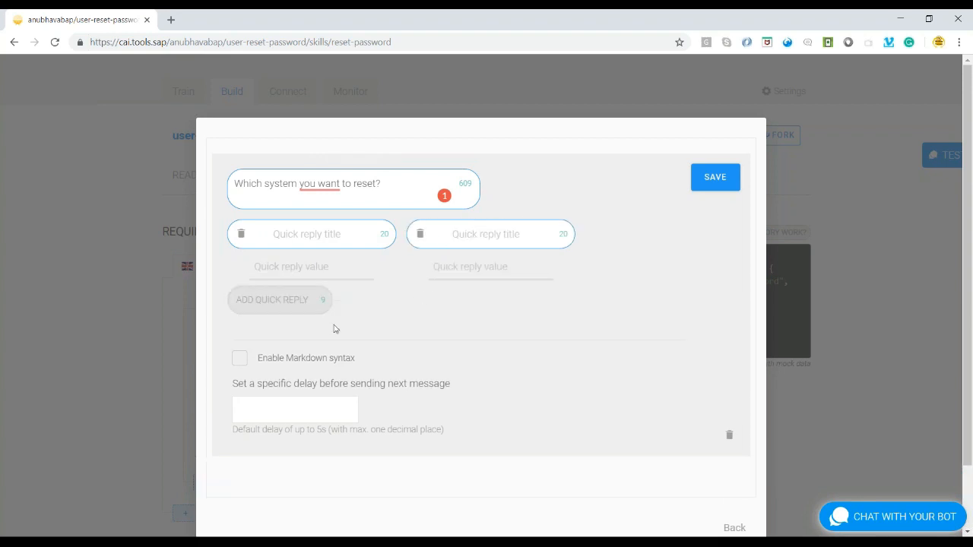
left_click(319, 307)
Step: Title the first quick reply FES and set its value to "what about FES"
left_click(348, 238)
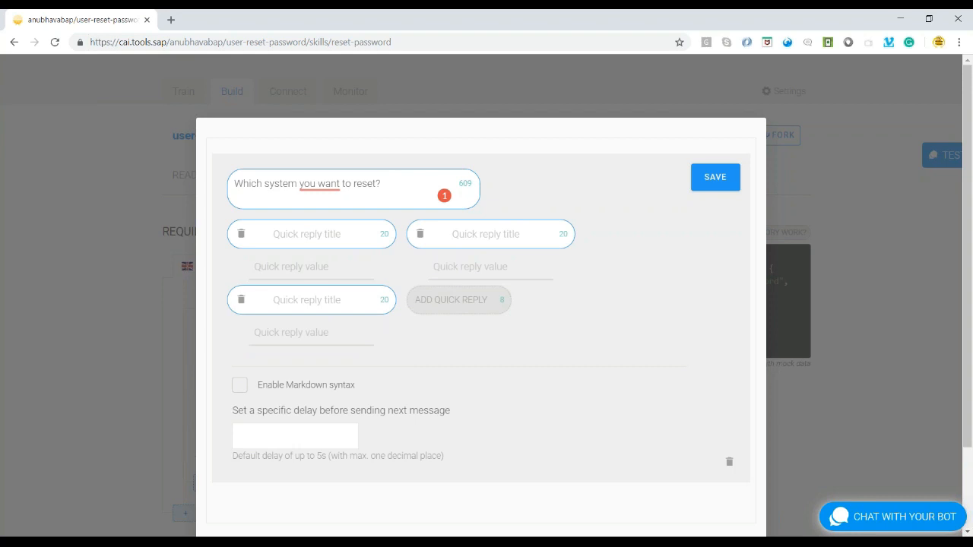
type("FES")
left_click(343, 277)
type("wha")
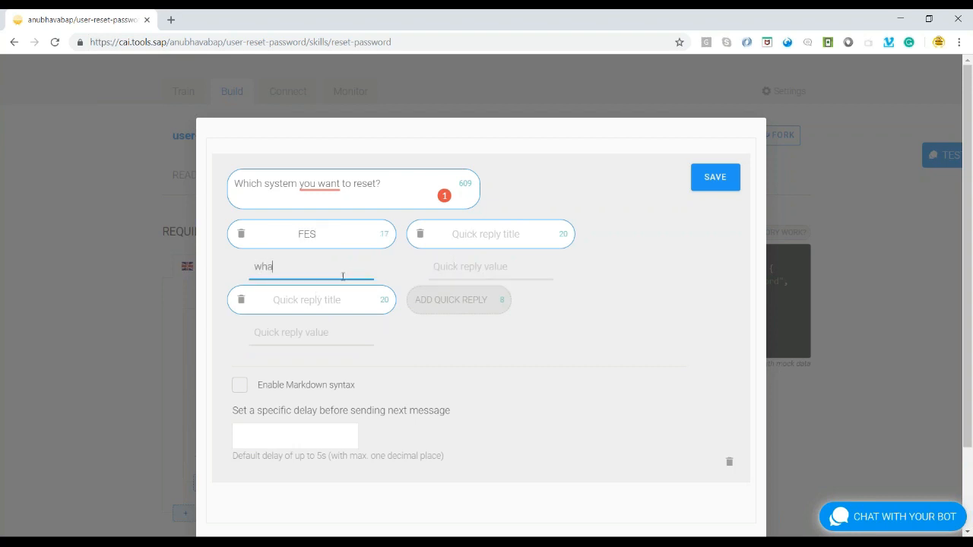
type("t about FES")
Step: Copy the first reply's value and adapt it for the second quick reply, titled S/4HANA with the value "what about S/4HANA"
key("ctrl+a")
key("ctrl+c")
left_click(487, 234)
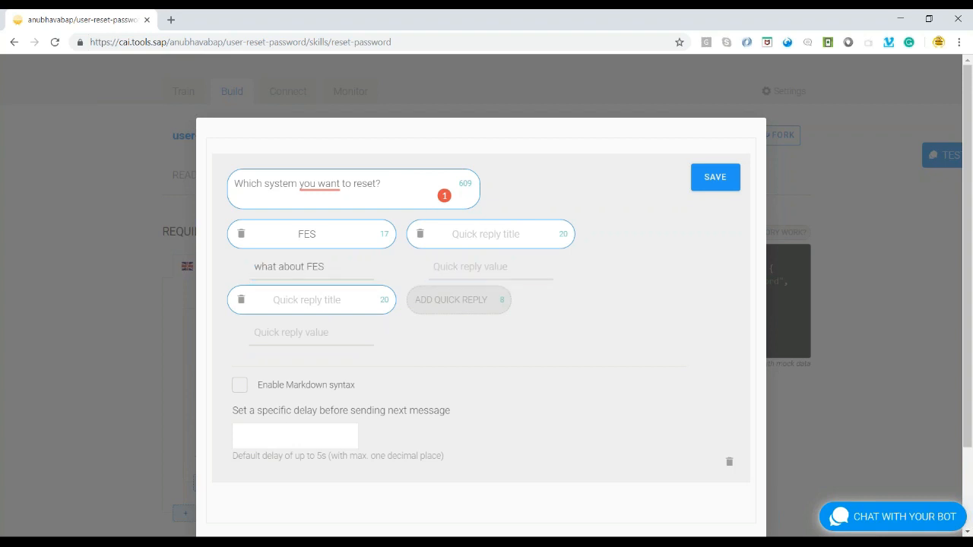
type("S/4HANAN")
key("BackSpace")
left_click(479, 268)
key("ctrl+v")
double_click(493, 266)
type("S/4HANA")
Step: Title the third quick reply ECC and adapt the copied value to "what about ECC"
left_click(335, 299)
type("ECC")
left_click(332, 333)
key("ctrl+v")
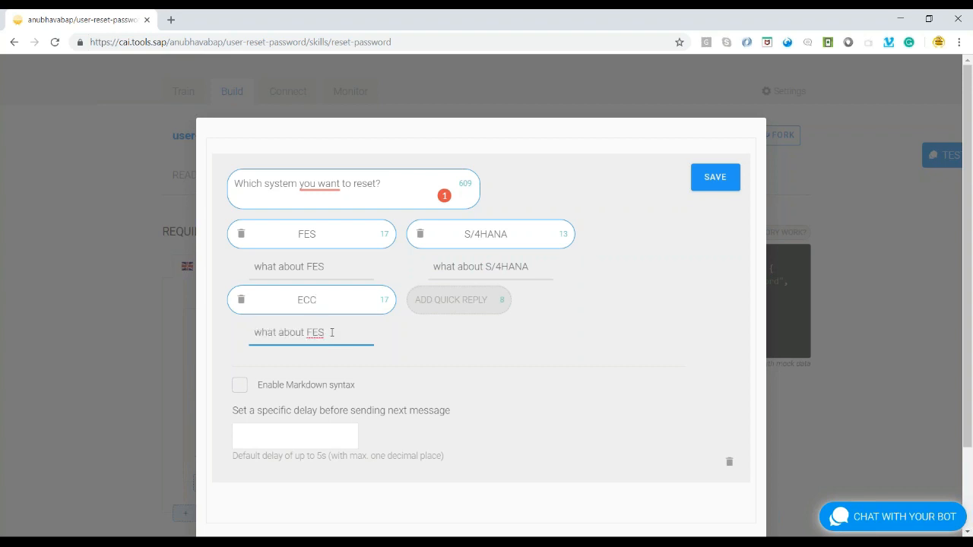
key("BackSpace")
key("BackSpace")
key("BackSpace")
Step: Set a 2-second delay before the next message, save the quick replies message and return to the skill's requirements
left_click(283, 441)
type("2")
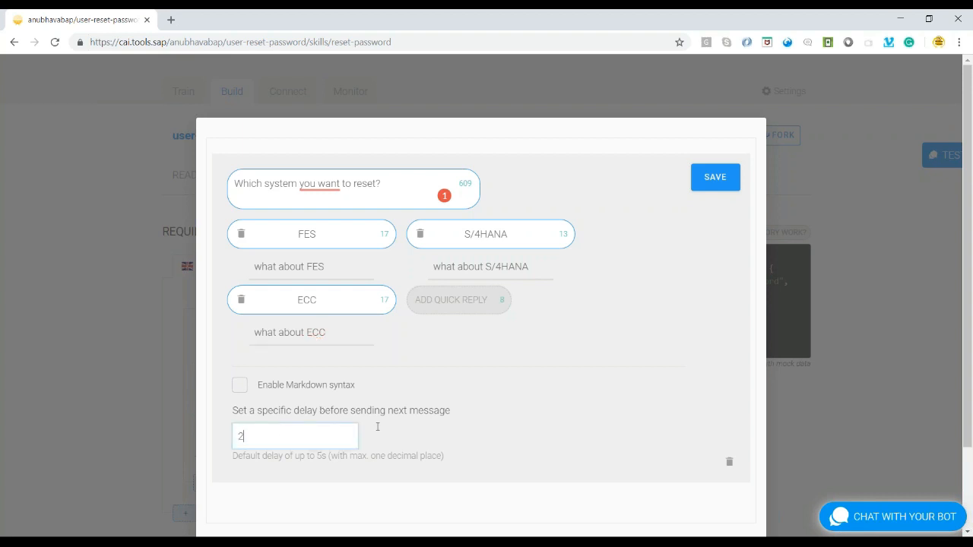
left_click(715, 178)
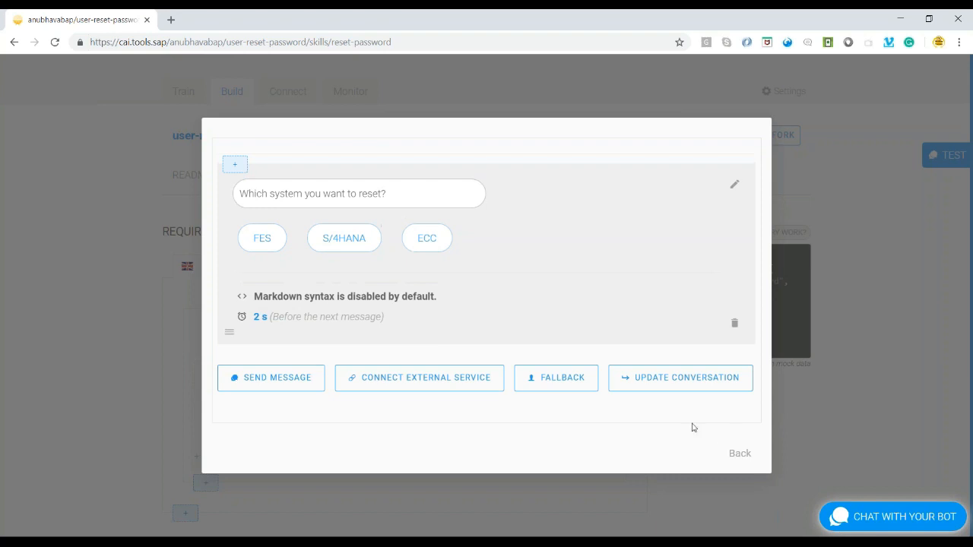
left_click(738, 453)
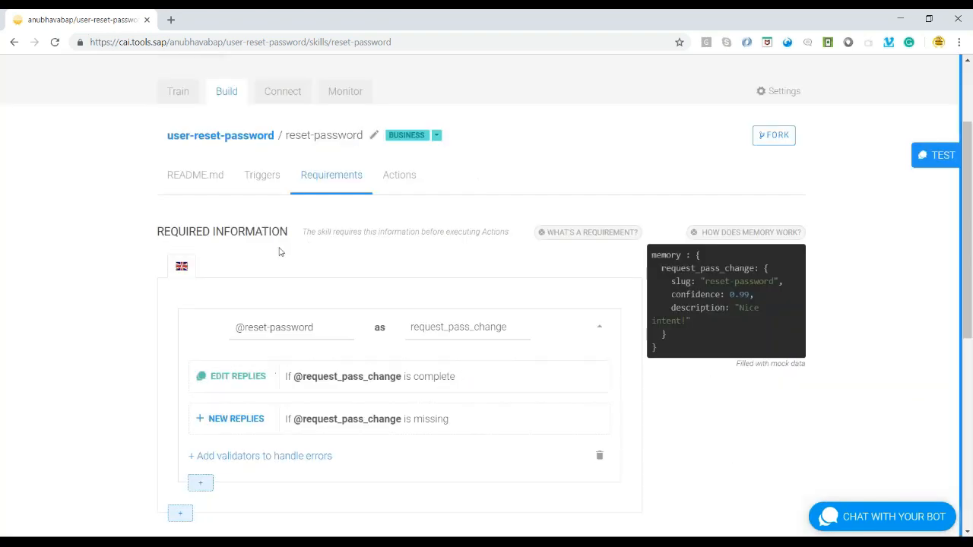
Step: Review the reset-password skill's trigger condition and its required information
left_click(256, 196)
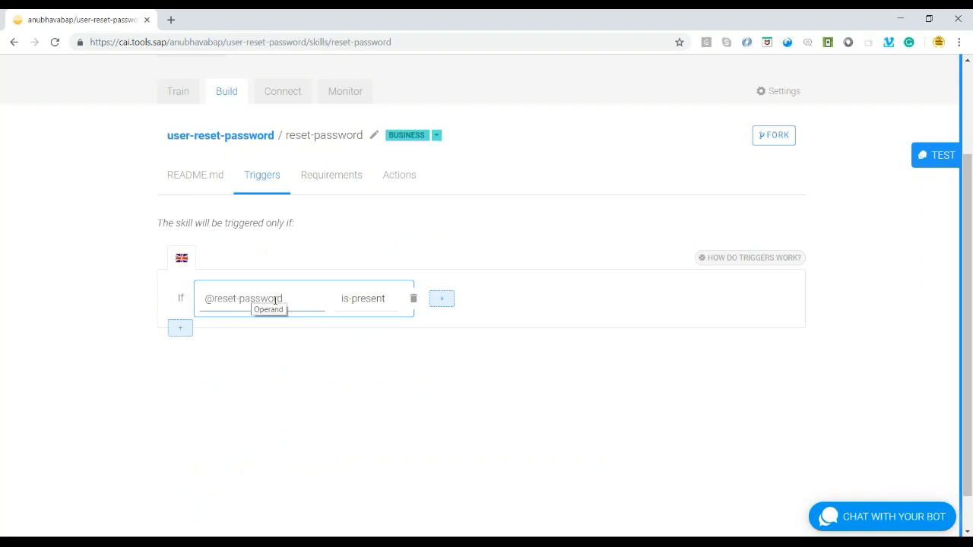
left_click(347, 196)
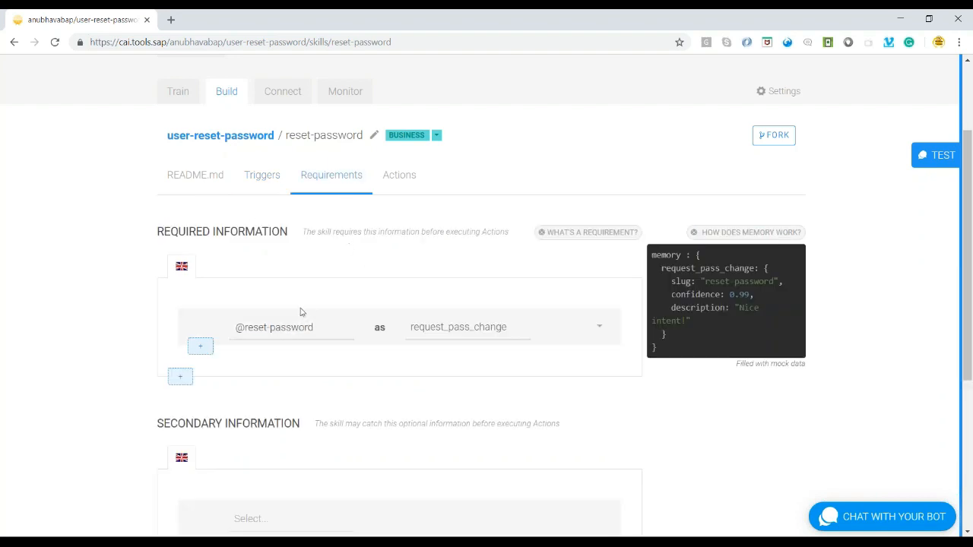
left_click(270, 183)
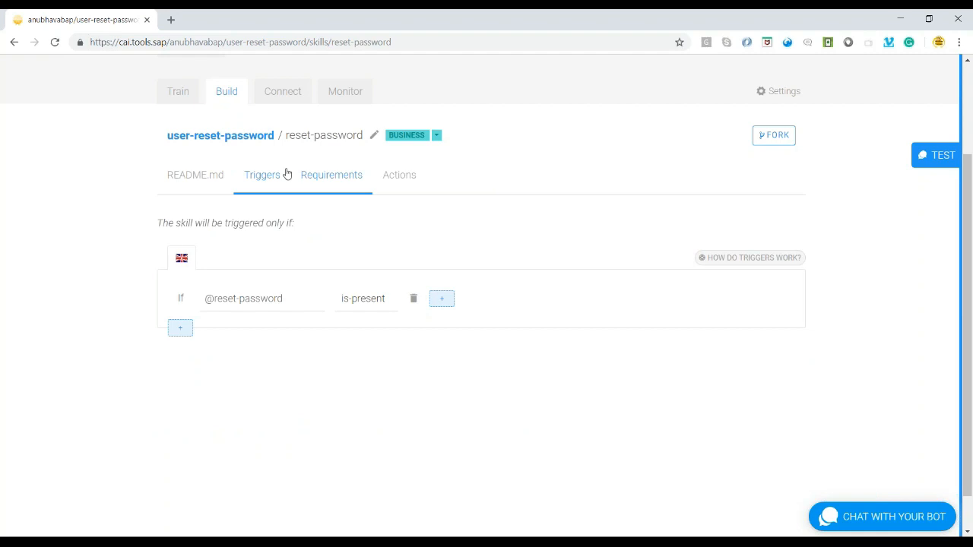
Step: Test the bot in the test chat by sending "hey" and "i want to reset my password"
left_click(864, 522)
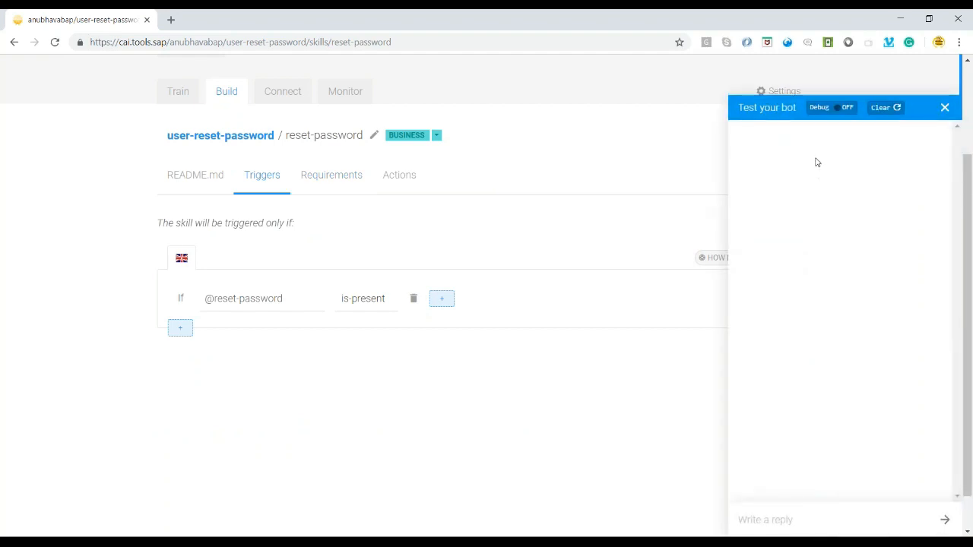
left_click(782, 521)
type("hey")
key("Return")
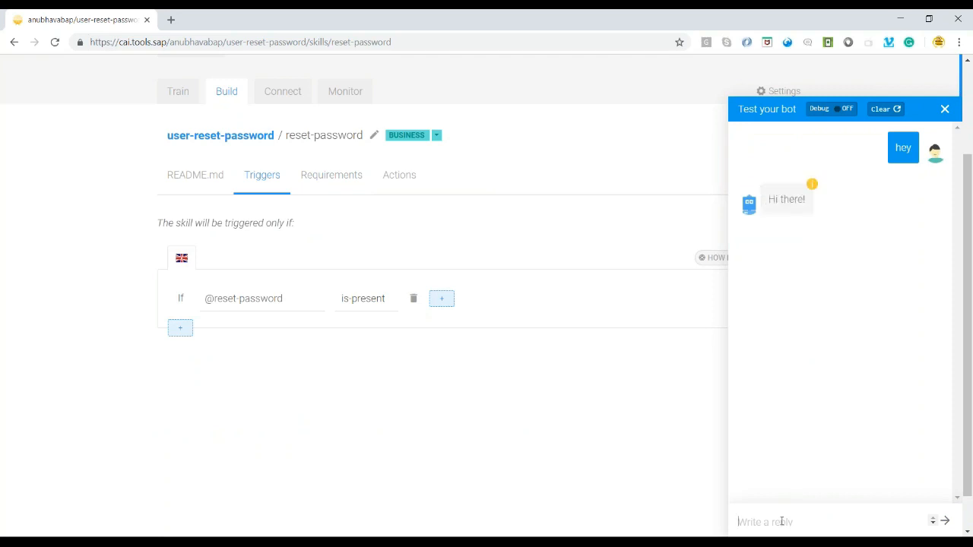
type("i want to reset my")
type("password")
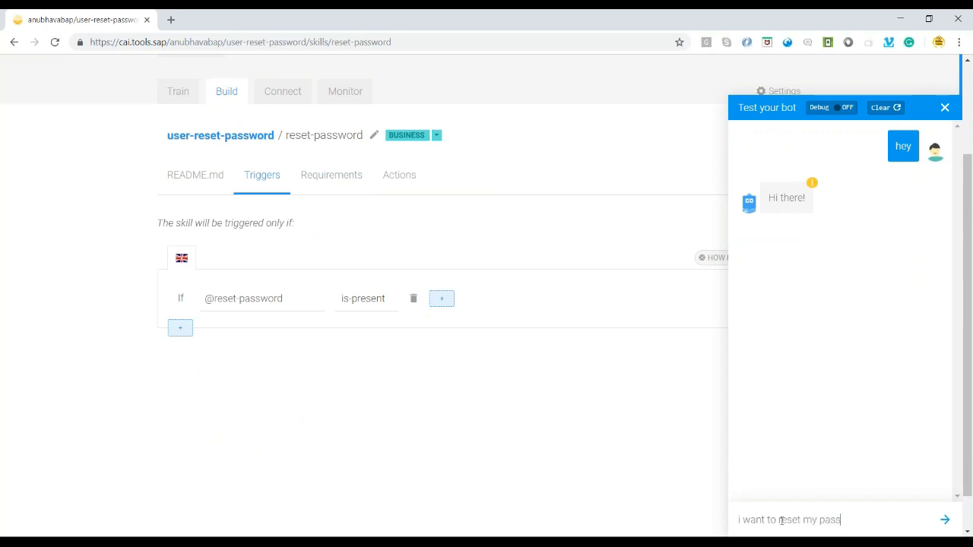
key("Return")
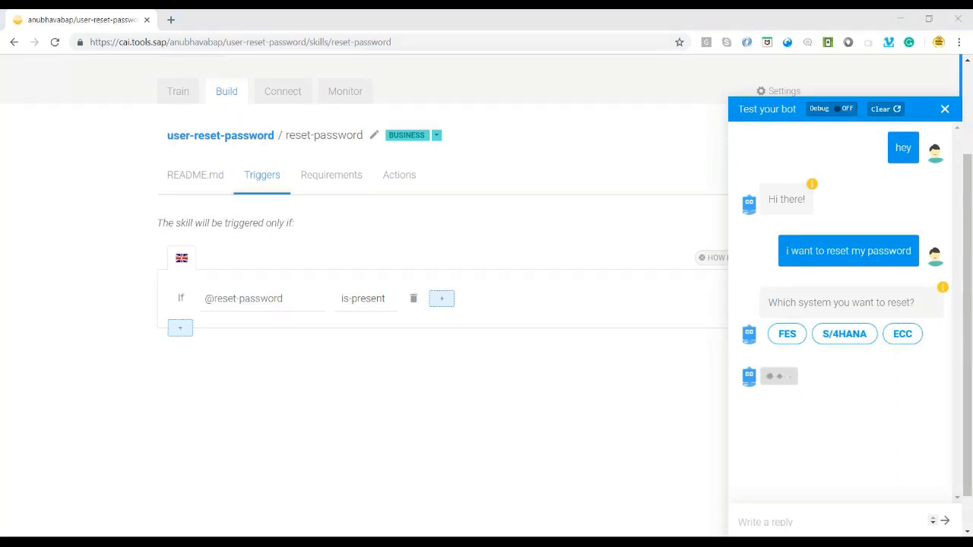
mouse_move(810, 240)
left_mouse_down()
mouse_move(799, 260)
mouse_move(760, 252)
mouse_move(325, 272)
mouse_move(295, 293)
left_mouse_up()
mouse_move(815, 292)
left_mouse_down()
mouse_move(789, 292)
mouse_move(439, 145)
mouse_move(349, 162)
mouse_move(368, 157)
left_mouse_up()
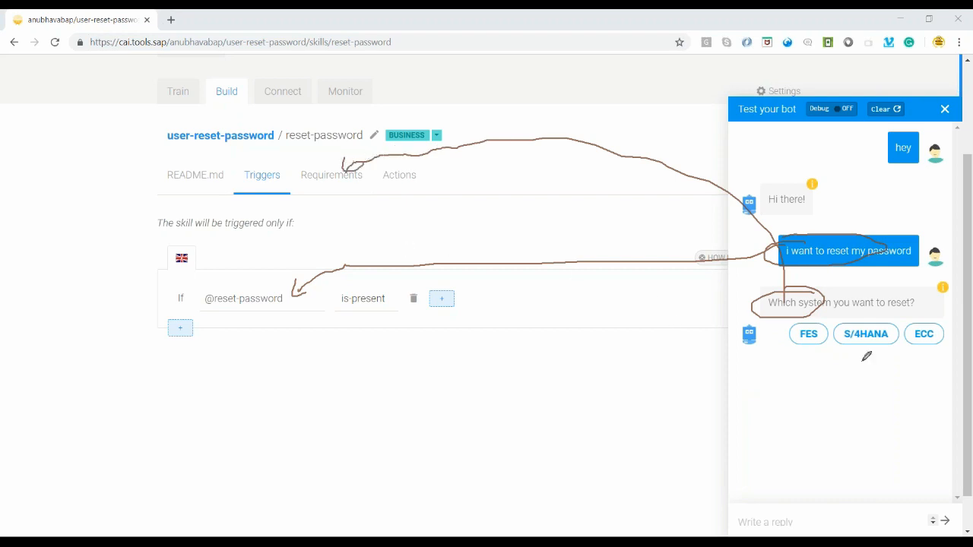
key("Escape")
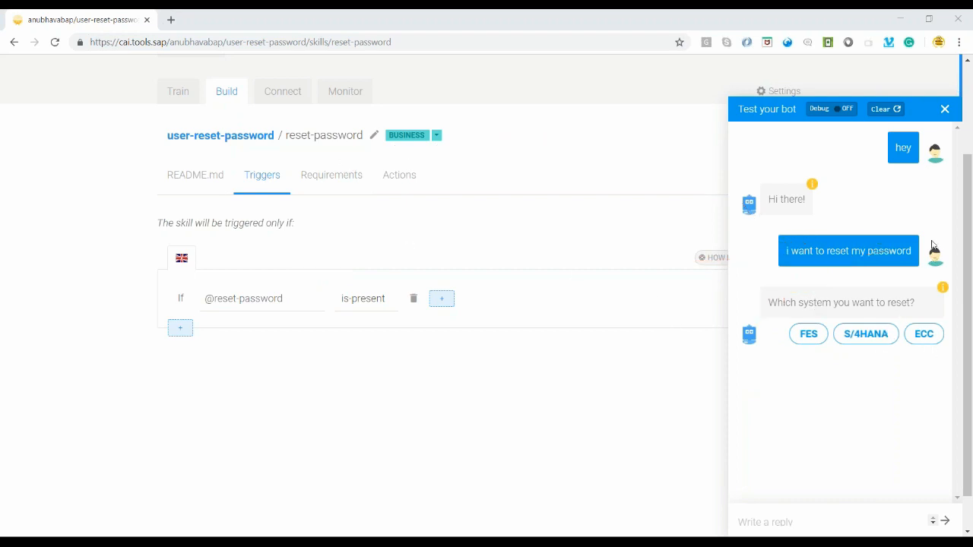
Step: Answer the bot's system question with the S/4HANA quick reply and close the test chat
left_click(863, 336)
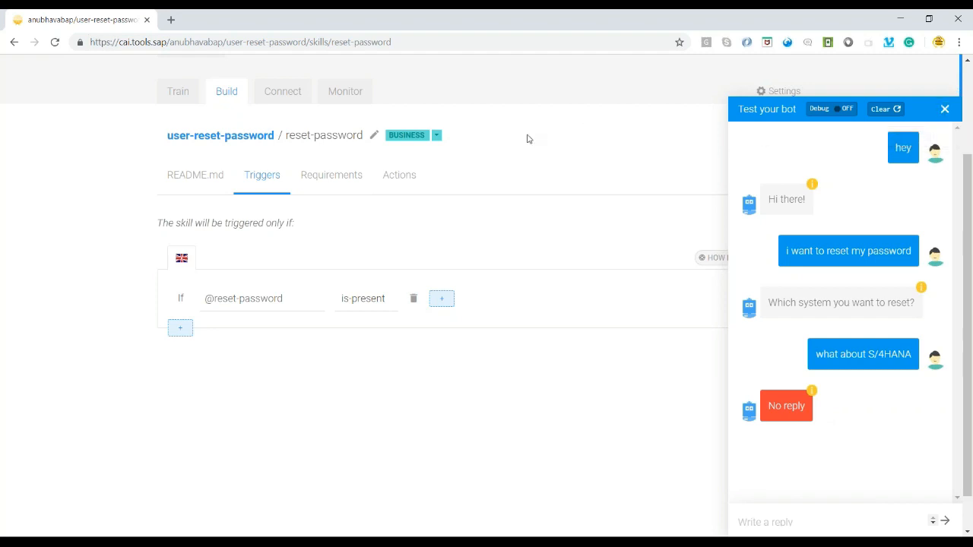
left_click(945, 108)
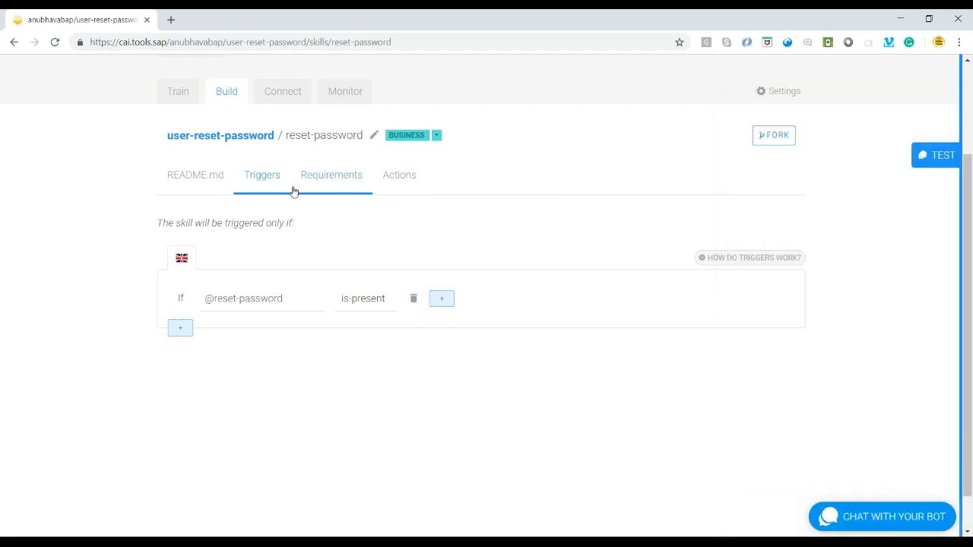
Step: Create an intent for the bot named user-systems with the description "user will tell our bot which system he/she wants to change"
left_click(251, 139)
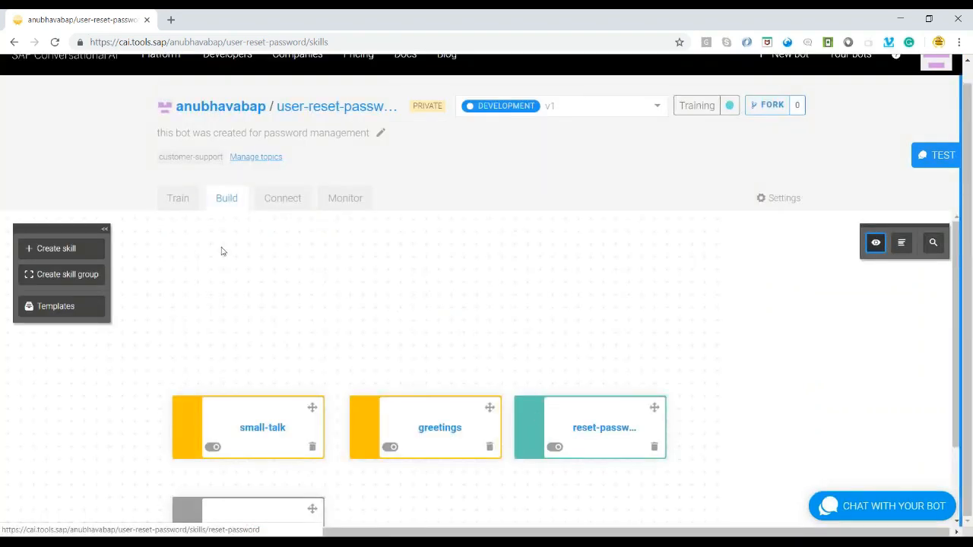
left_click(178, 200)
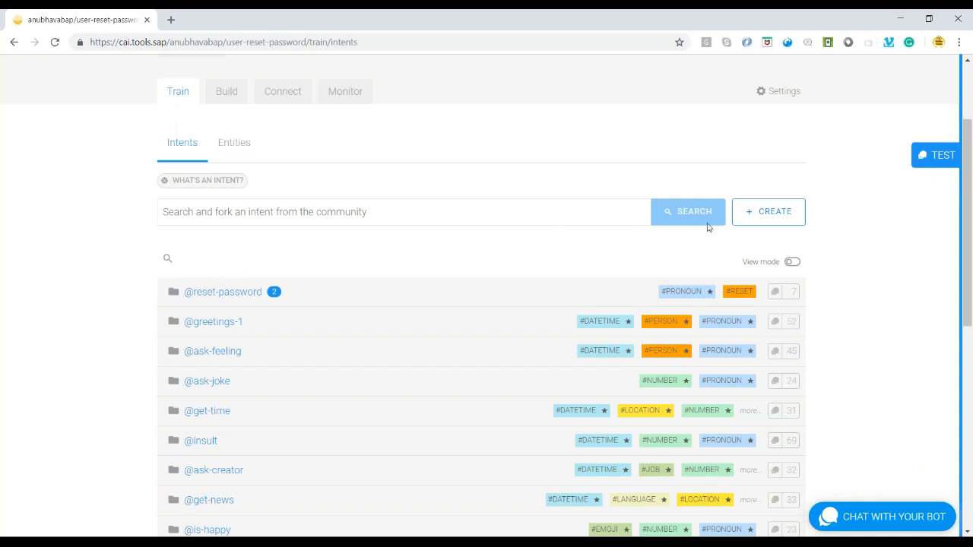
left_click(750, 221)
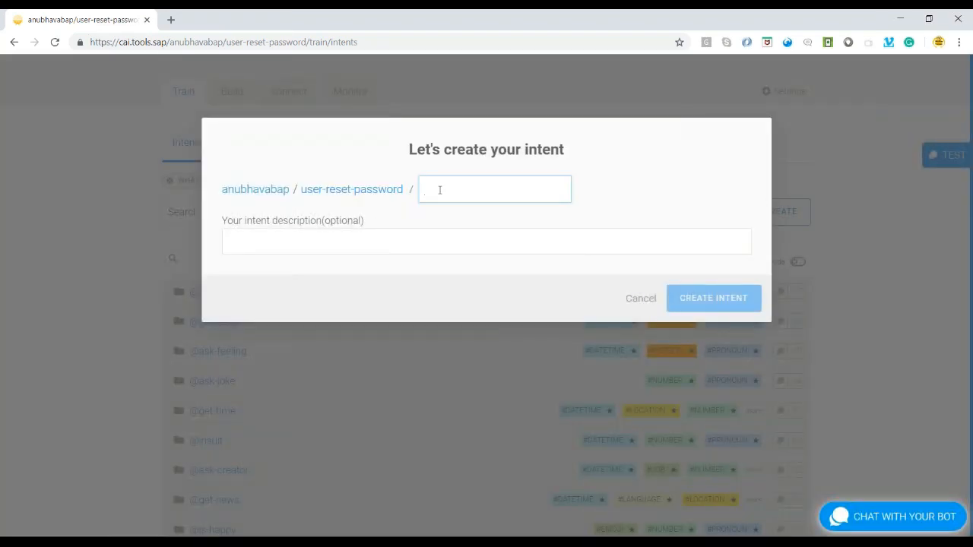
type("use")
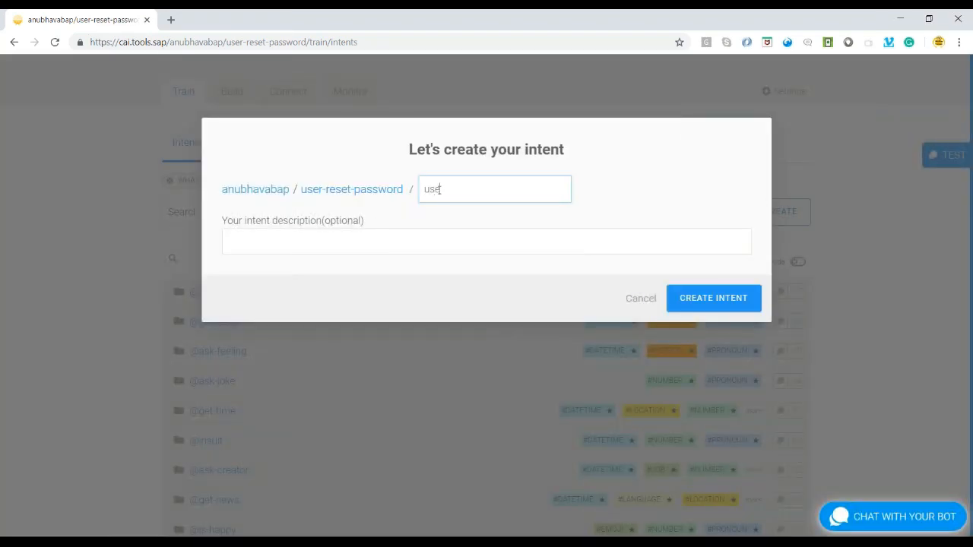
type("r-systems")
key("Tab")
type("user")
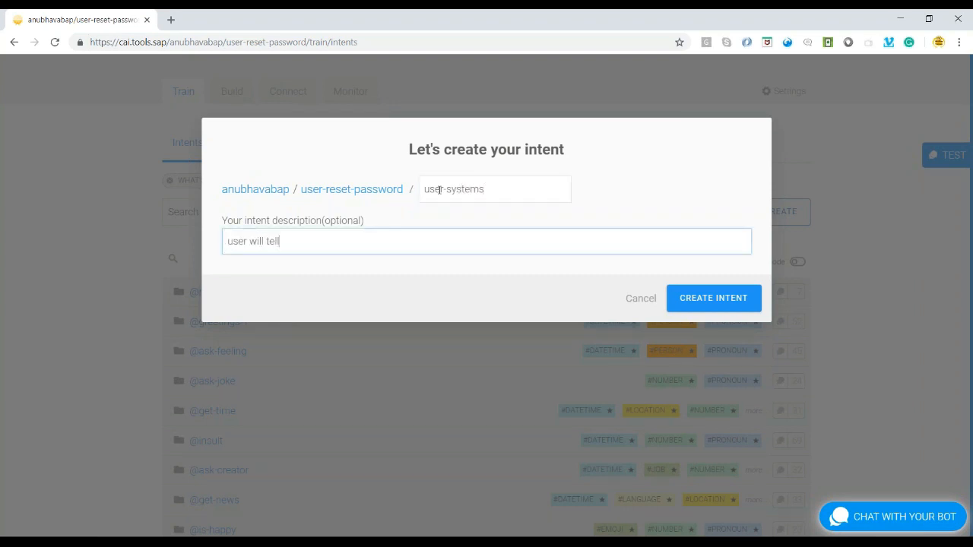
type(" will tell our bot which system he/she wamn")
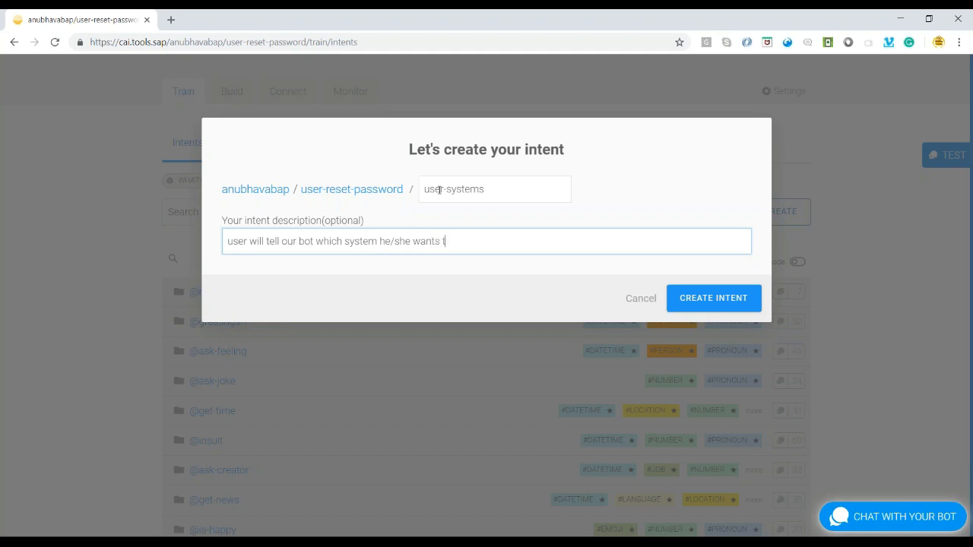
type("ange")
left_click(734, 300)
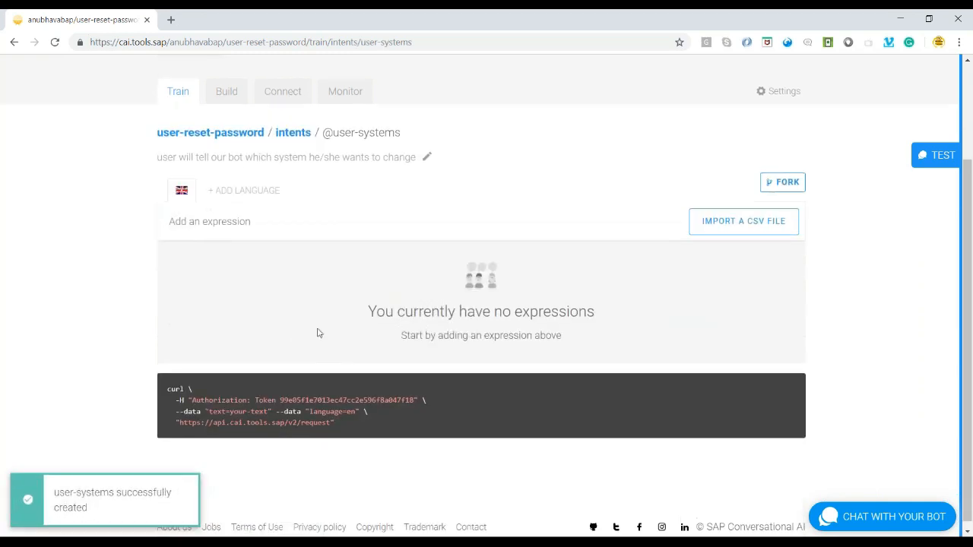
Step: Add the expressions "what about FES system?" and "Can you please reset in S/4HANA system?" to the user-systems intent
type("what about ")
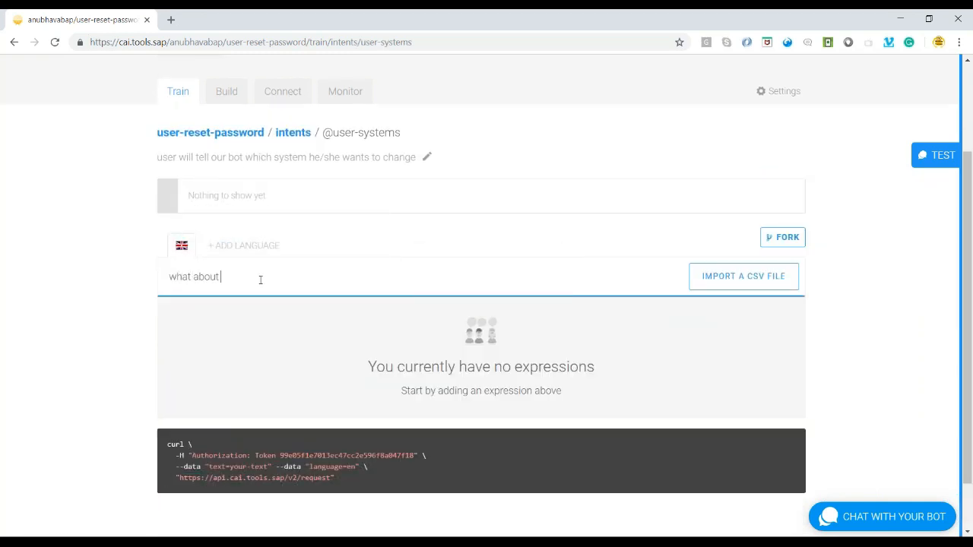
type("FES system?")
key("Return")
type("Can y")
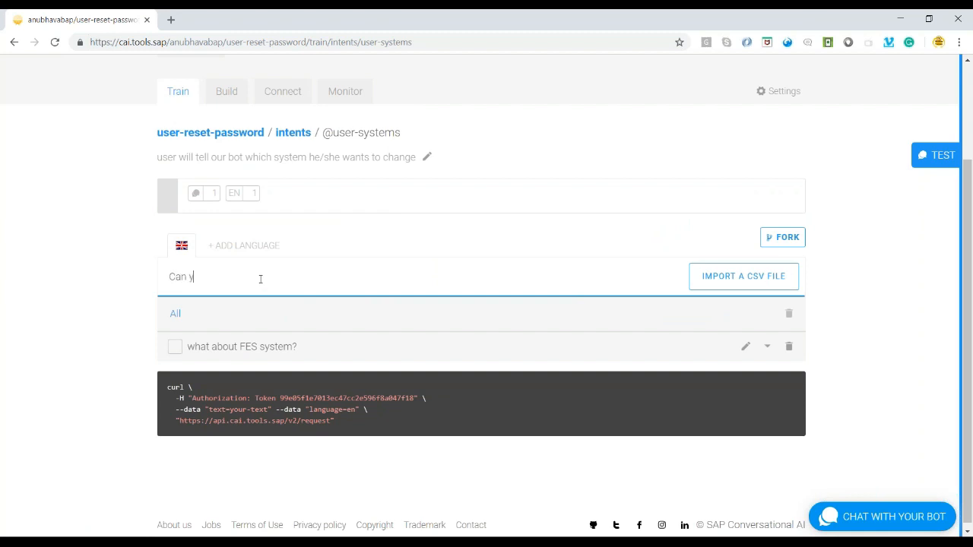
type("ou please reset in S/4H")
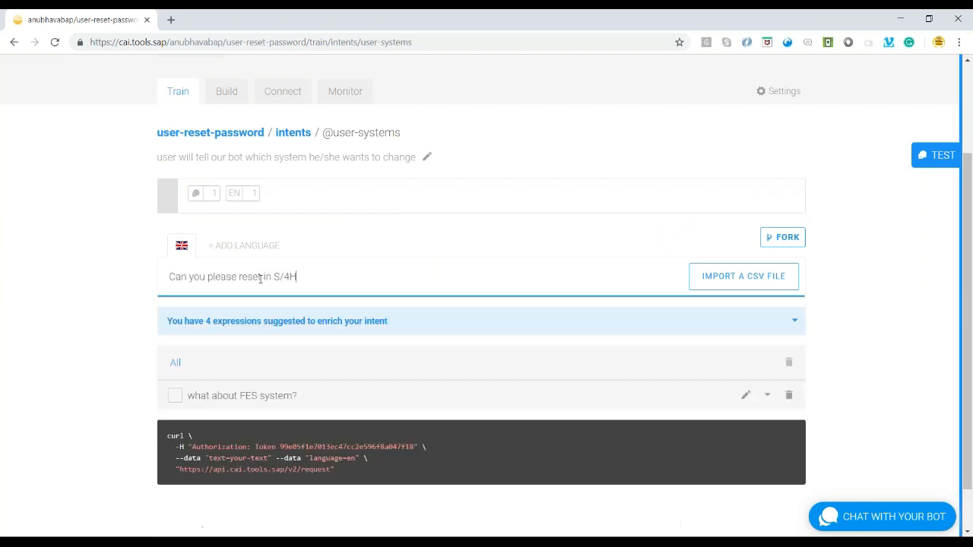
type("ANA system?")
key("Return")
Step: Add the expressions "i wanna change in FES system" and "please reset for ECC system" to the intent
type("i wanna change in")
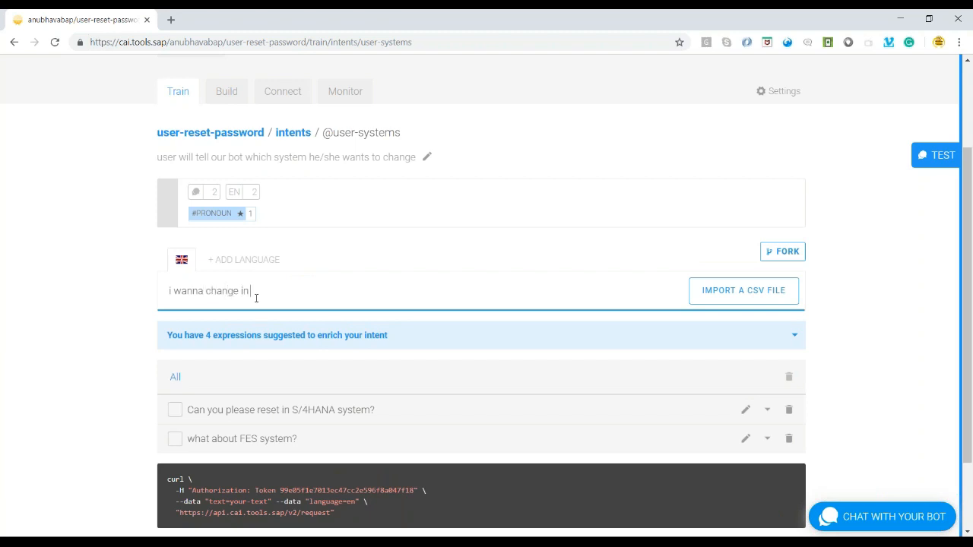
type(" FES system")
key("Return")
type("please cgh")
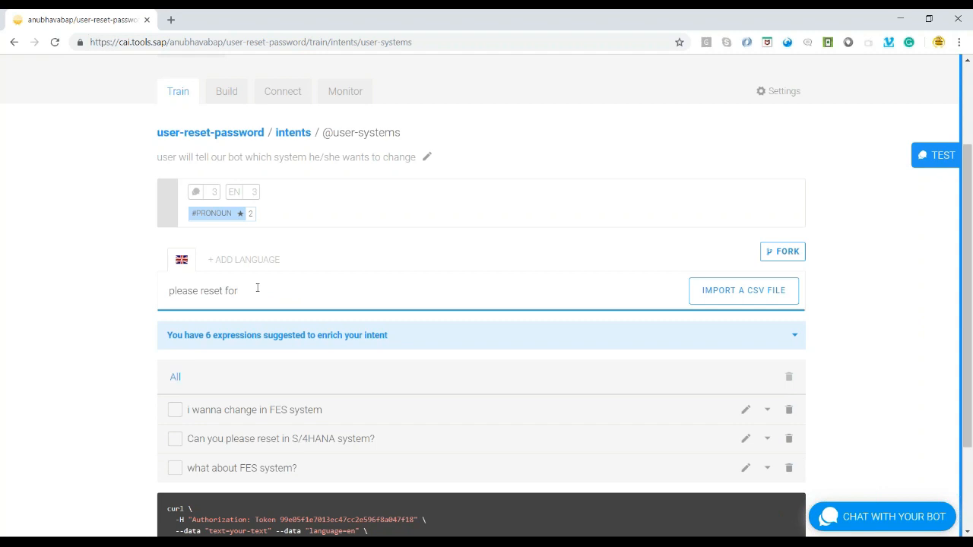
type("C system")
key("Return")
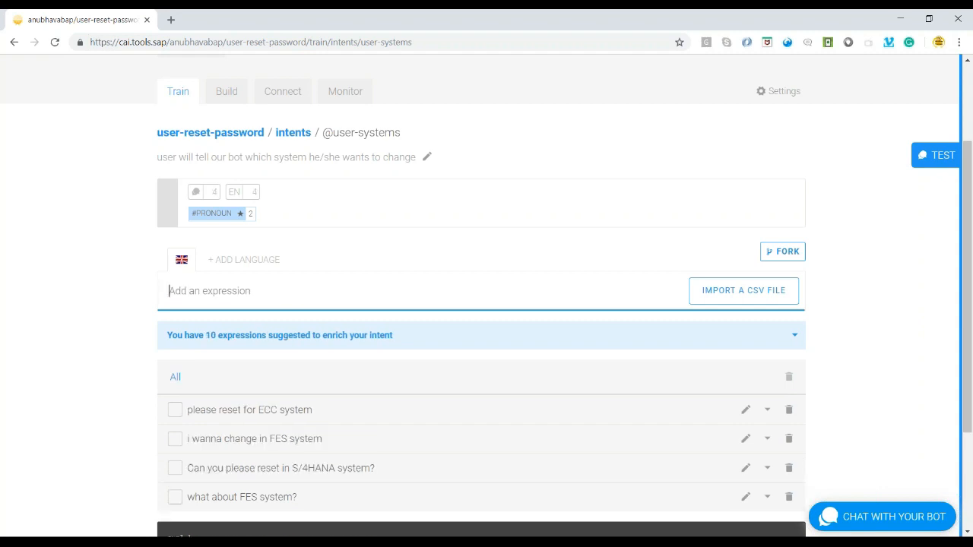
Step: Add the expressions "kindly make it for S/4HANA system" and "i want to change in FES system" to the intent
type("kindly make it for S/4HANA system")
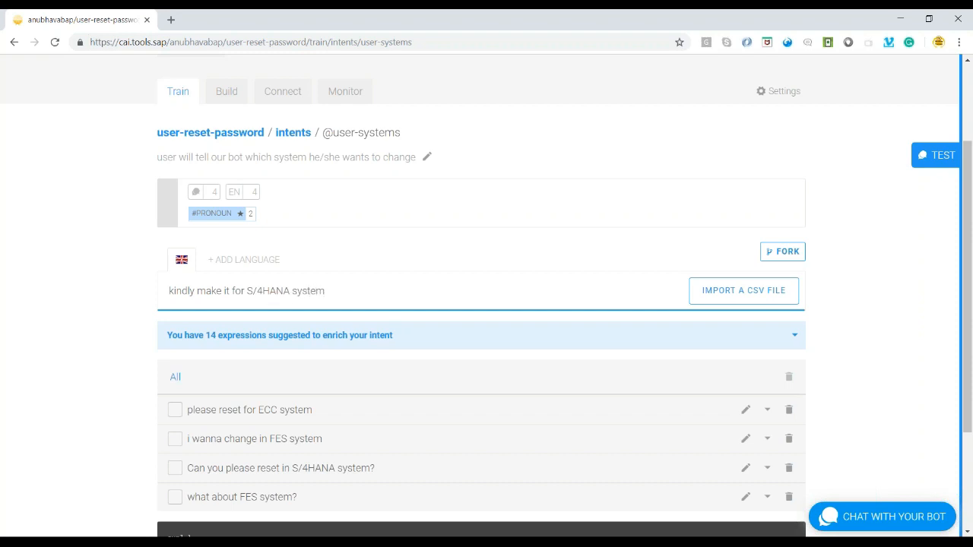
key("Return")
type("i want to change")
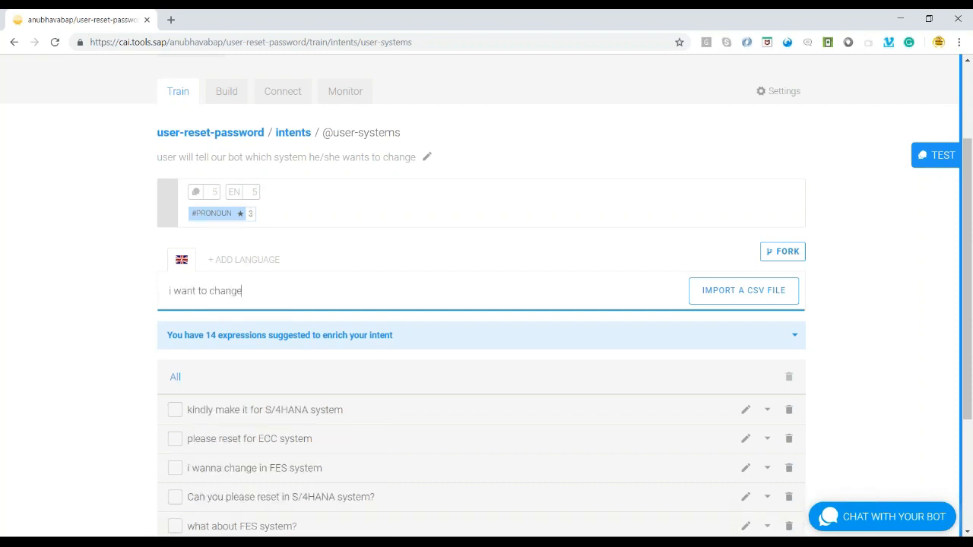
type(" in FDESES system")
key("Return")
Step: Expand the suggested expressions for the intent and select "Can I reset it on the system S / 4HANA?"
scroll(260, 298, "down", 2)
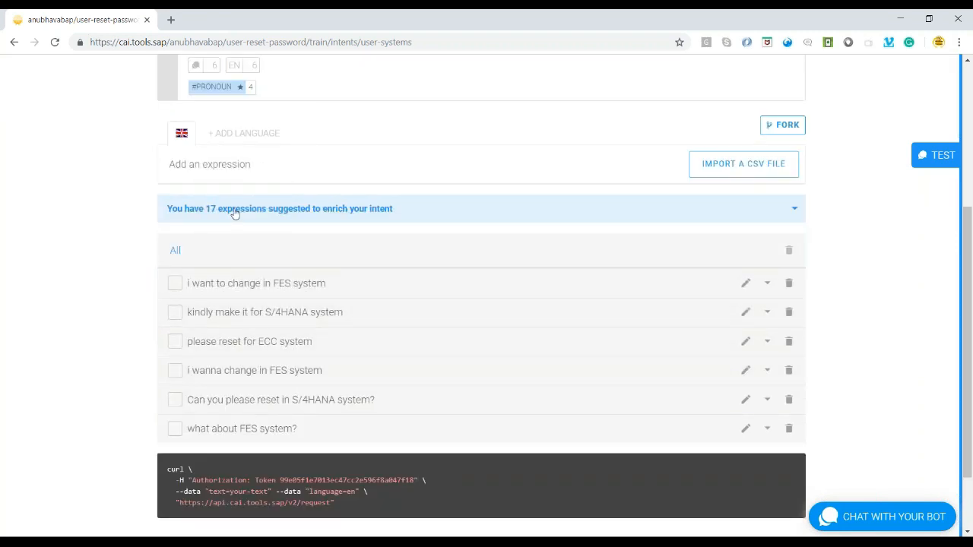
left_click(235, 213)
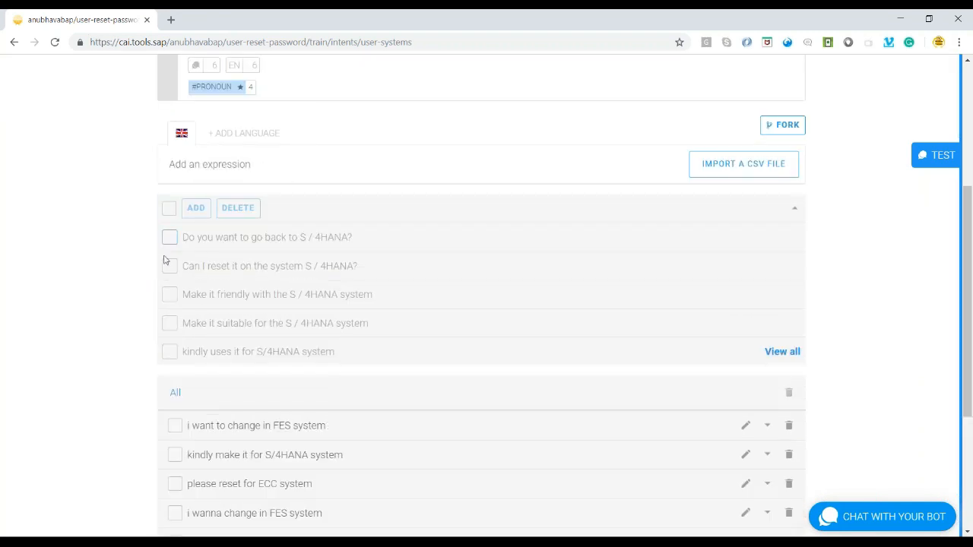
left_click(169, 266)
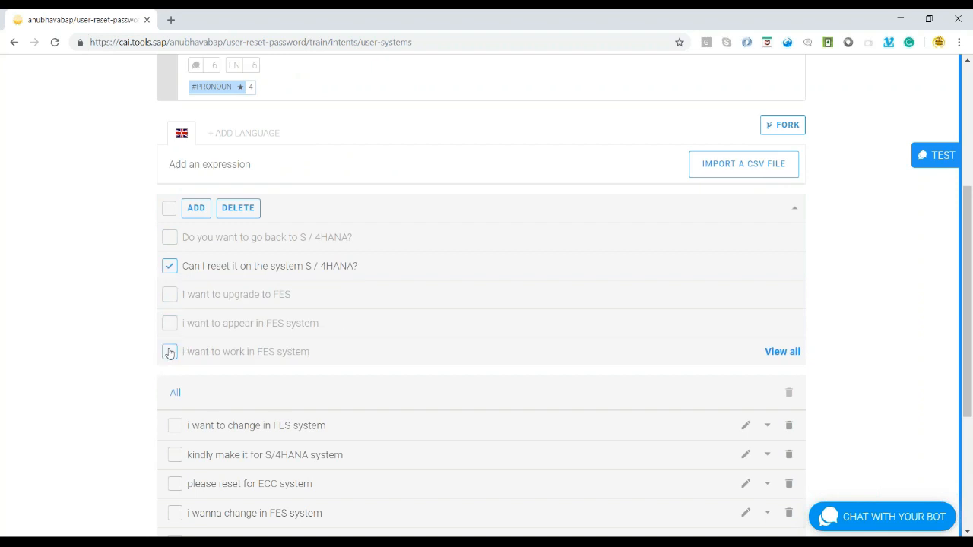
scroll(206, 380, "down", 3)
left_click(175, 300)
left_click(177, 335)
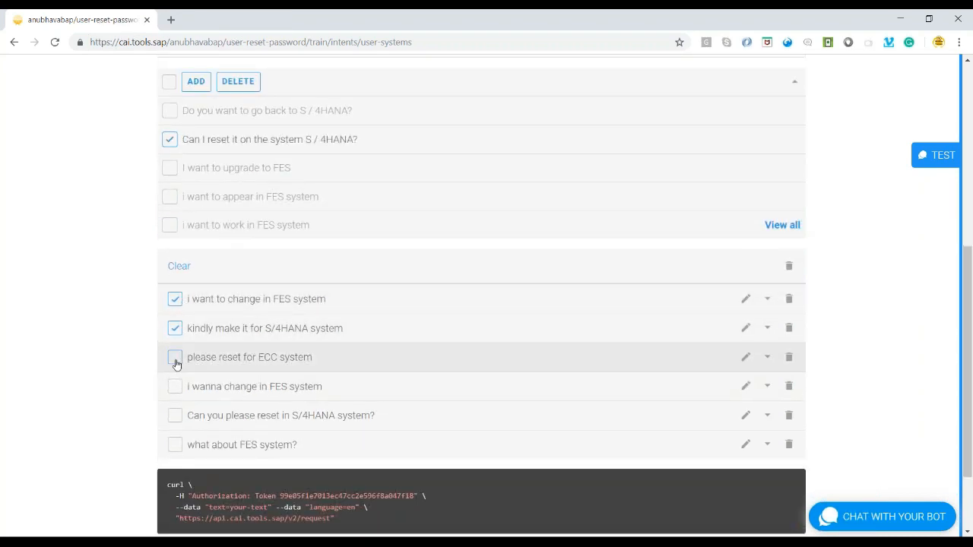
left_click(176, 330)
left_click(176, 300)
scroll(730, 226, "up", 1)
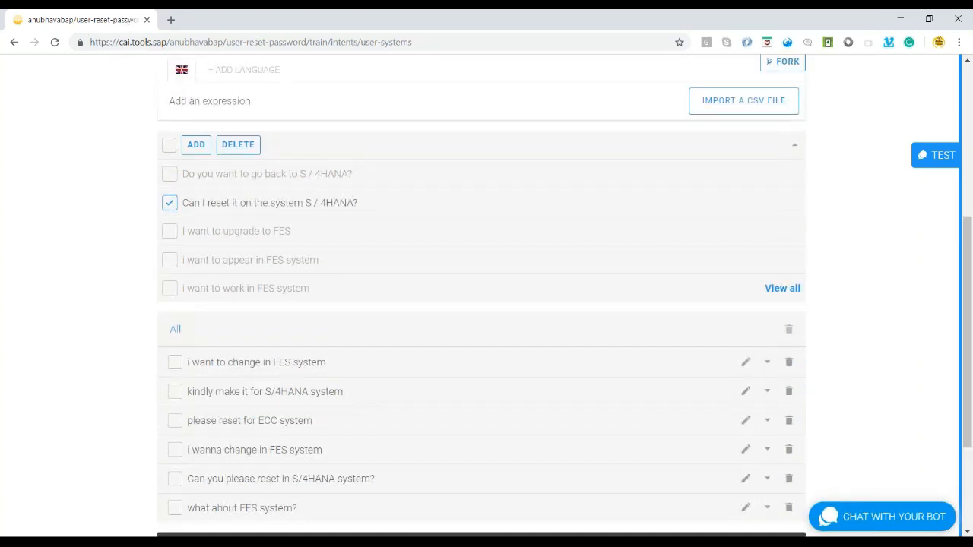
Step: Add the suggested expressions "Can I reset it on the system S / 4HANA?" and "Make it friendly with the S / 4HANA system" to the intent
left_click(199, 149)
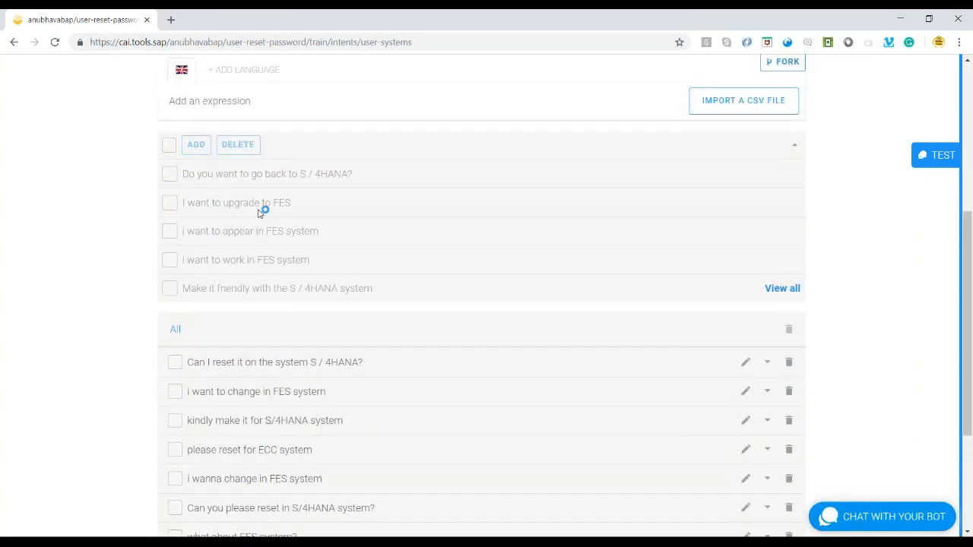
left_click(169, 290)
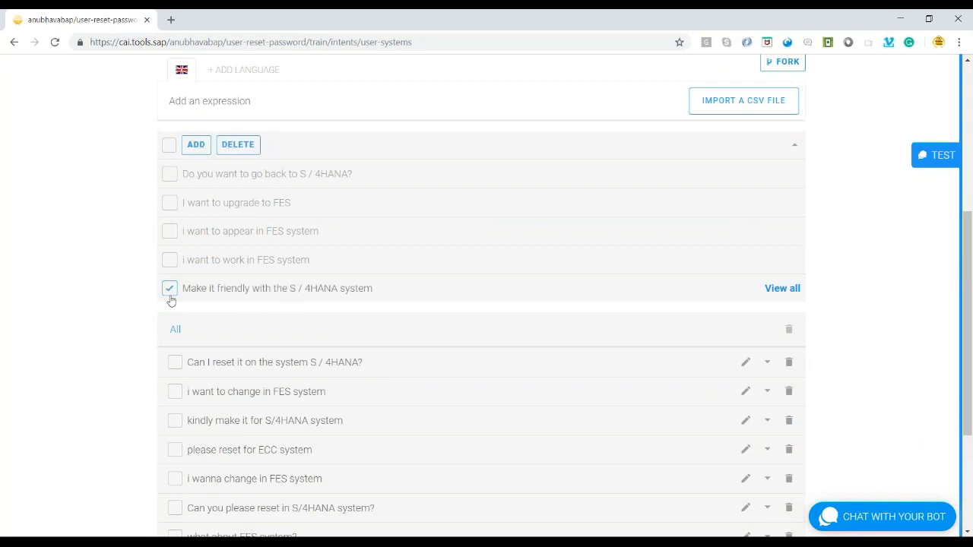
left_click(196, 144)
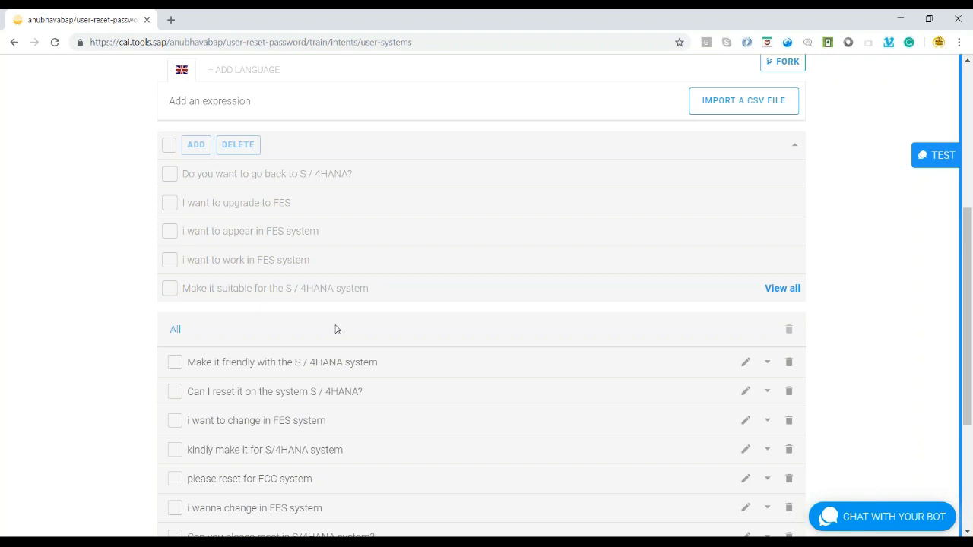
Step: Create a restricted custom entity named systemname for the bot
scroll(336, 329, "down", 2)
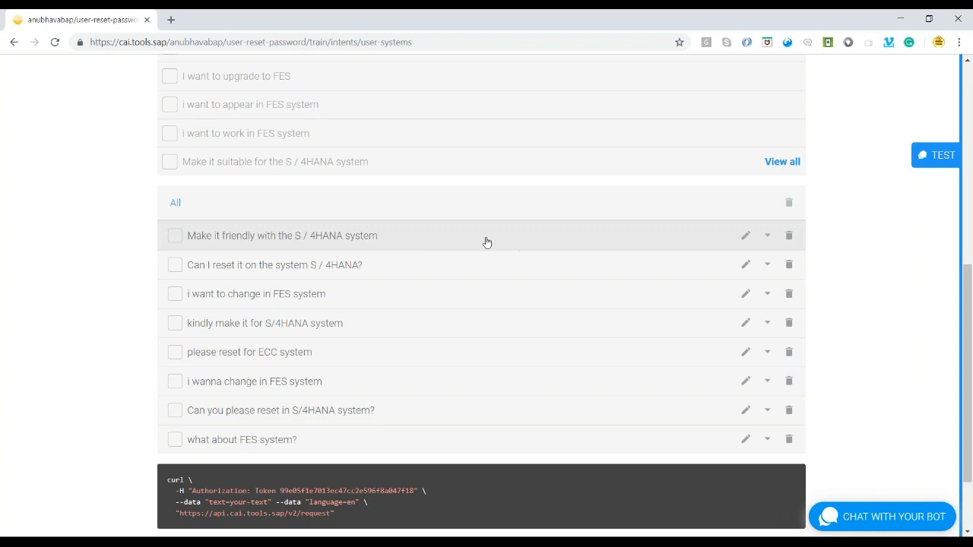
scroll(487, 241, "up", 3)
scroll(289, 197, "up", 2)
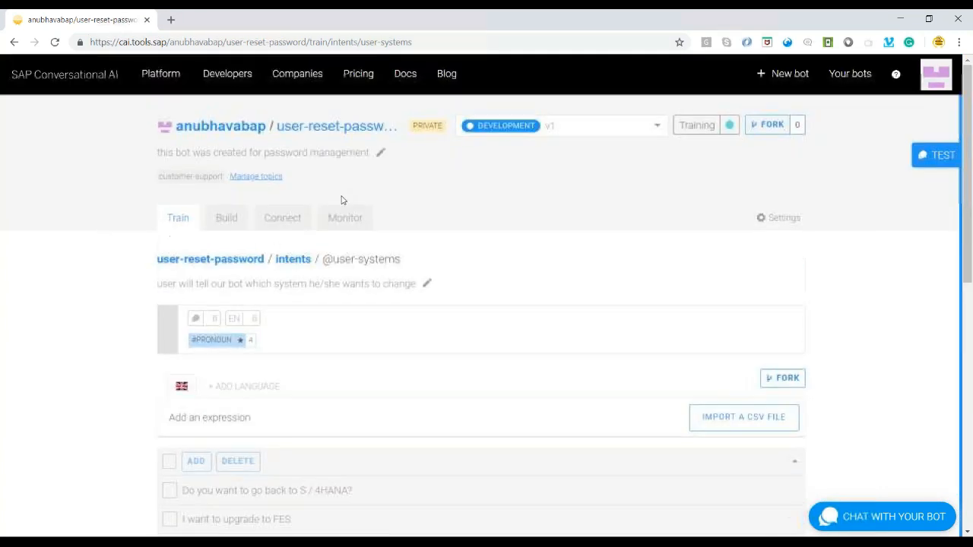
left_click(294, 257)
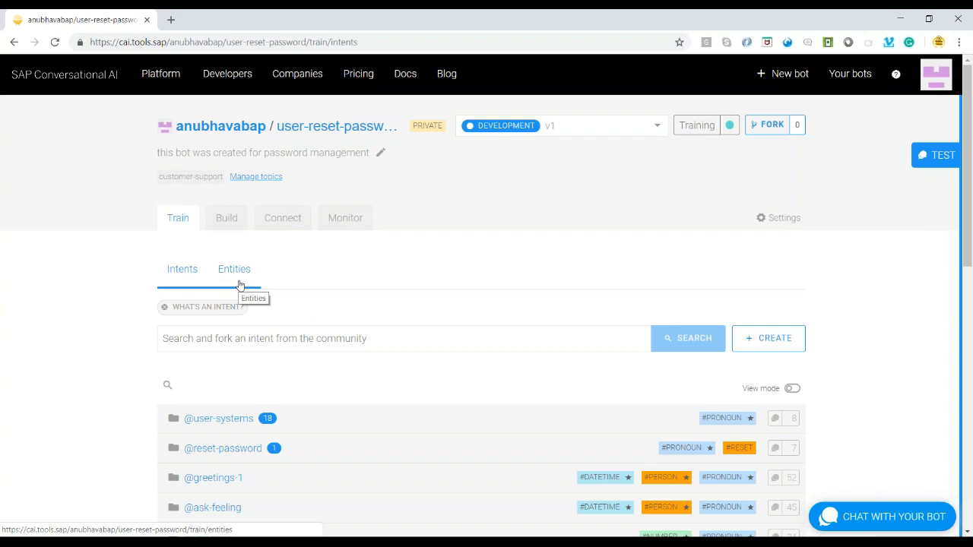
left_click(240, 283)
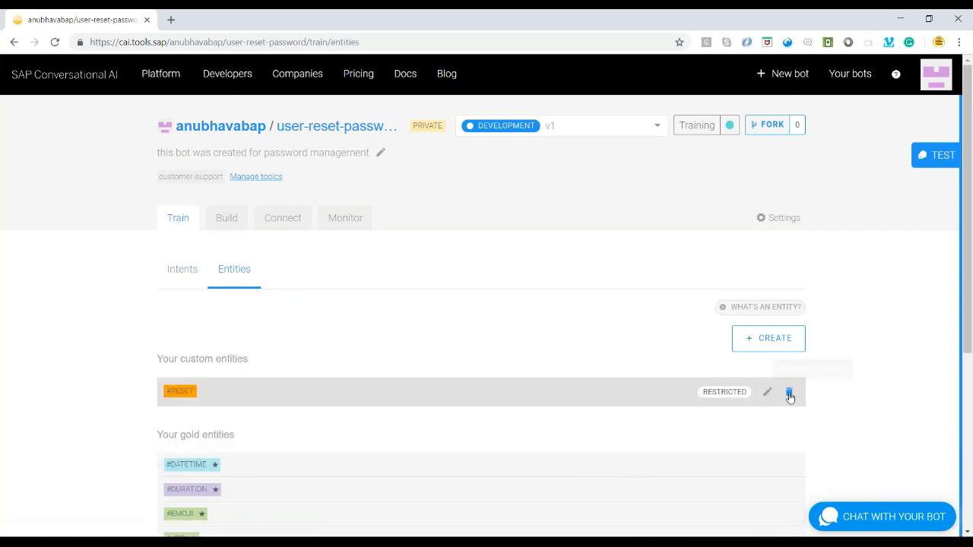
left_click(759, 344)
type("systemname")
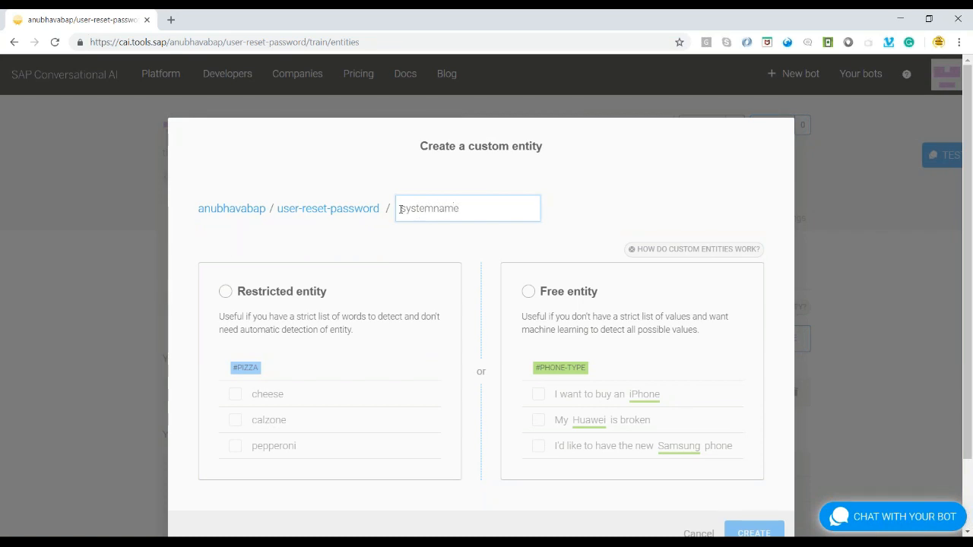
left_click(225, 291)
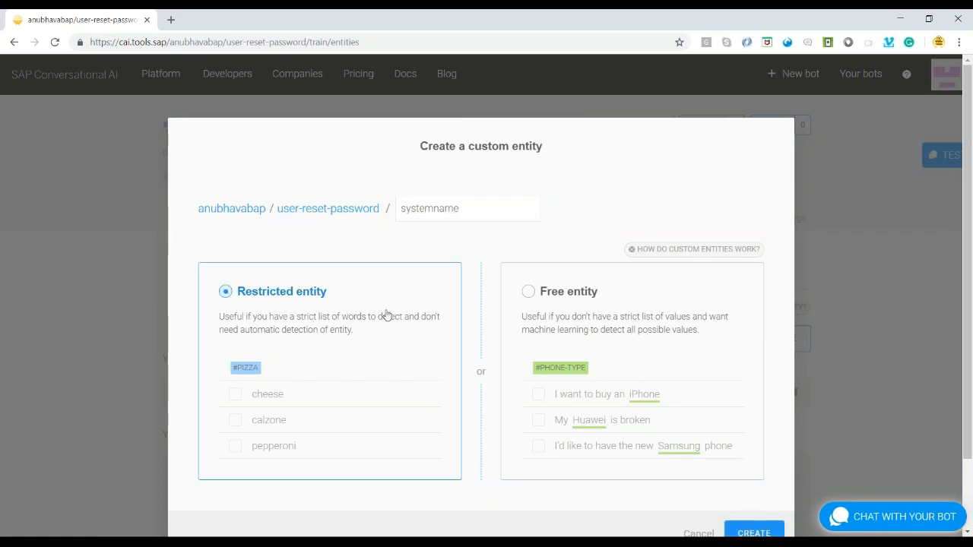
left_click(751, 532)
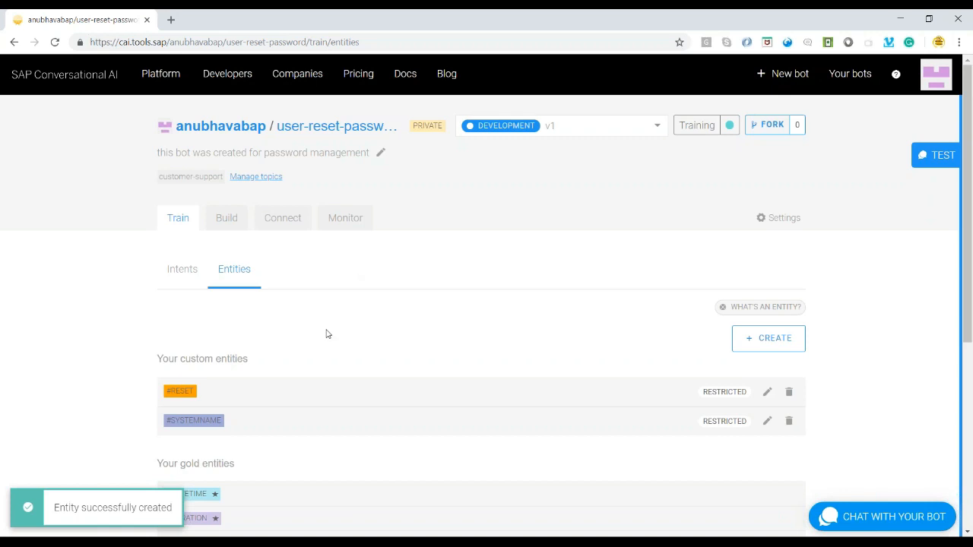
Step: Reopen the user-systems intent and tag "S / 4HANA" in "Make it friendly with the S / 4HANA system" as the systemname entity
scroll(326, 335, "down", 3)
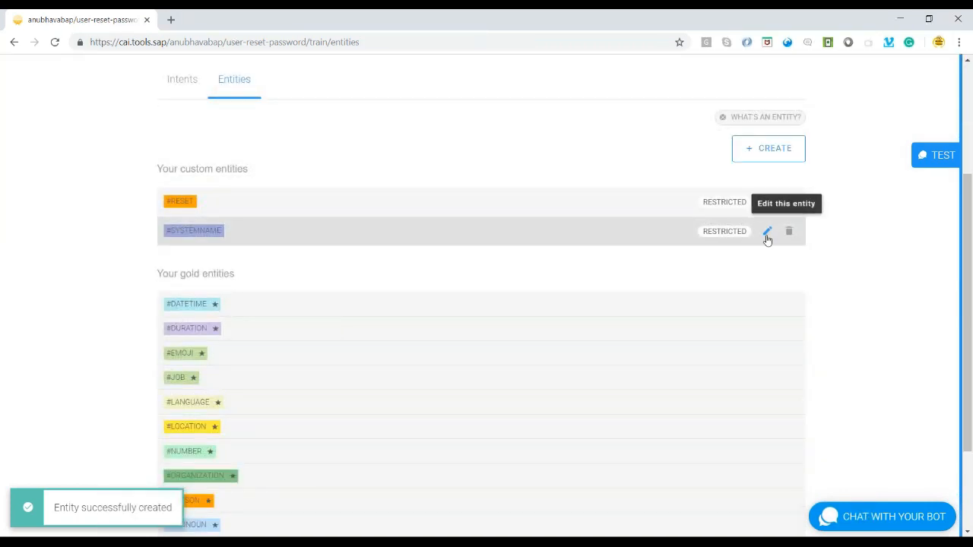
left_click(192, 90)
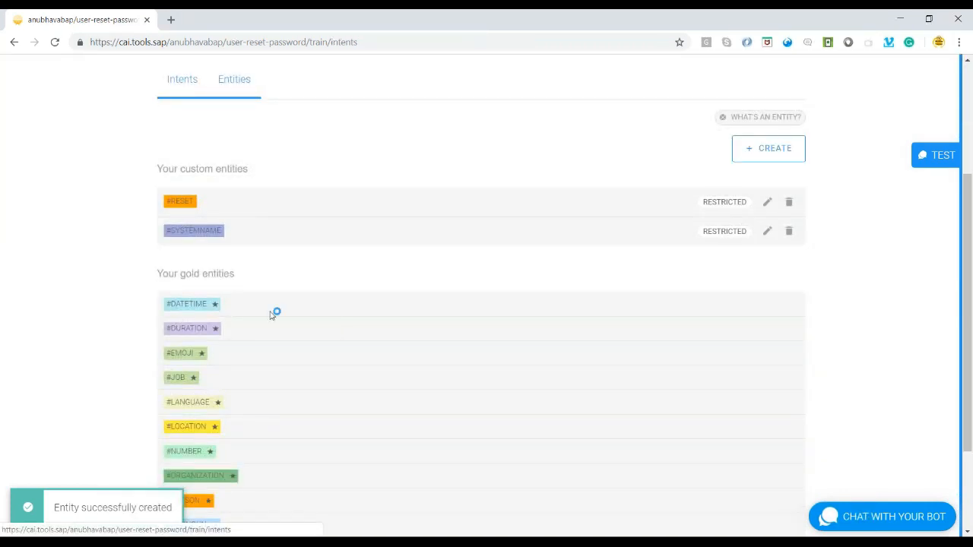
left_click(216, 229)
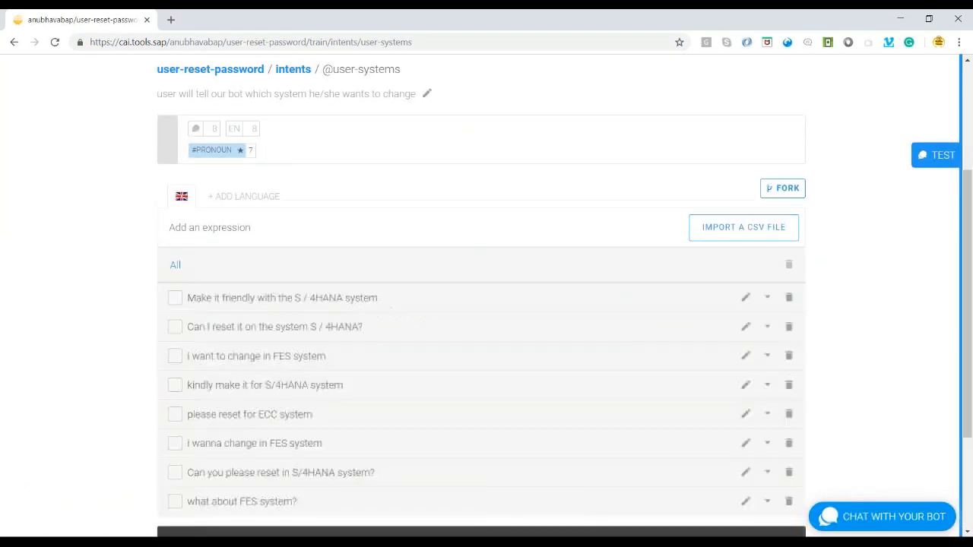
left_click(282, 302)
left_click_drag(295, 297, 344, 298)
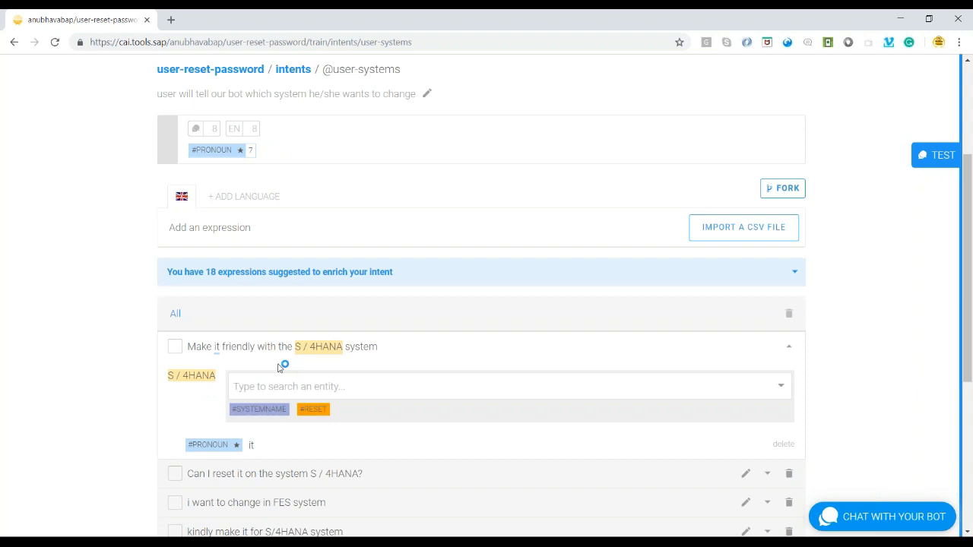
left_click(262, 409)
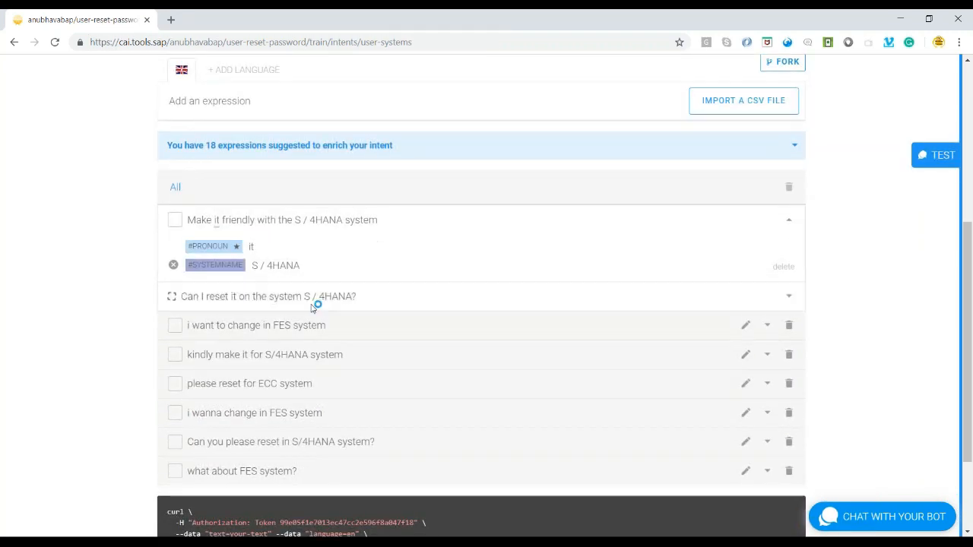
Step: Tag "S / 4HANA" in "Can I reset it on the system S / 4HANA?" and "FES" in "i want to change in FES system" as systemname
left_click_drag(310, 297, 360, 298)
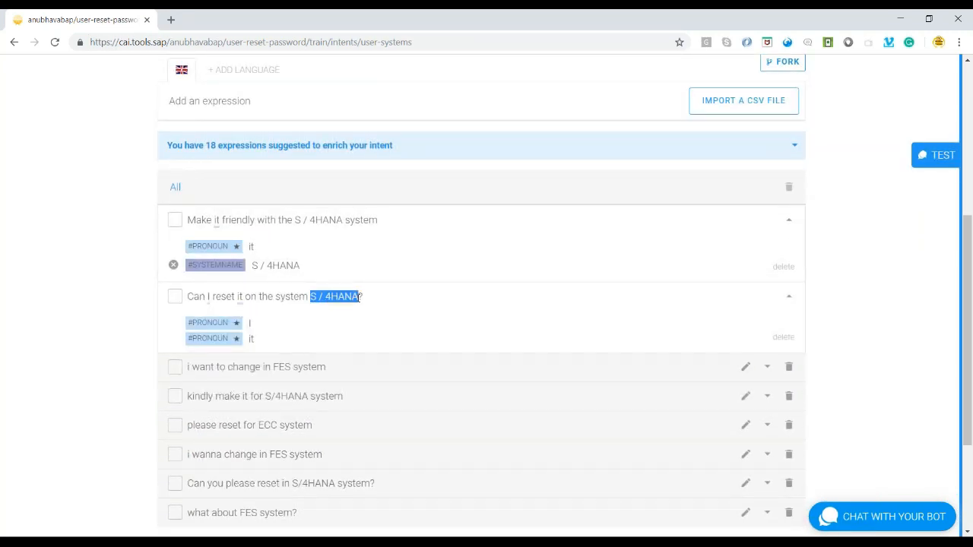
left_click(258, 358)
scroll(266, 358, "down", 1)
left_click(278, 335)
double_click(281, 325)
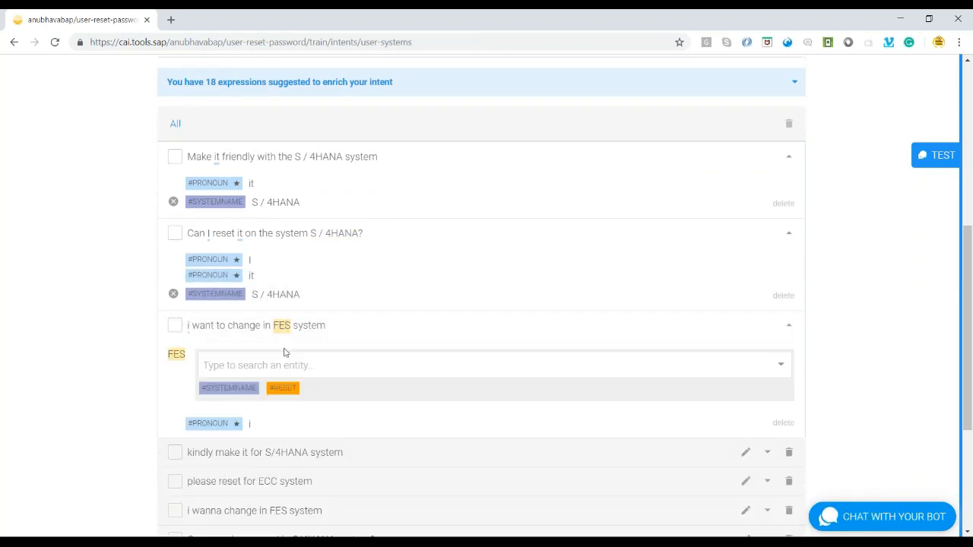
left_click(240, 389)
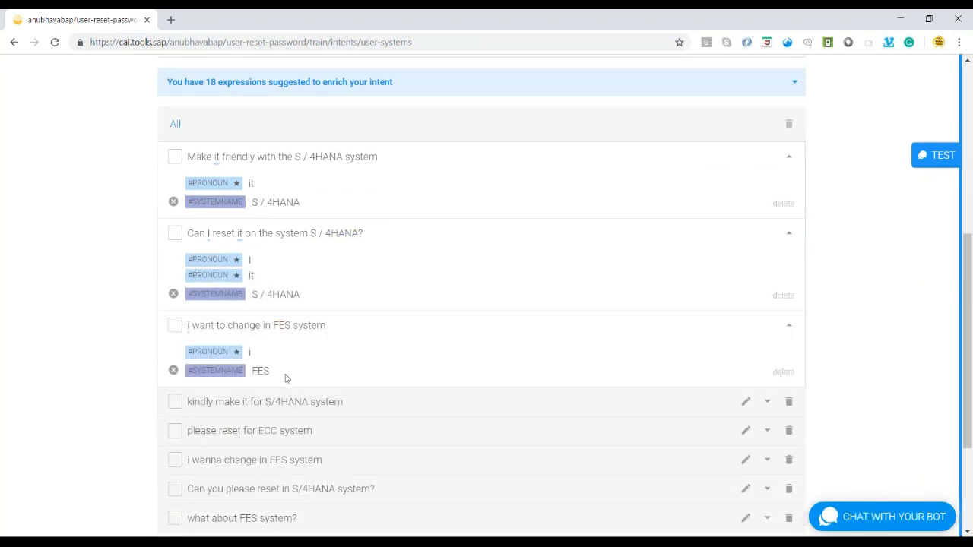
Step: Tag "S/4HANA" in the expression "kindly make it for S/4HANA system" as the systemname entity
scroll(284, 375, "down", 2)
left_click(283, 345)
double_click(293, 340)
left_click_drag(266, 339, 309, 339)
left_click(255, 403)
Step: Tag "ECC" in the expression "please reset for ECC system" as the systemname entity
left_click(263, 413)
scroll(272, 414, "down", 2)
double_click(270, 351)
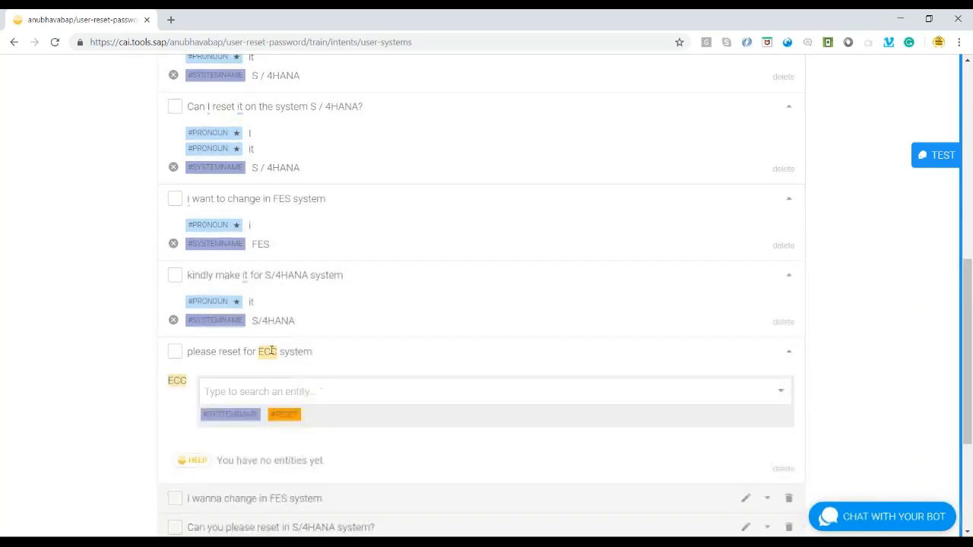
left_click_drag(259, 351, 279, 352)
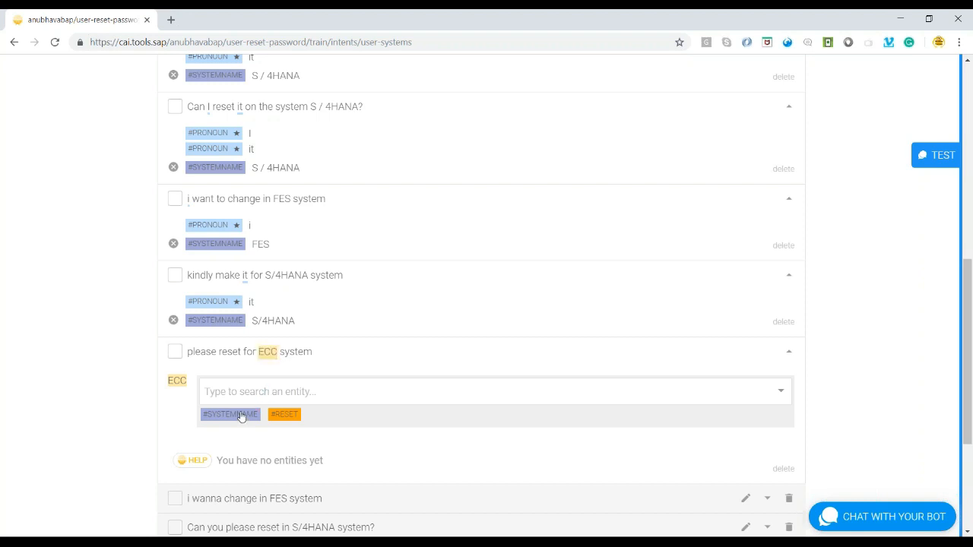
left_click(241, 415)
Step: Tag "FES" in "i wanna change in FES system" and "S/4HANA" in "Can you please reset in S/4HANA system?" as systemname
left_click(279, 413)
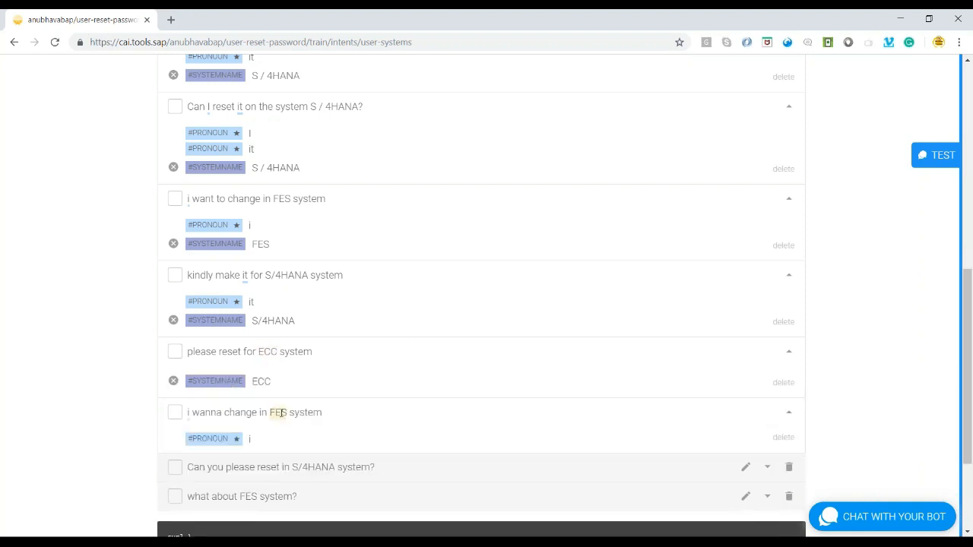
double_click(278, 413)
left_click(245, 479)
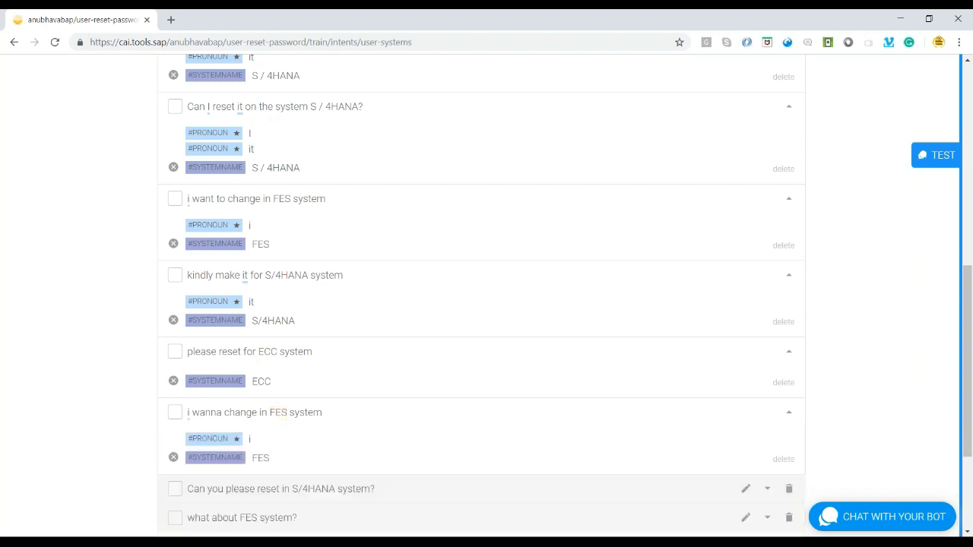
scroll(265, 417, "down", 2)
double_click(306, 362)
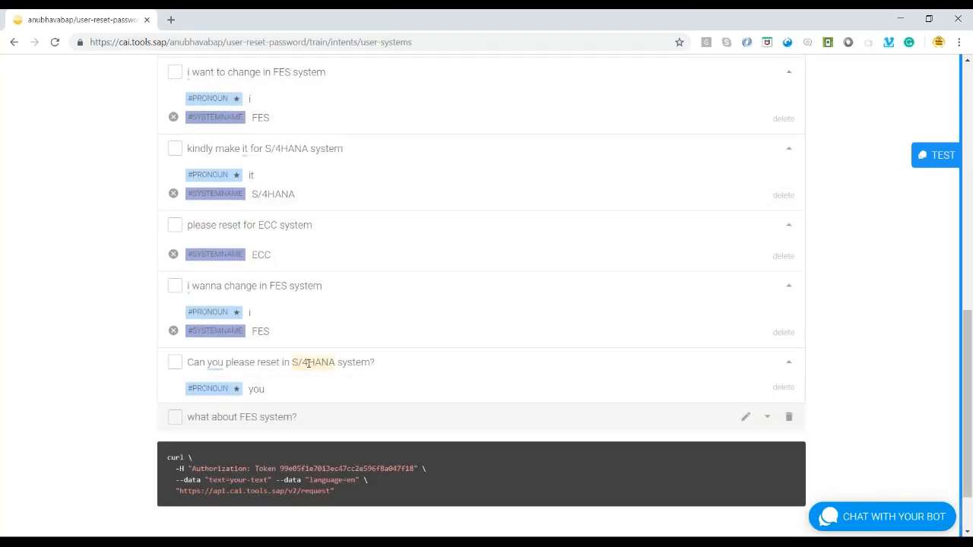
left_click(260, 428)
Step: Tag "FES" in the expression "what about FES system?" as the systemname entity
scroll(261, 428, "down", 2)
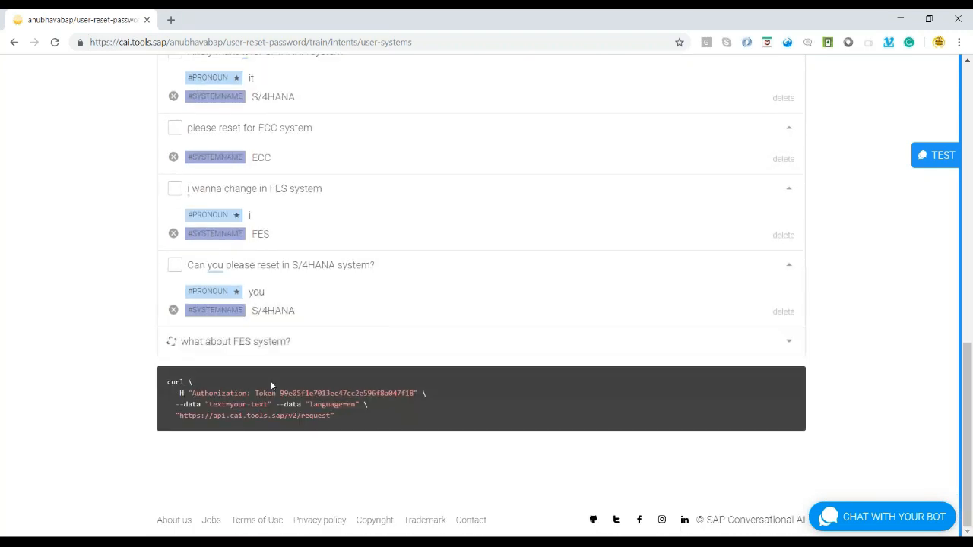
double_click(254, 342)
left_click(250, 411)
Step: Leave the intent, open the reset-password skill, check its trigger condition and bring up its requirements
scroll(370, 373, "up", 10)
scroll(486, 304, "up", 3)
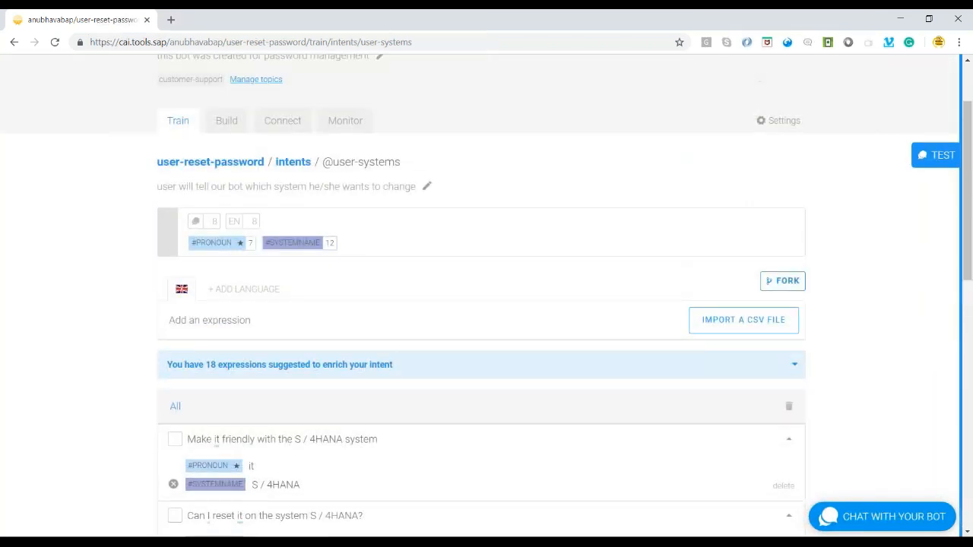
left_click(293, 162)
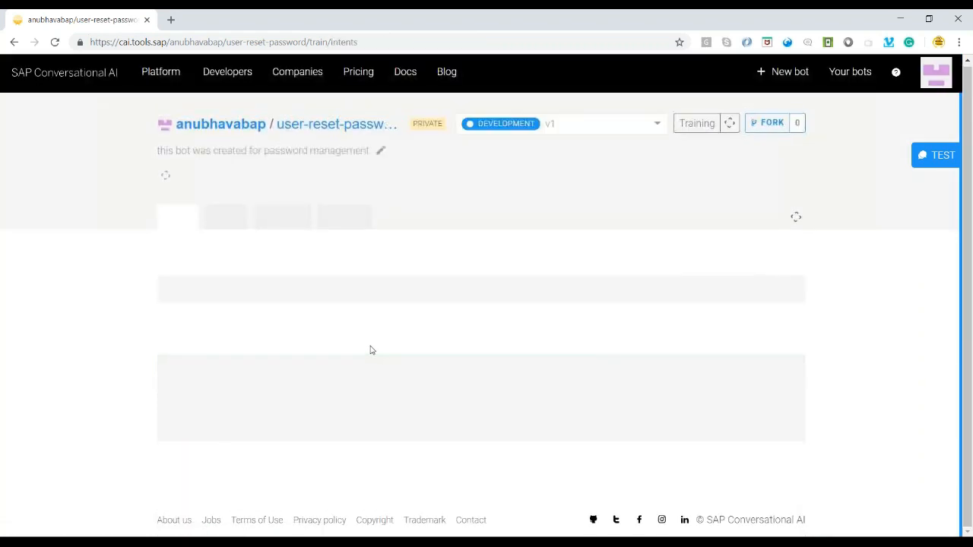
scroll(370, 343, "down", 2)
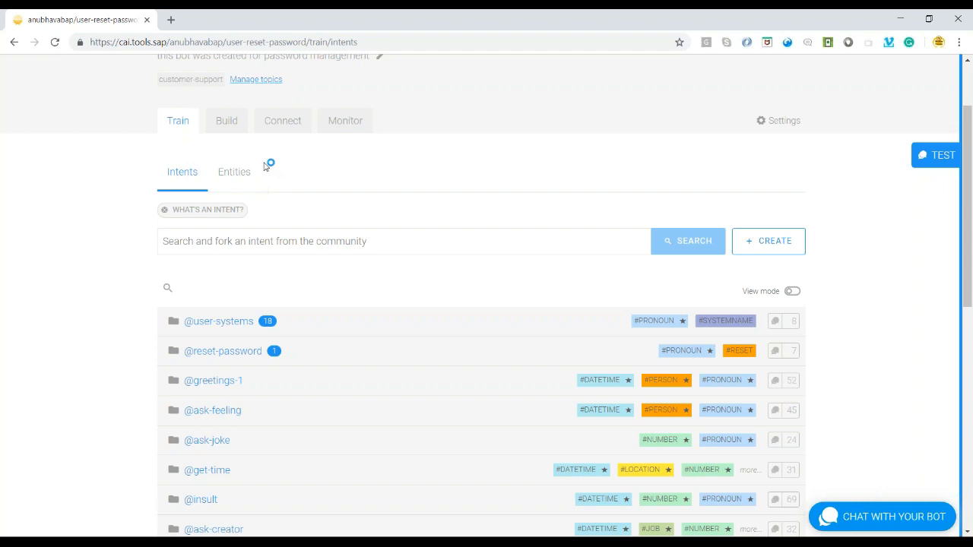
left_click(228, 122)
left_click(619, 432)
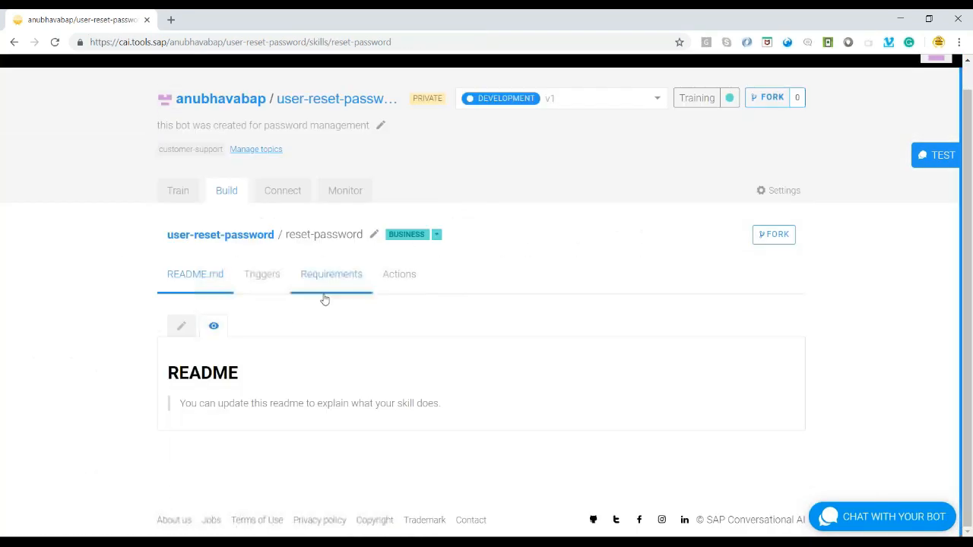
left_click(269, 275)
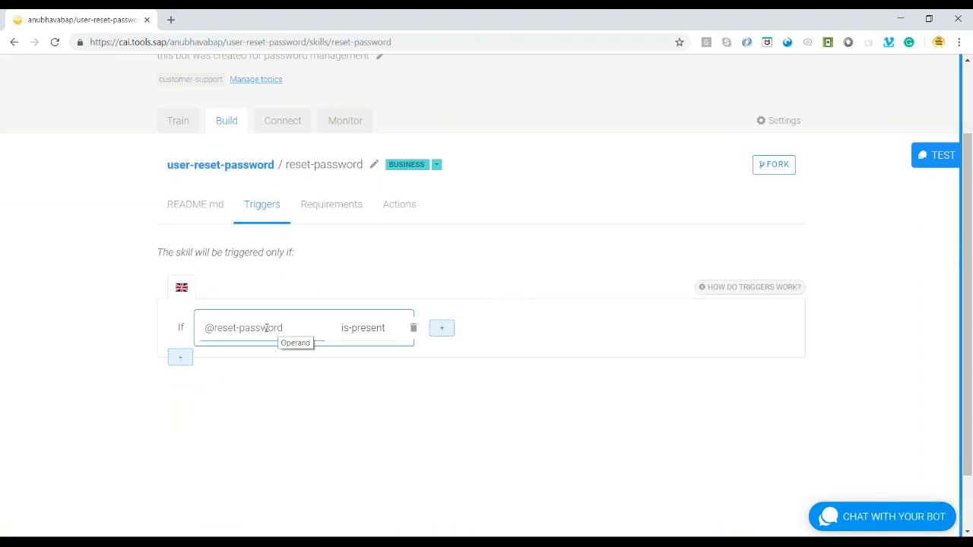
left_click(313, 214)
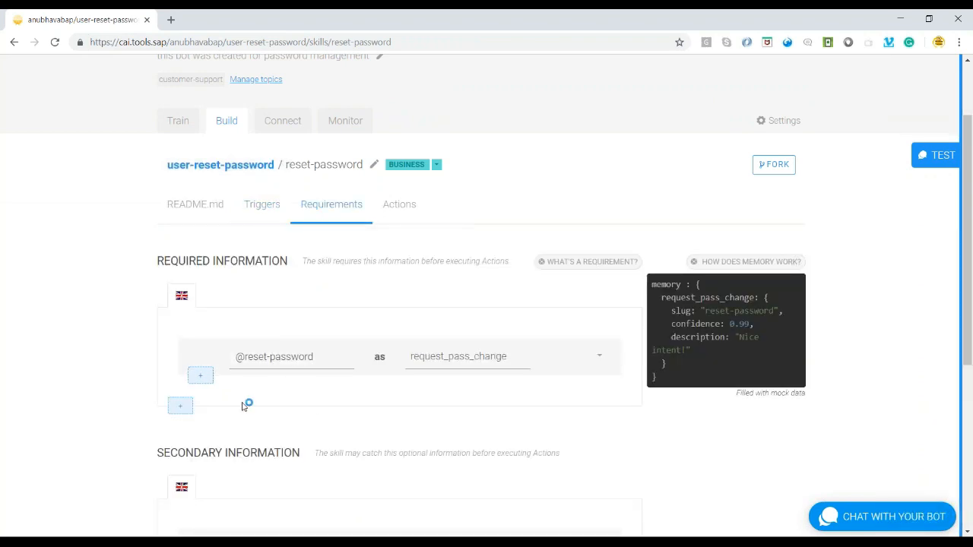
left_click(186, 408)
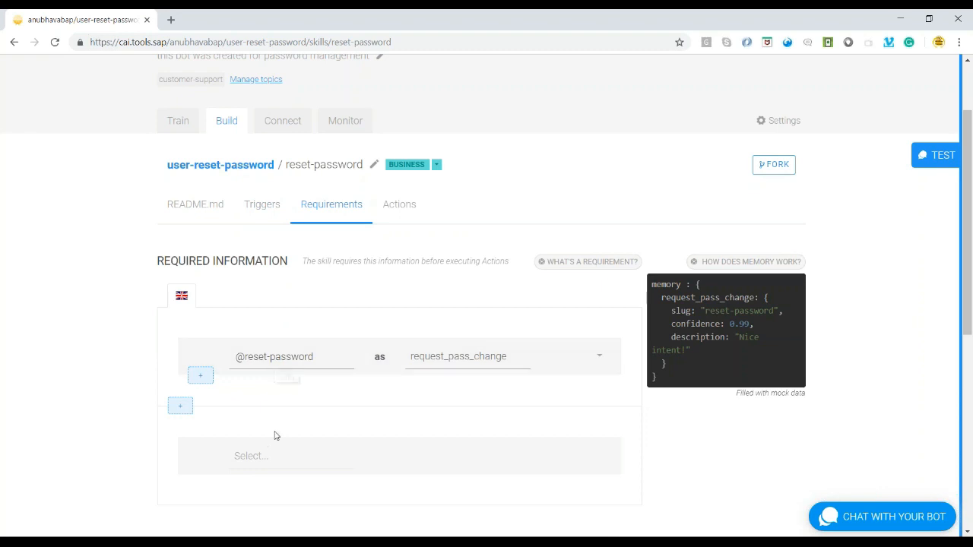
left_click(274, 456)
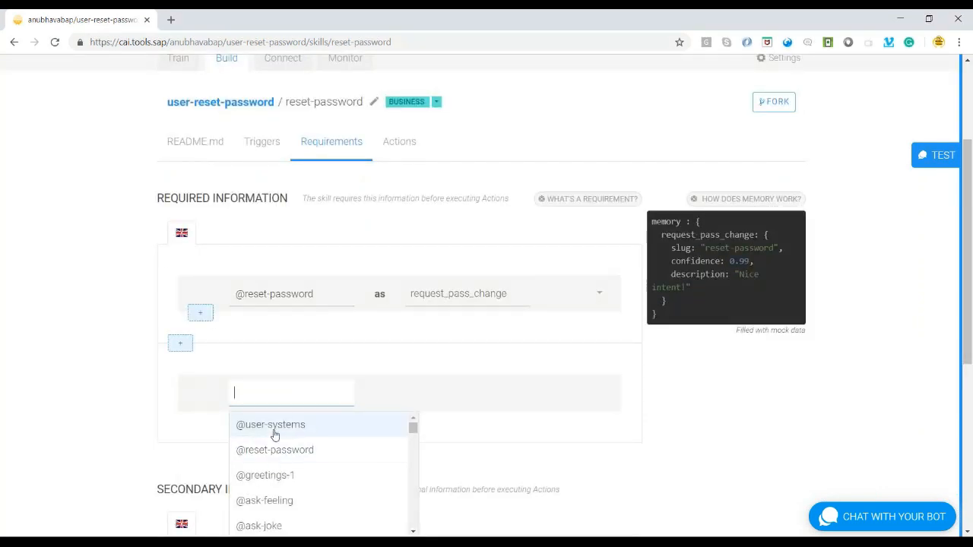
left_click(273, 436)
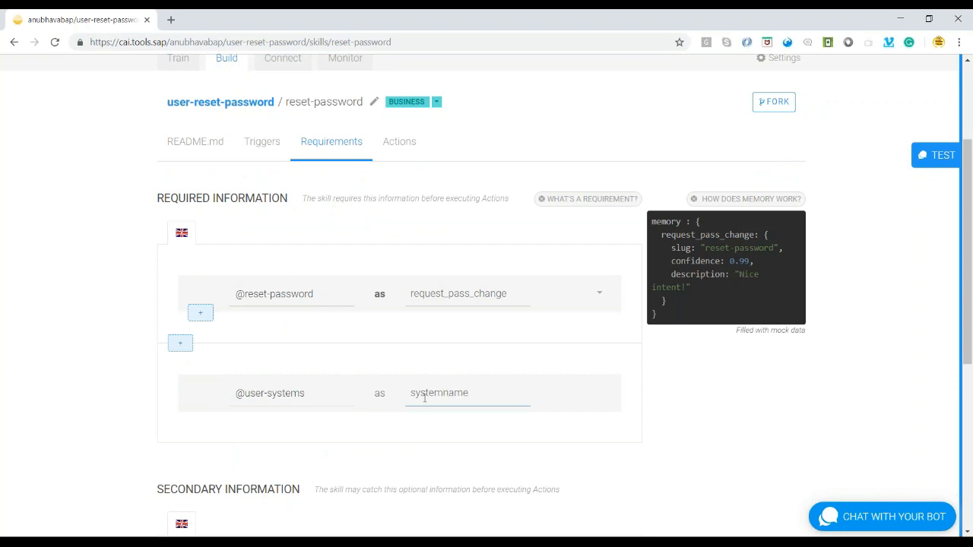
left_click(544, 402)
left_click(499, 391)
key("Return")
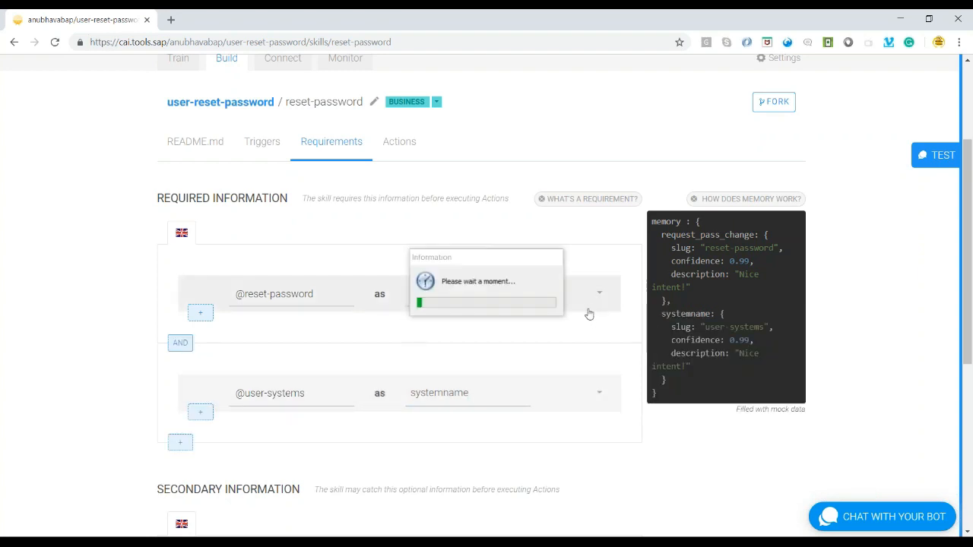
left_click(600, 294)
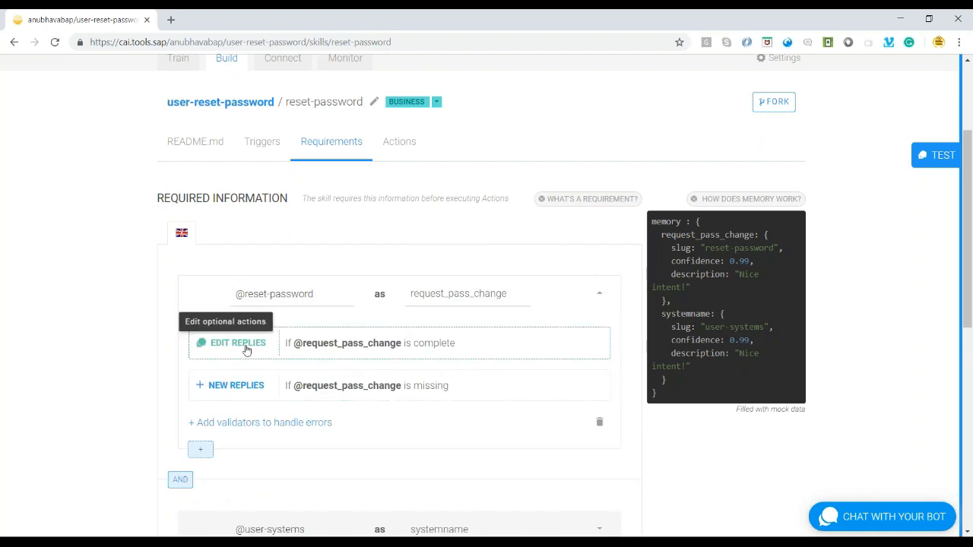
scroll(288, 395, "down", 2)
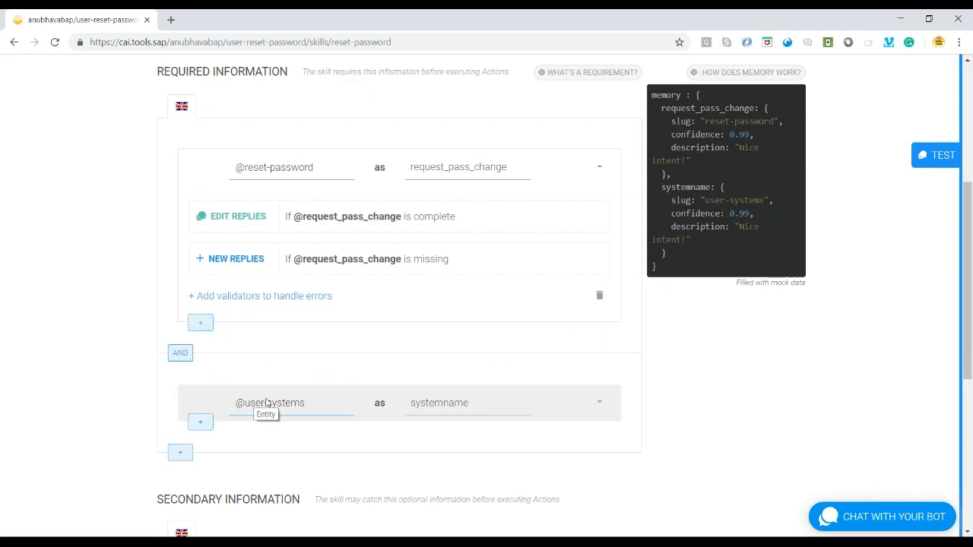
scroll(326, 327, "up", 2)
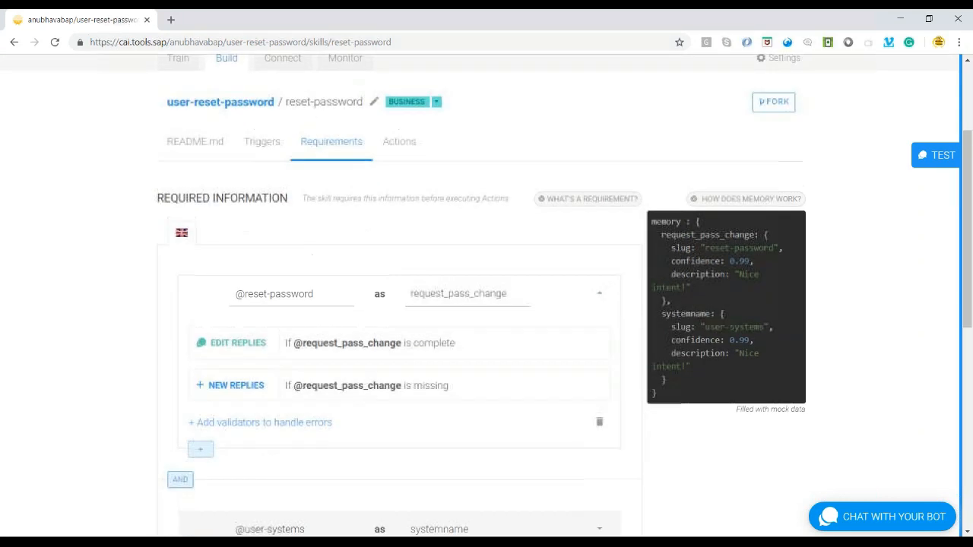
Step: Add a new message group to the skill's actions and check the available conversation update options
left_click(402, 151)
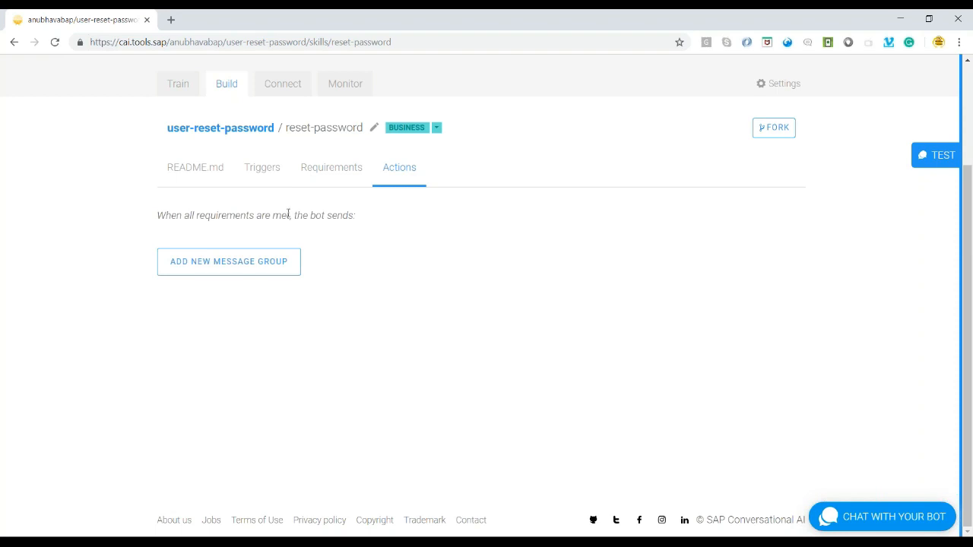
left_click(292, 272)
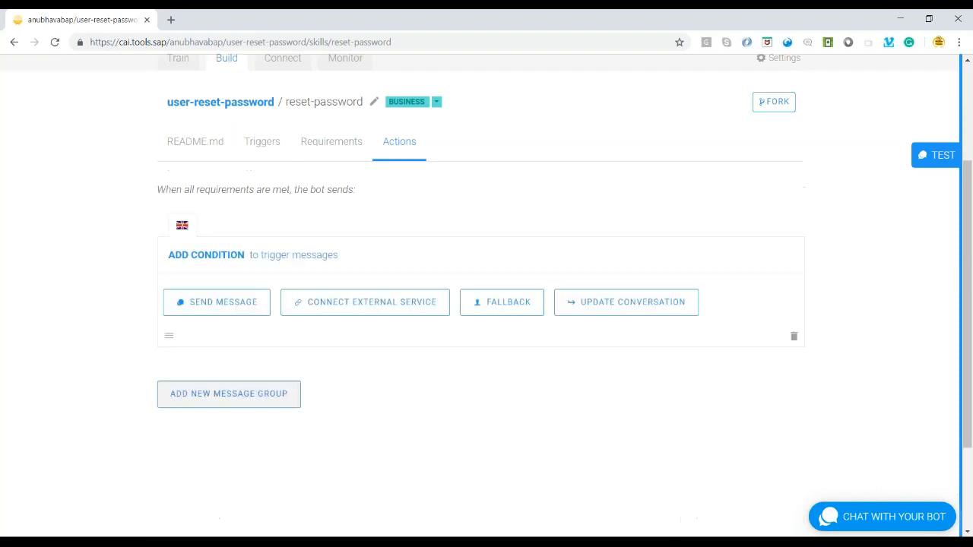
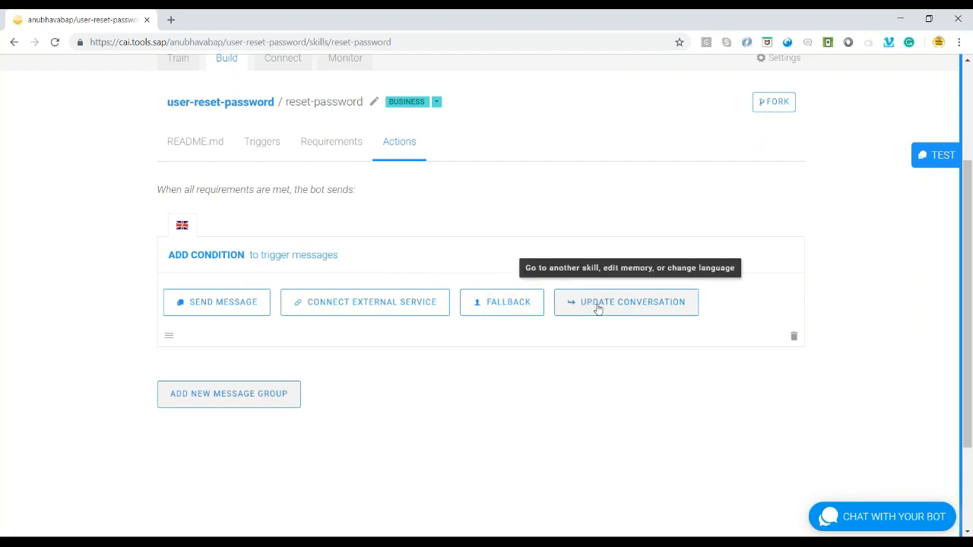
left_click(598, 309)
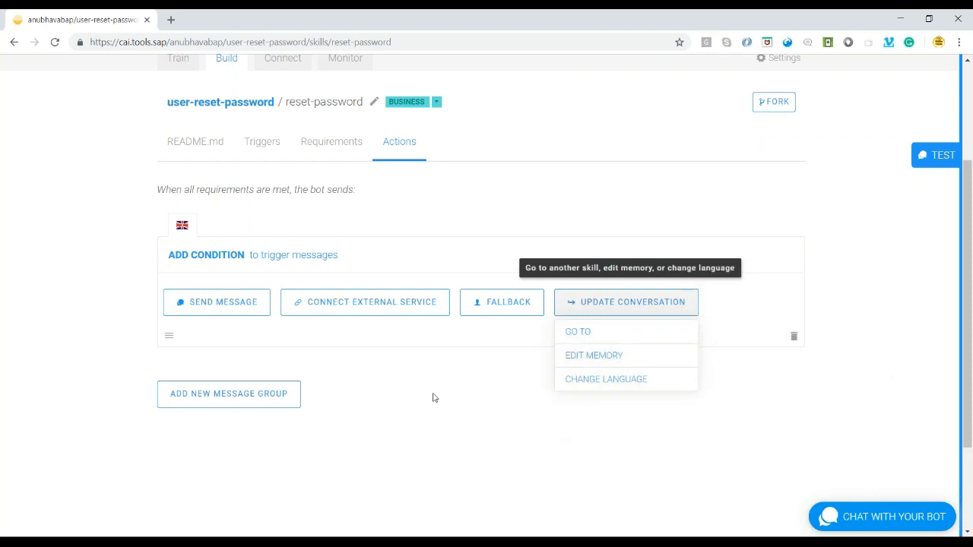
left_click(409, 382)
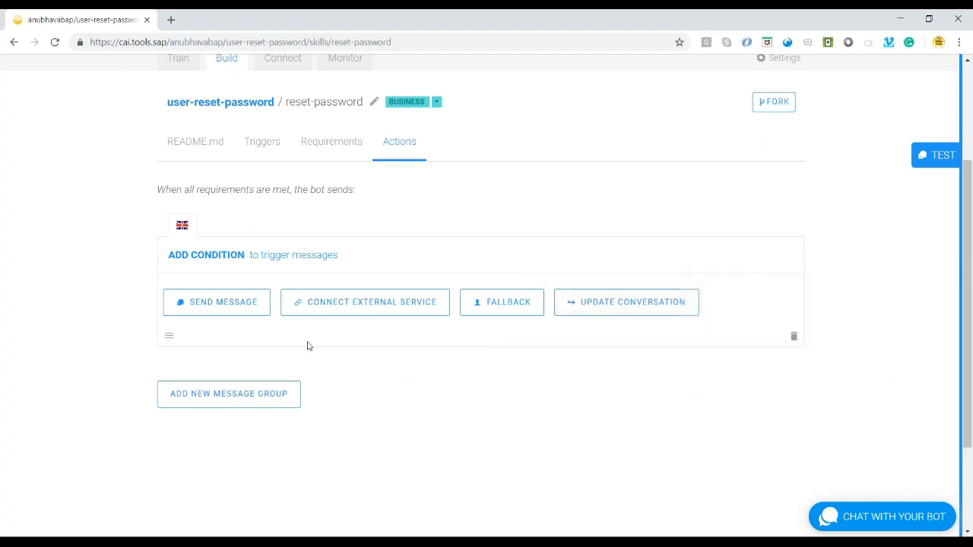
Step: Add a card message with the title "Click here to reset" and the subtitle "Link to Reset"
left_click(215, 304)
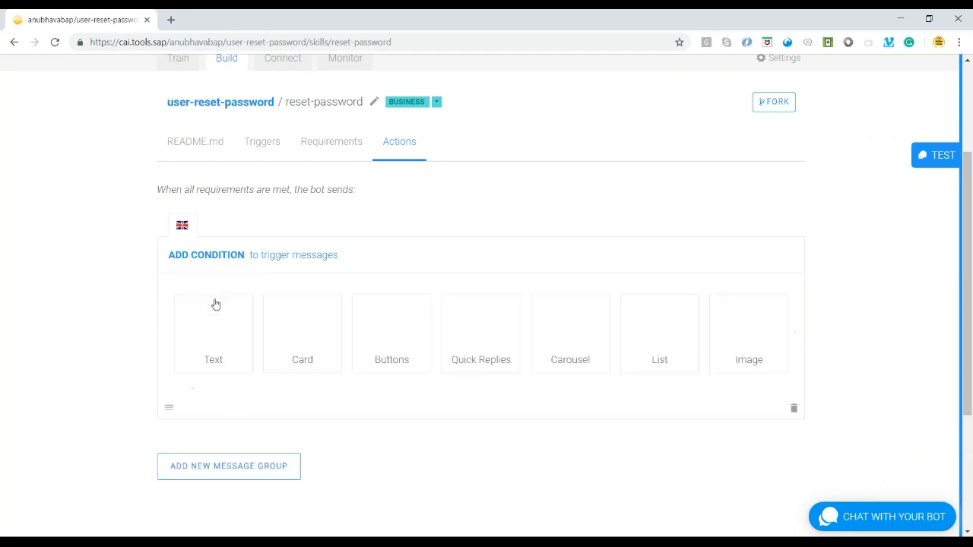
left_click(313, 338)
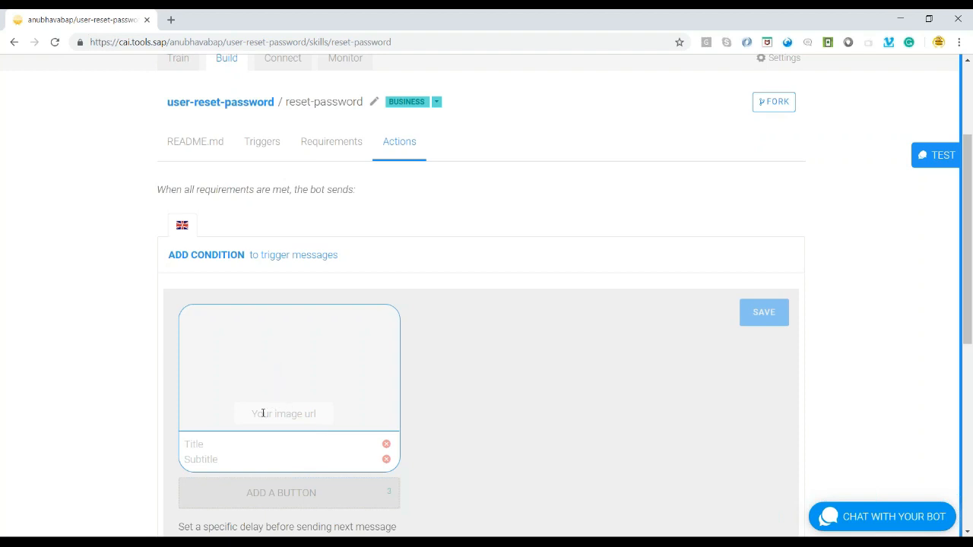
scroll(225, 451, "down", 2)
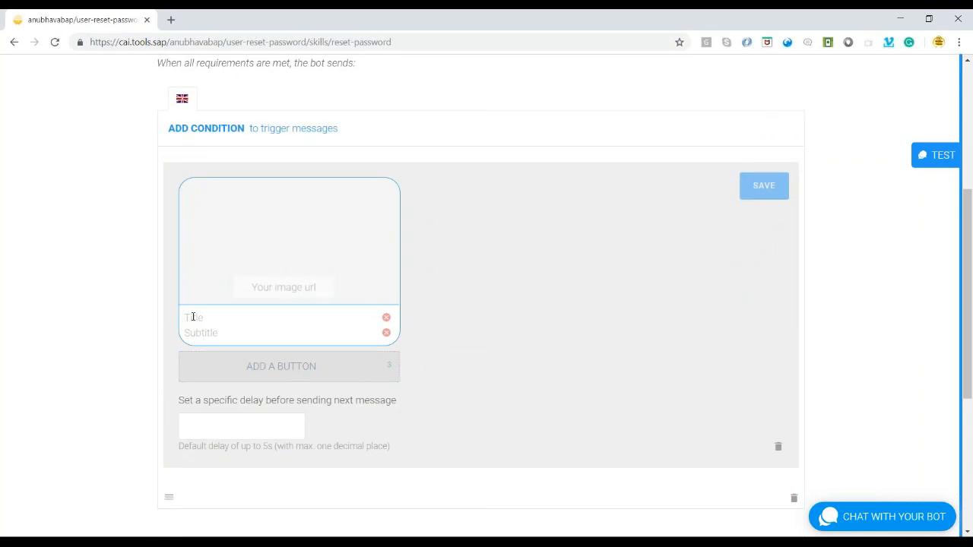
type("Cl")
type("Link to Reset")
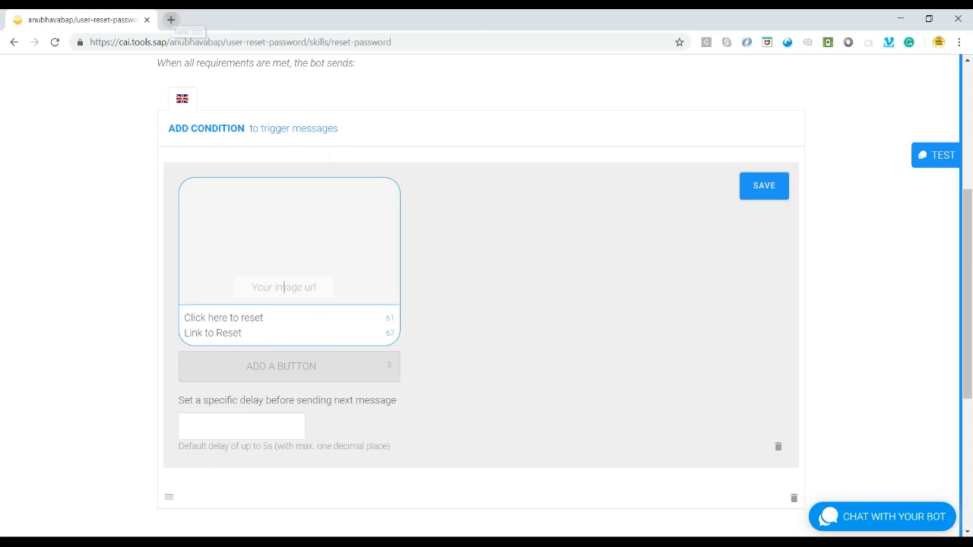
Step: Search Google Images in a new browser tab for security images, and refine the query to "security logo"
left_click(171, 19)
type("secu")
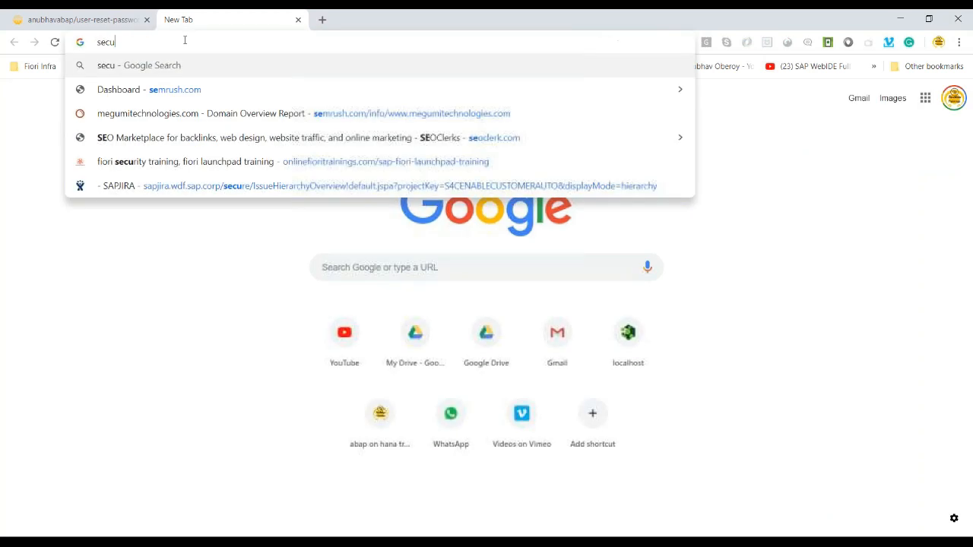
type("rity im")
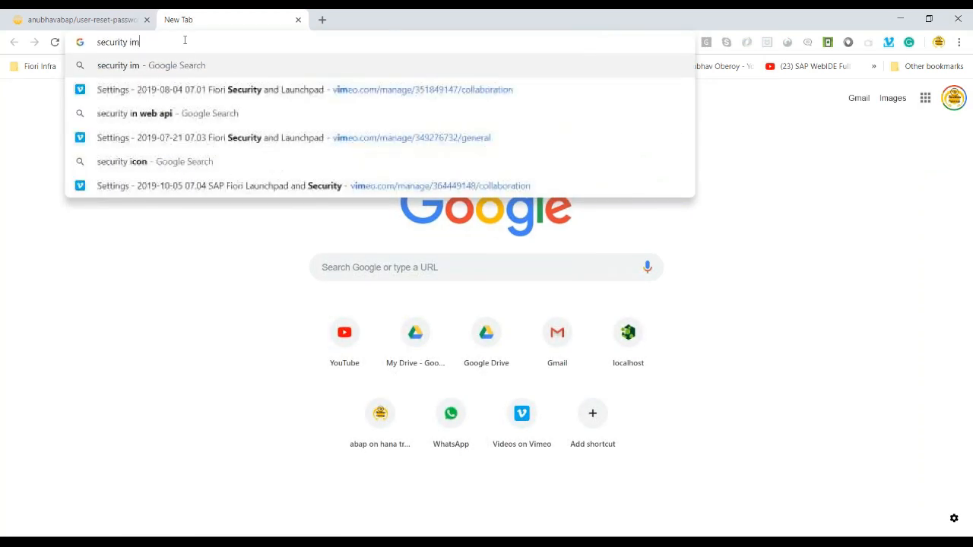
type("age")
key("Return")
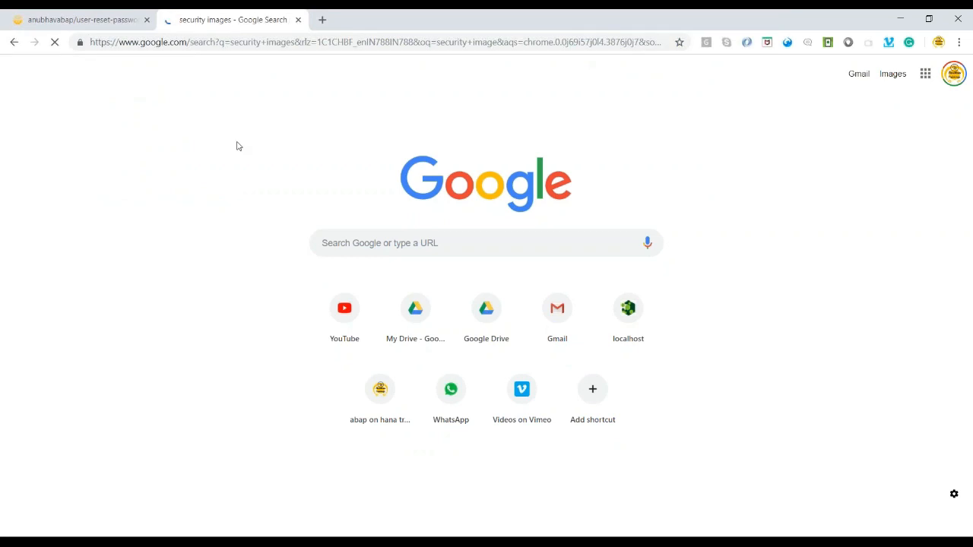
left_click(161, 120)
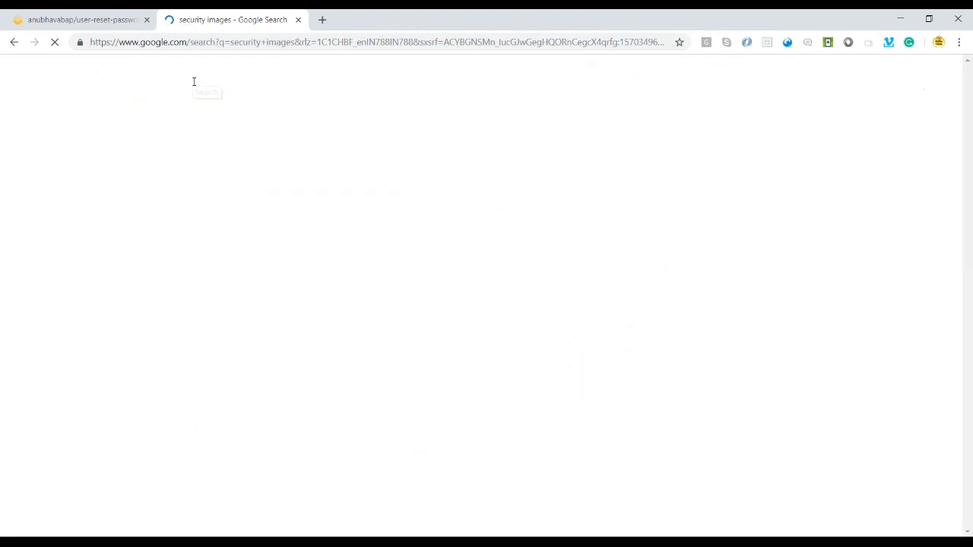
double_click(194, 82)
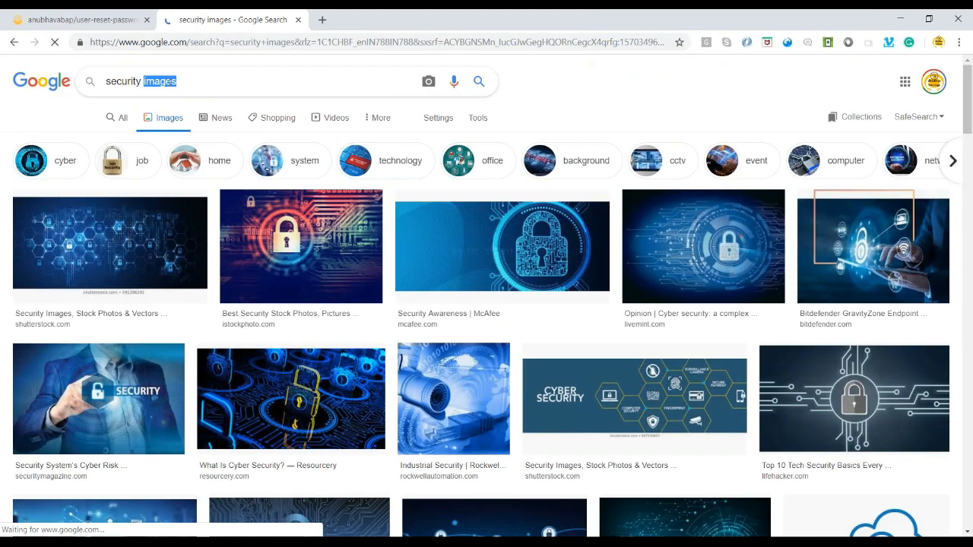
type("logo")
key("Return")
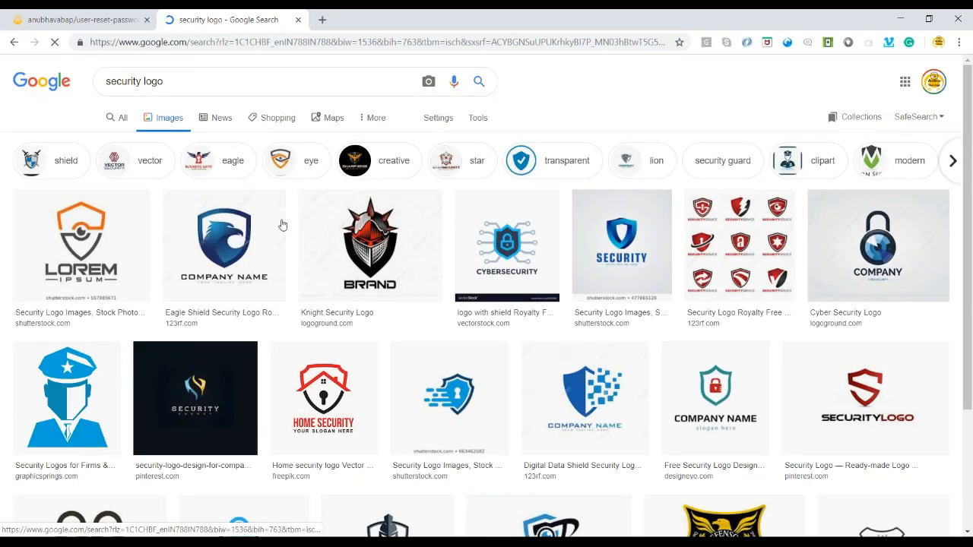
Step: Copy the image address of the cybersecurity shield logo and paste it as the card's image URL
left_click(523, 245)
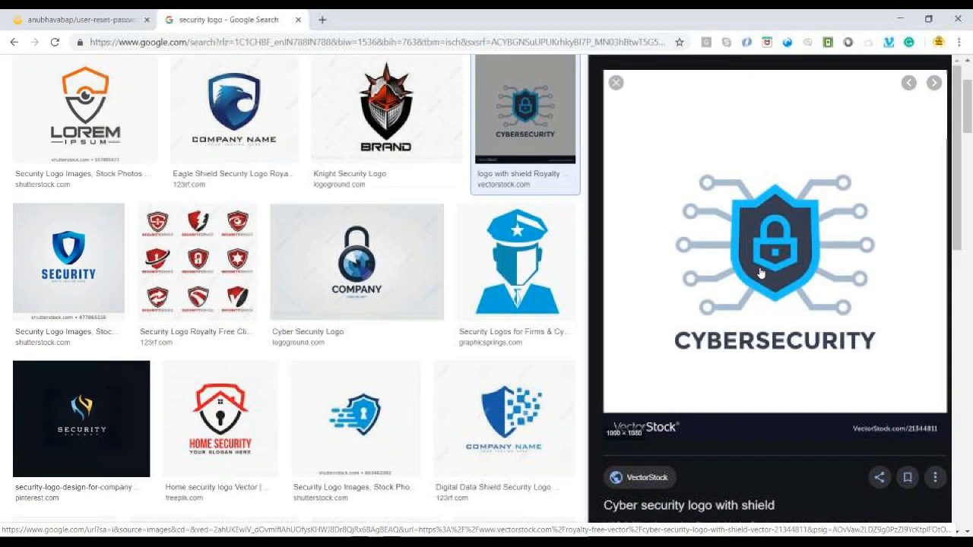
right_click(751, 269)
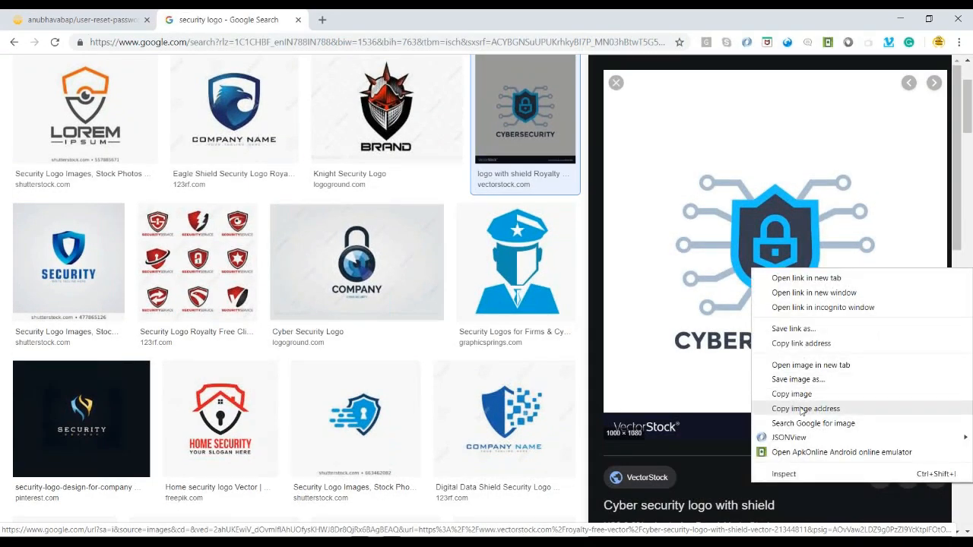
left_click(805, 409)
left_click(83, 20)
left_click(282, 286)
key("ctrl+v")
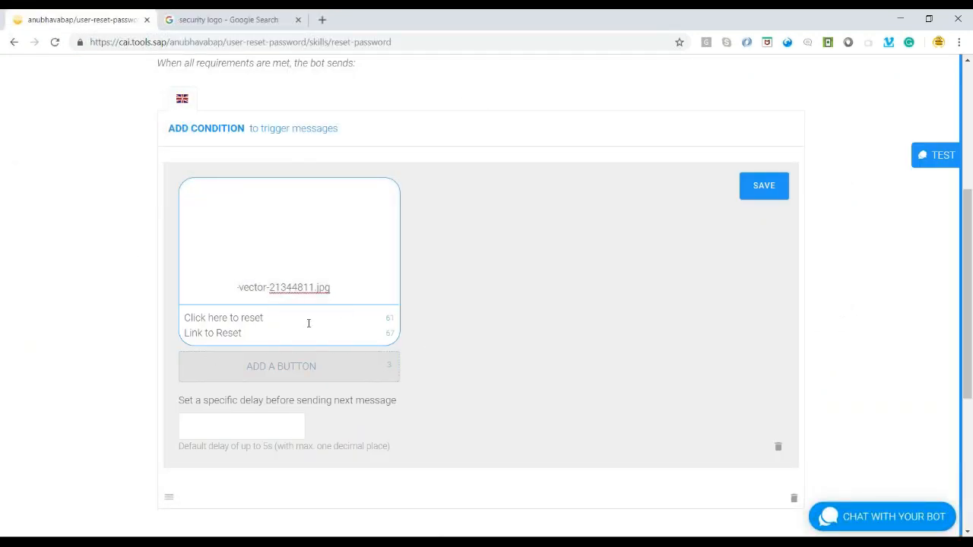
double_click(312, 287)
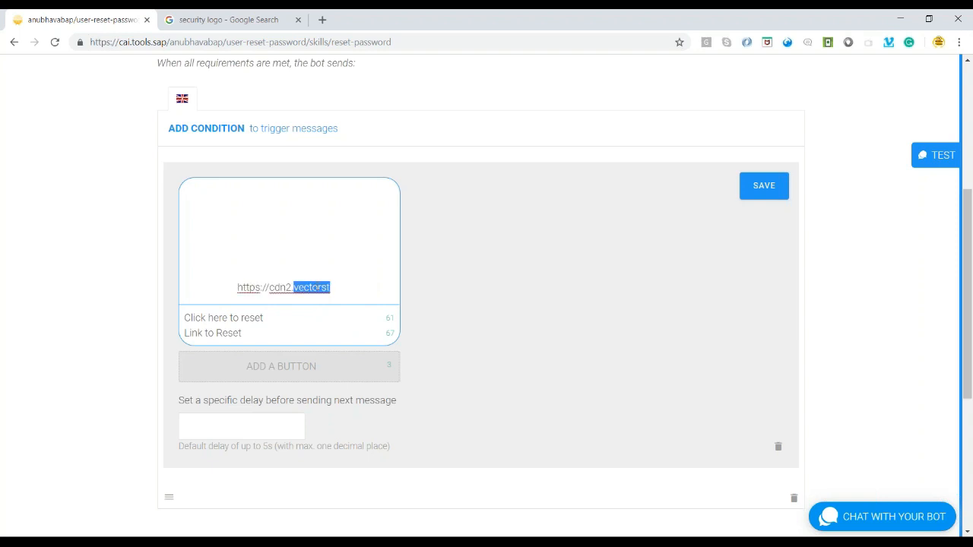
Step: Replace the card's image URL with the image address of the blue security officer logo
left_click(228, 20)
left_click(517, 262)
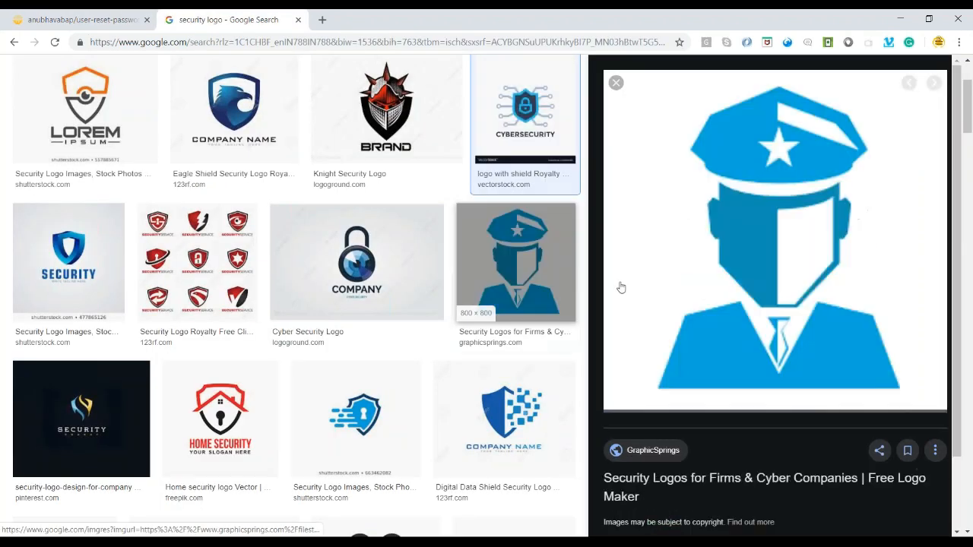
right_click(782, 267)
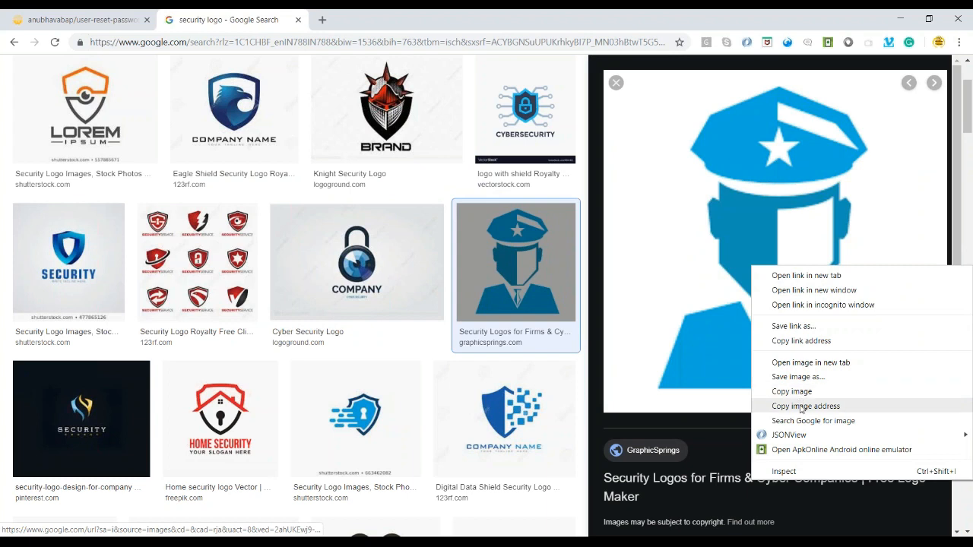
left_click(802, 405)
left_click(111, 23)
double_click(307, 287)
key("ctrl+a")
key("ctrl+v")
left_click(563, 284)
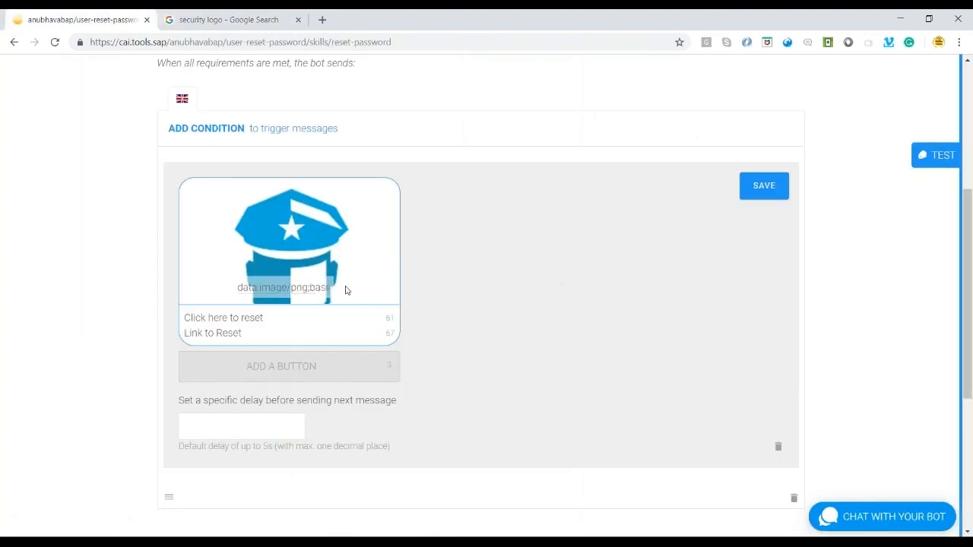
Step: Replace the card's image URL with the image address of the blue padlock and magnifying glass logo from VectorStock
left_click(228, 20)
scroll(376, 317, "down", 3)
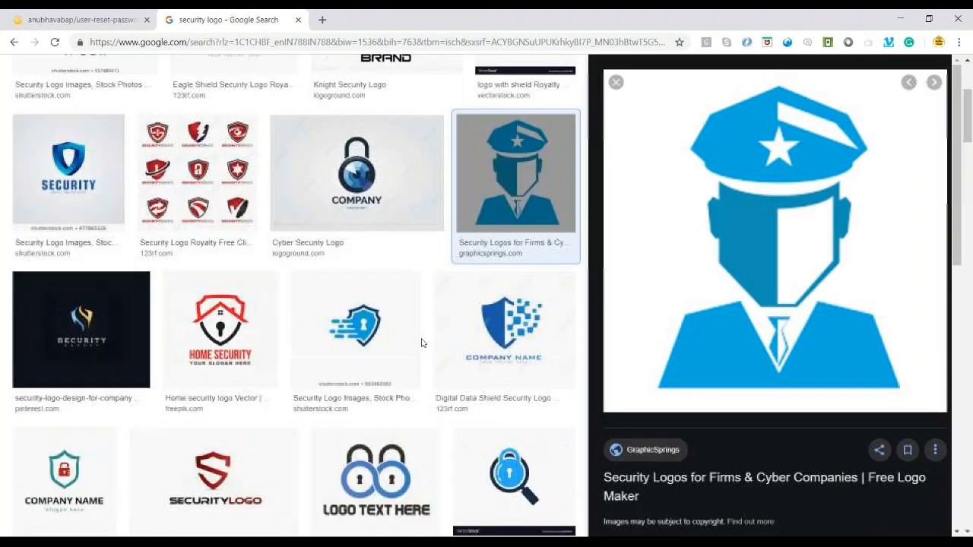
left_click(514, 447)
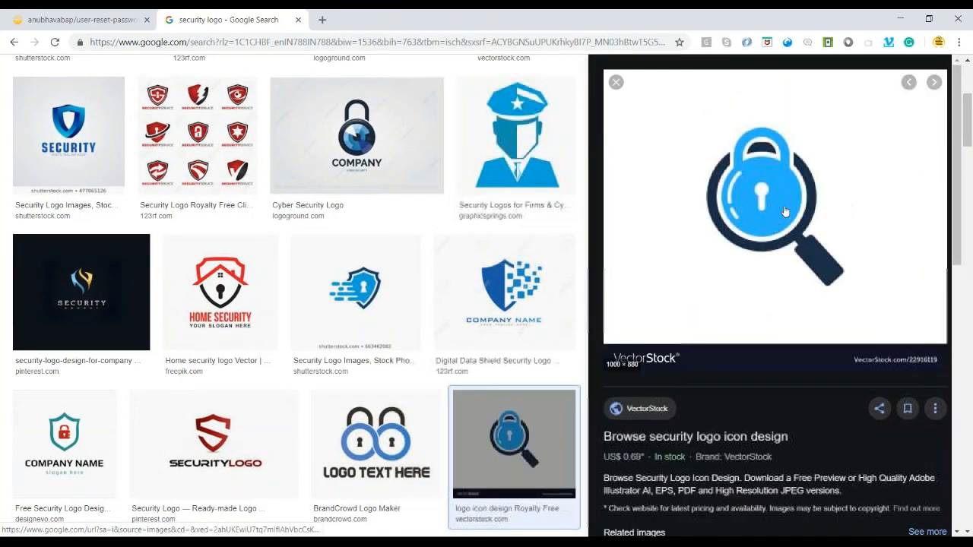
right_click(753, 206)
left_click(806, 346)
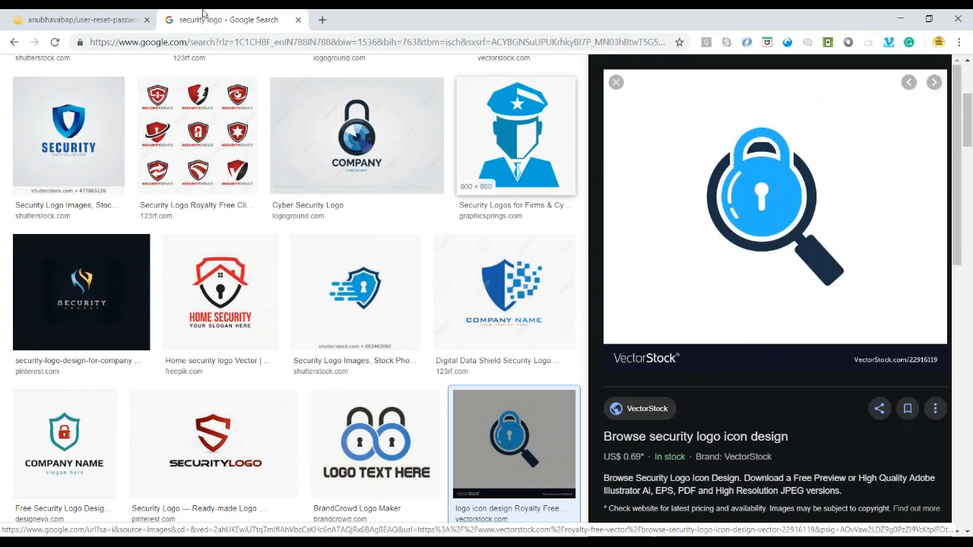
left_click(48, 22)
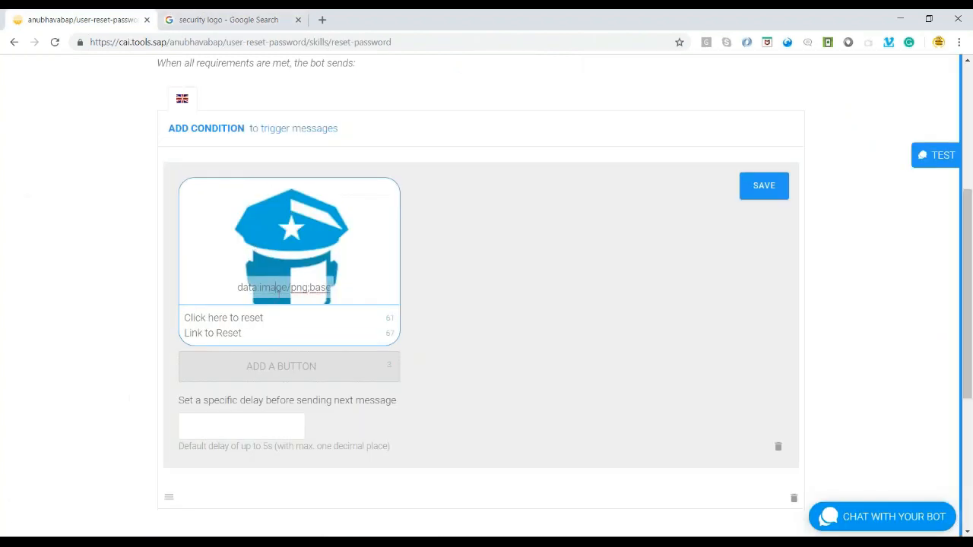
triple_click(277, 286)
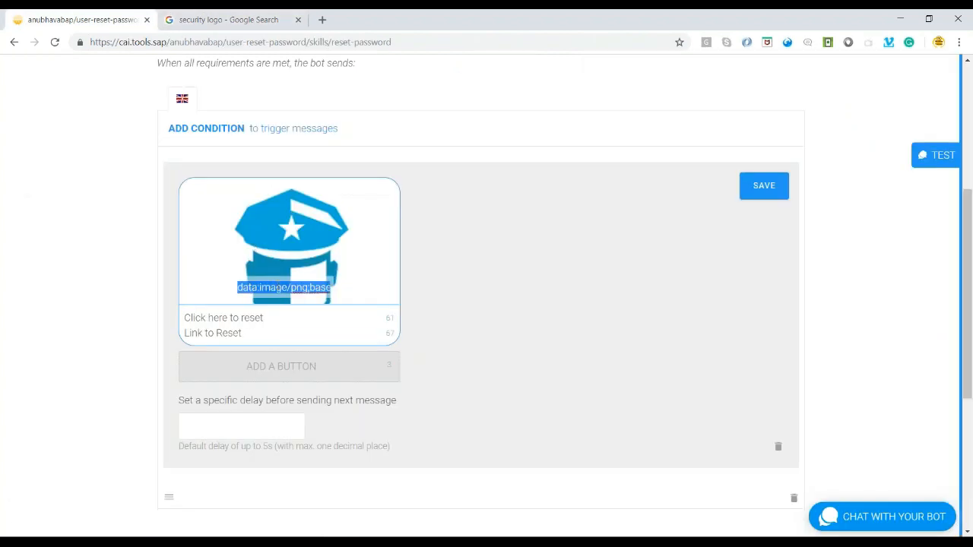
key("ctrl+v")
key("Return")
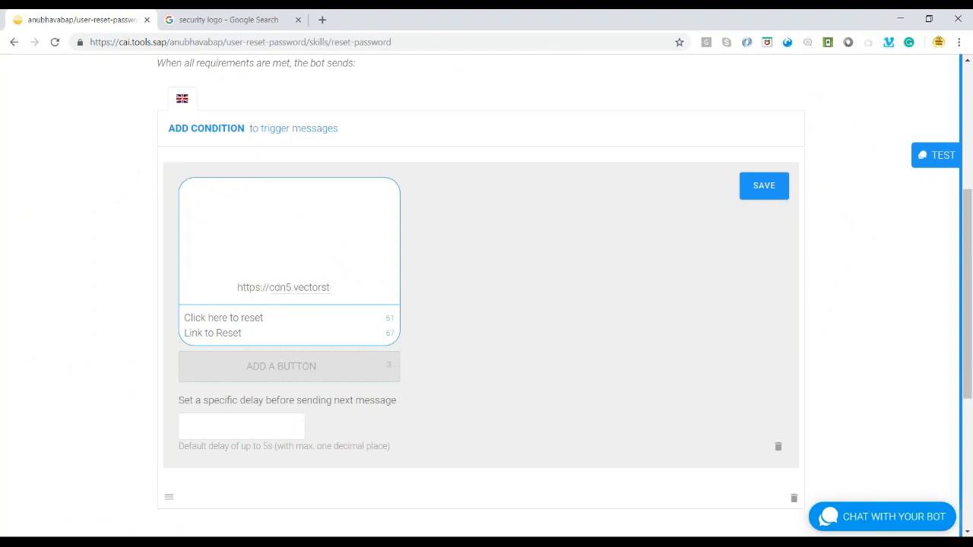
Step: Return to the Google Images results and change the search query to "lock logo"
left_click(232, 19)
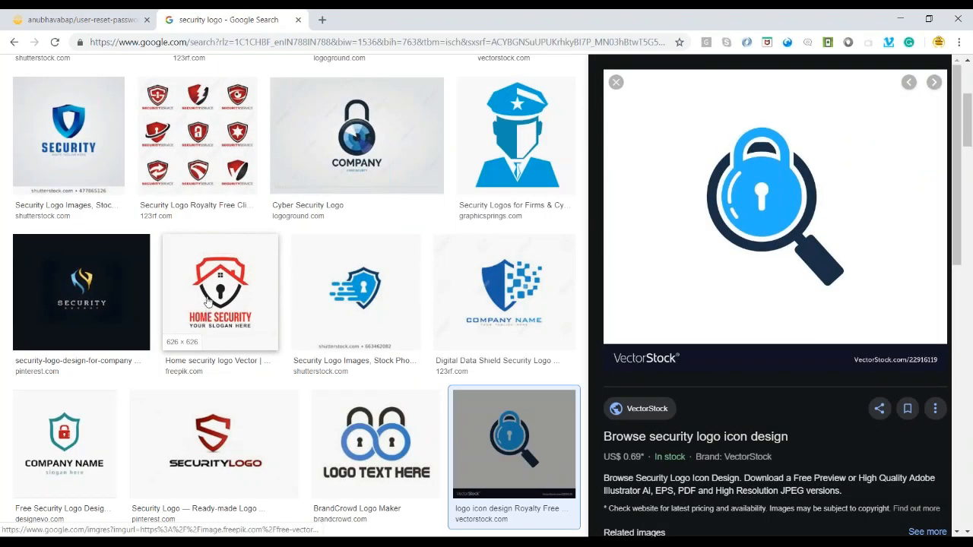
scroll(207, 299, "down", 5)
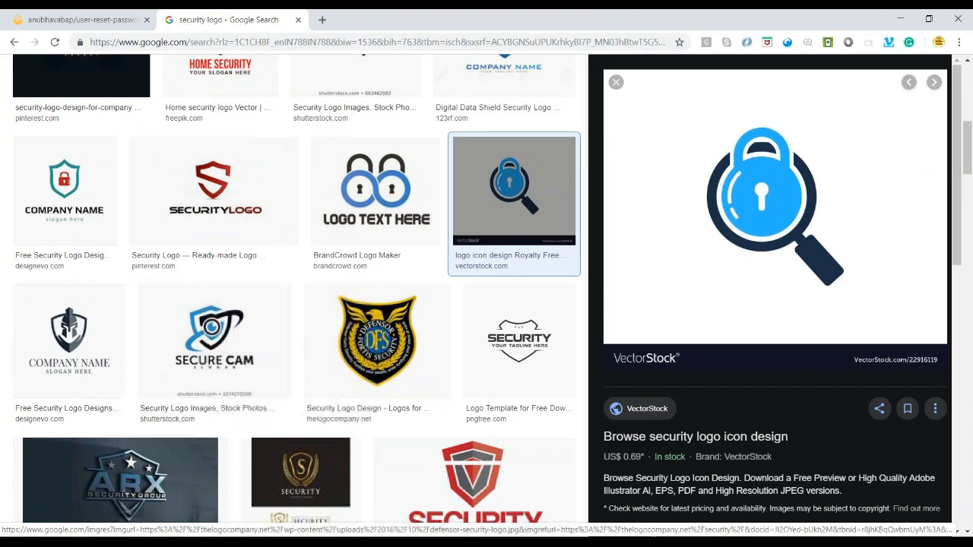
scroll(239, 300, "down", 3)
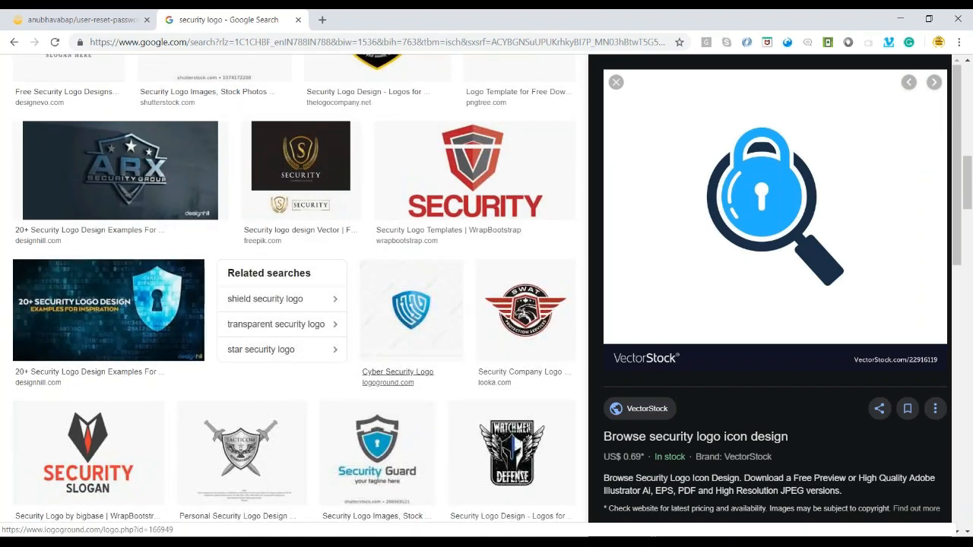
scroll(372, 325, "up", 6)
scroll(372, 325, "up", 6)
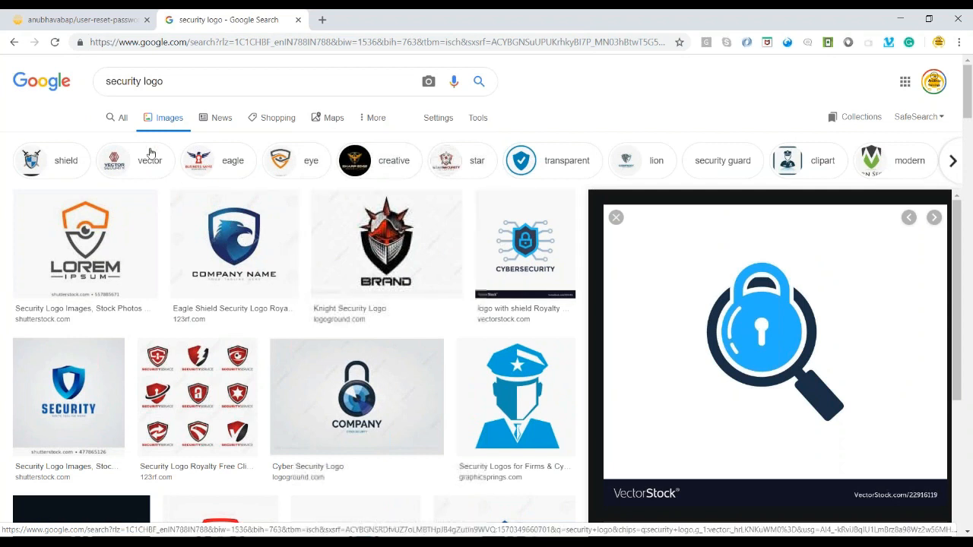
double_click(144, 73)
type("lock")
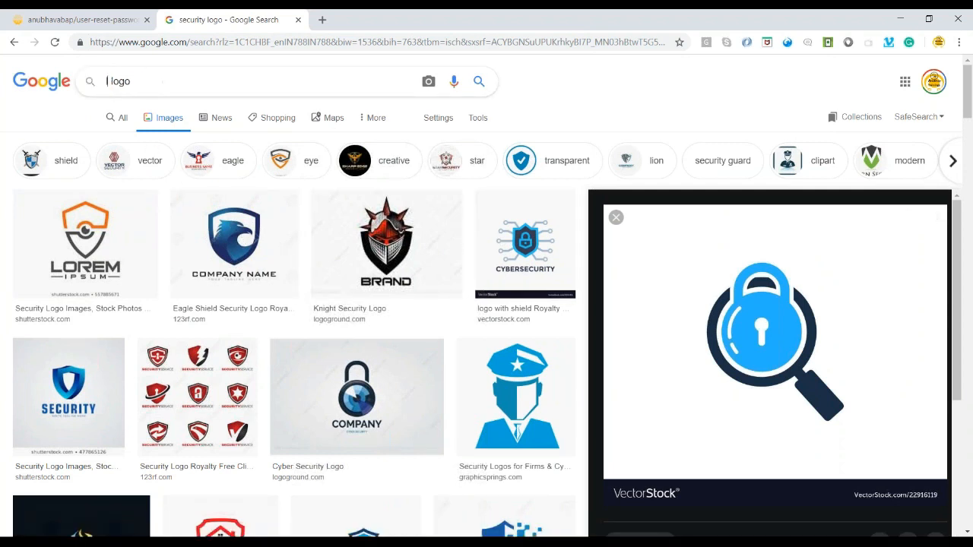
key("Return")
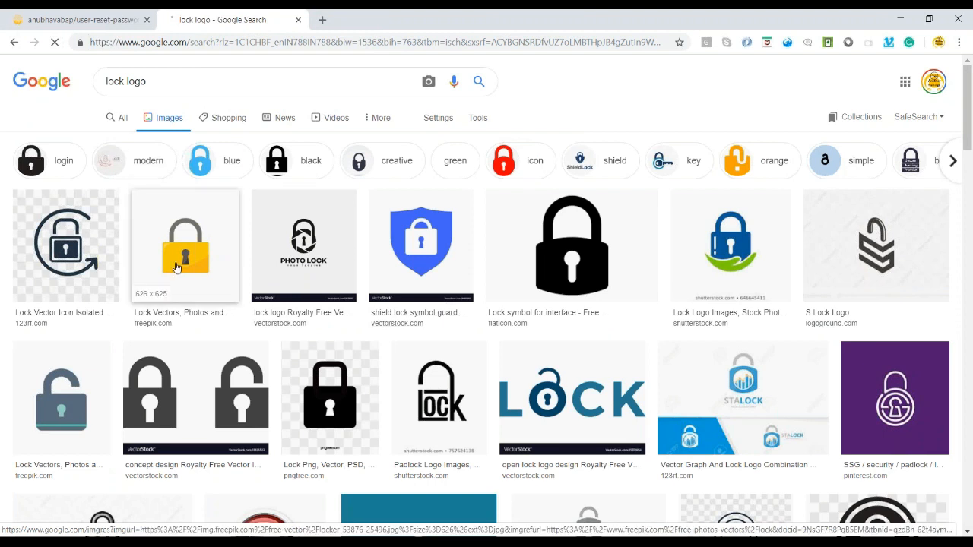
Step: Replace the card's image URL with the image address of the yellow padlock from Freepik
left_click(175, 268)
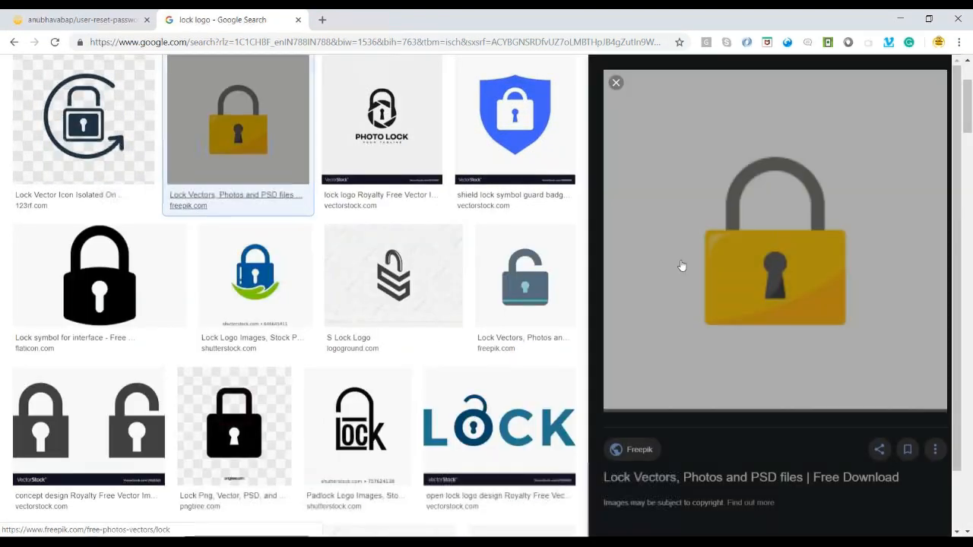
right_click(688, 231)
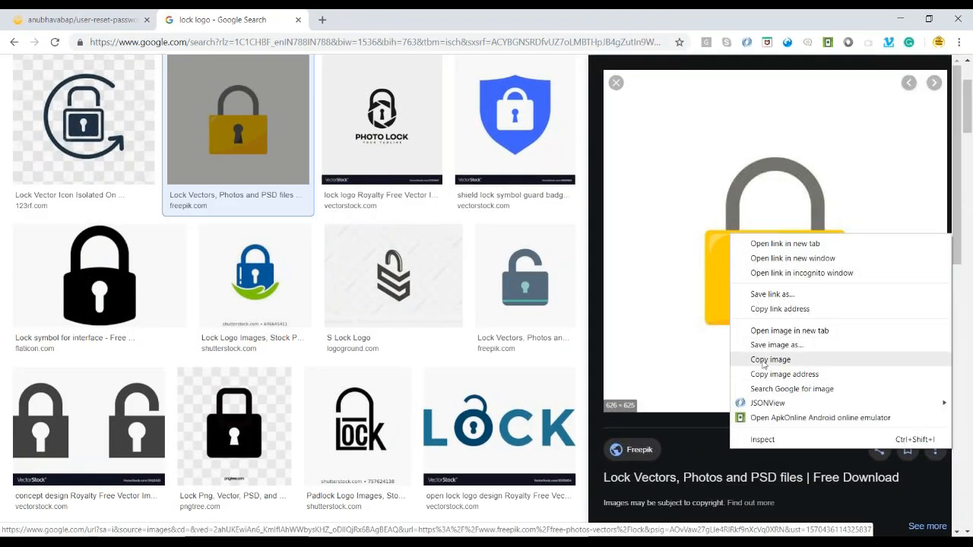
left_click(767, 376)
left_click(129, 19)
double_click(270, 289)
triple_click(271, 289)
key("ctrl+v")
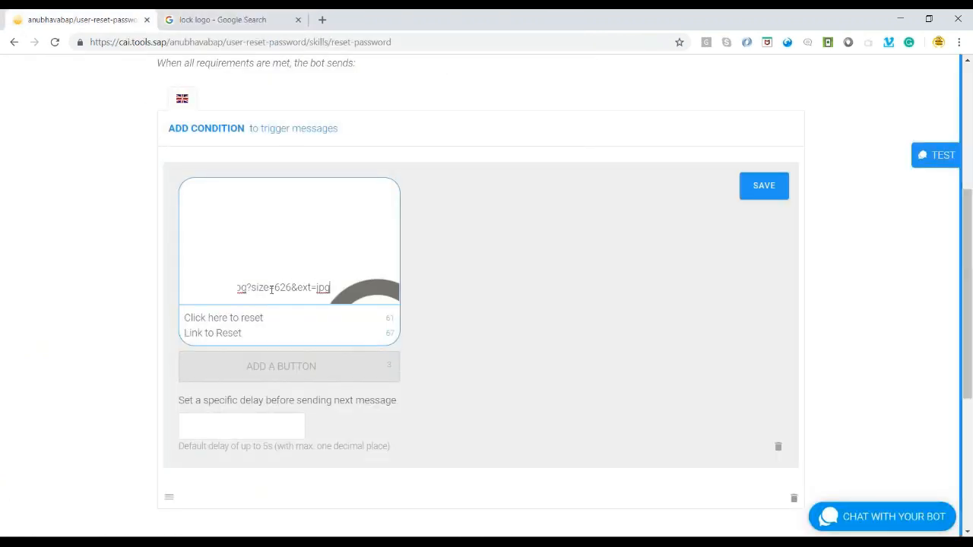
Step: Filter the "lock logo" image results to the Icon size
left_click(221, 20)
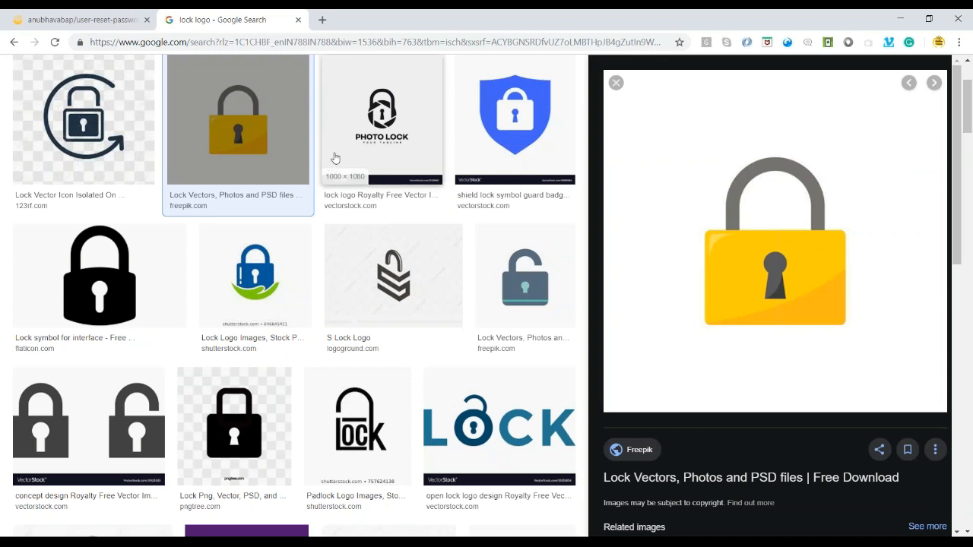
left_click(477, 119)
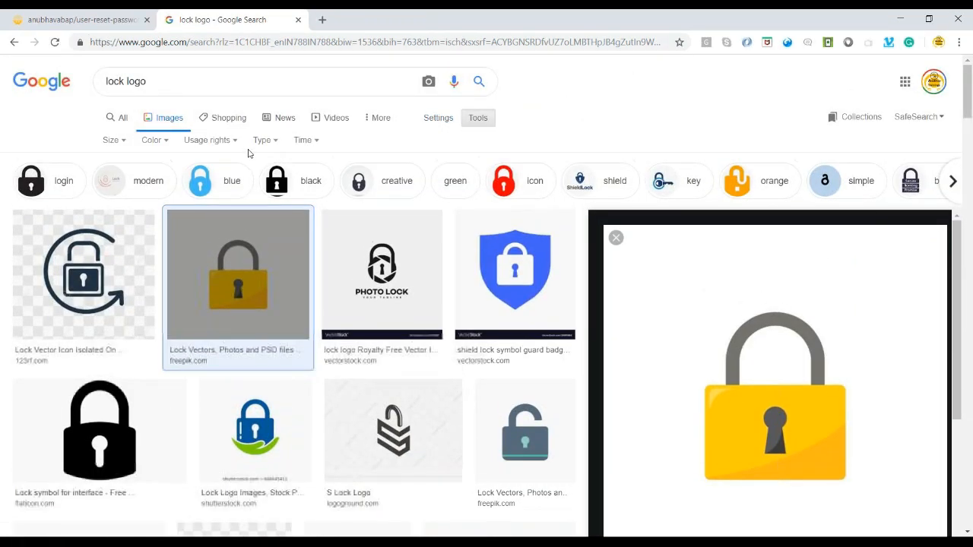
left_click(112, 141)
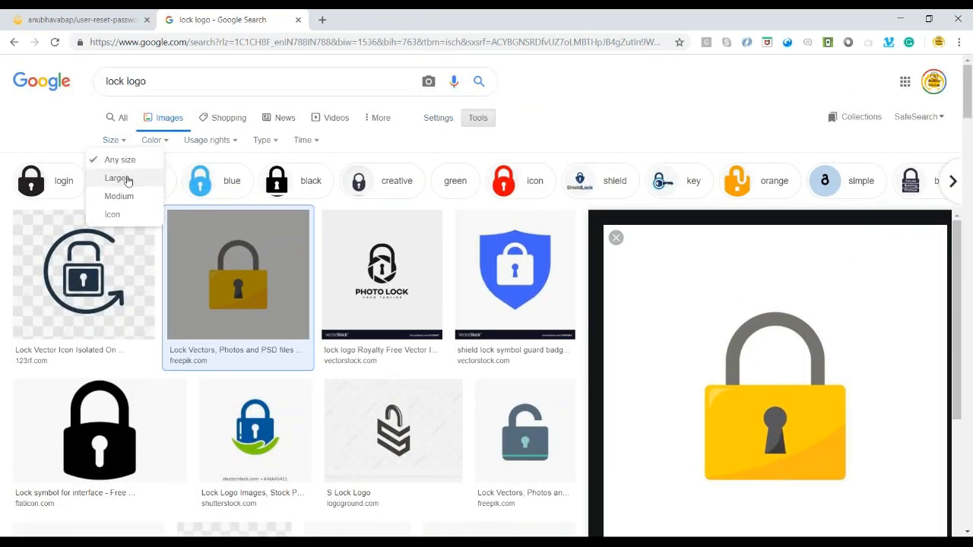
left_click(128, 216)
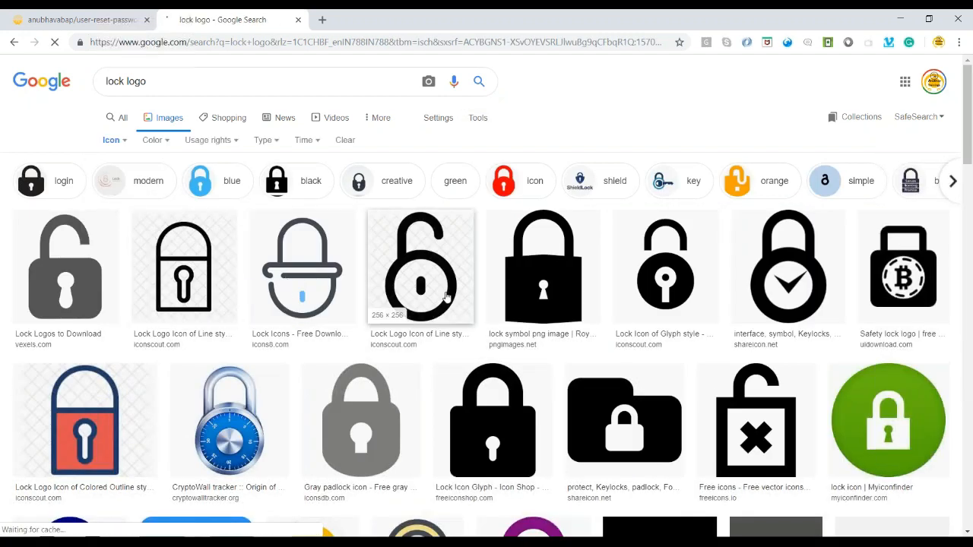
Step: Replace the card's image URL with the image address of the round green lock icon from Myiconfinder
left_click(874, 414)
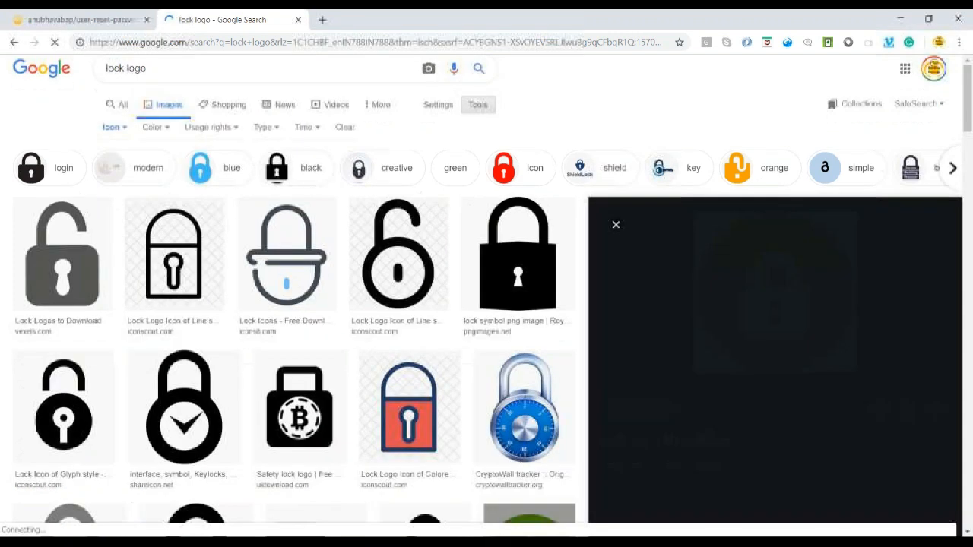
right_click(752, 172)
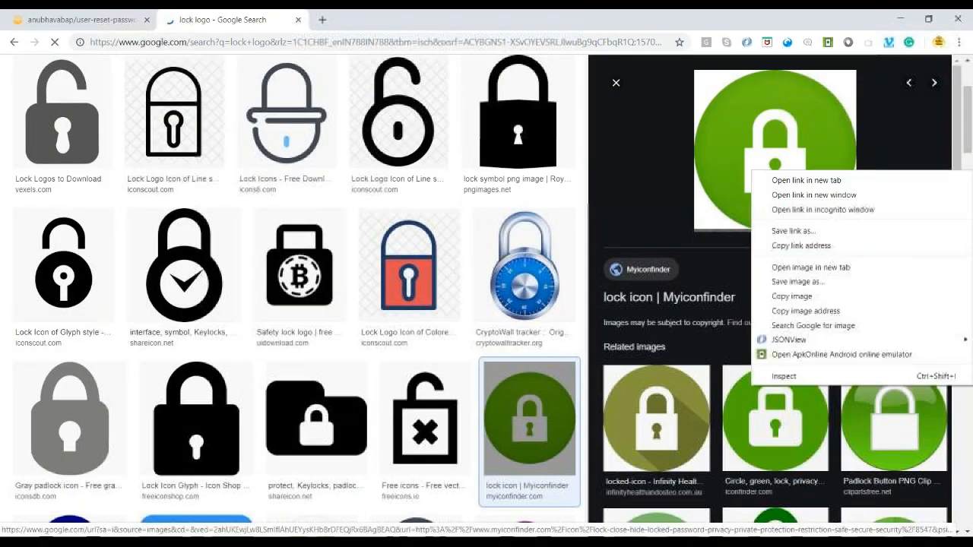
left_click(783, 311)
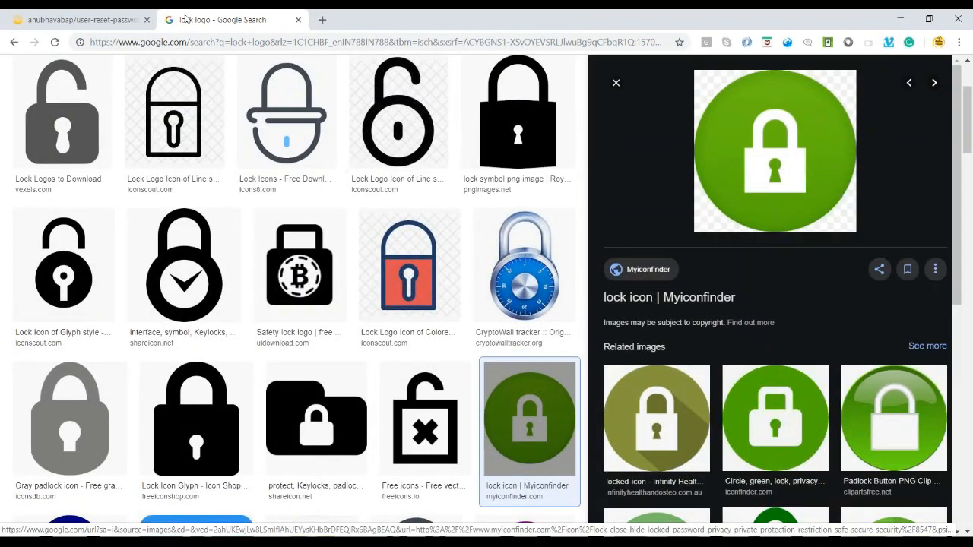
left_click(118, 19)
triple_click(268, 289)
key("ctrl+v")
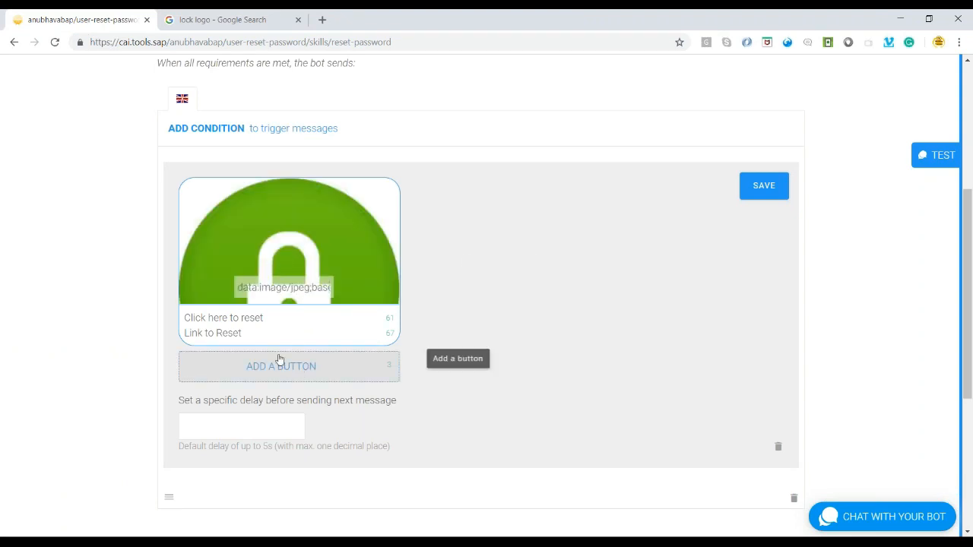
left_click(291, 374)
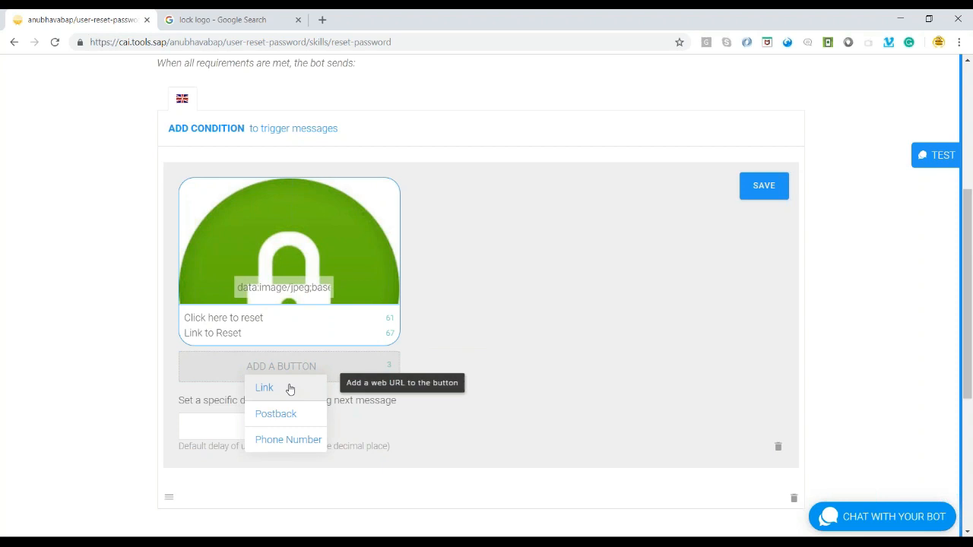
left_click(289, 388)
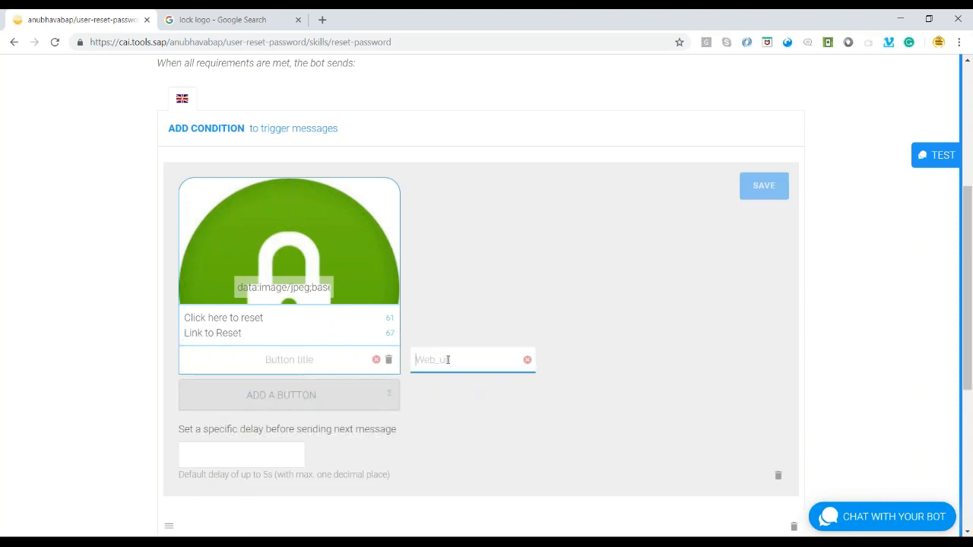
type("ht")
type("tps://anubhavtrainings.com")
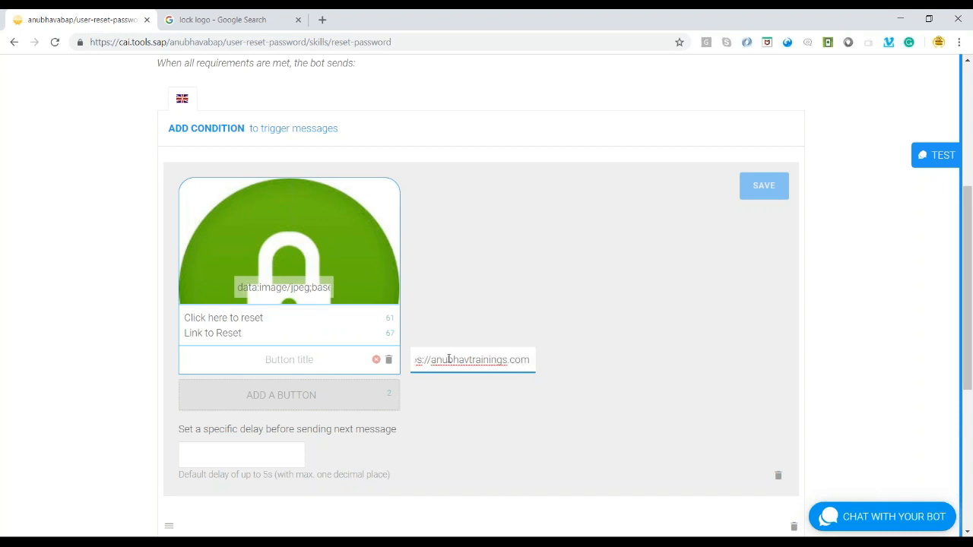
Step: Title the card's link button "Click here to Reset" and save the card message
left_click(331, 355)
type("Cl")
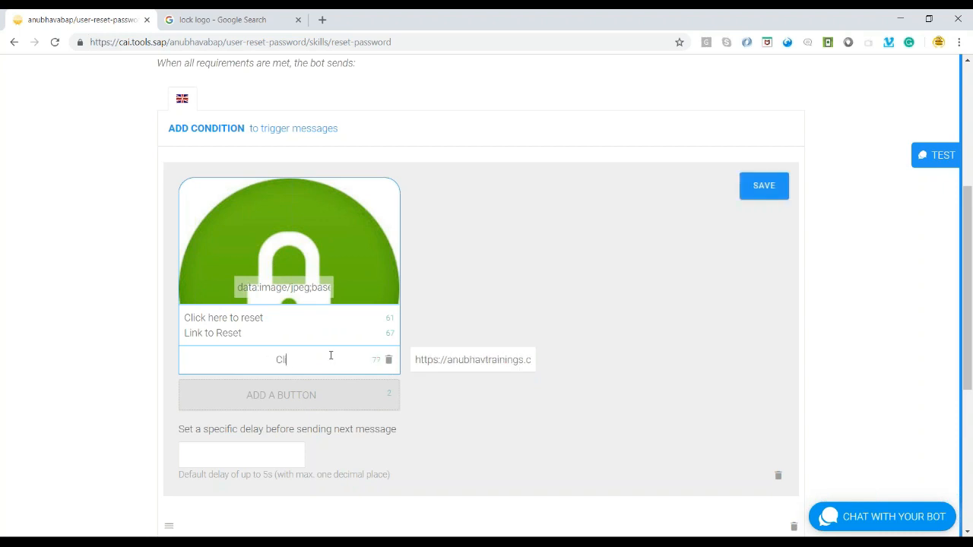
type("ick here to Reset")
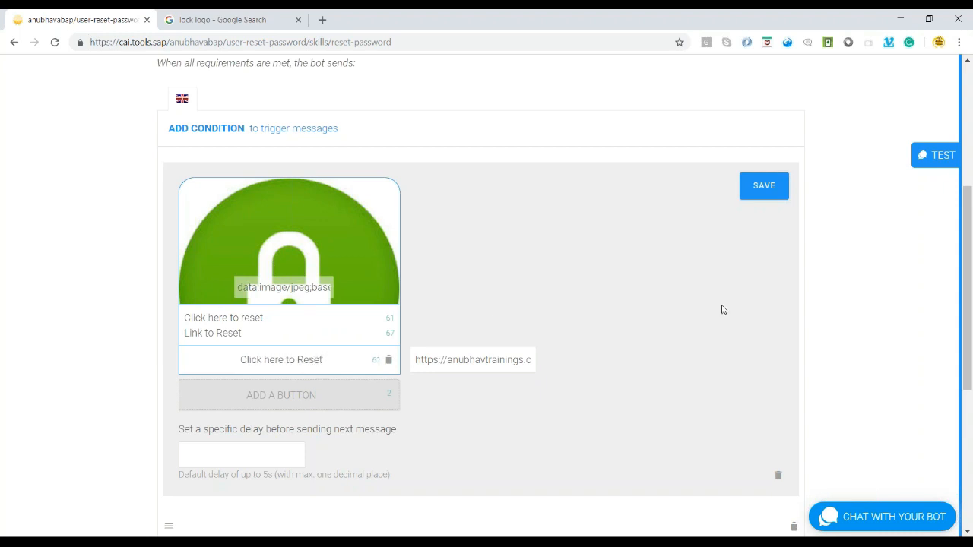
left_click(764, 186)
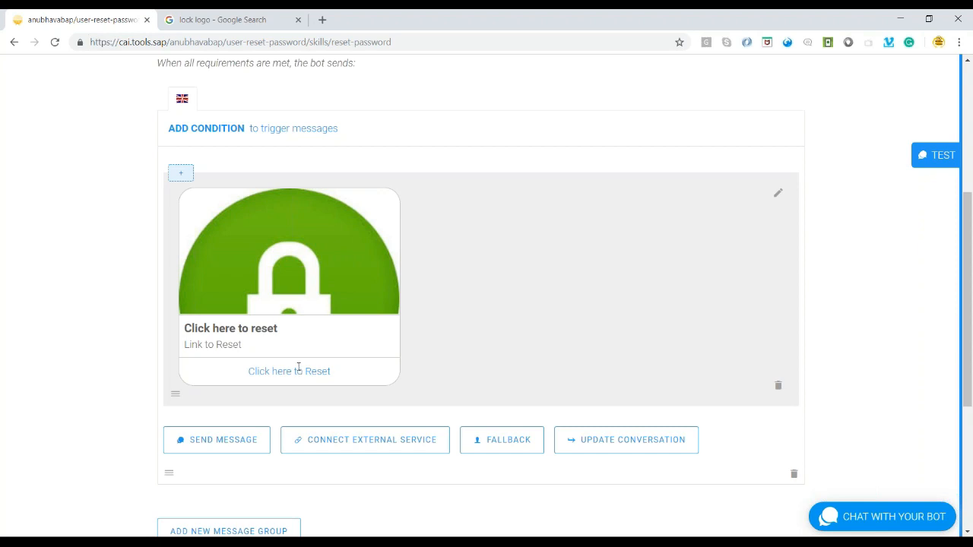
Step: Review the trigger condition and the required information of the reset-password skill
scroll(272, 276, "up", 2)
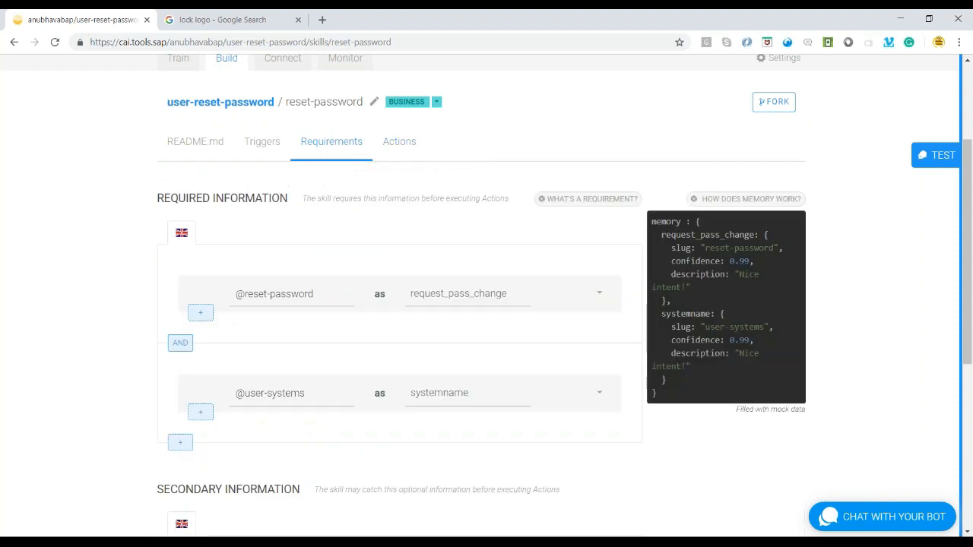
left_click(407, 156)
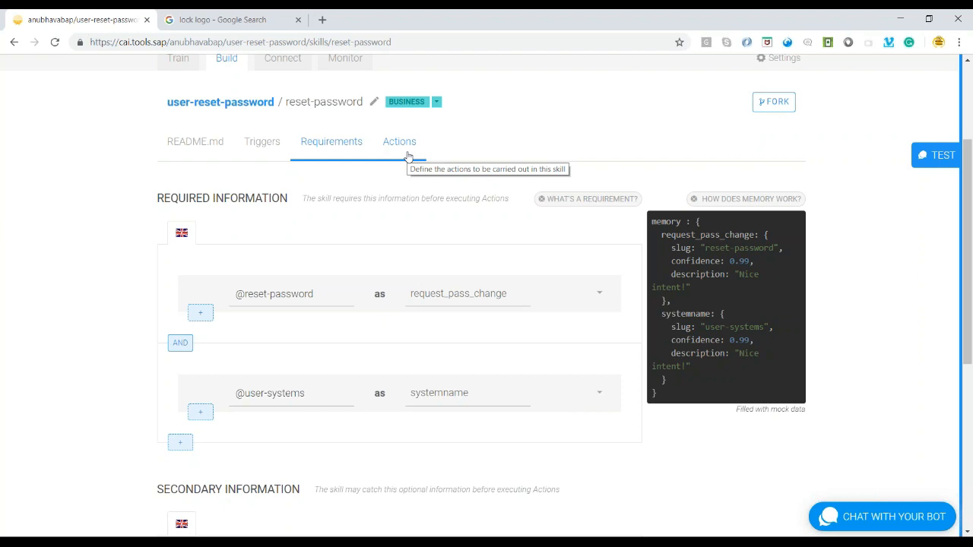
left_click(260, 146)
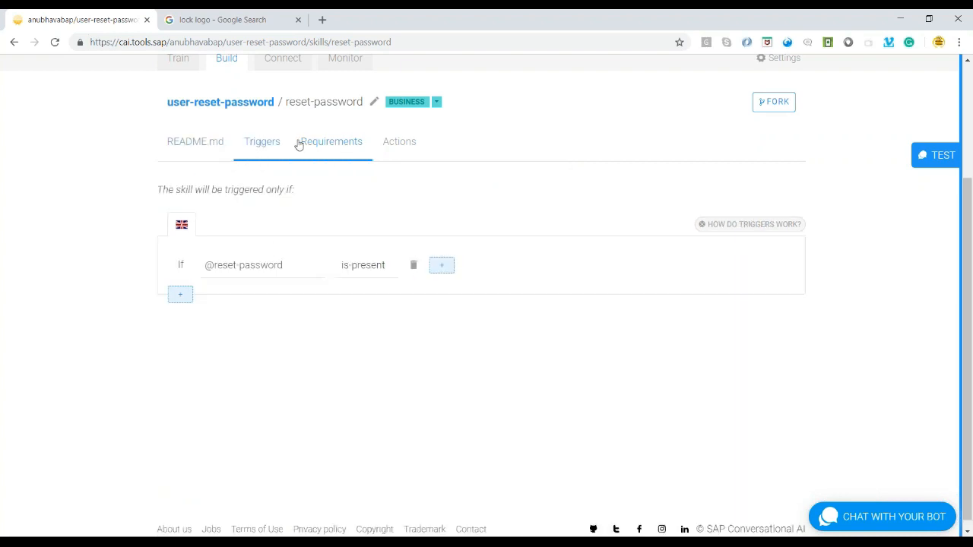
left_click(330, 146)
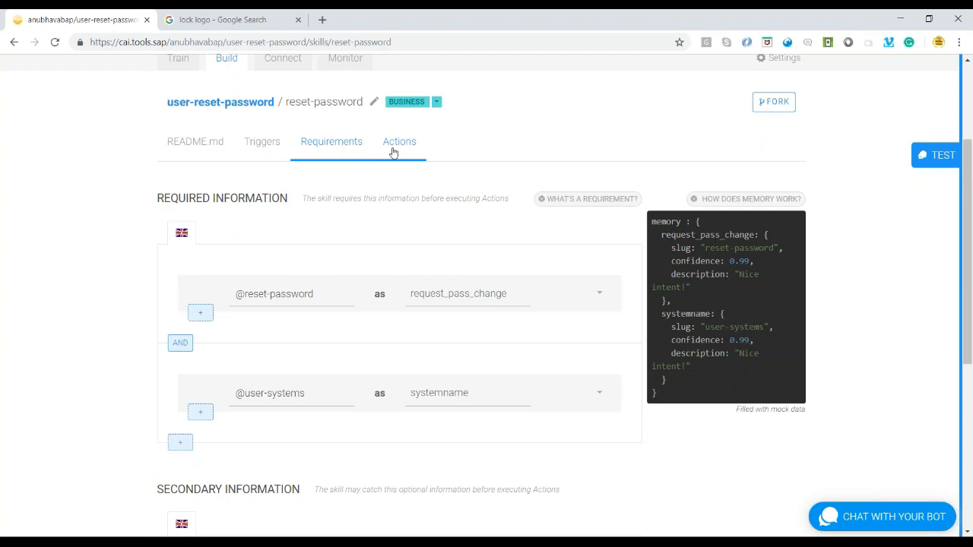
Step: Open the bot's test chat and send the message "hello"
left_click(935, 155)
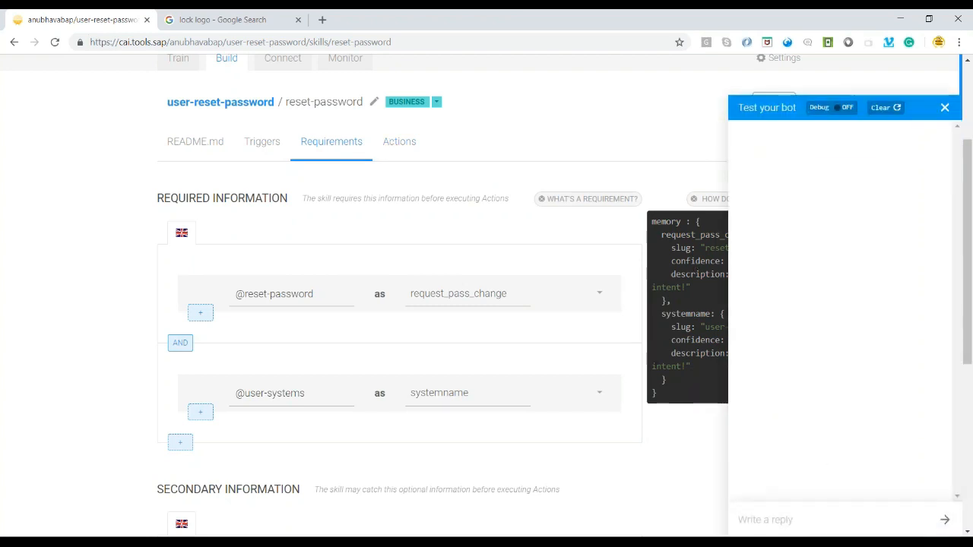
type("hello")
key("Return")
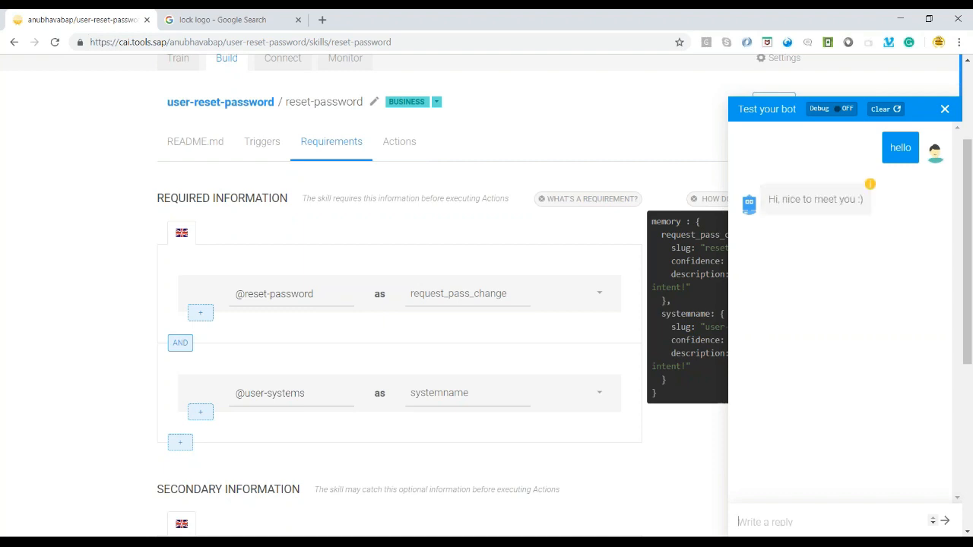
Step: Send "i want to reset password" in the test chat and answer the system question with ECC
type("i")
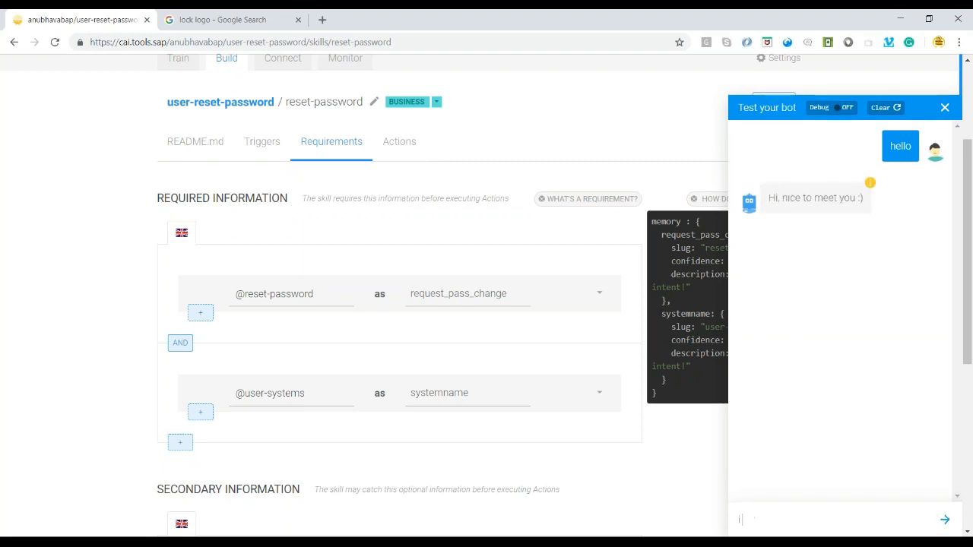
type(" want to reset ")
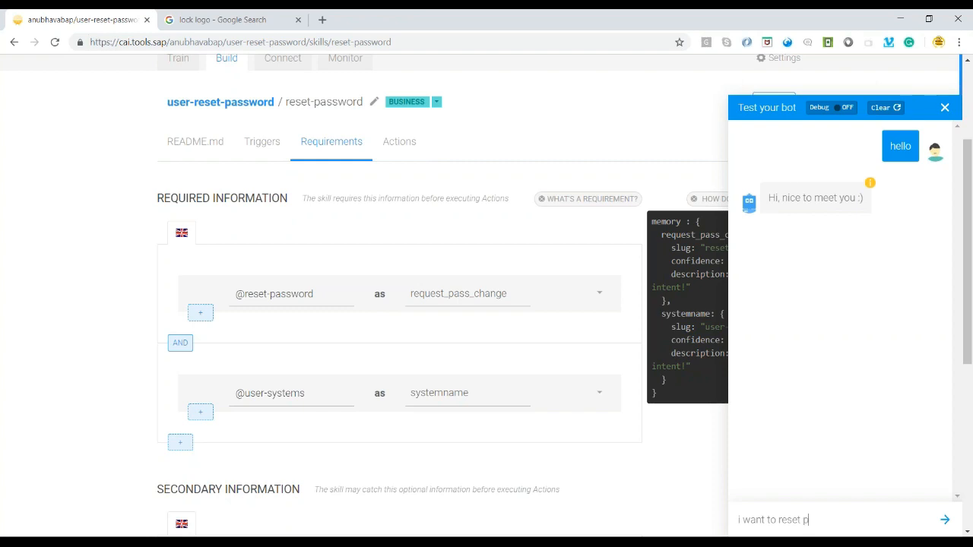
type("password")
key("Return")
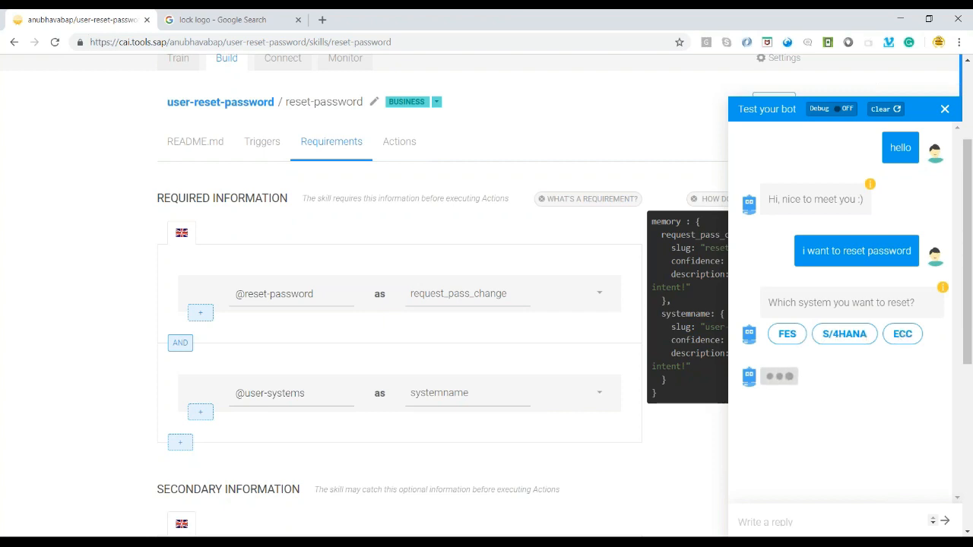
left_click(901, 335)
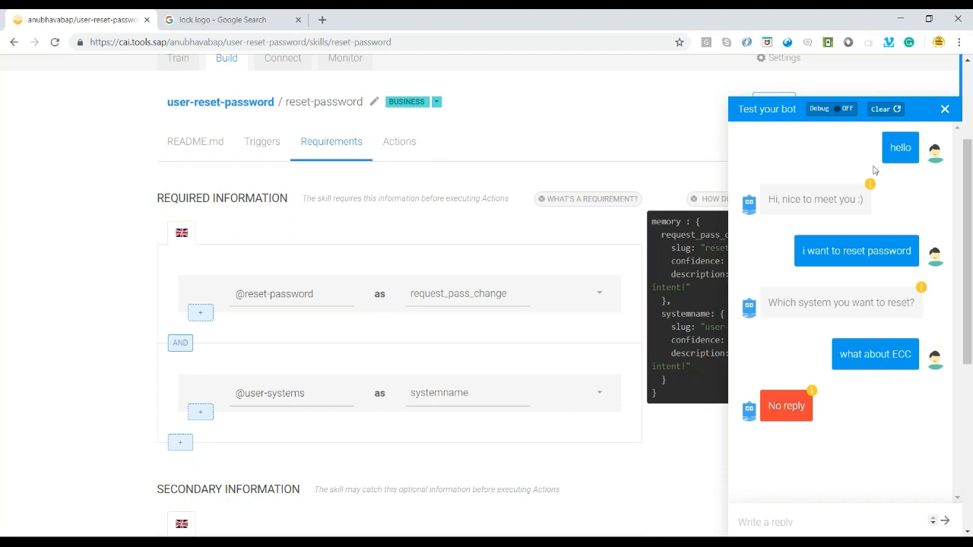
Step: Enable debug mode and log keeping in the test chat, send "what about S/4HANA", and close the chat
left_click(834, 110)
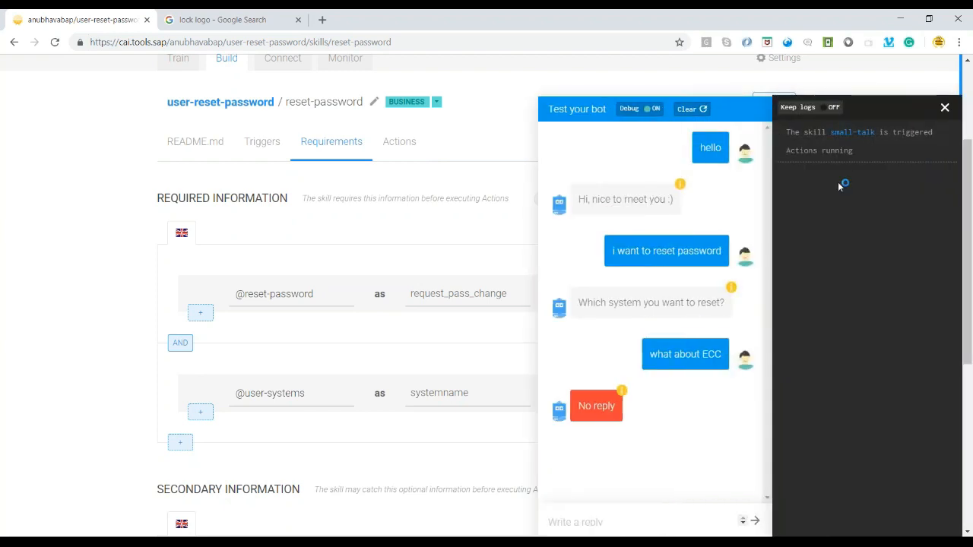
left_click(827, 107)
type("what about ")
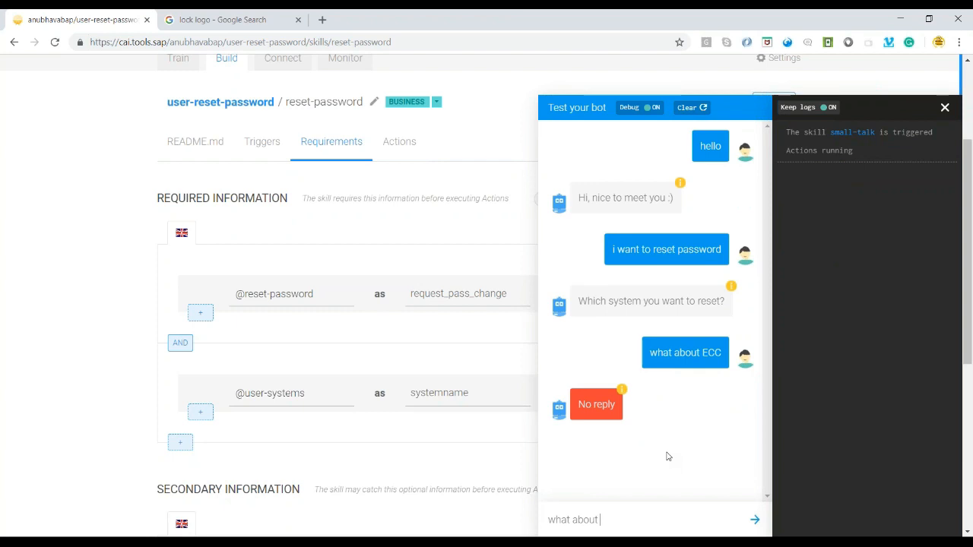
type("S/4HANA")
key("Return")
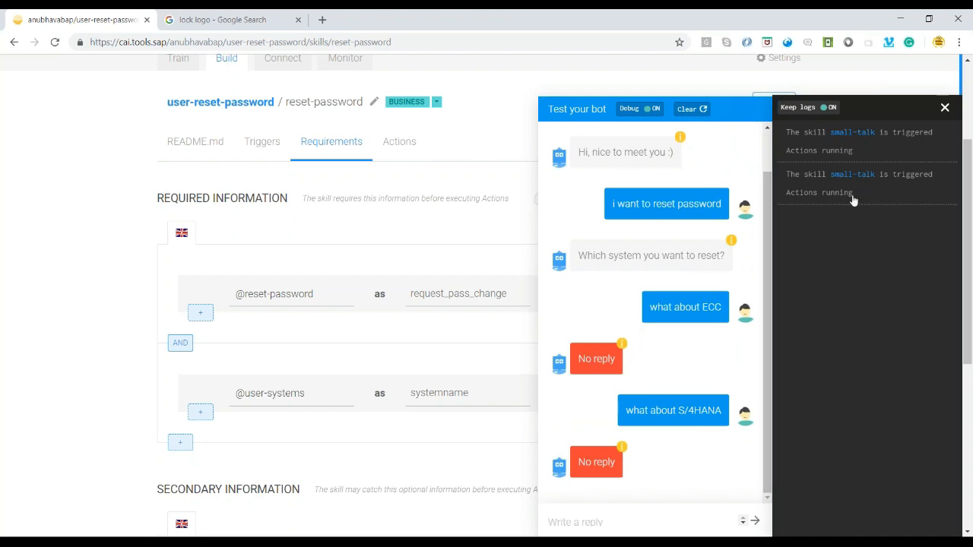
left_click(945, 108)
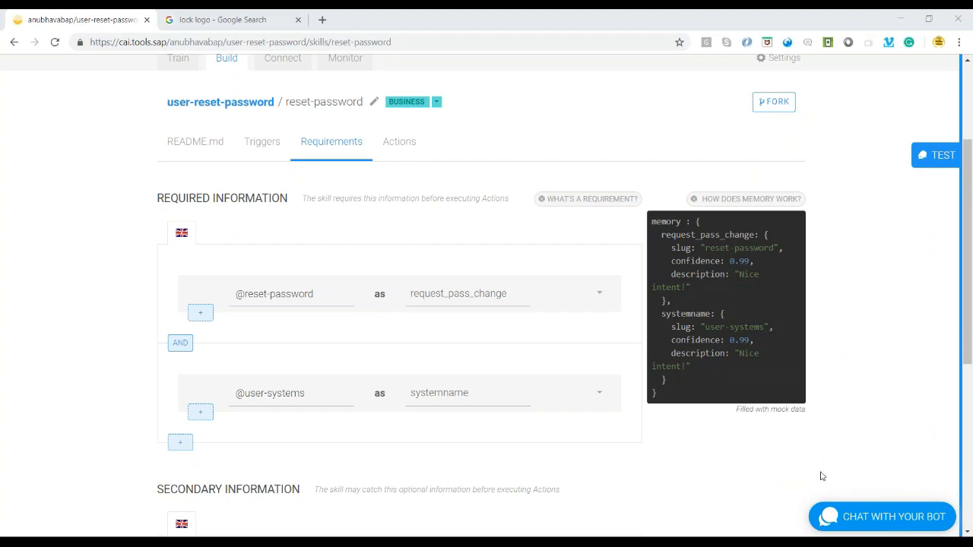
Step: Check the quick-reply texts in the system question sent when request_pass_change is complete
scroll(821, 476, "up", 1)
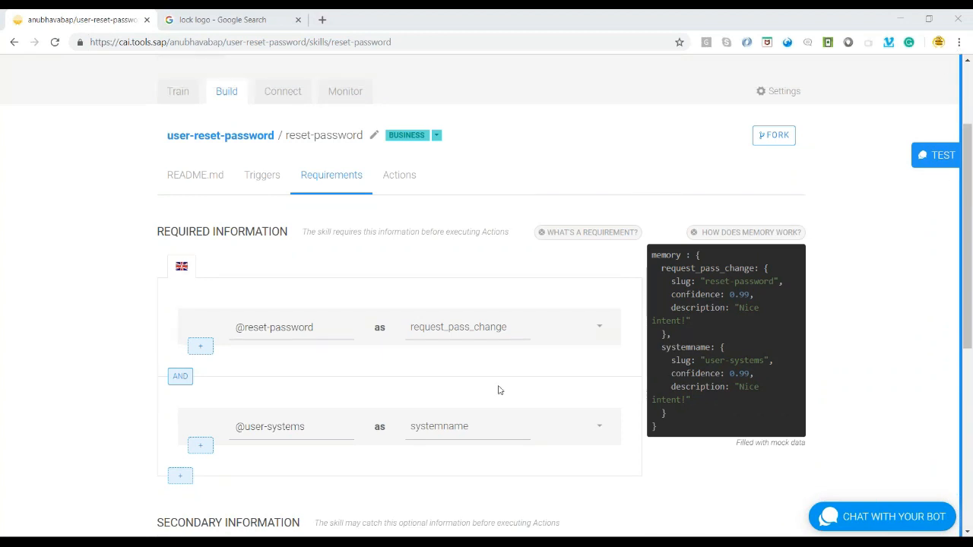
left_click(407, 187)
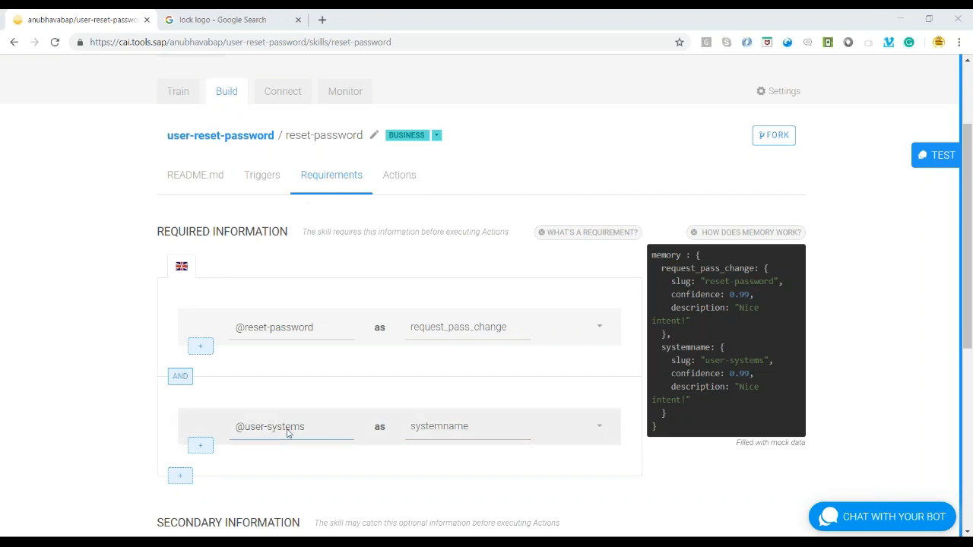
left_click(407, 188)
left_click(330, 325)
left_click(593, 325)
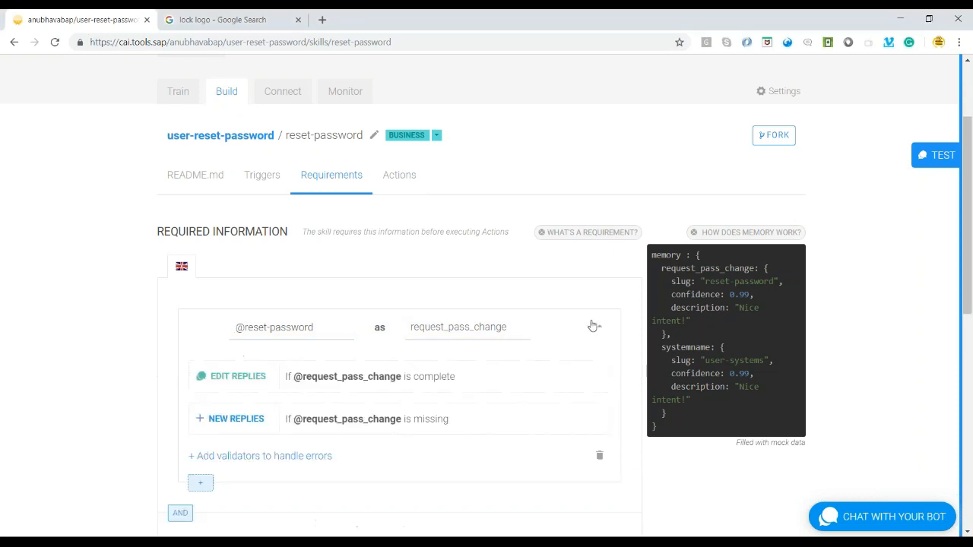
left_click(238, 376)
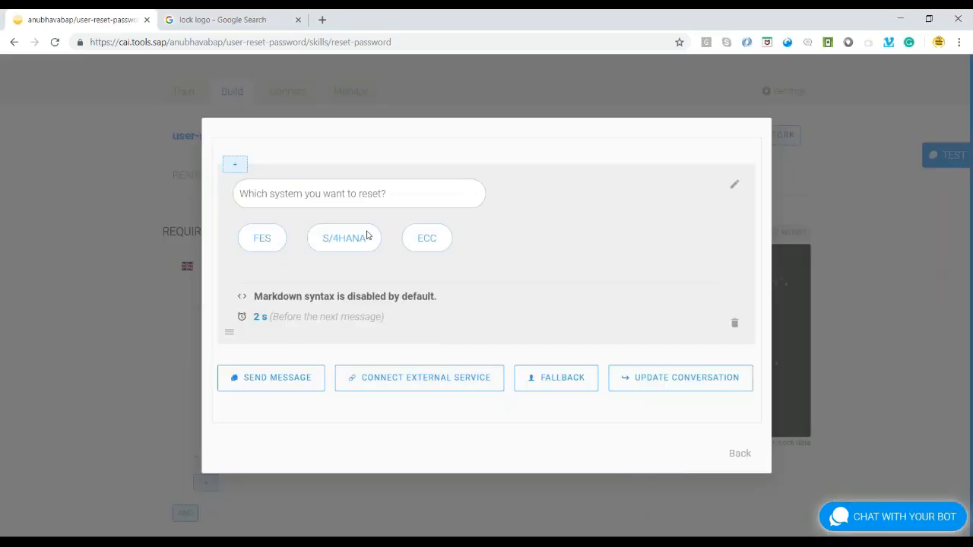
left_click(733, 184)
left_click(256, 267)
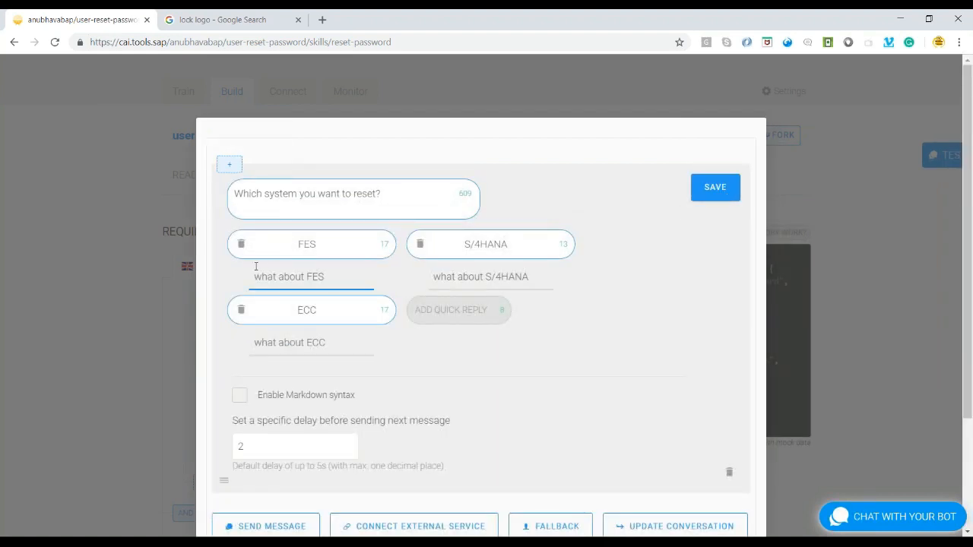
left_click_drag(256, 277, 333, 276)
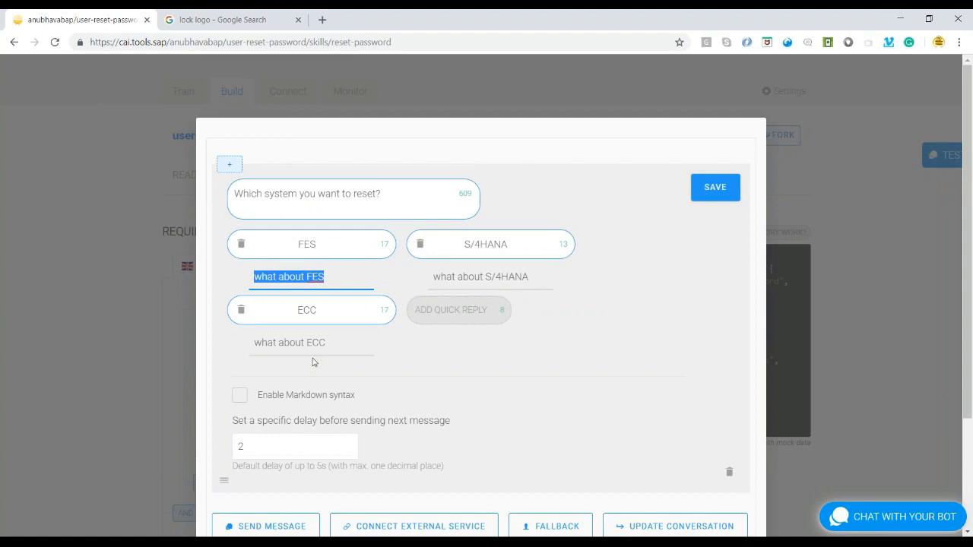
left_click_drag(254, 343, 332, 345)
left_click(714, 187)
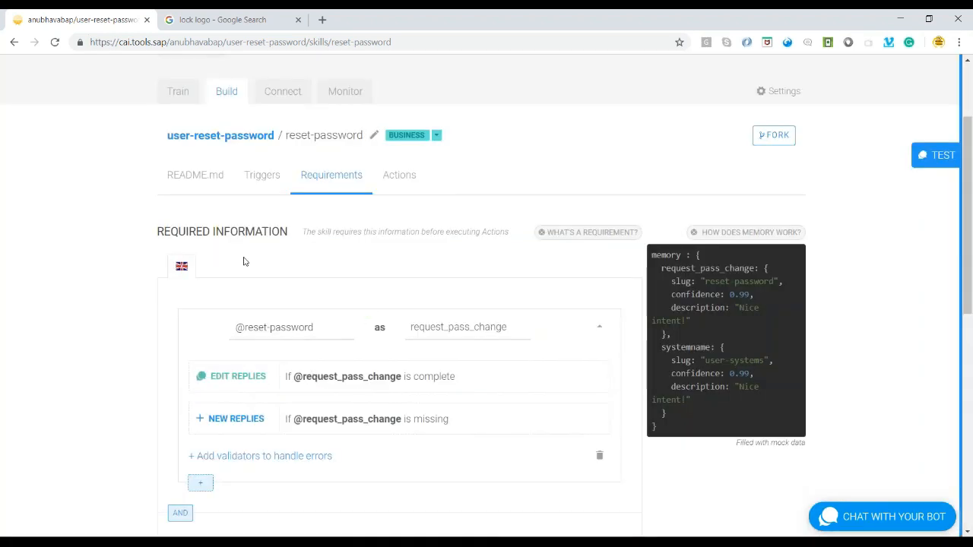
left_click(259, 178)
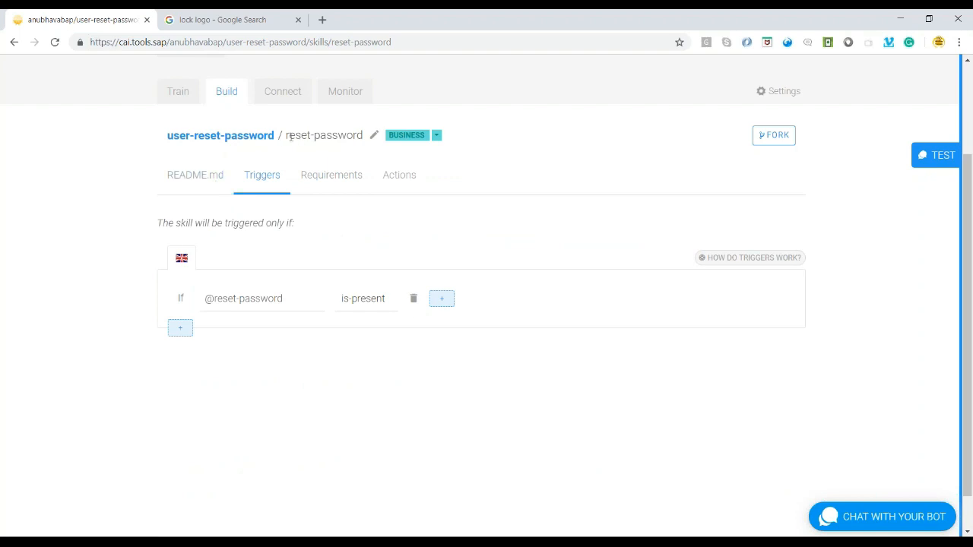
left_click(171, 92)
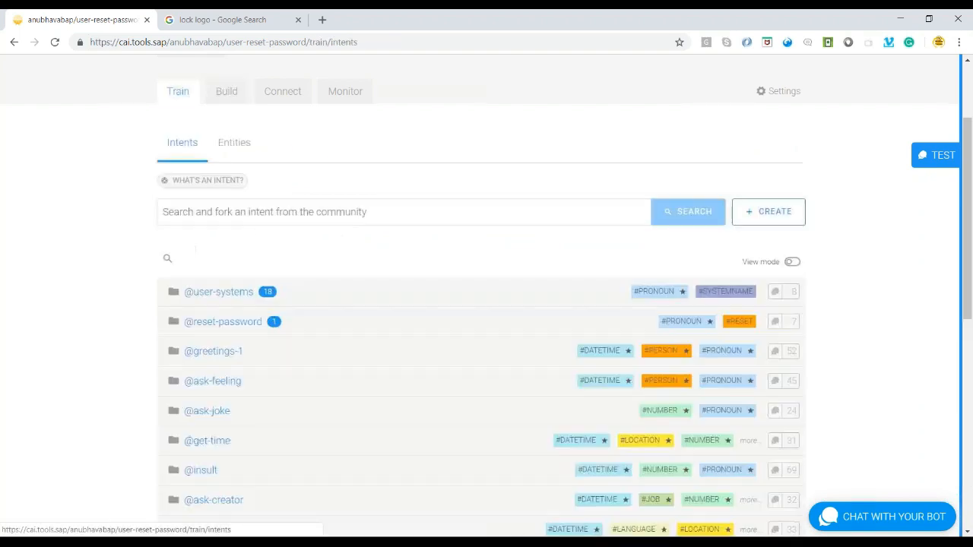
left_click(220, 292)
scroll(276, 342, "down", 2)
key("ctrl+f")
type("what about ECC")
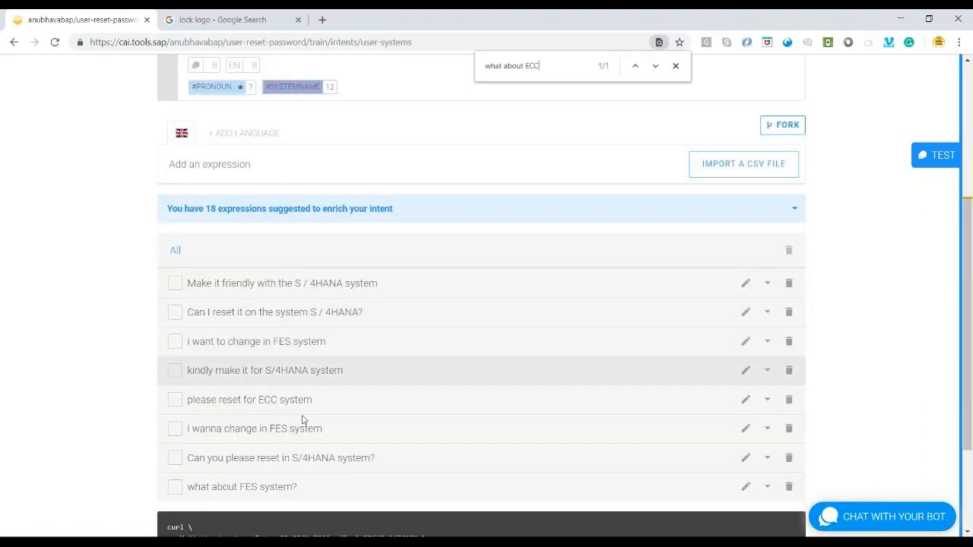
key("Escape")
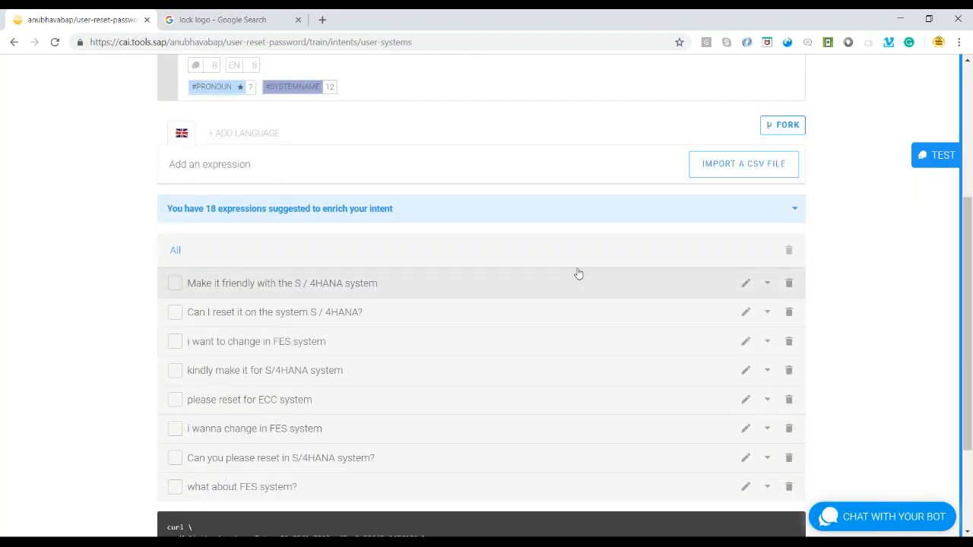
left_click(451, 153)
type("what about ECC")
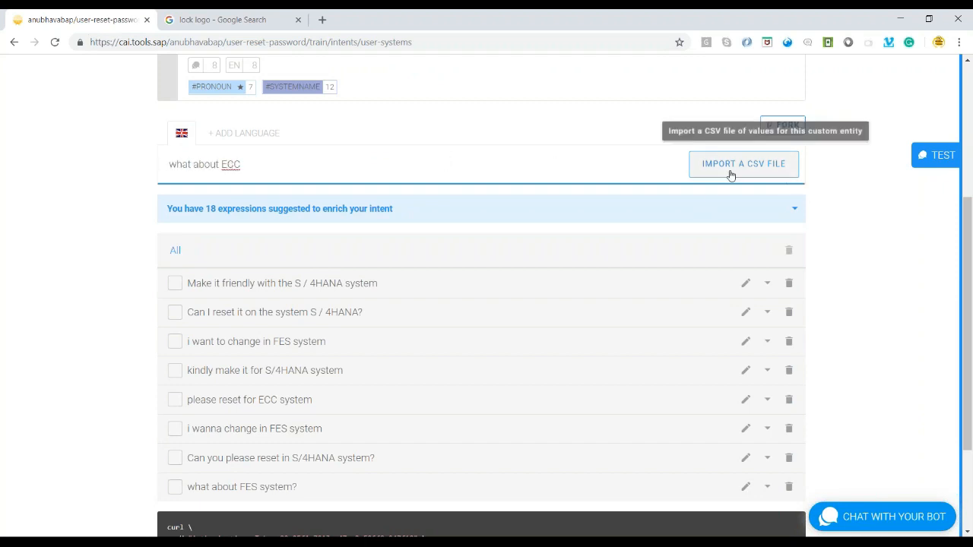
key("Return")
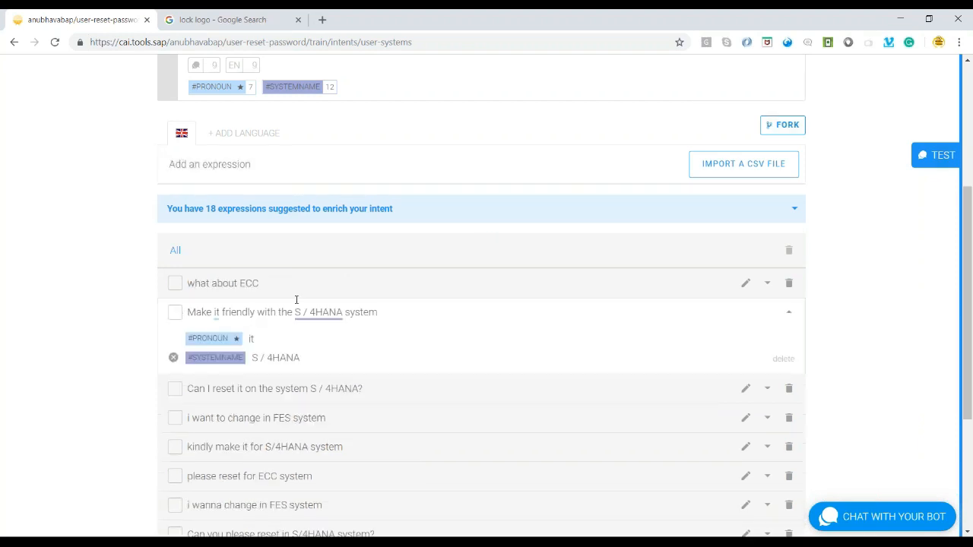
left_click(295, 292)
double_click(265, 286)
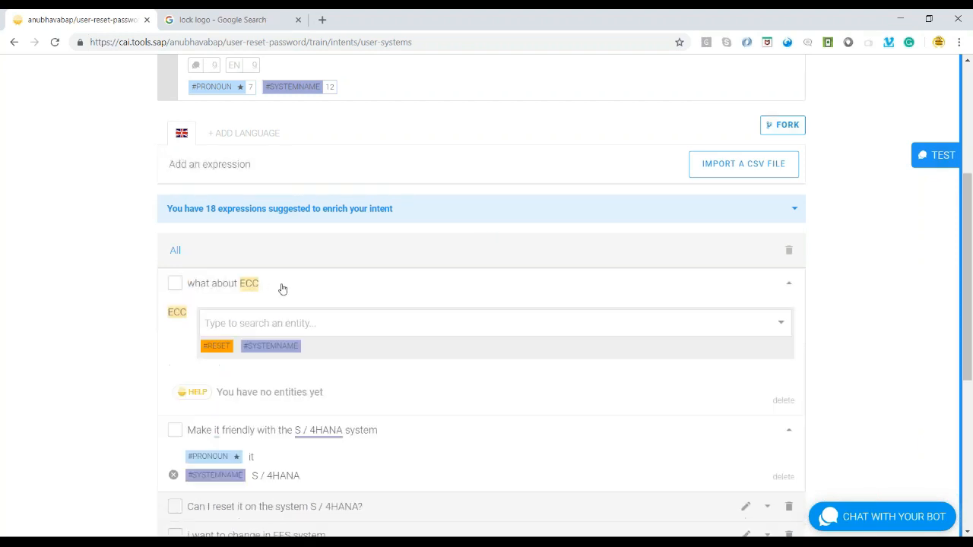
left_click(267, 348)
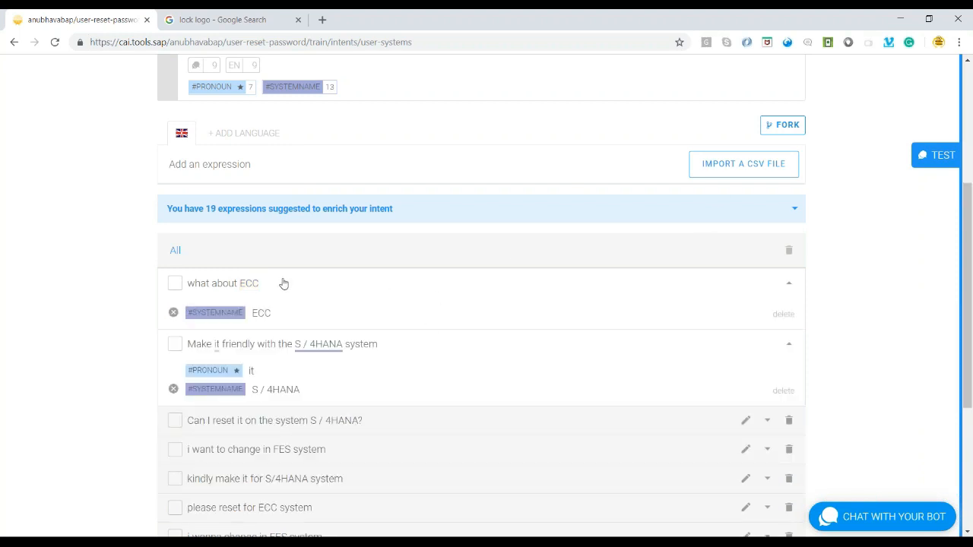
Step: Return to the bot's skill overview, open the test chat, and send "hey" and "i want to reset password"
scroll(282, 283, "up", 2)
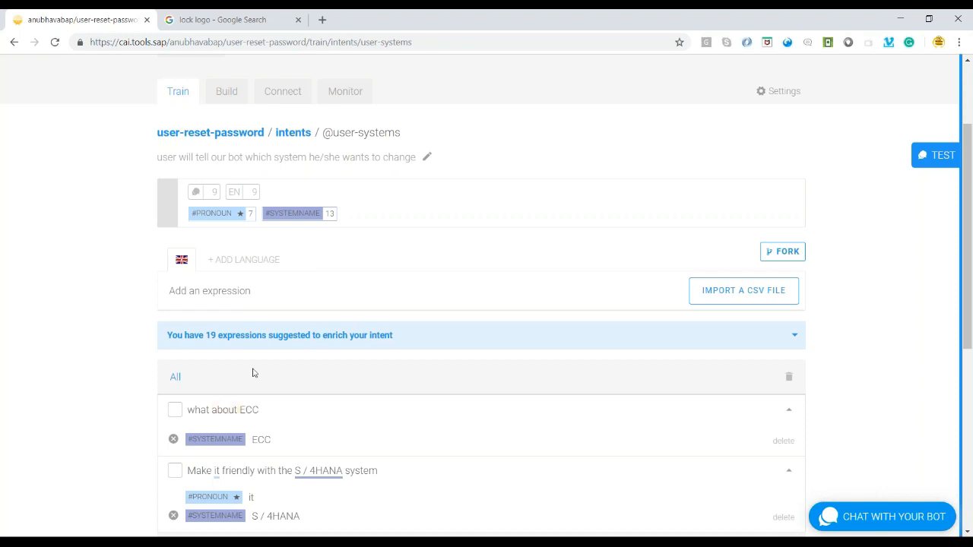
left_click(299, 138)
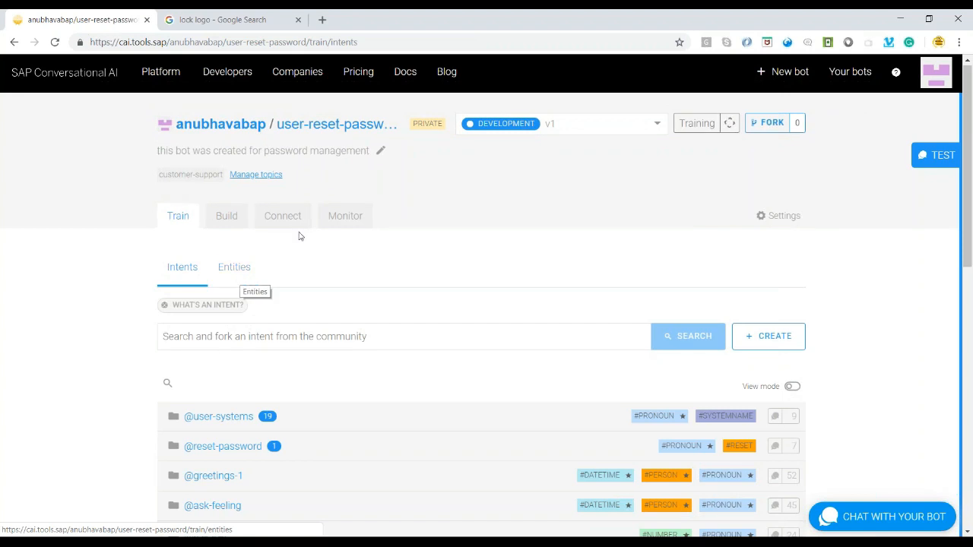
left_click(228, 219)
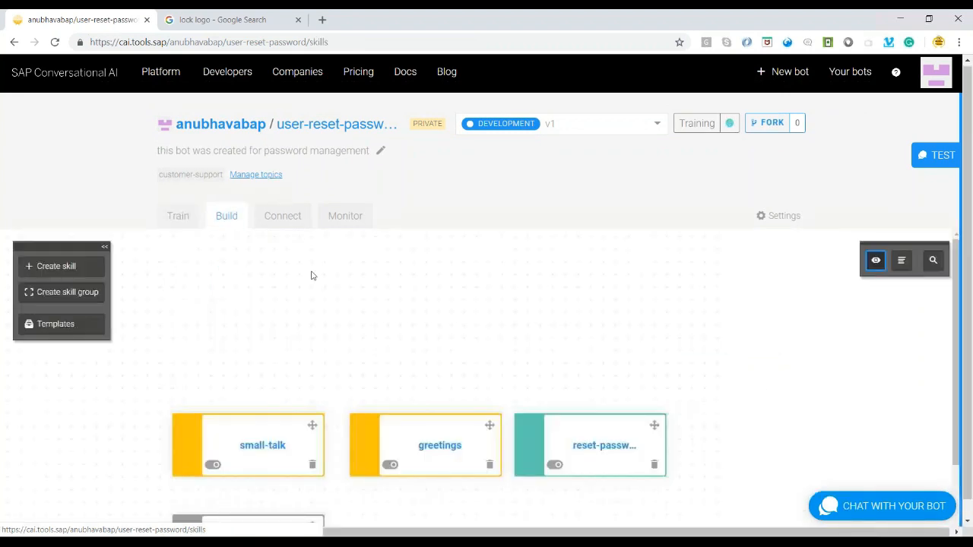
left_click(830, 505)
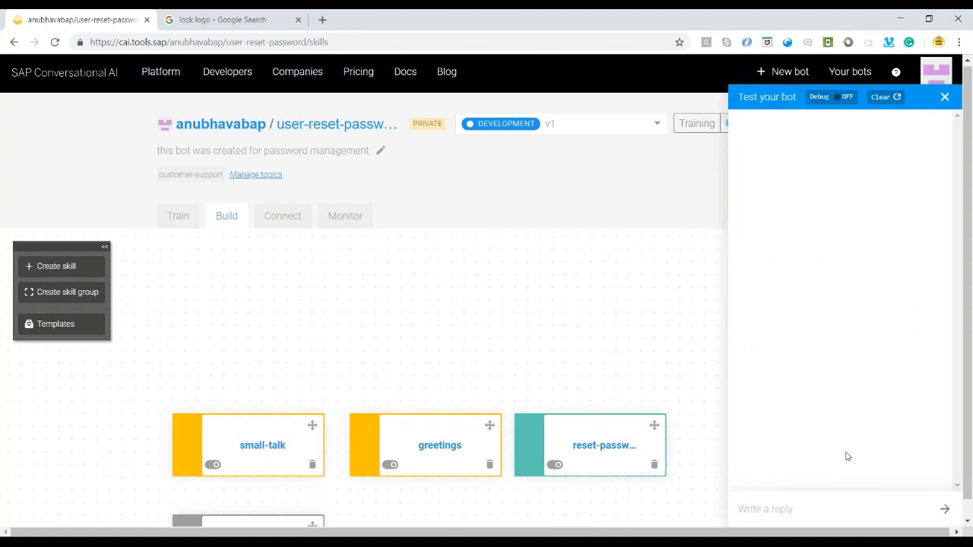
type("hey")
key("Return")
type("i want to reset password")
key("Return")
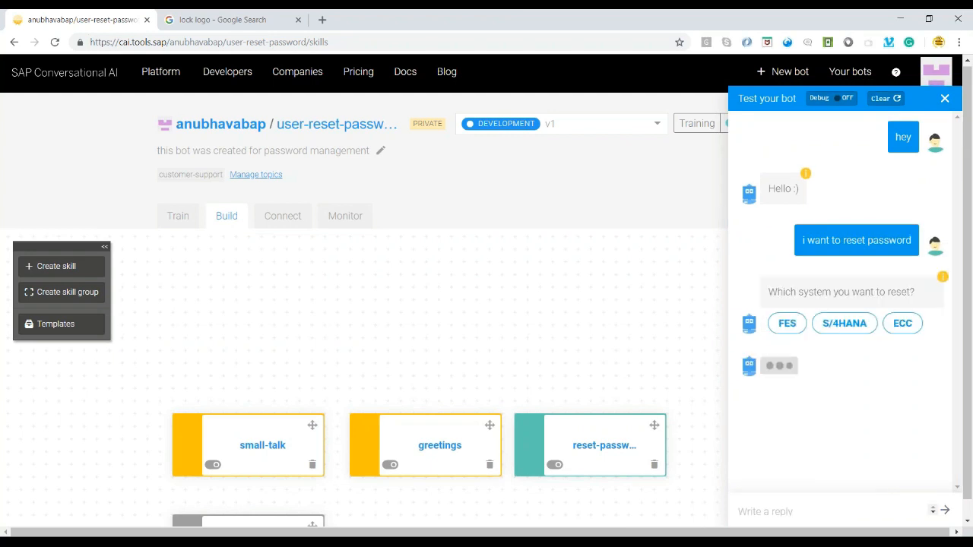
Step: Answer the system question with "what about S/4HANA" and send "i want to reset password" once more
type("what")
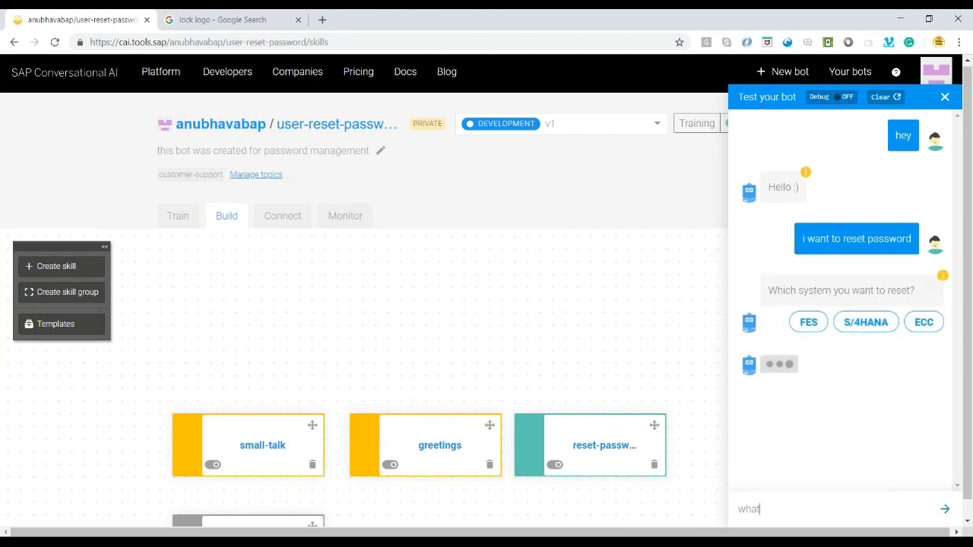
type(" about S/4HANA")
key("Return")
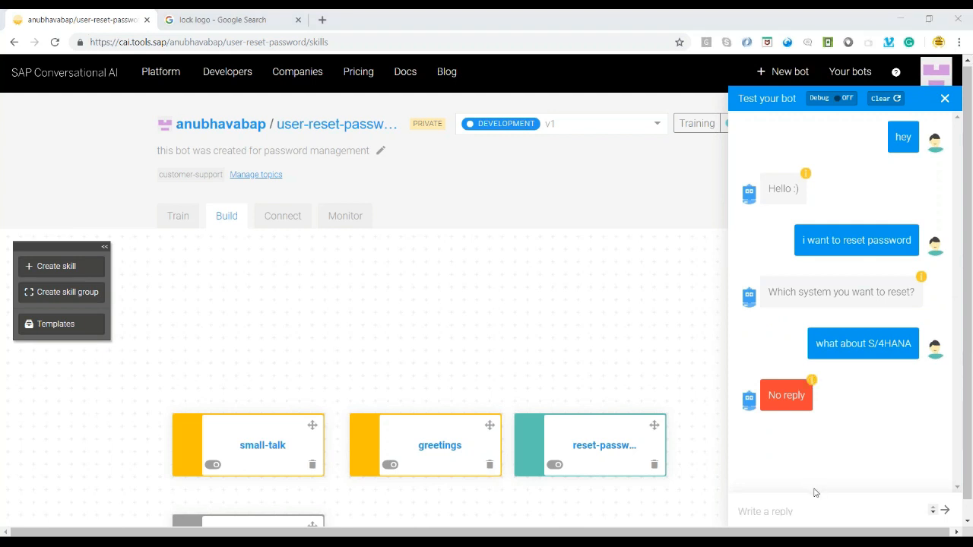
left_click(802, 509)
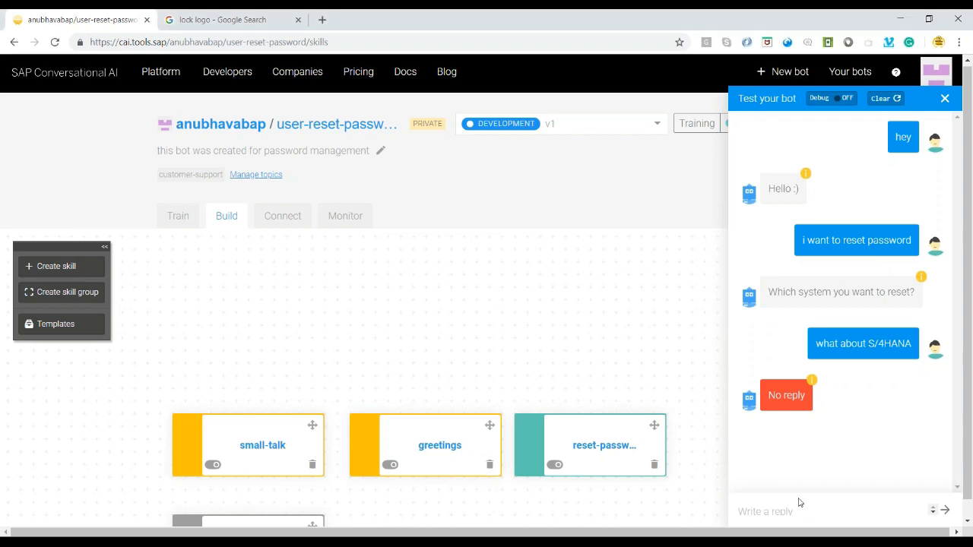
type("i want to reset p")
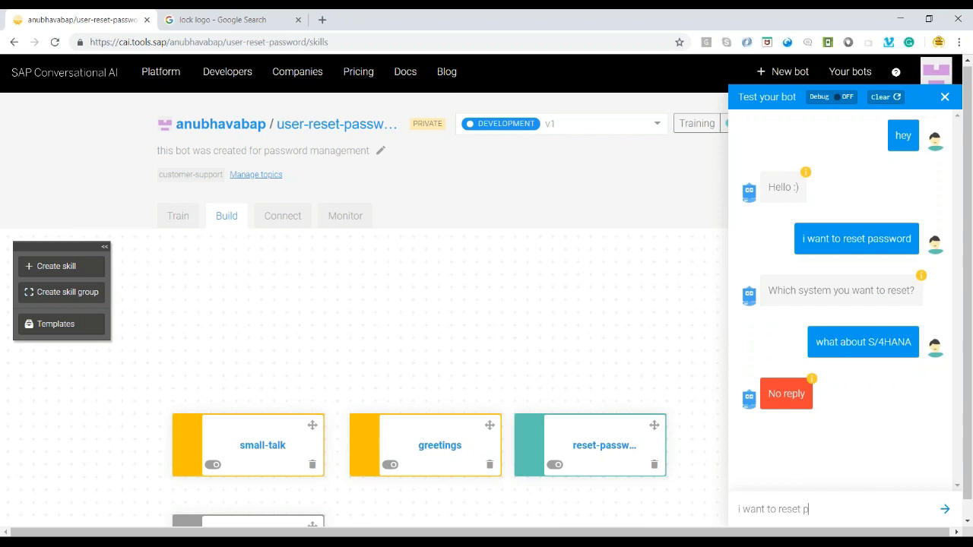
type("assword")
key("Return")
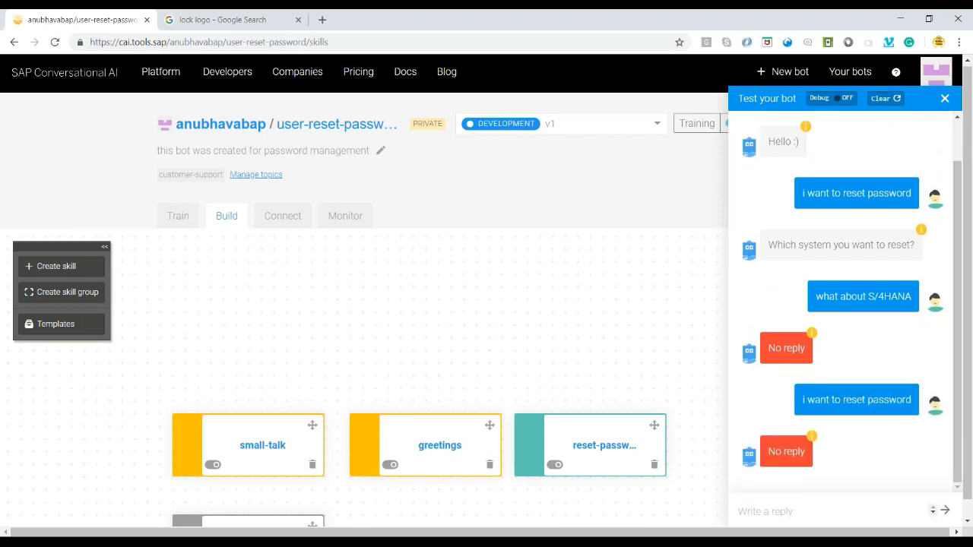
Step: Clear the test conversation, send "i want to reset password" again, and choose the ECC quick reply
left_click(881, 100)
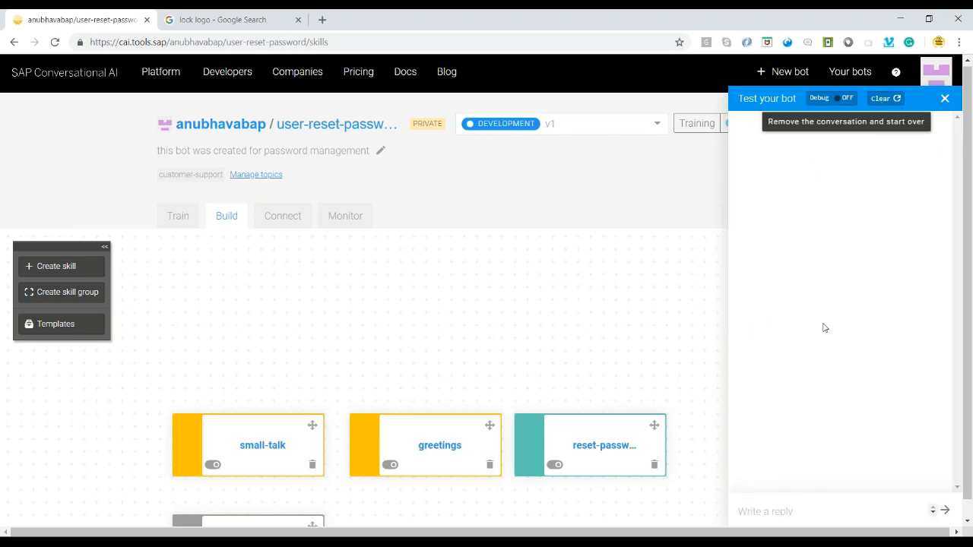
left_click(811, 511)
type("i wa")
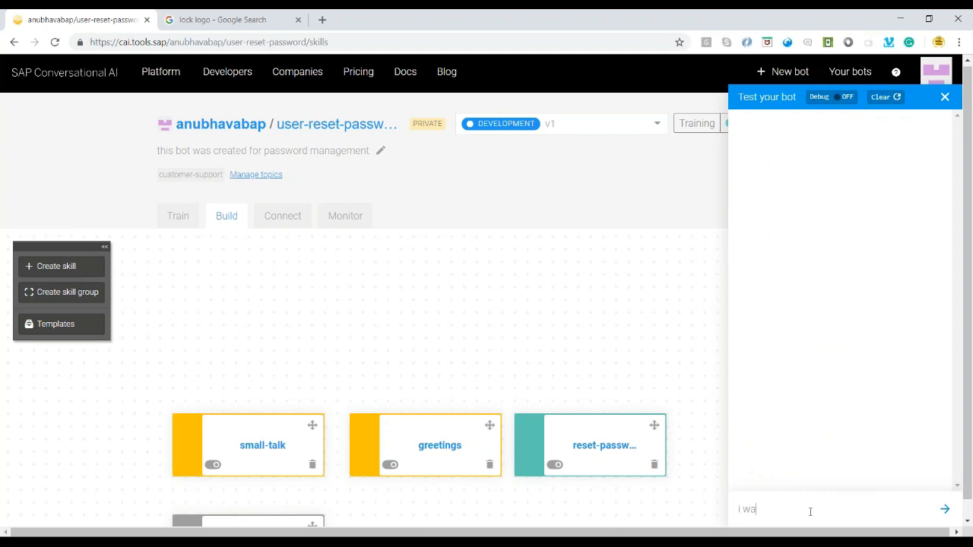
type("nt to reset password")
key("Return")
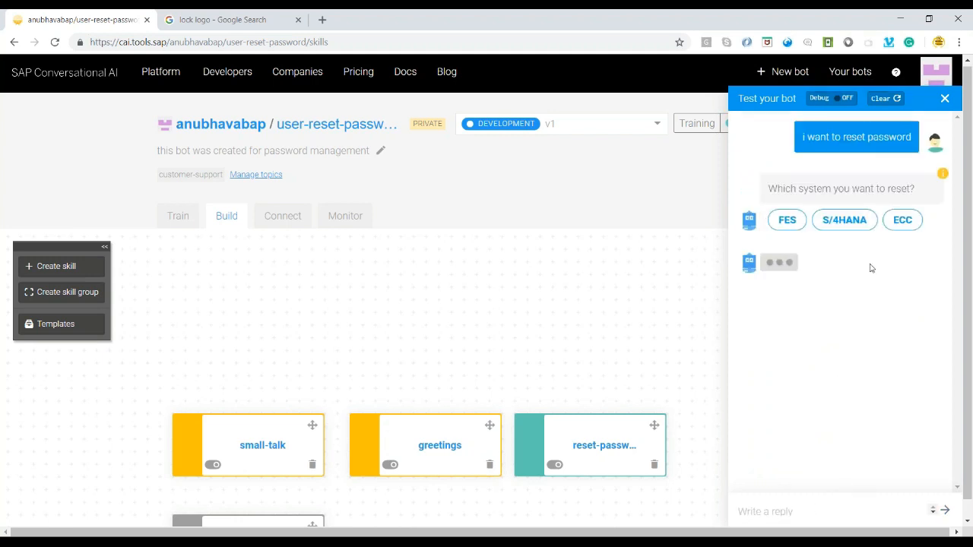
left_click(903, 224)
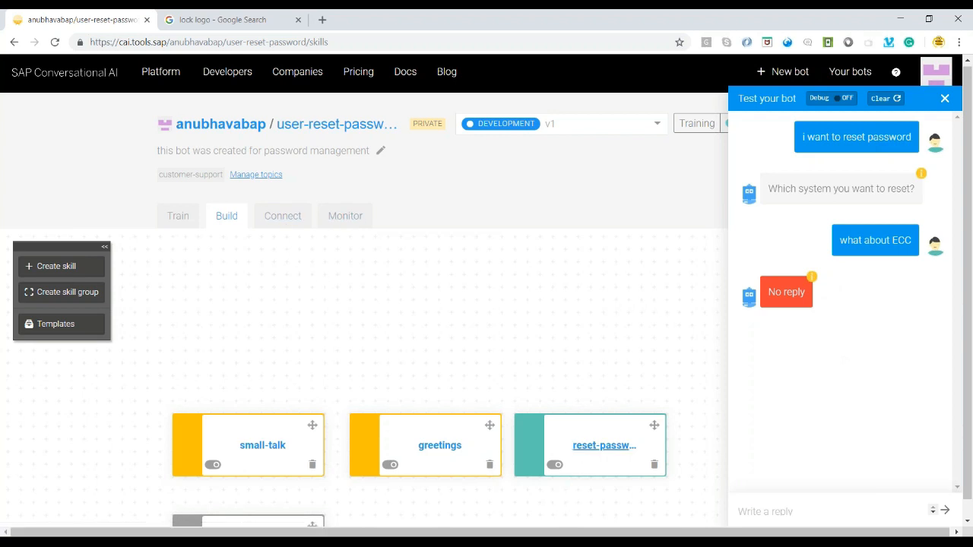
Step: Open the reset-password skill and show the test chat's debug log
left_click(604, 445)
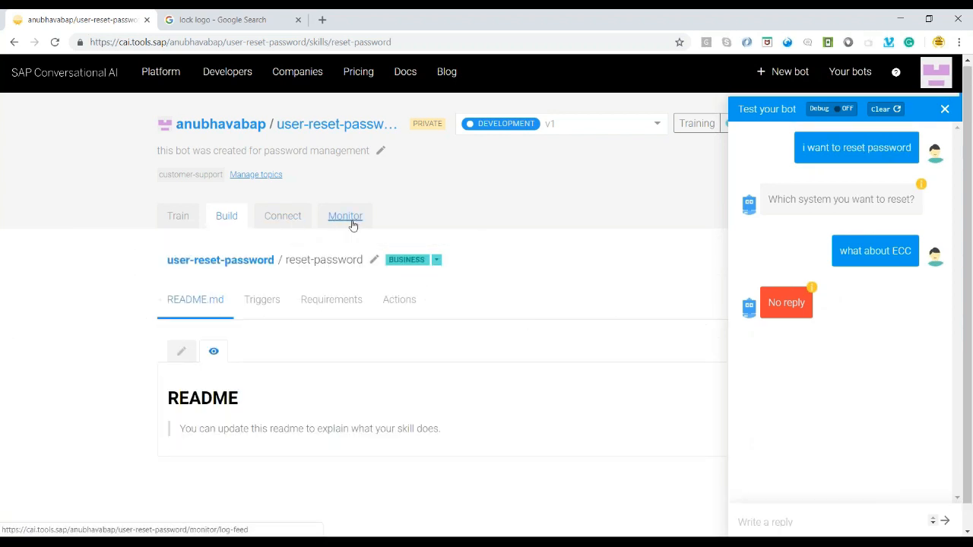
left_click(840, 109)
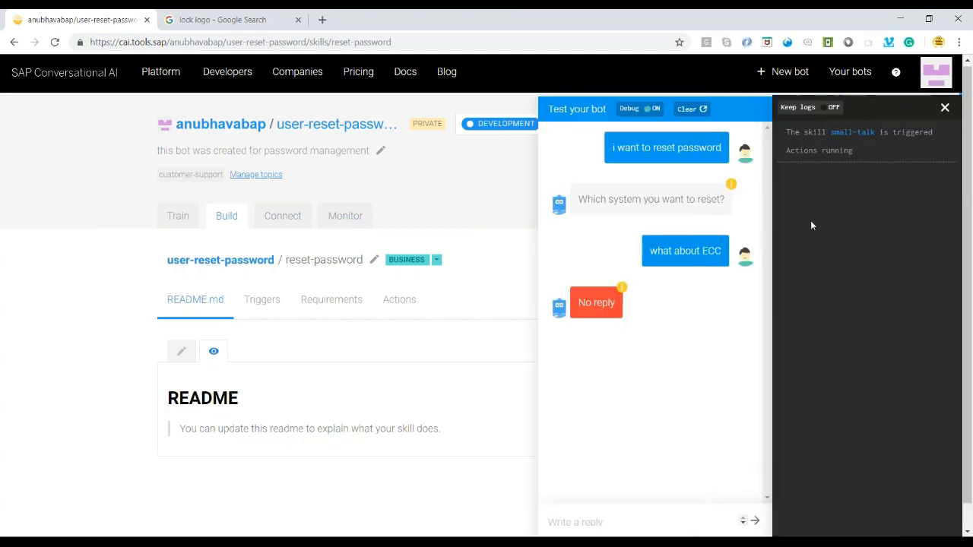
Step: Send "what about ECC" in the test chat again, turn on Keep logs, and close the test chat
left_click_drag(652, 251, 729, 249)
key("ctrl+c")
left_click(649, 521)
key("ctrl+v")
key("Return")
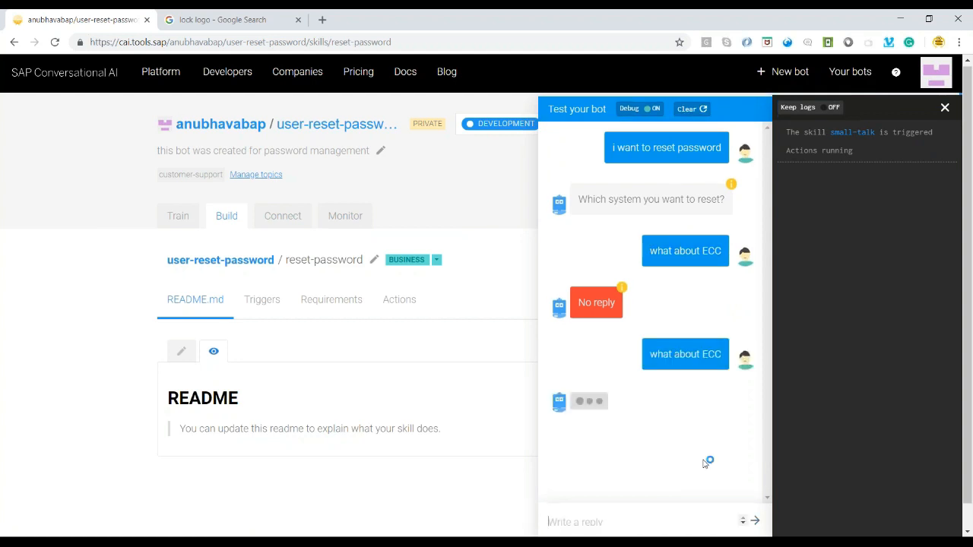
left_click(829, 107)
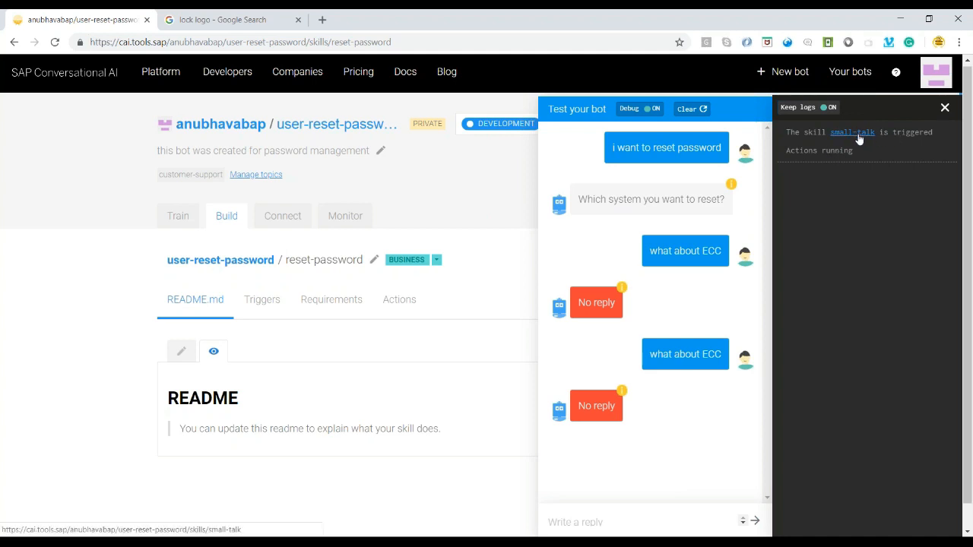
left_click_drag(650, 354, 723, 355)
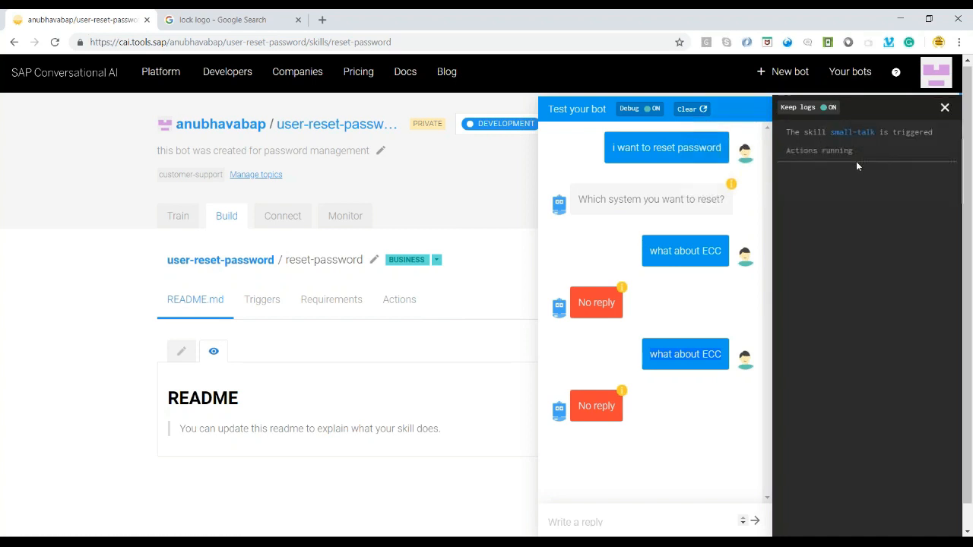
left_click(945, 107)
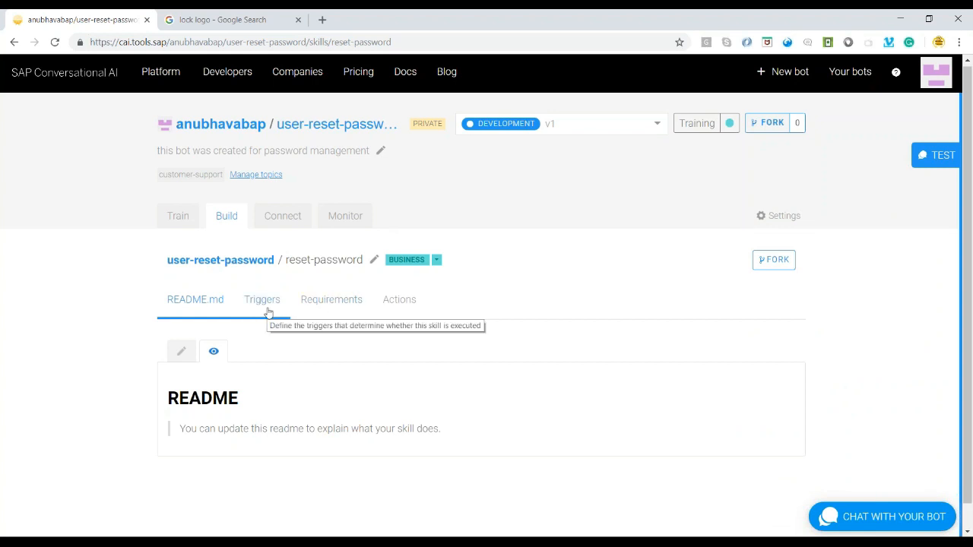
left_click(178, 216)
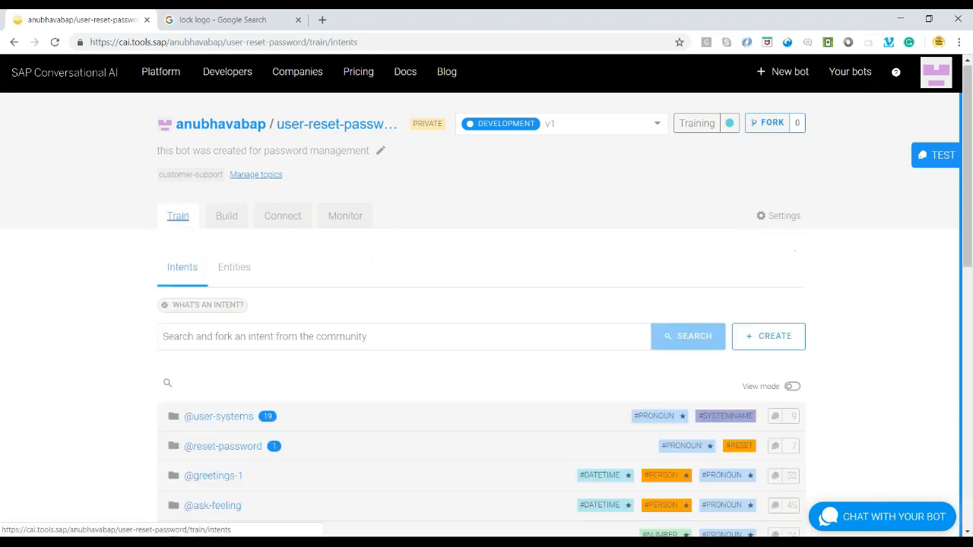
left_click(209, 418)
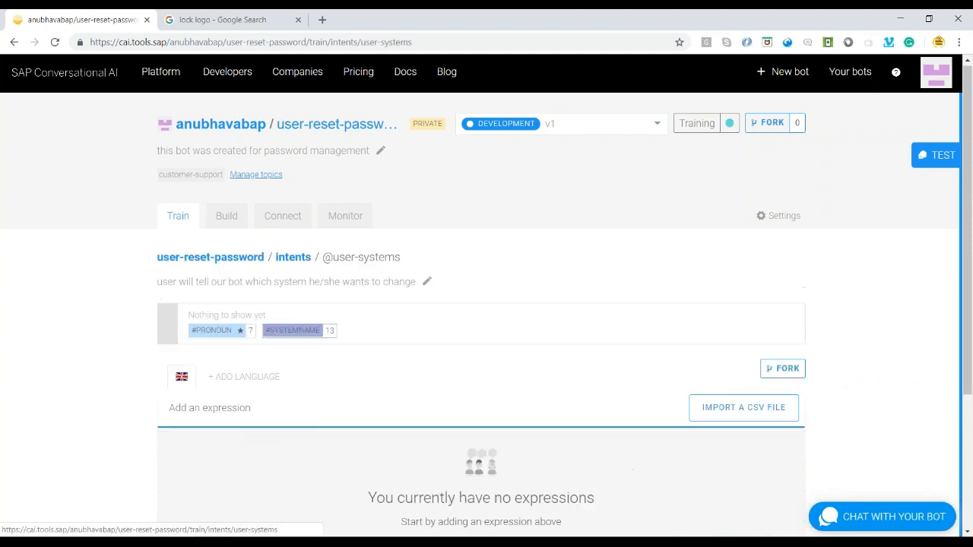
scroll(231, 380, "down", 3)
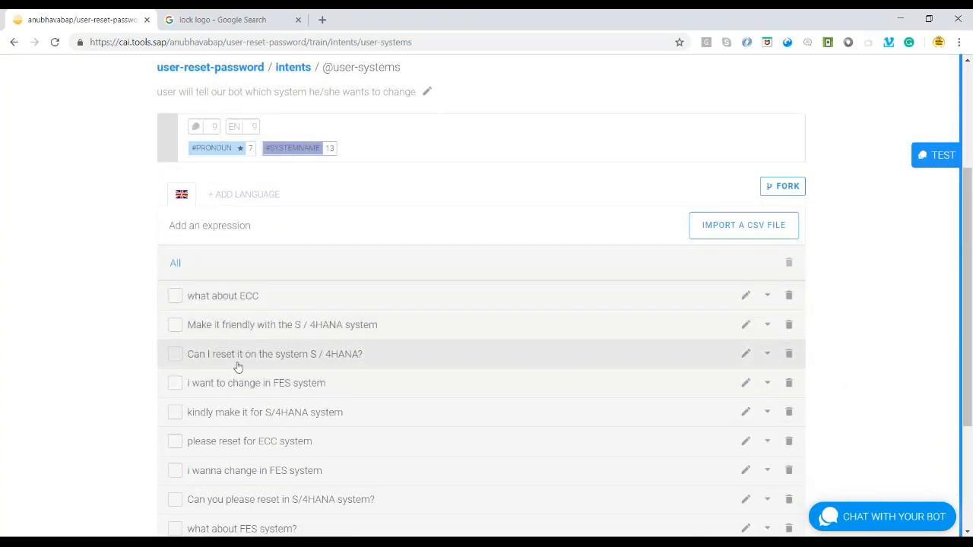
scroll(239, 376, "down", 1)
left_click_drag(334, 328, 187, 327)
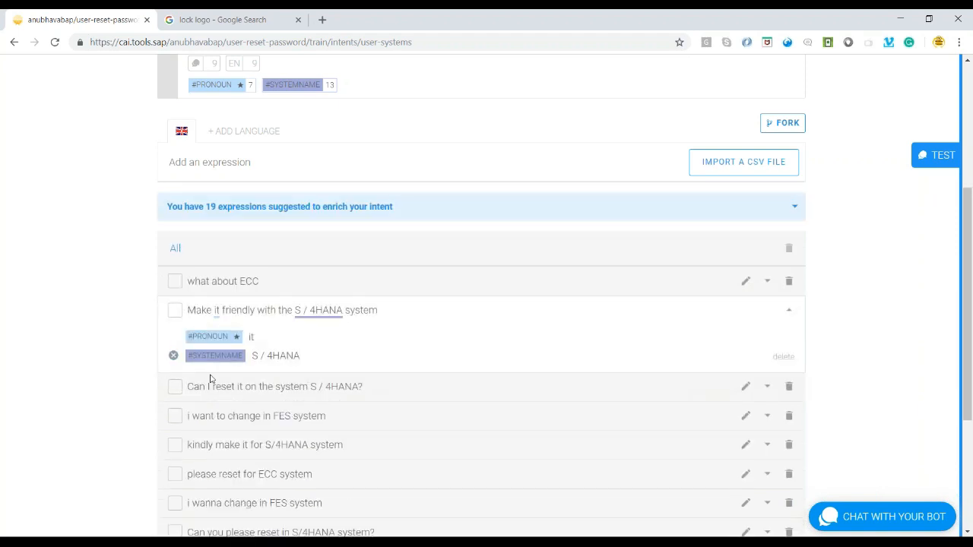
left_click(289, 386)
scroll(295, 421, "down", 3)
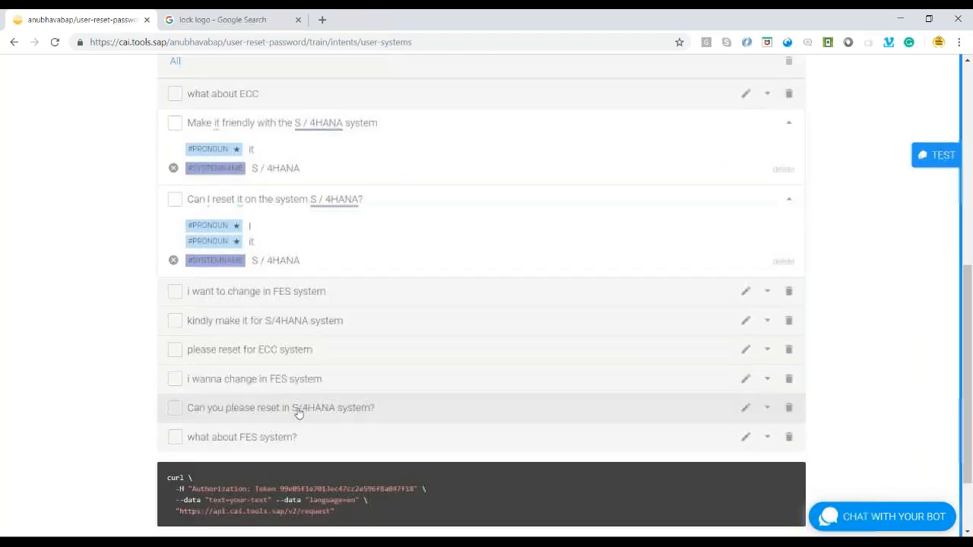
left_click(282, 292)
left_click_drag(325, 289, 192, 292)
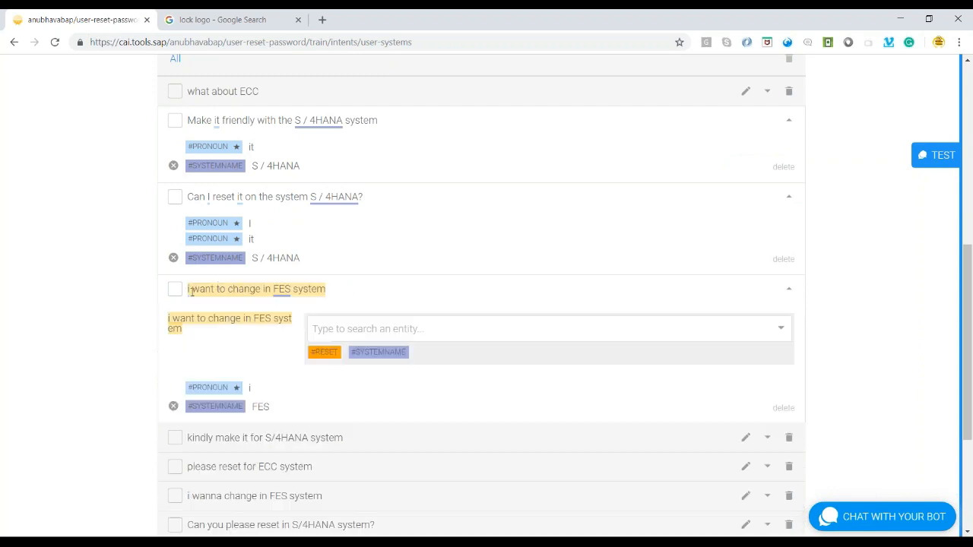
triple_click(232, 291)
triple_click(231, 291)
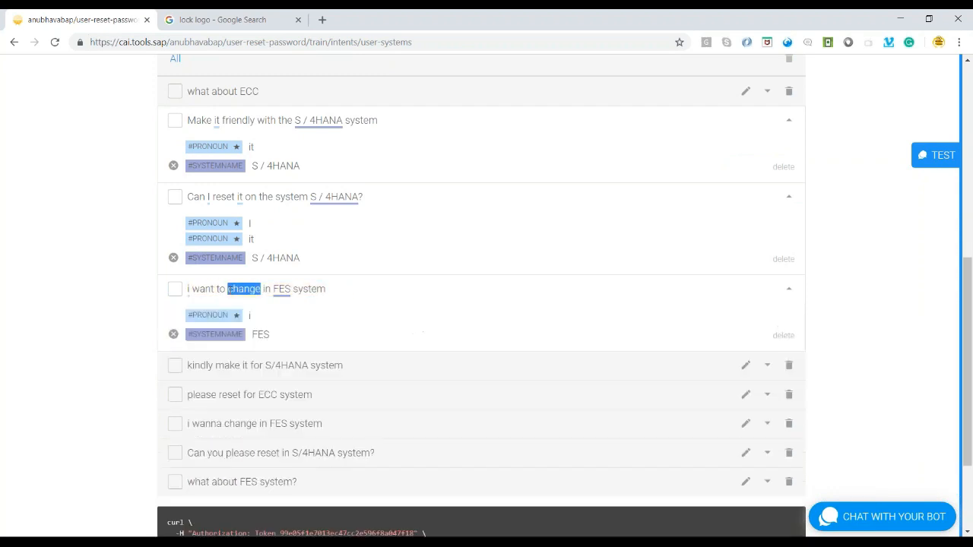
left_click_drag(333, 291, 187, 289)
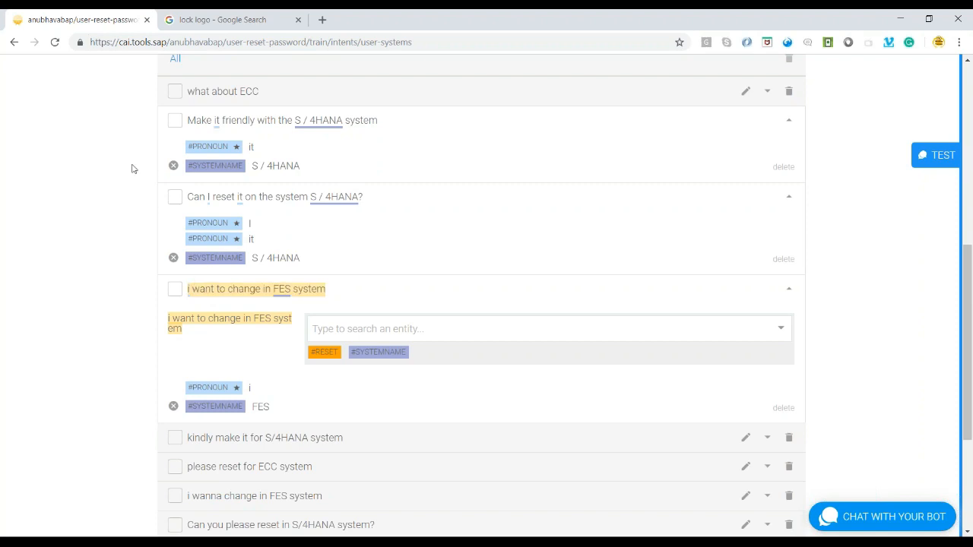
scroll(132, 168, "up", 6)
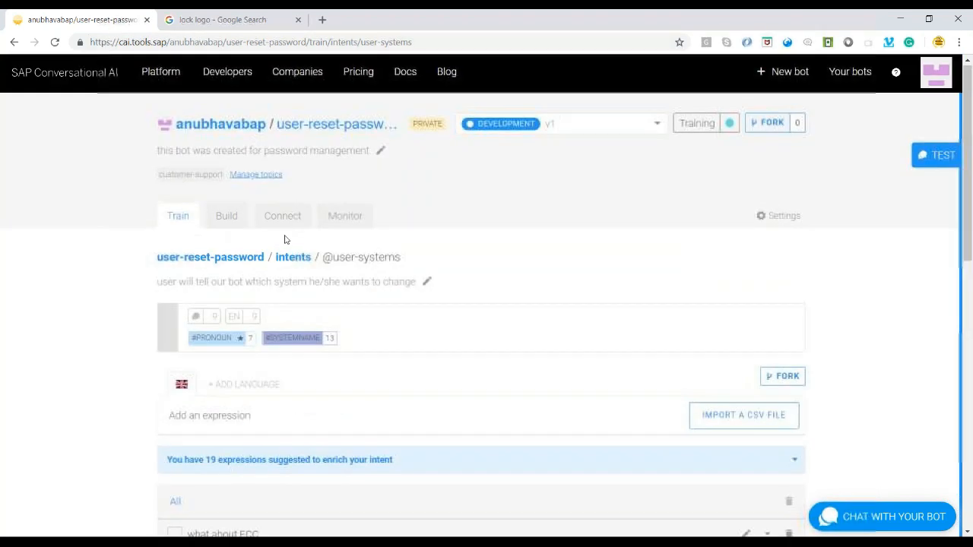
Step: In the reset-password skill's requirements, open the reply sent when request_pass_change is complete for editing
left_click(288, 218)
left_click(232, 218)
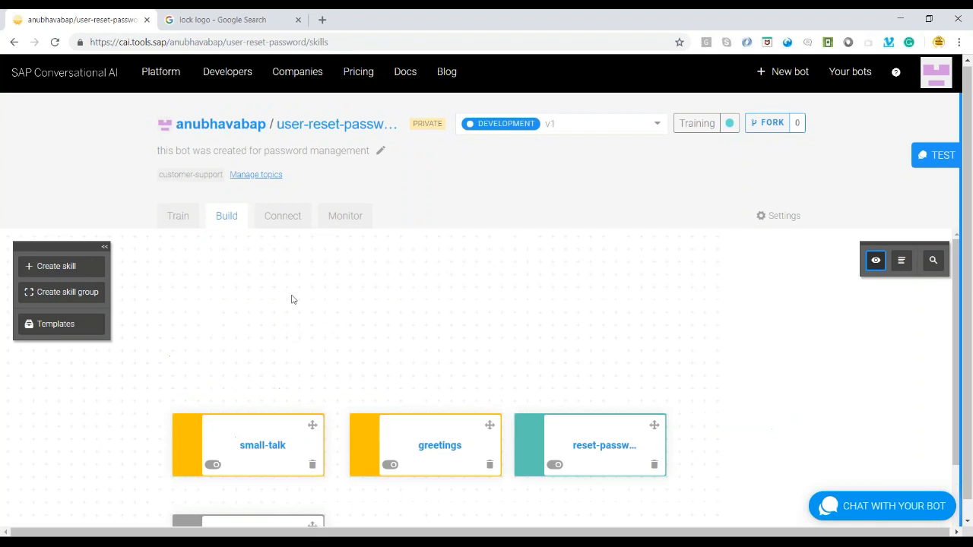
left_click(616, 469)
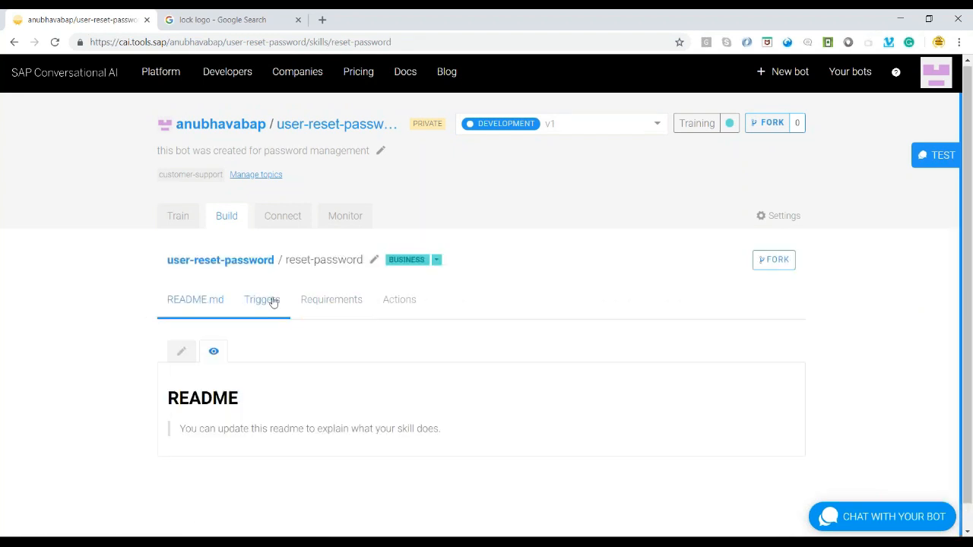
left_click(272, 301)
left_click(306, 307)
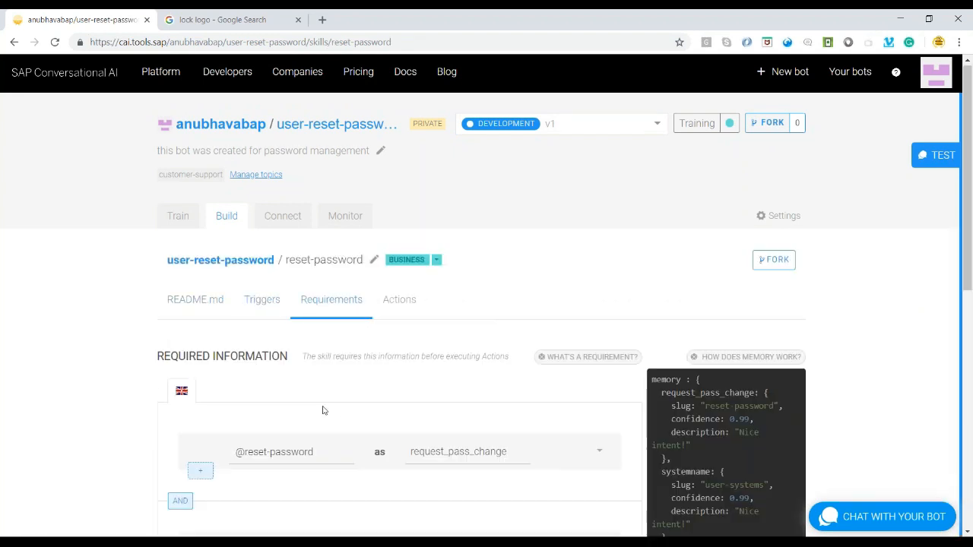
scroll(321, 407, "down", 2)
scroll(322, 402, "down", 1)
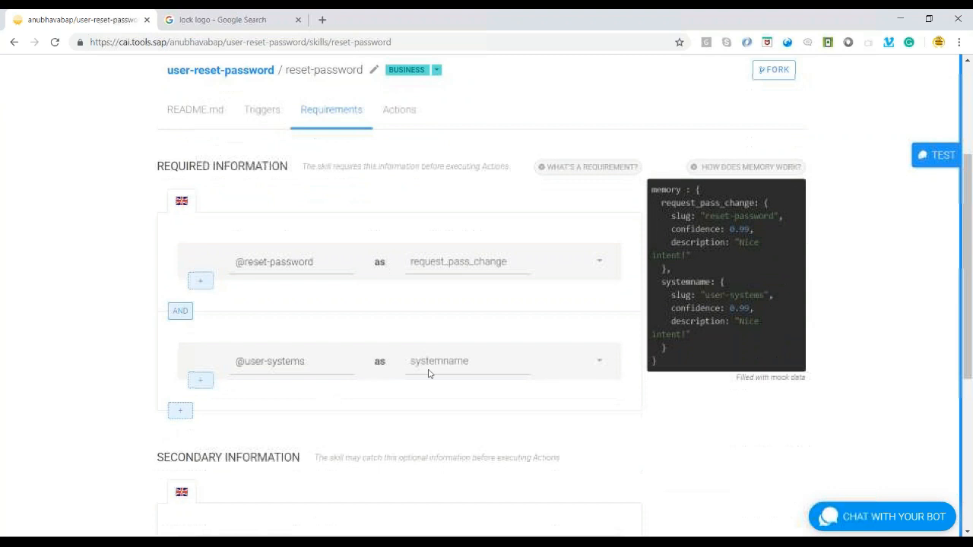
left_click(596, 262)
left_click(248, 313)
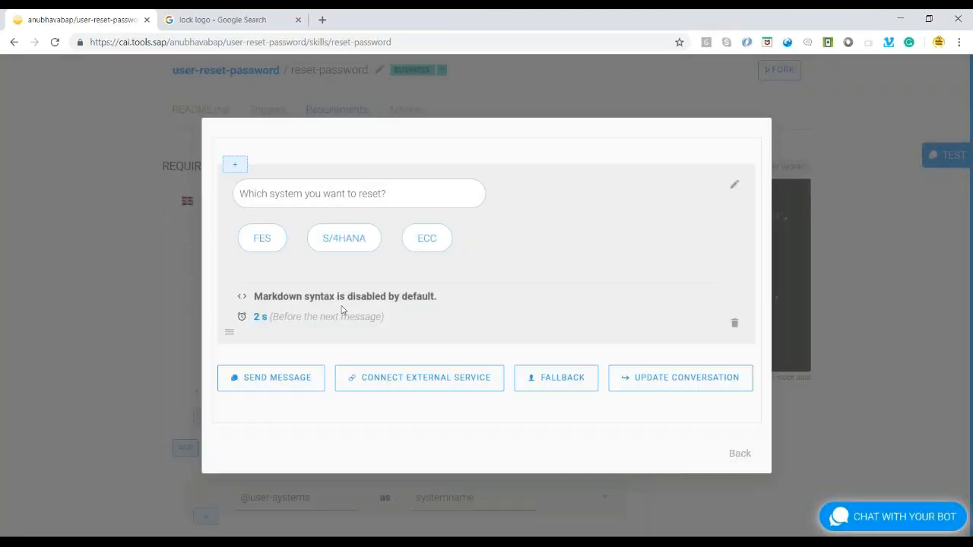
left_click(735, 185)
Step: Set the FES quick reply's value to "i want to change in FES system"
left_click_drag(326, 277, 241, 276)
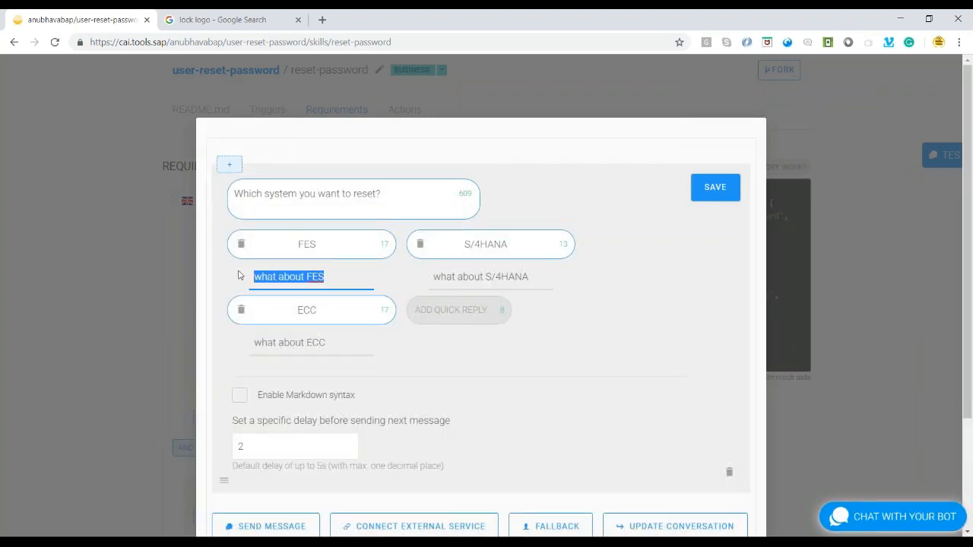
type("what about ECC")
double_click(316, 276)
key("ctrl+a")
type("i want to cha")
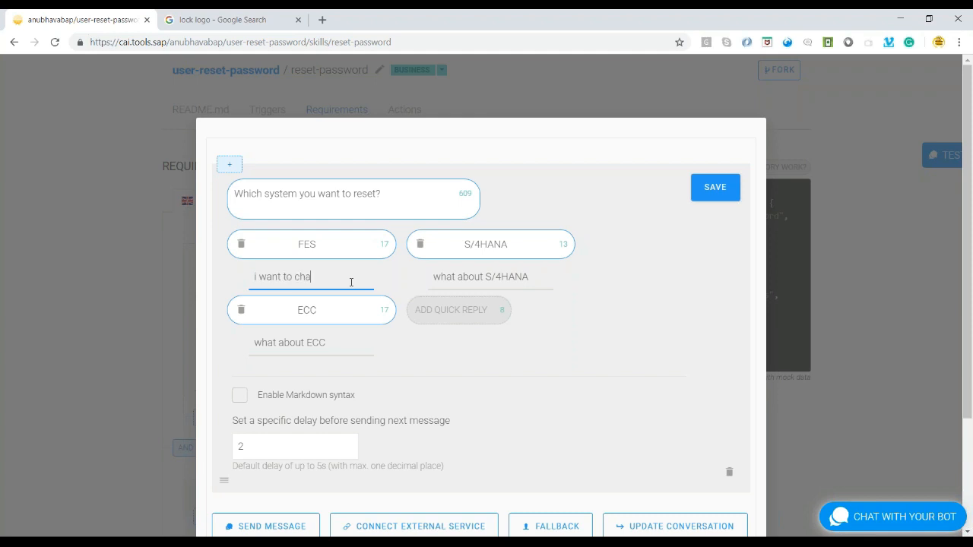
type("nge in FES system,")
key("BackSpace")
Step: Reuse the FES text for the S/4HANA quick reply, setting its value to "i want to change in S/4HANA system"
key("ctrl+a")
key("ctrl+c")
key("Home")
key("Tab")
key("Tab")
key("ctrl+v")
double_click(504, 278)
type("S/4HAAN")
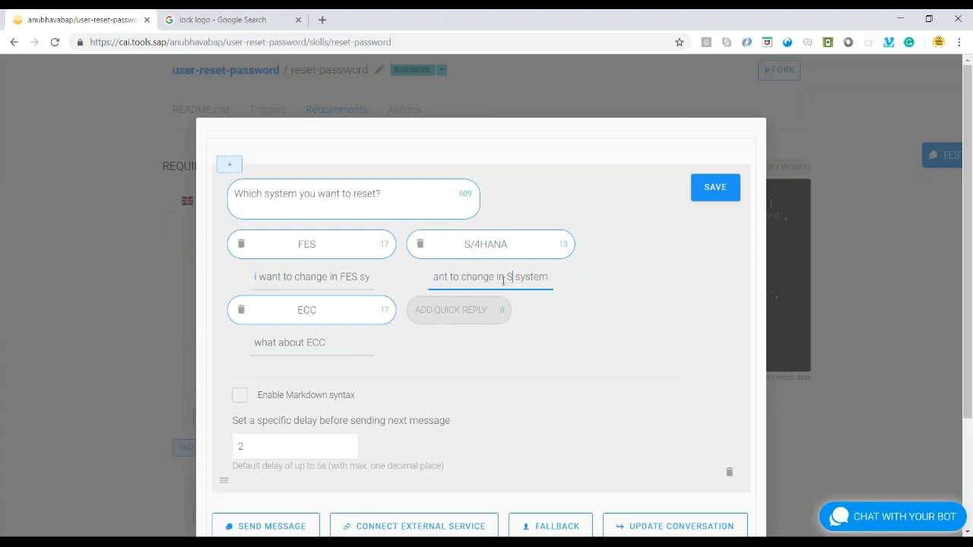
key("BackSpace")
key("BackSpace")
type("NA")
Step: Set the ECC quick reply's value to "i want to change in ECC system", save the message, and return to the requirements
key("Tab")
key("Tab")
left_click_drag(254, 343, 322, 363)
key("ctrl+v")
double_click(324, 343)
type("ECC")
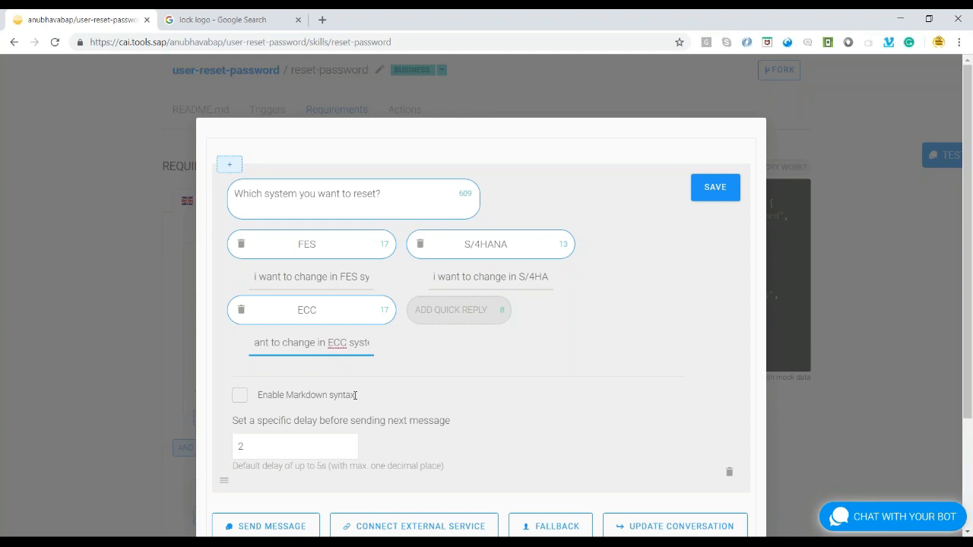
left_click(409, 369)
left_click(358, 344)
left_click(411, 357)
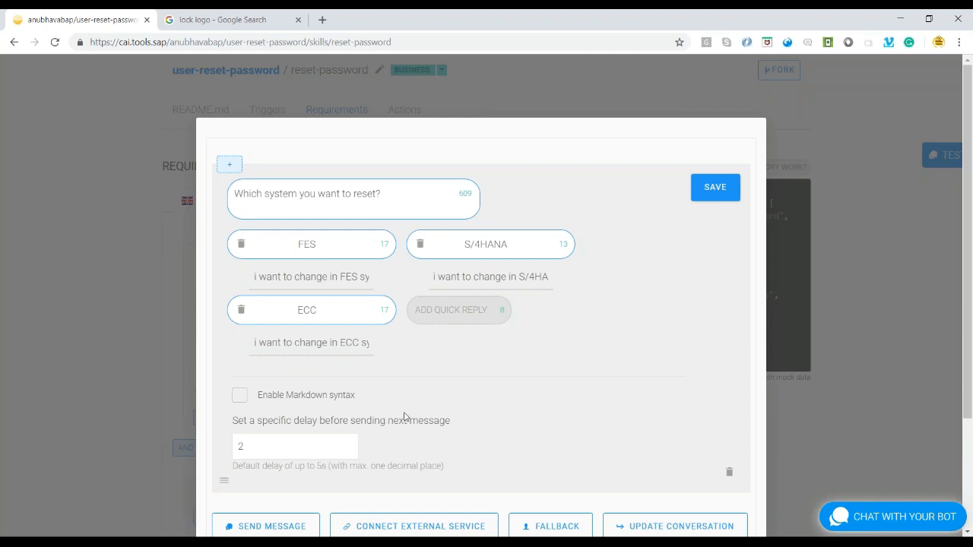
left_click(715, 195)
left_click(740, 456)
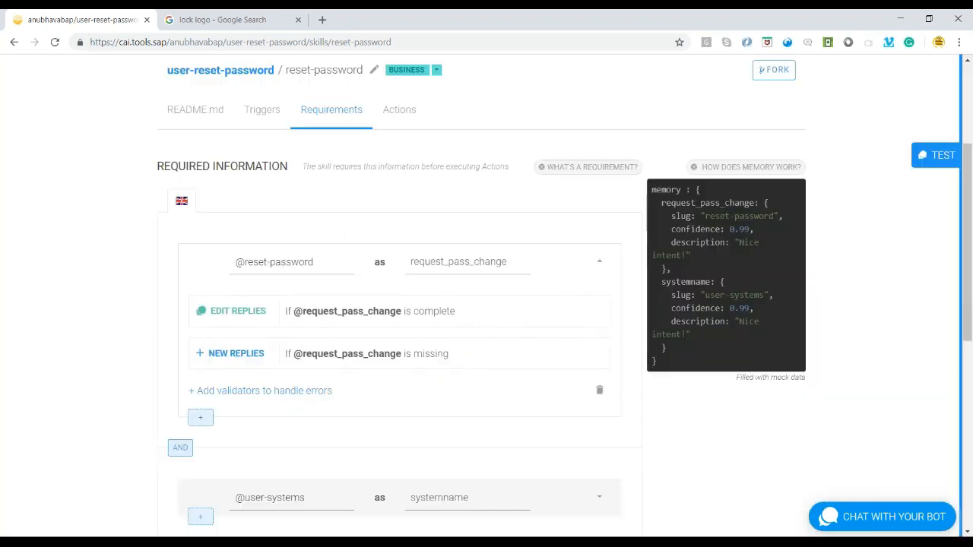
Step: Clear the test conversation, reopen the test chat, and send "hello"
left_click(884, 528)
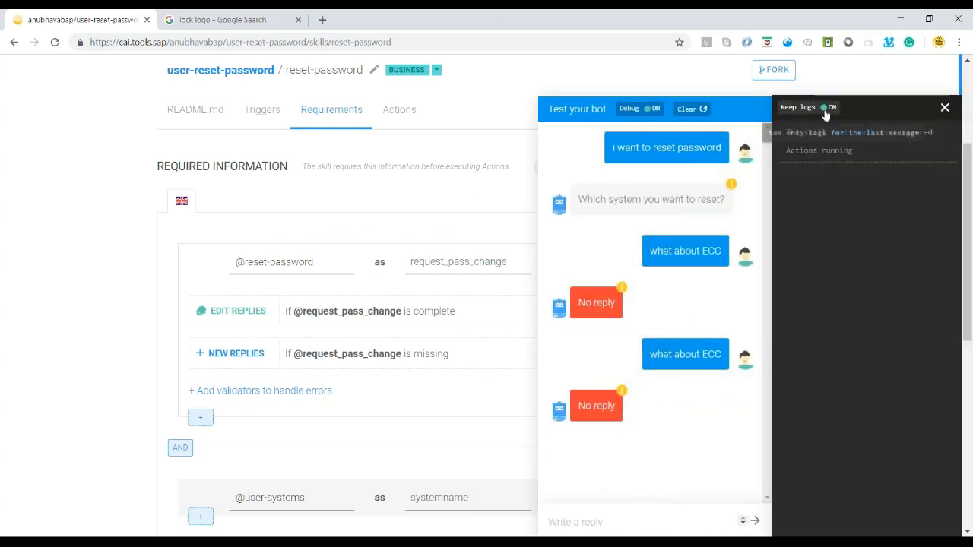
left_click(700, 108)
left_click(945, 107)
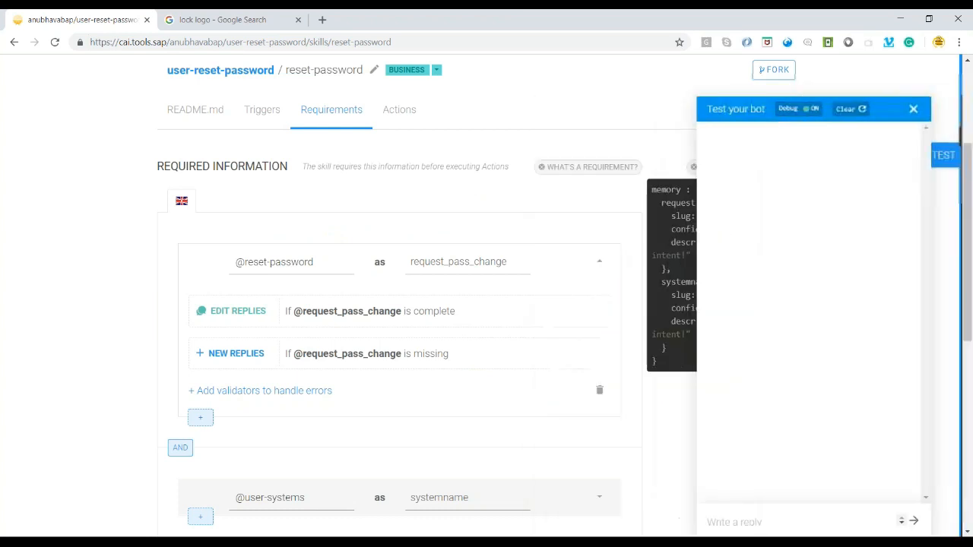
left_click(884, 526)
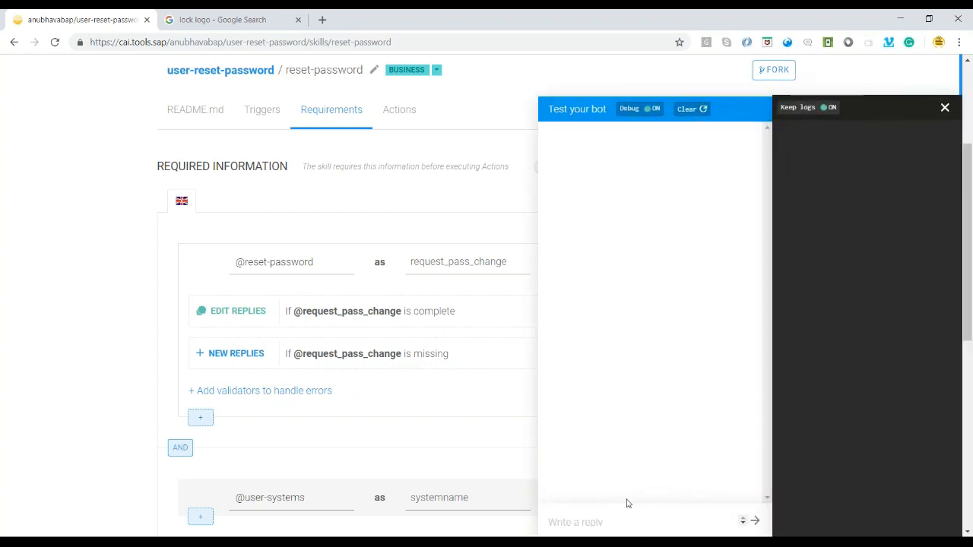
type("hello")
key("Return")
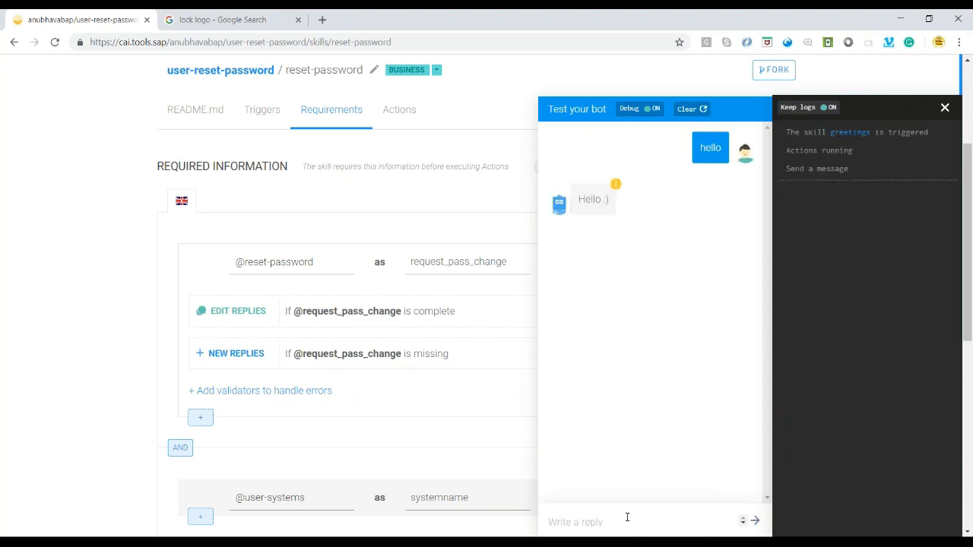
Step: Send "i want to reset password" in the test chat and choose the FES quick reply
left_click(612, 517)
type("i wa")
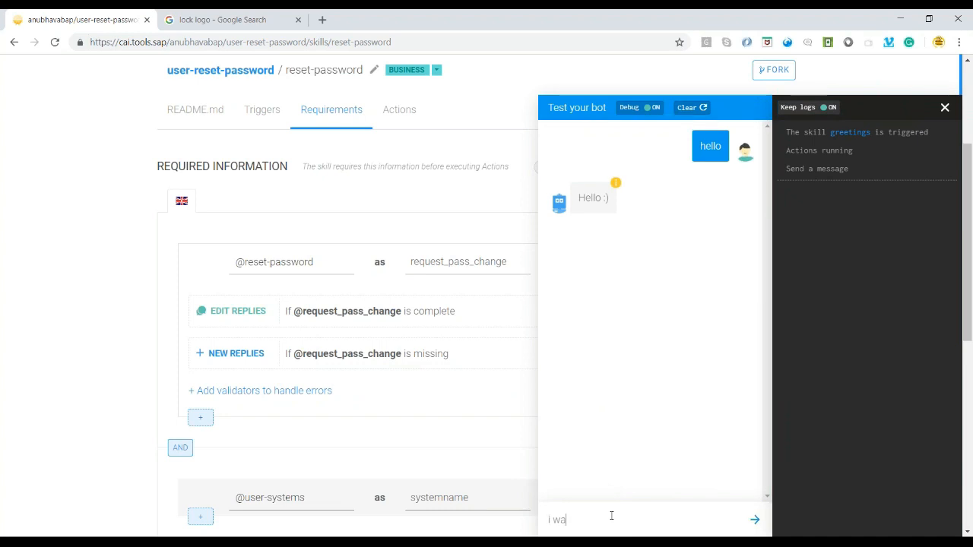
type("nt to reset password")
key("Return")
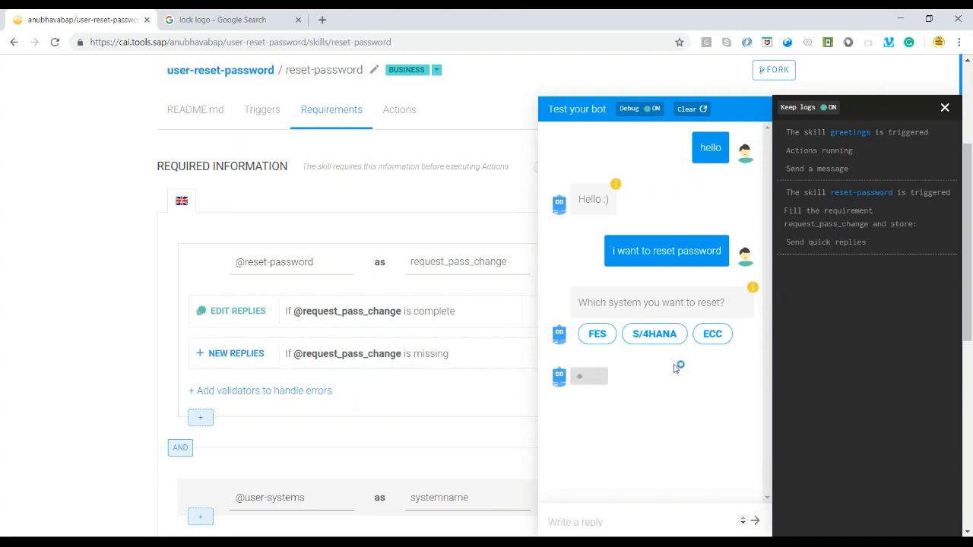
left_click(599, 337)
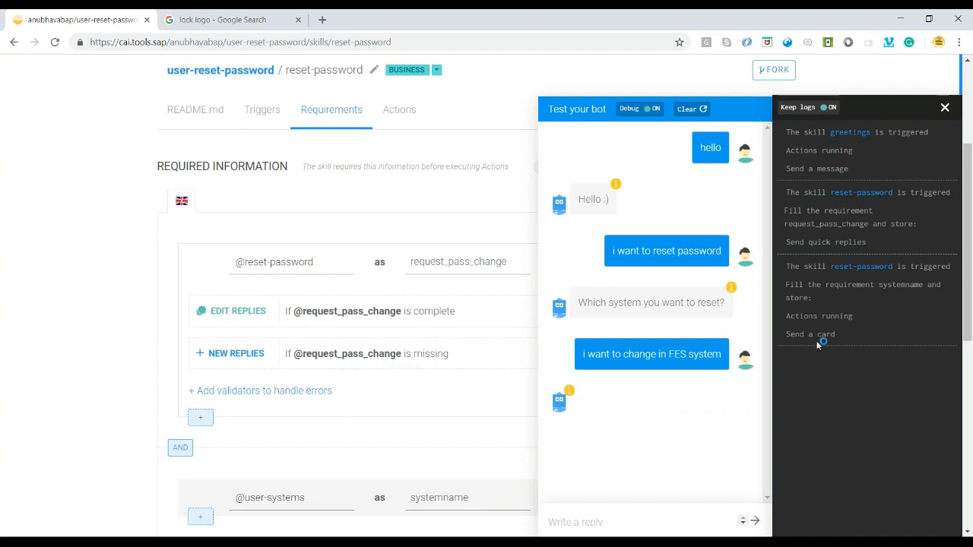
Step: Examine the JSON details of the bot's card reply, from the detected intent down to the card's buttons
left_click(569, 393)
scroll(637, 392, "down", 3)
scroll(638, 393, "up", 3)
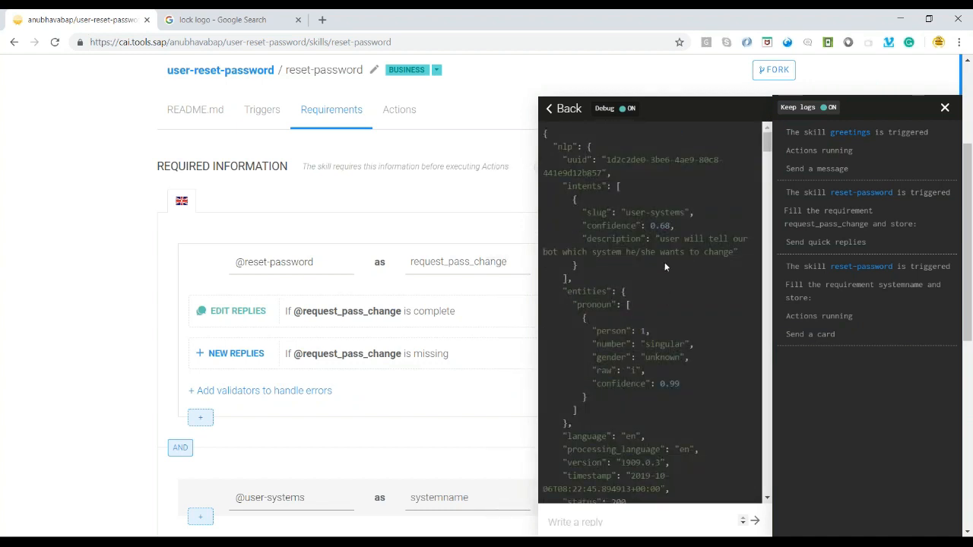
scroll(652, 317, "down", 5)
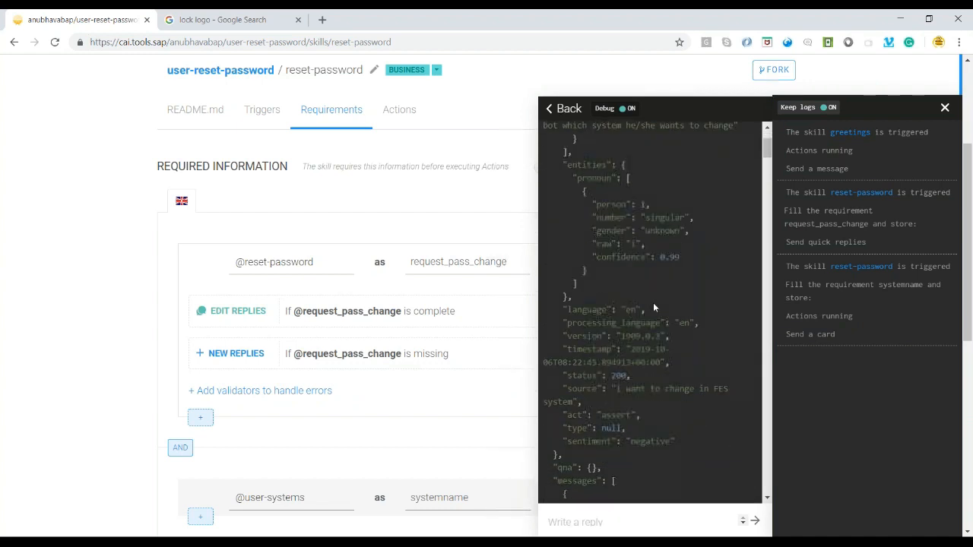
scroll(661, 308, "down", 5)
scroll(662, 302, "down", 5)
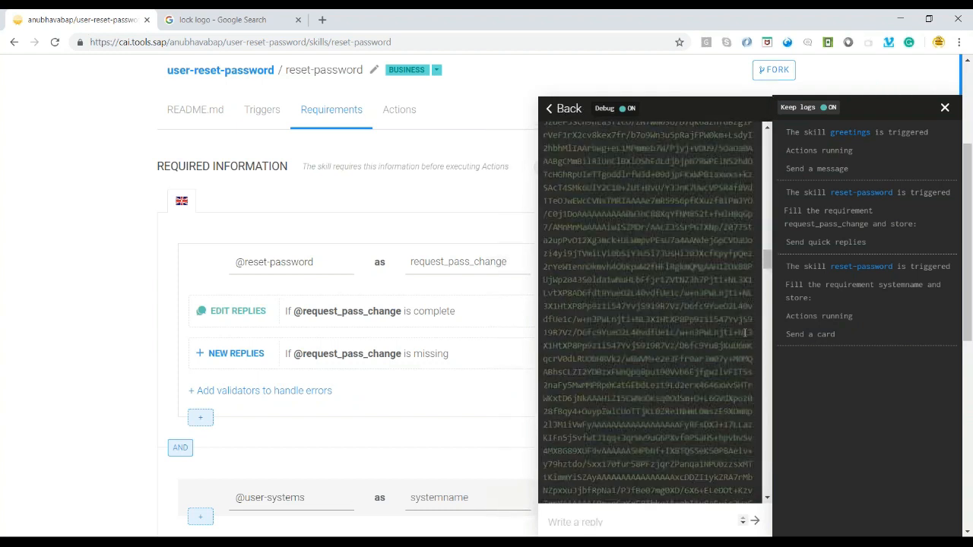
left_click_drag(767, 263, 763, 295)
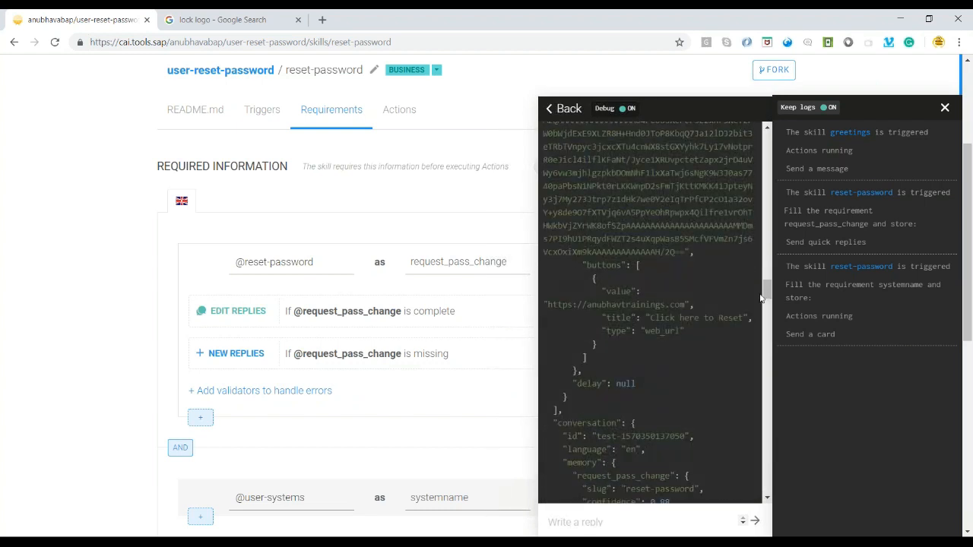
Step: Leave the reply's JSON details, close the test chat, and return to the skill's actions
left_click_drag(767, 292, 767, 136)
left_click(562, 108)
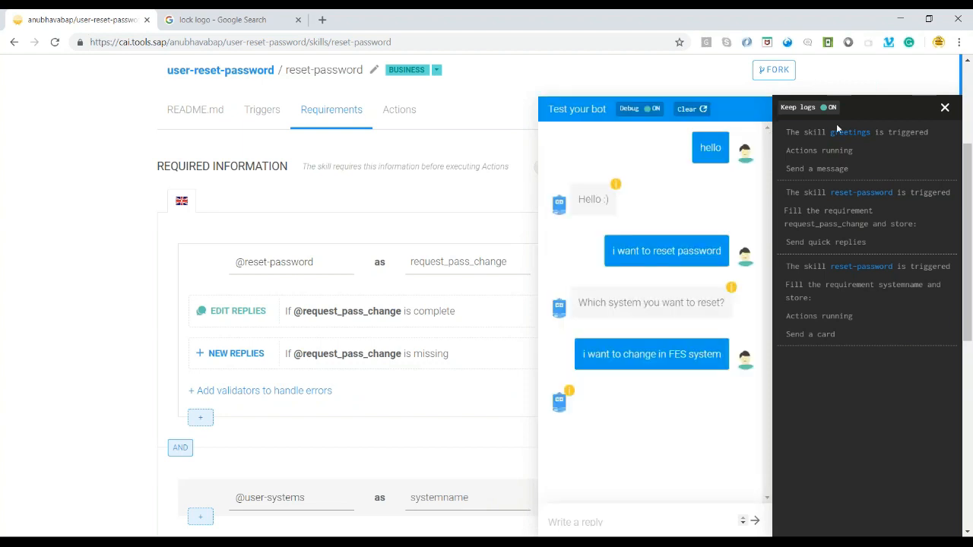
left_click(943, 109)
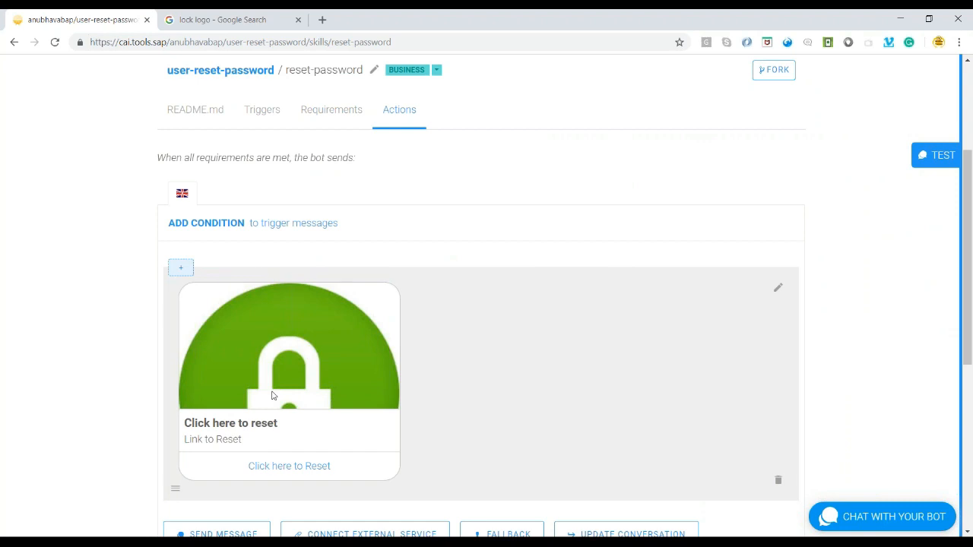
left_click(780, 290)
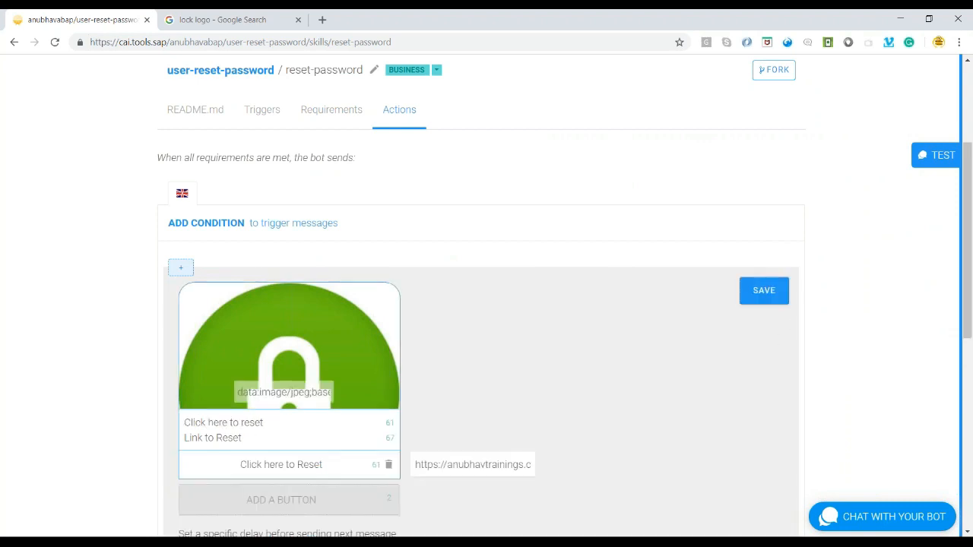
triple_click(274, 392)
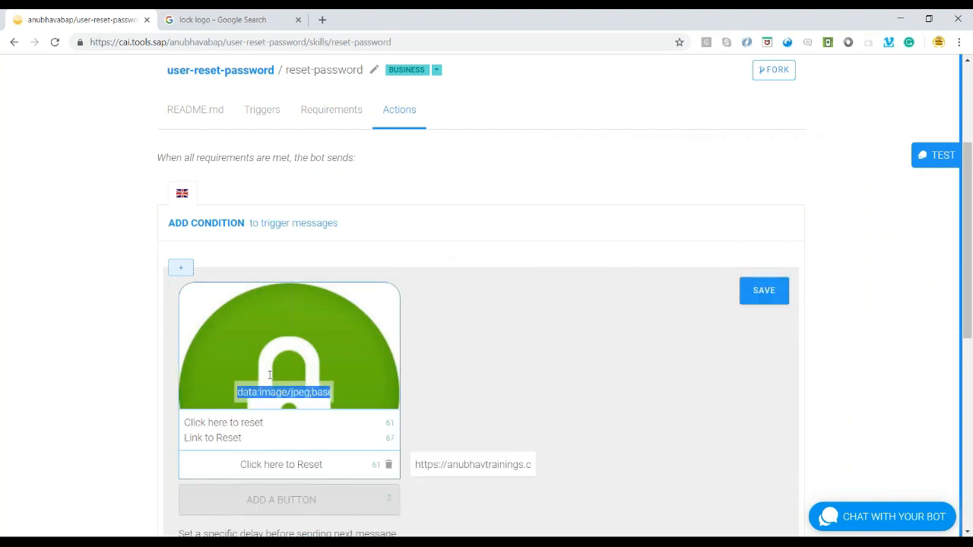
key("BackSpace")
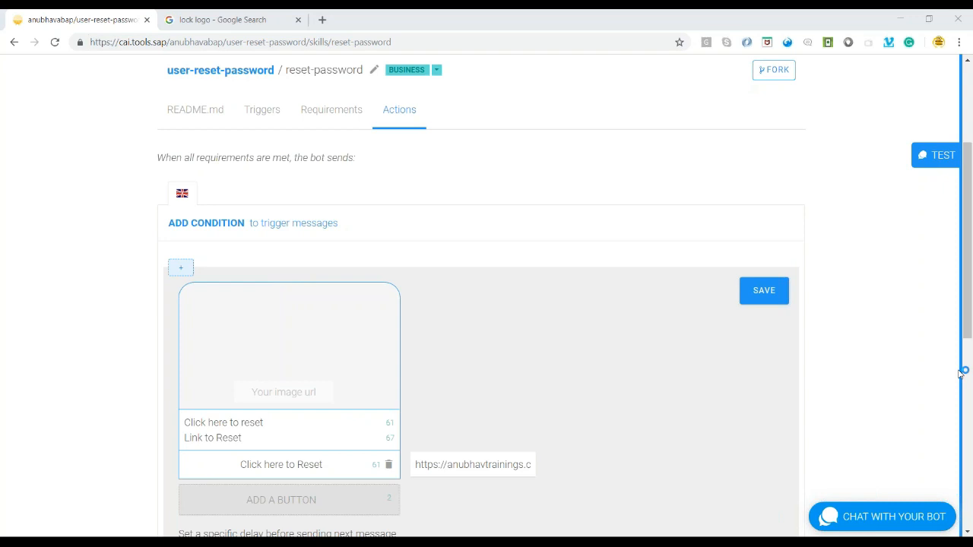
left_click(745, 456)
left_click(295, 328)
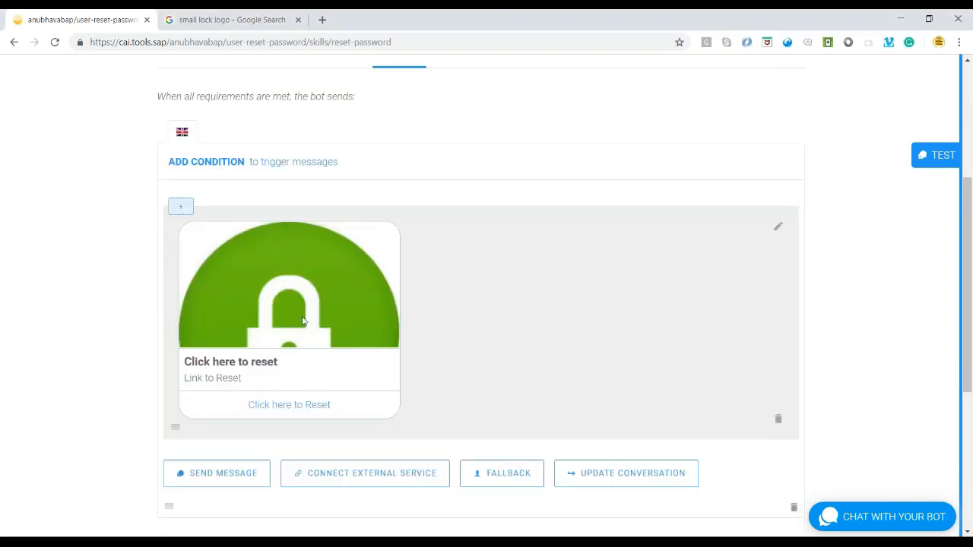
Step: Replace the reset card's image URL with the copied address of the blue shield-and-lock SVG, and save the card
left_click(779, 226)
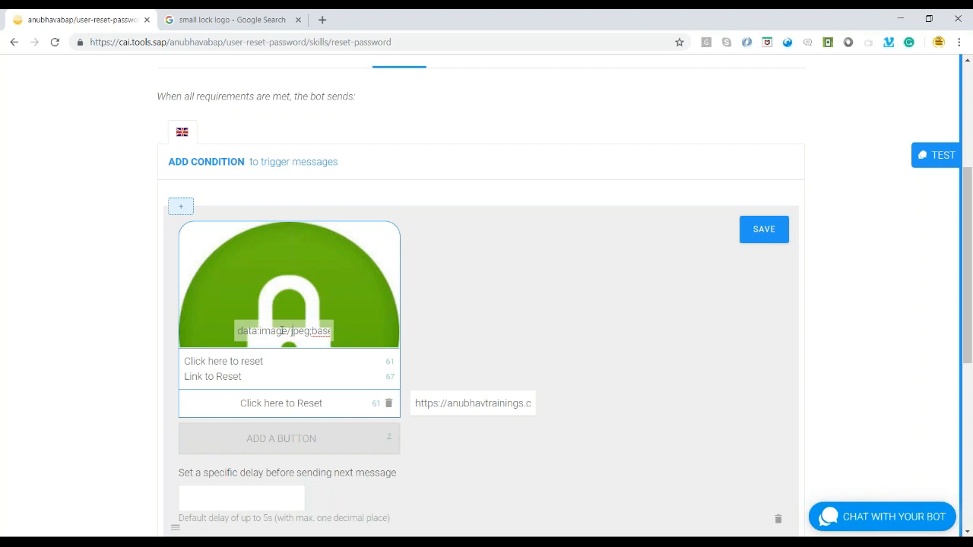
double_click(282, 330)
key("ctrl+v")
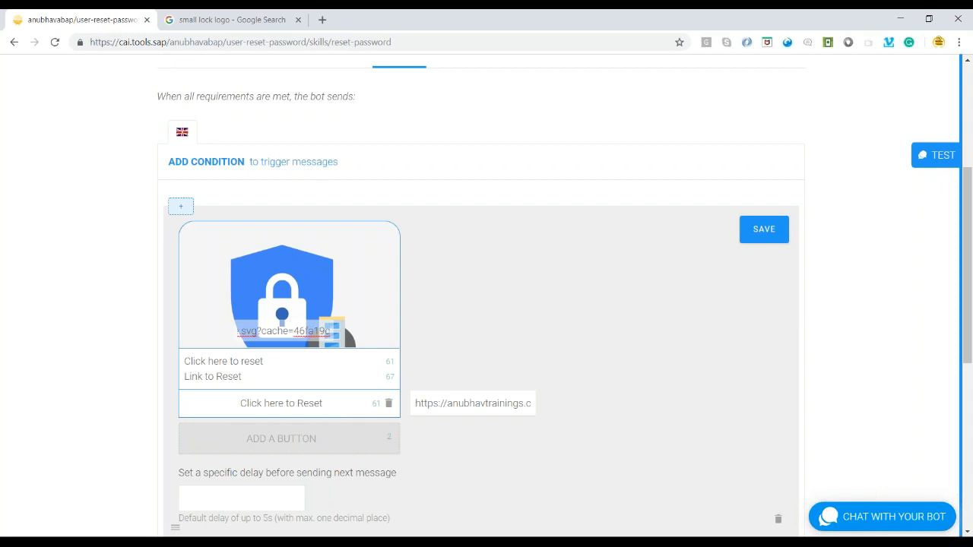
left_click(755, 239)
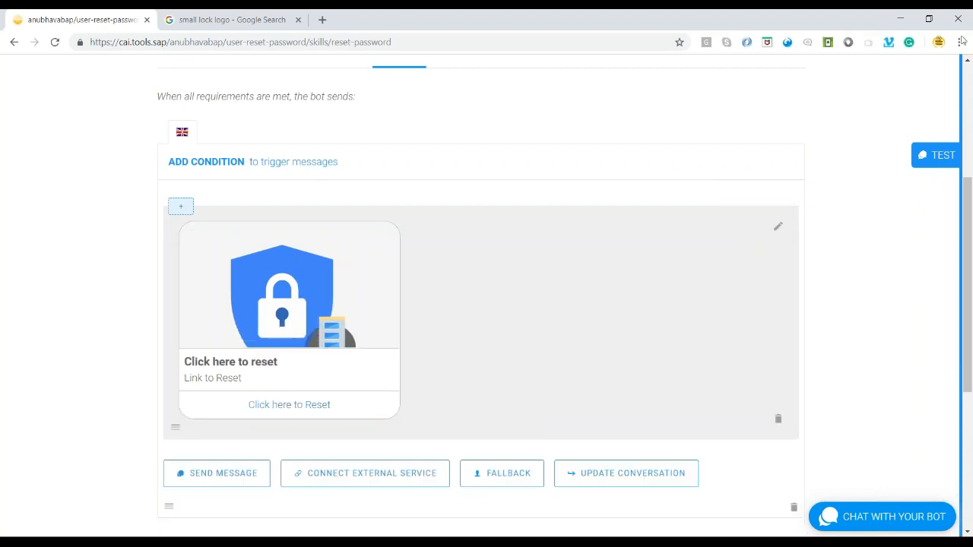
Step: Open the bot's test chat and send "hey" followed by "how are you today"
left_click(890, 523)
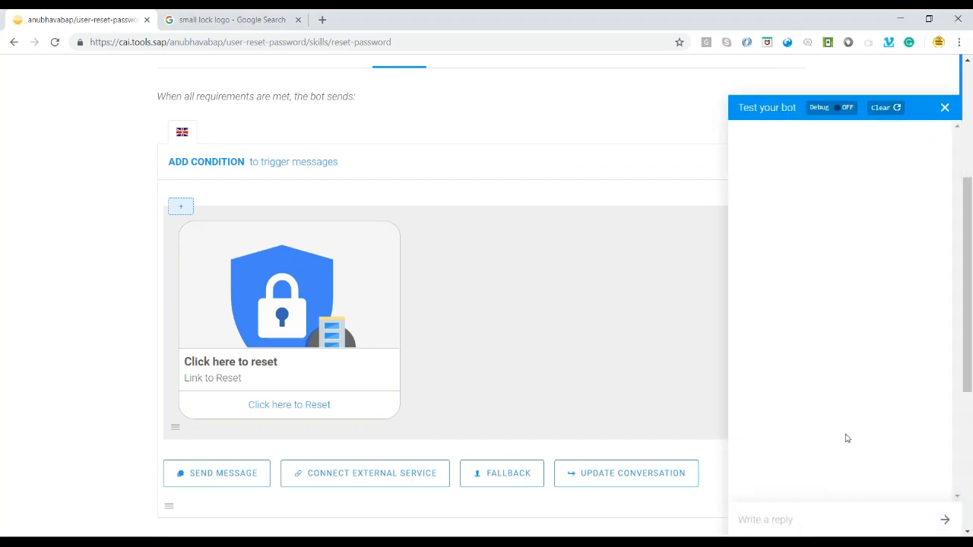
type("hey")
key("Return")
type("how are you")
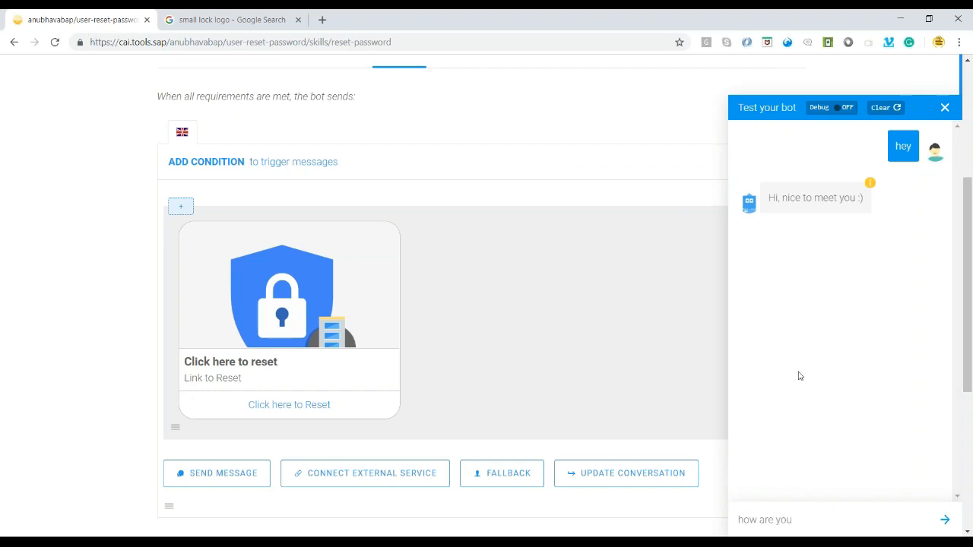
type("today")
key("Return")
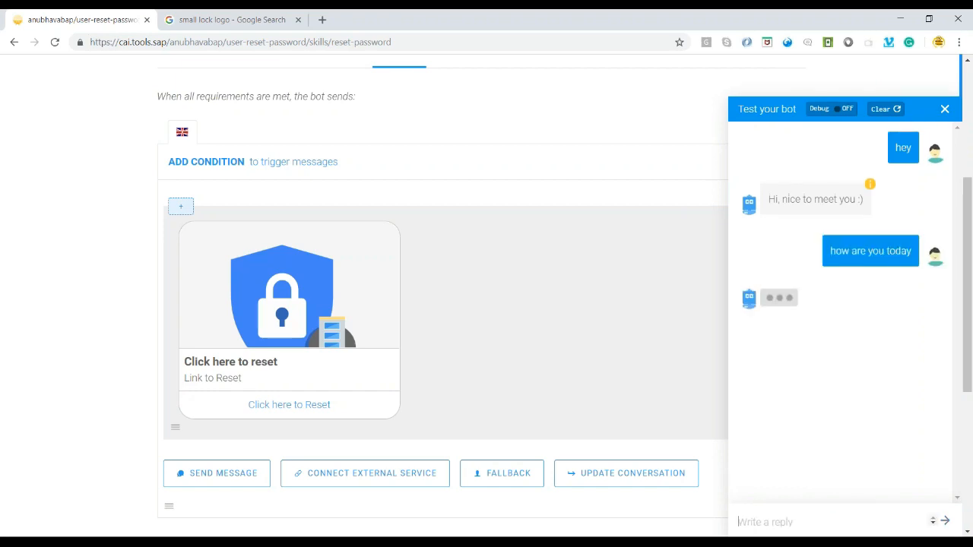
Step: Send "i want to reset password" in the test chat and choose the ECC quick reply
type("i want to reset password")
key("Return")
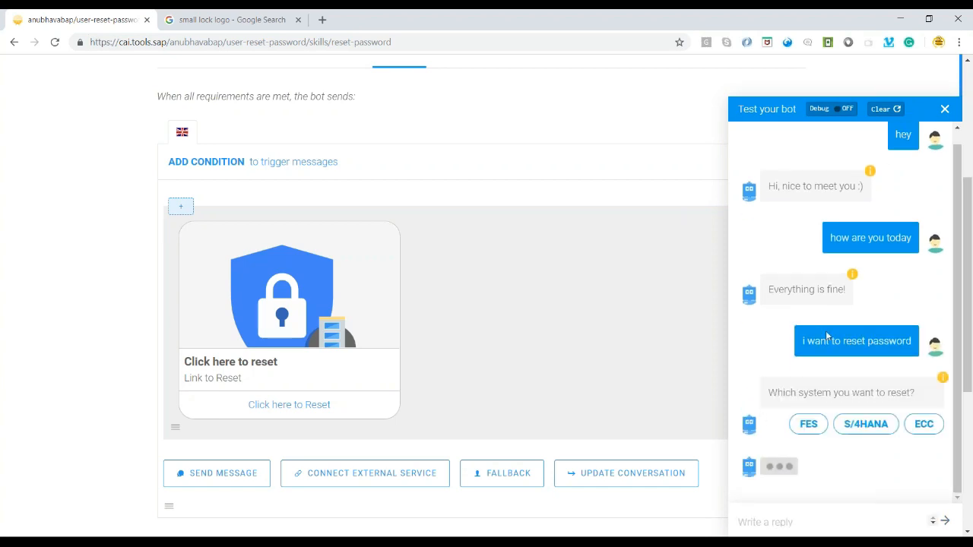
left_click(921, 427)
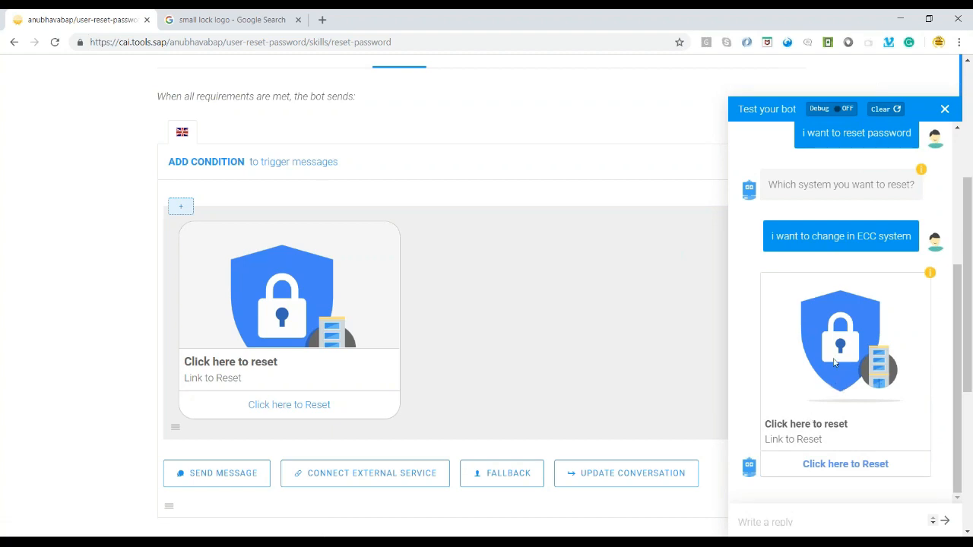
Step: Open the reset link from the bot's card and look through the course offerings on the linked website
left_click(841, 470)
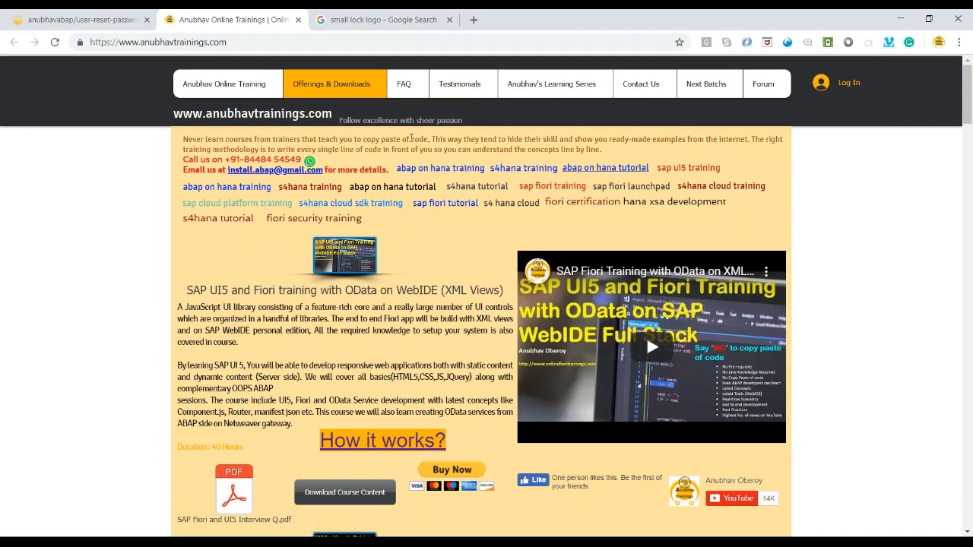
left_click(111, 19)
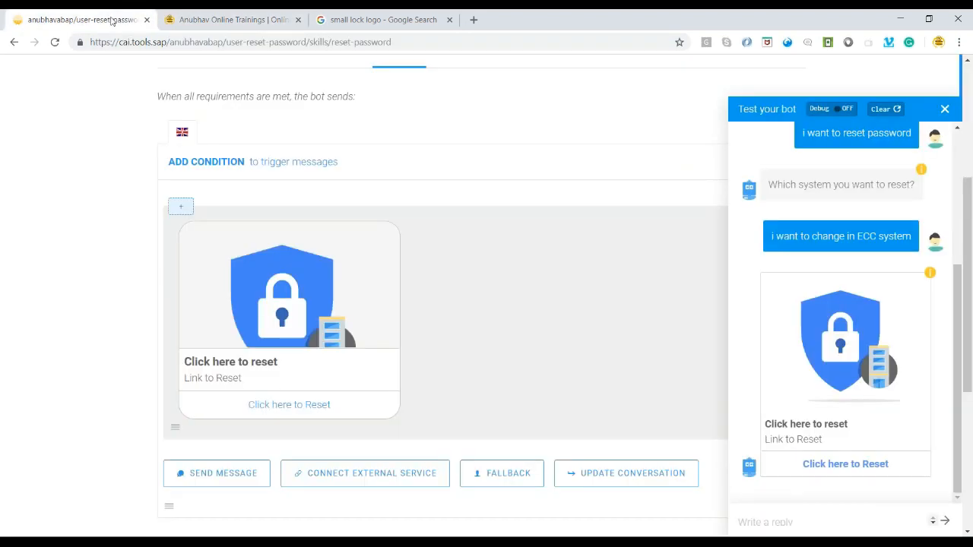
left_click(215, 17)
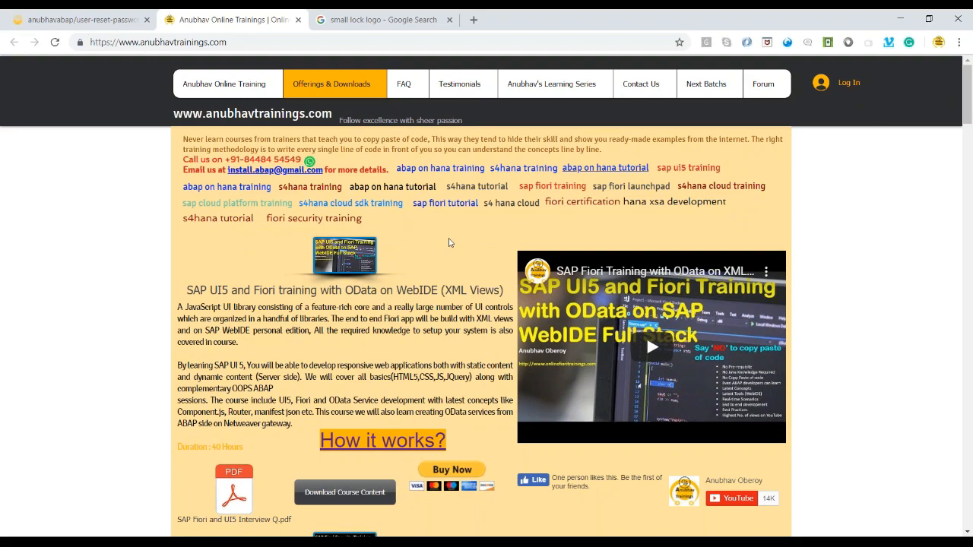
scroll(487, 296, "down", 5)
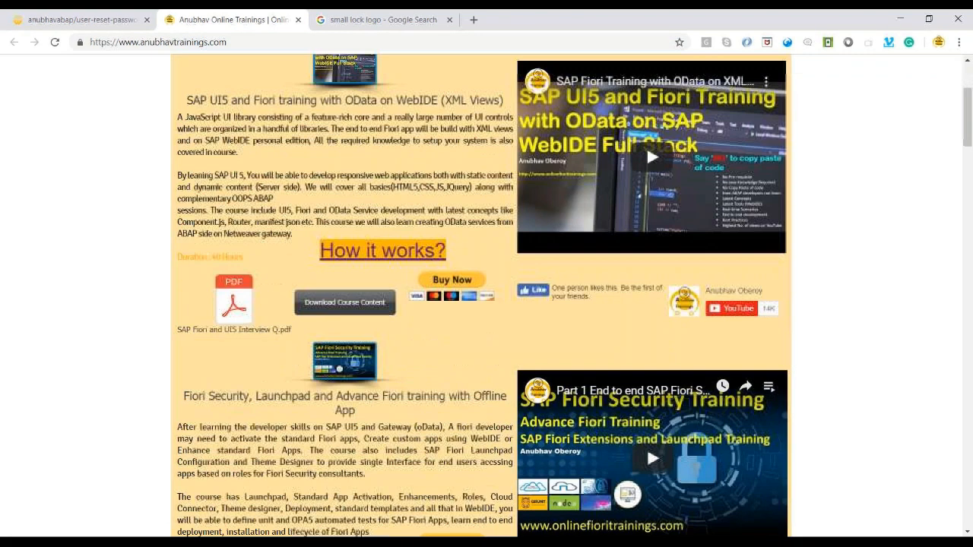
scroll(487, 296, "down", 4)
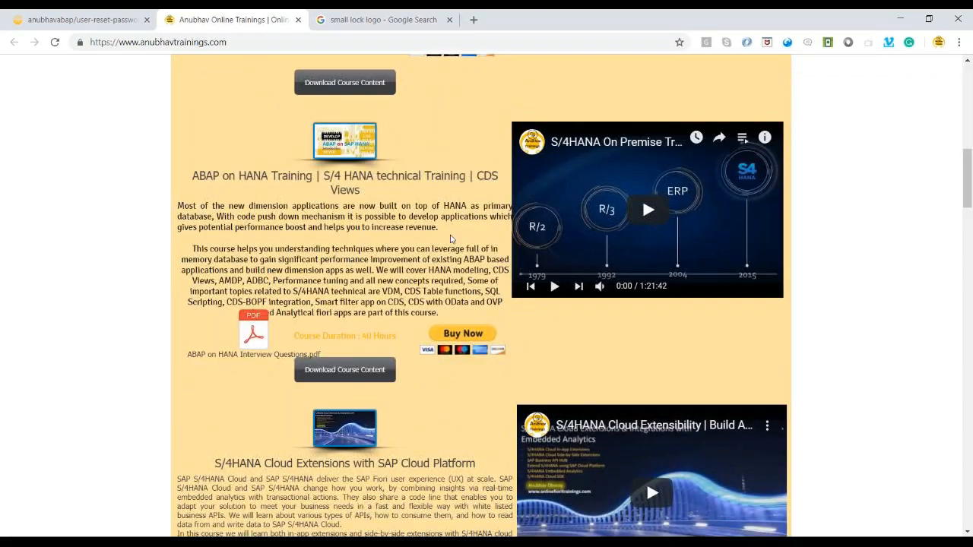
scroll(486, 296, "down", 2)
scroll(487, 296, "down", 2)
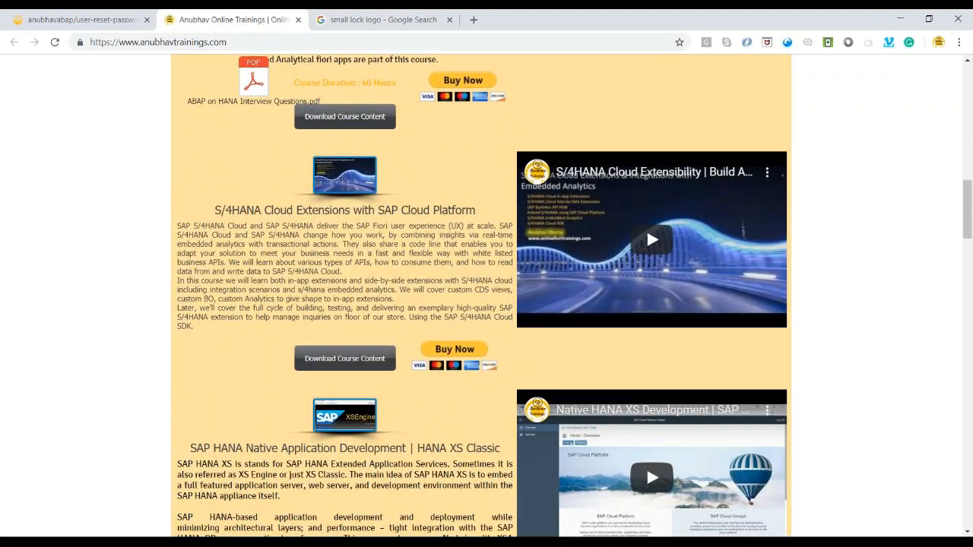
scroll(486, 295, "down", 5)
scroll(486, 296, "down", 5)
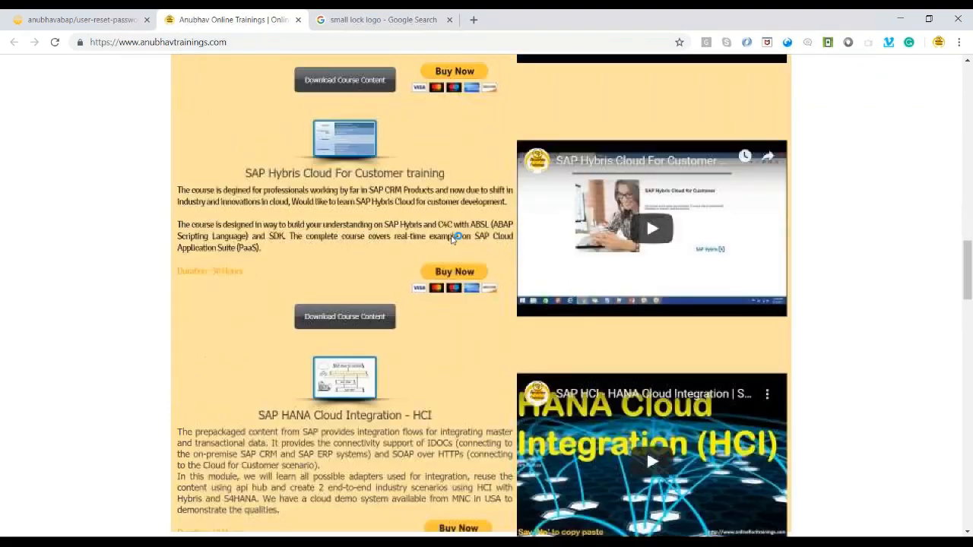